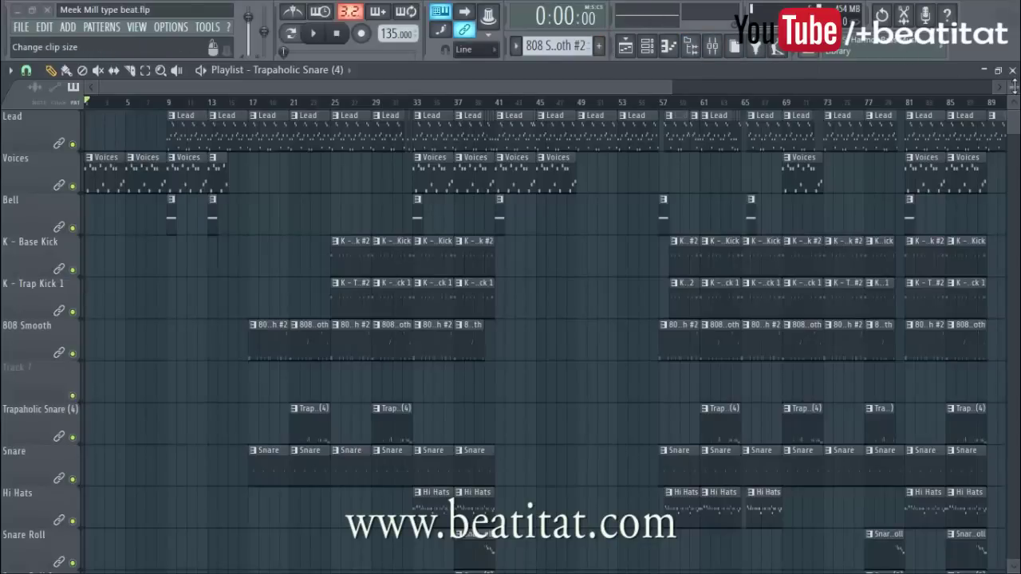
# Select the playlist time range from bar 1 to the start of bar 41 across all tracks.
pyautogui.moveTo(1006, 89); pyautogui.dragTo(1006, 81)
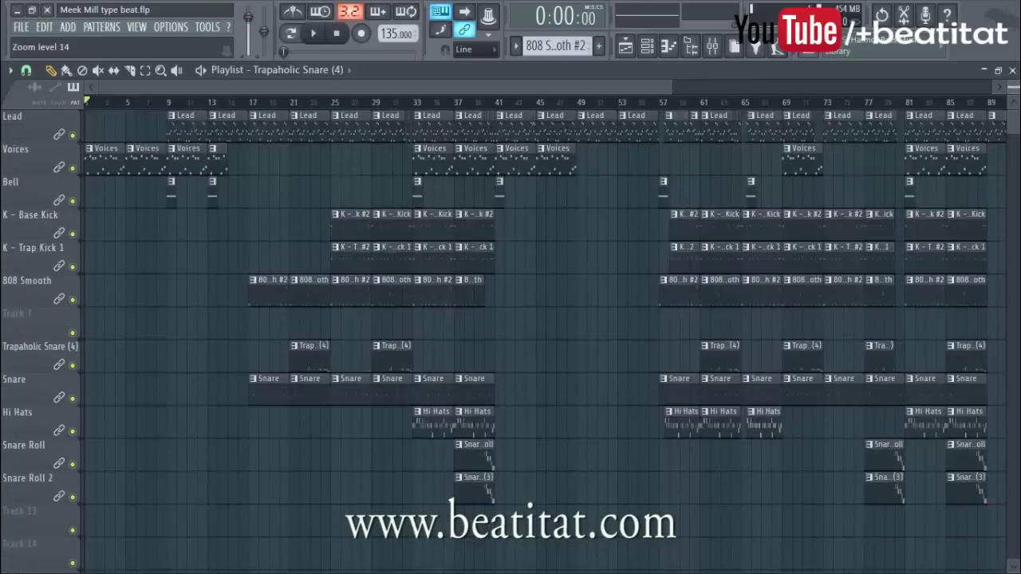
pyautogui.moveTo(496, 106); pyautogui.dragTo(45, 128)
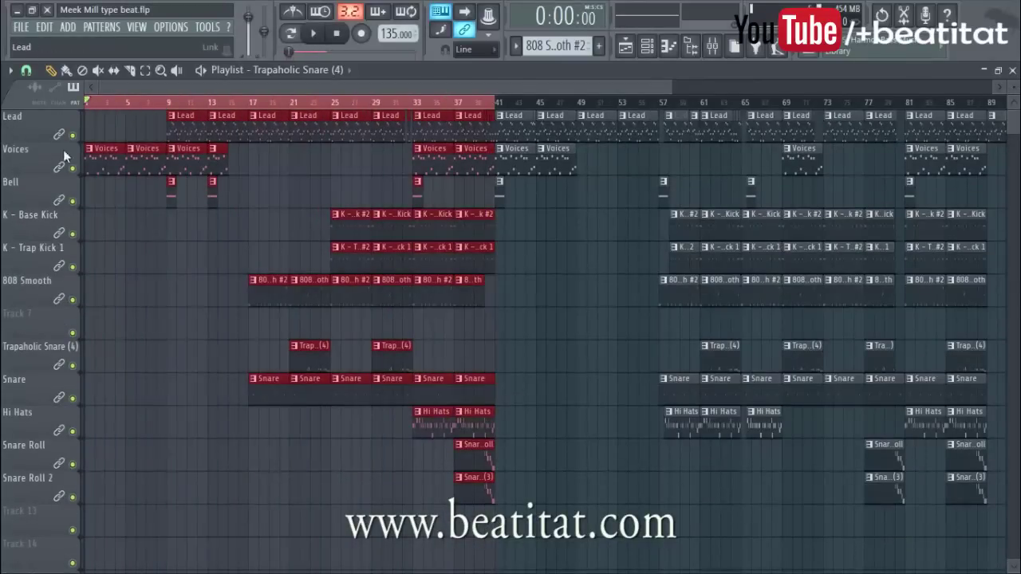
pyautogui.moveTo(672, 83); pyautogui.dragTo(465, 119)
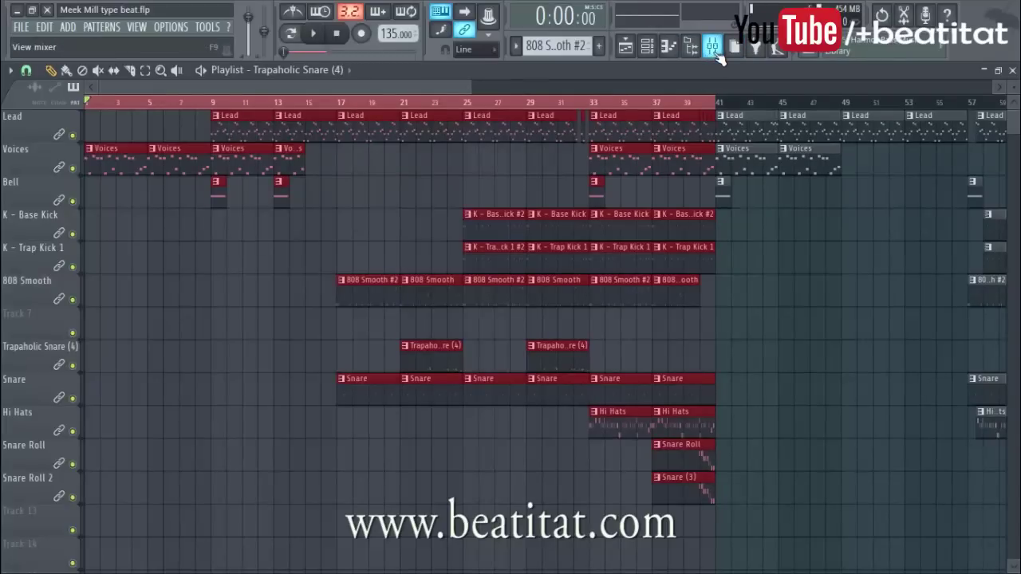
# Open the mixer and position its window so the opening bars of the playlist stay in view.
pyautogui.click(717, 54)
pyautogui.click(716, 58)
pyautogui.moveTo(469, 87)
pyautogui.mouseDown()
pyautogui.moveTo(519, 83)
pyautogui.moveTo(471, 88)
pyautogui.mouseUp()
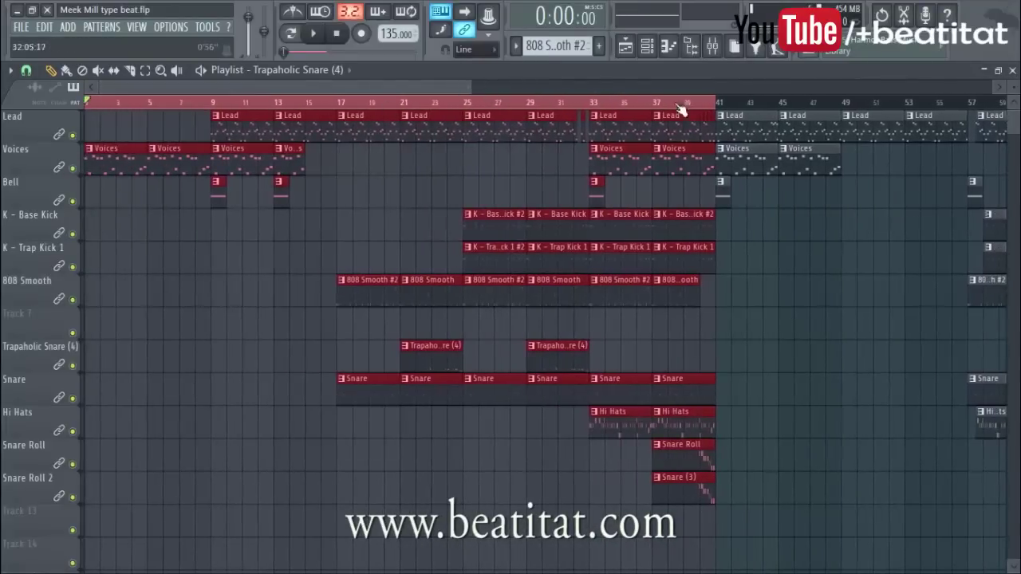
pyautogui.click(720, 47)
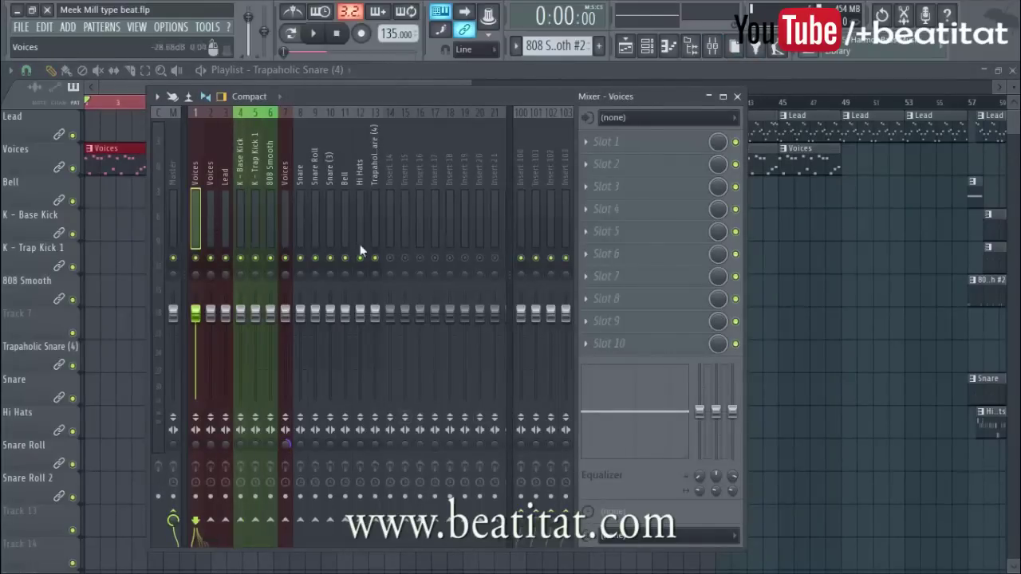
pyautogui.click(360, 195)
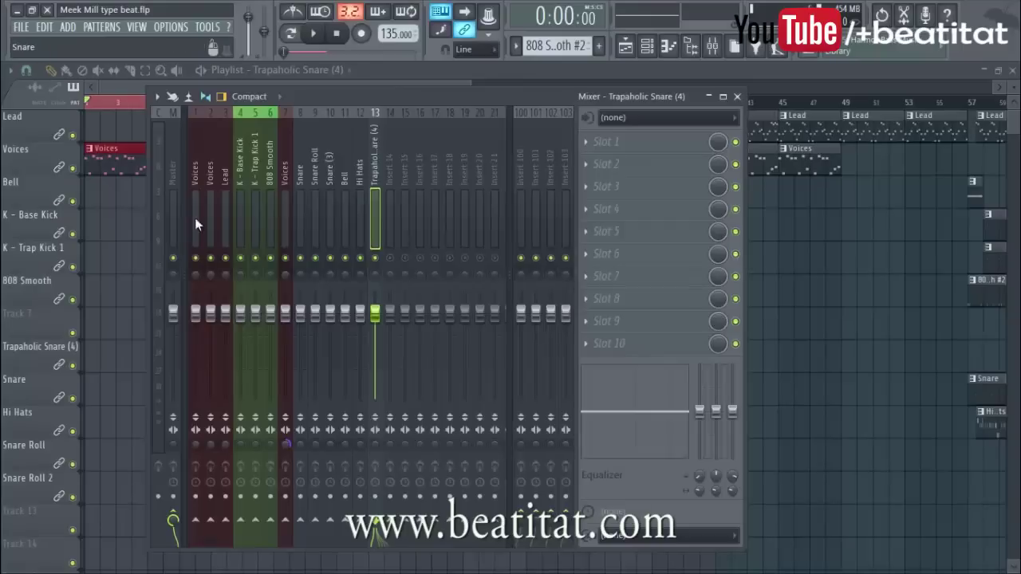
pyautogui.moveTo(352, 93); pyautogui.dragTo(579, 311)
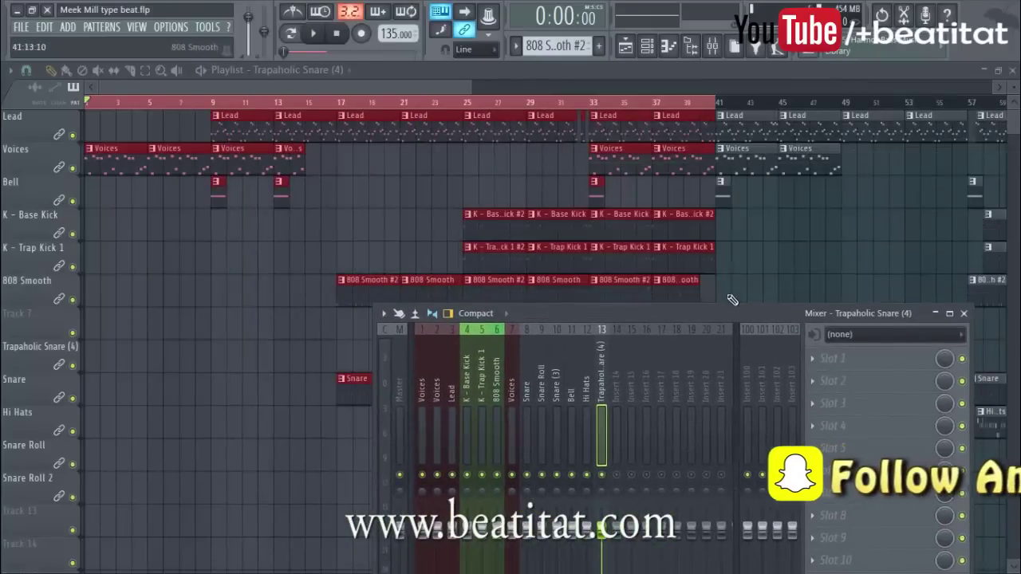
pyautogui.press('F9')
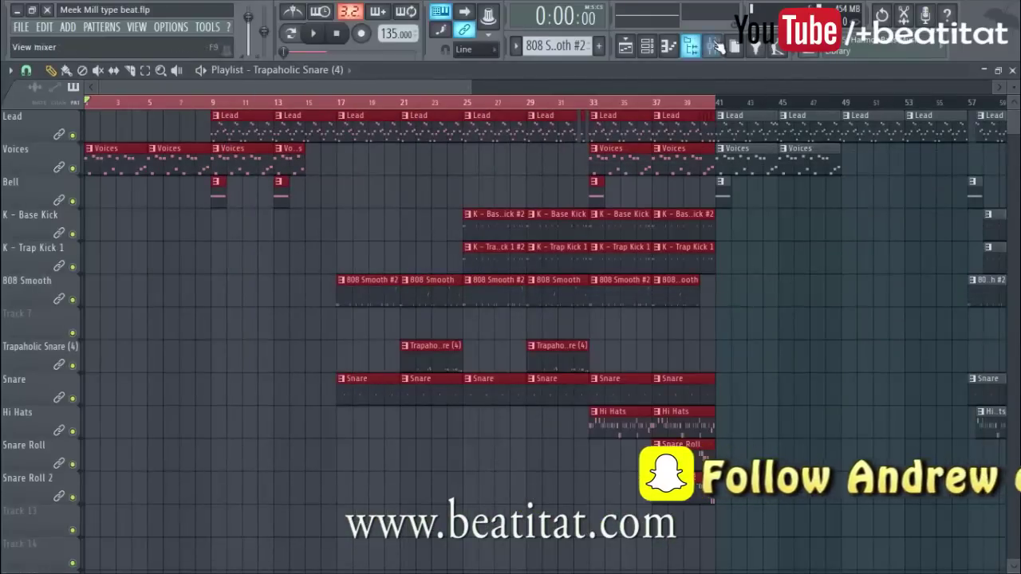
pyautogui.press('F9')
pyautogui.moveTo(656, 318); pyautogui.dragTo(713, 138)
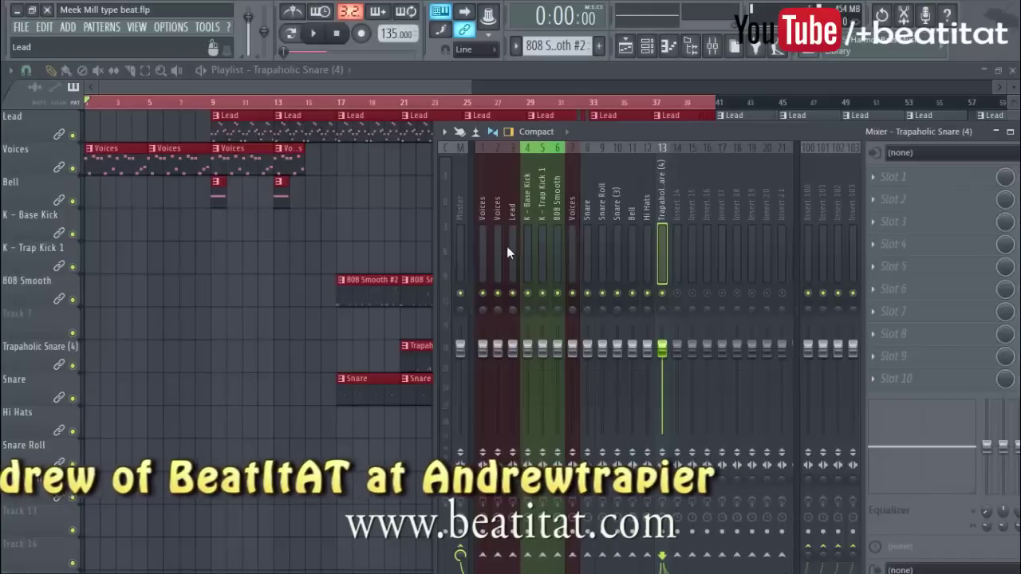
# Step through the mixer tracks from Voices to Insert 14, finishing with the Master track selected.
pyautogui.click(469, 227)
pyautogui.click(482, 223)
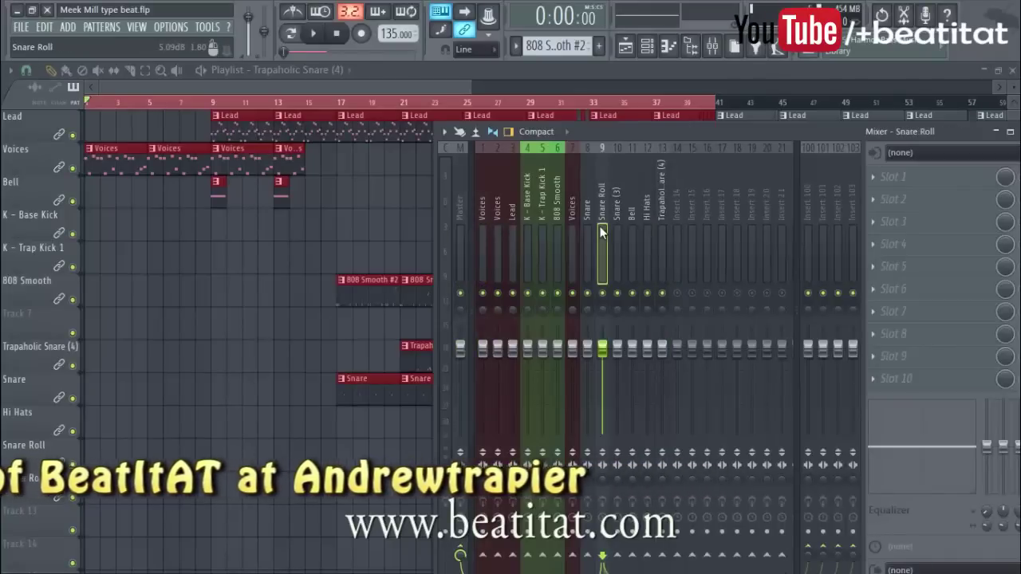
pyautogui.press('Right')
pyautogui.press('Right')
pyautogui.press('Right')
pyautogui.press('Right')
pyautogui.press('Right')
pyautogui.press('Right')
pyautogui.press('Right')
pyautogui.press('Right')
pyautogui.press('Right')
pyautogui.press('Right')
pyautogui.press('Right')
pyautogui.press('Right')
pyautogui.press('Right')
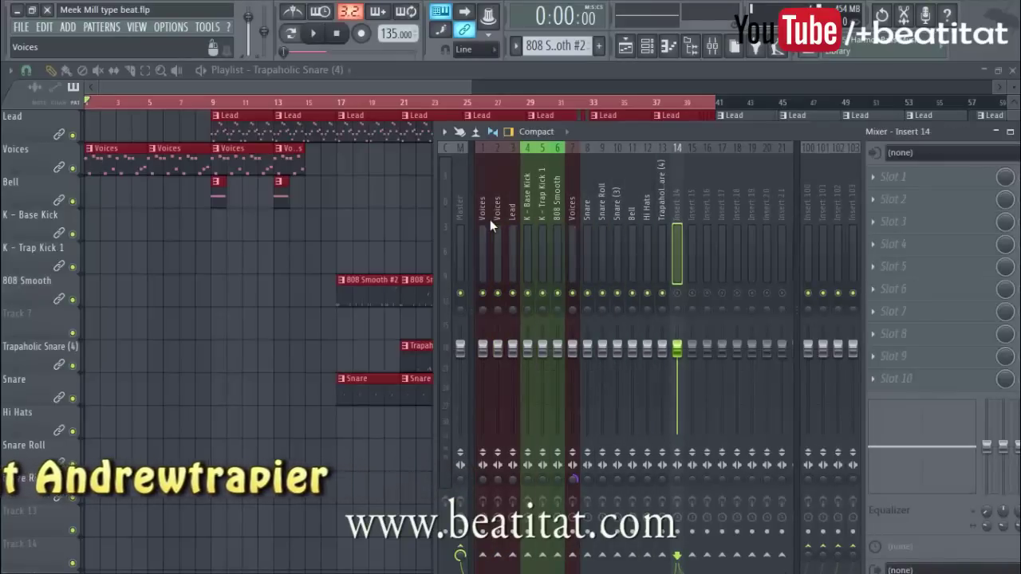
pyautogui.click(461, 231)
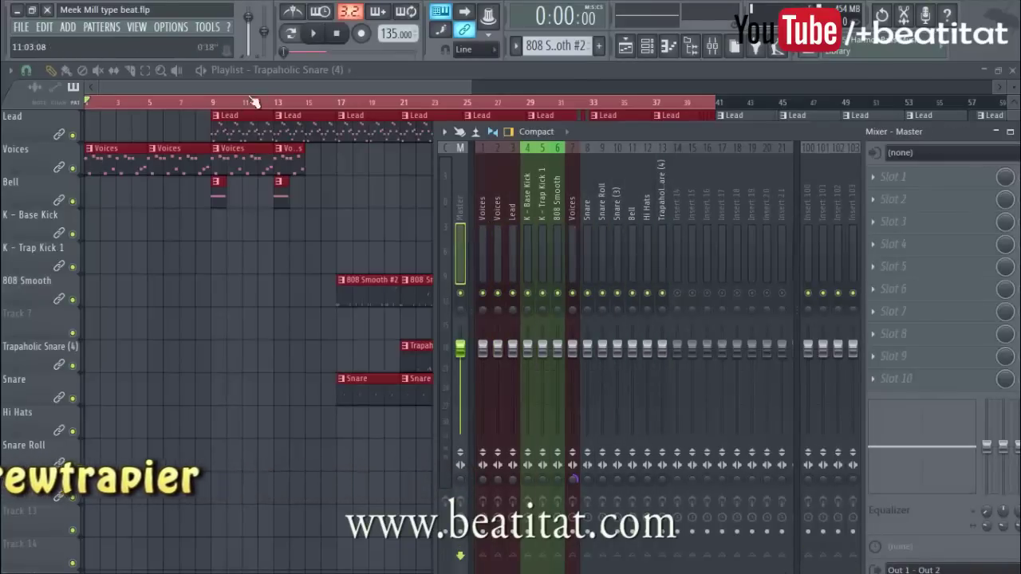
# Play the selected song section to review the arrangement and the mixer levels, and stop playback.
pyautogui.click(315, 33)
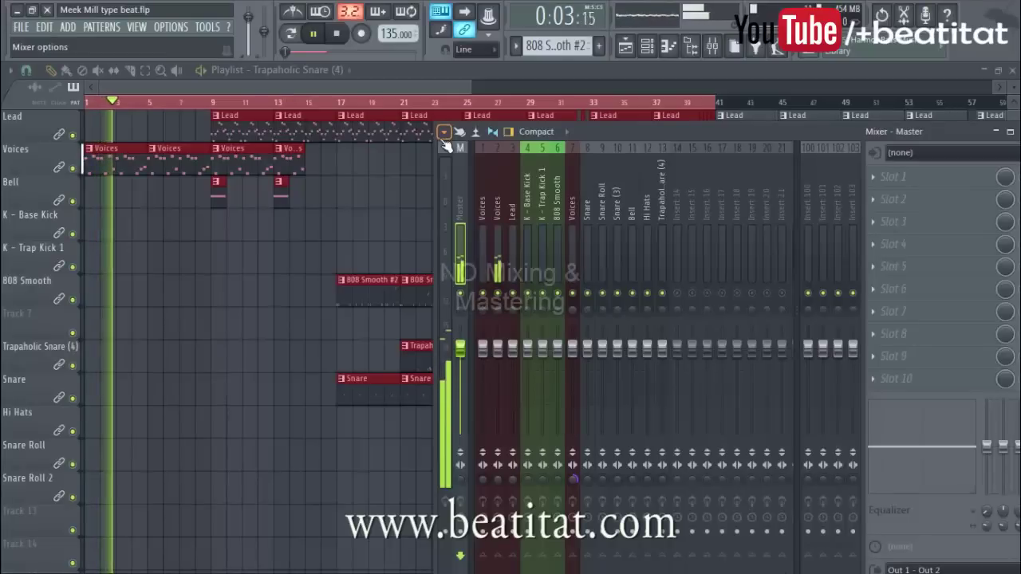
pyautogui.click(437, 76)
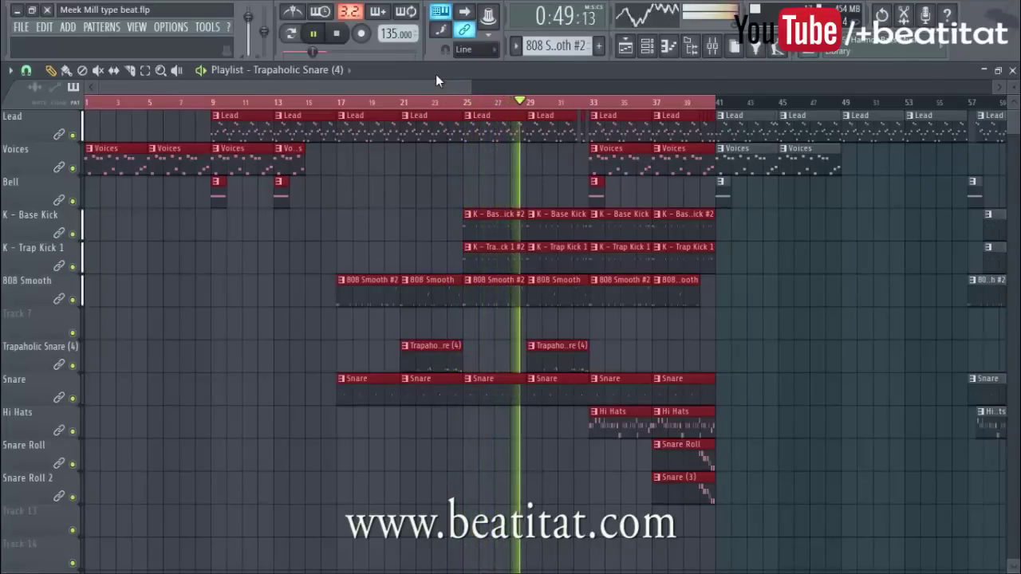
pyautogui.press('F9')
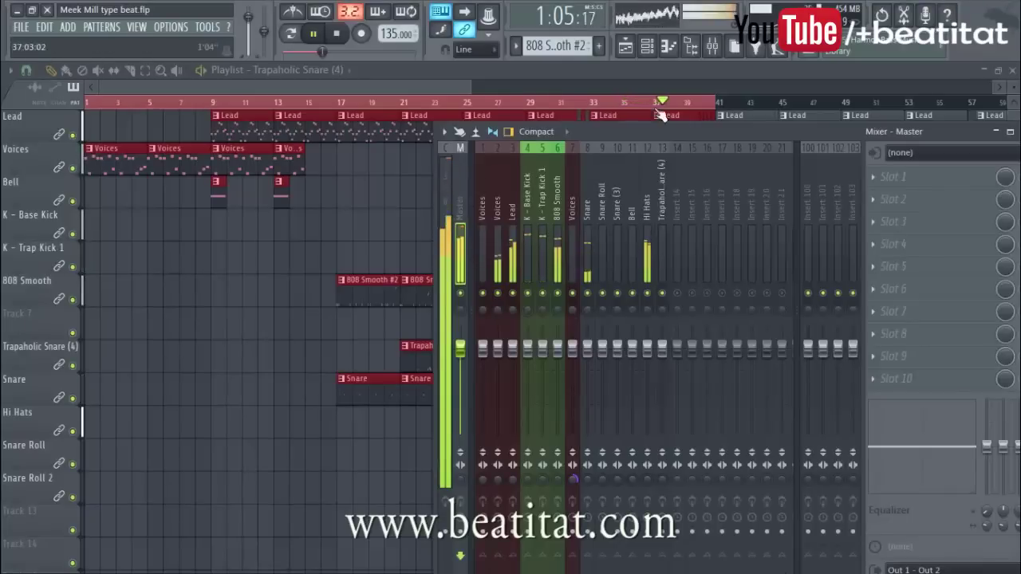
pyautogui.moveTo(654, 132); pyautogui.dragTo(571, 176)
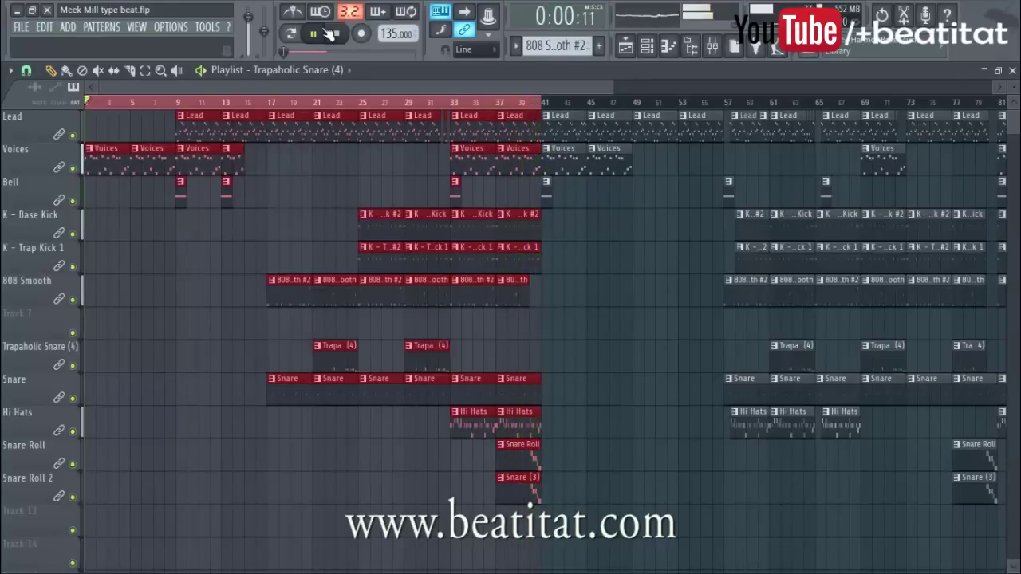
pyautogui.click(331, 34)
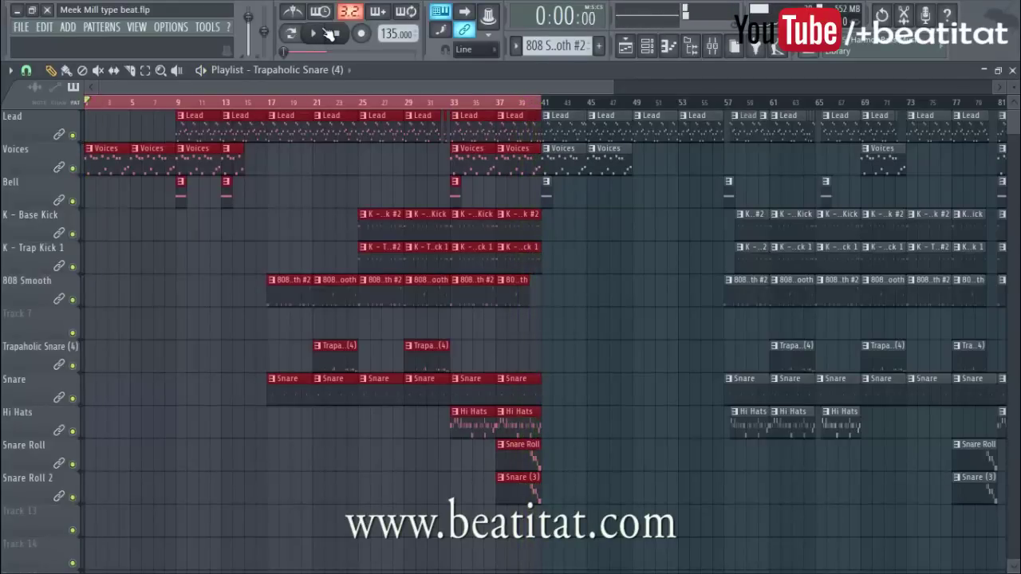
# Reopen the mixer and compare the Voices and Lead tracks with their routing in the channel rack.
pyautogui.press('F9')
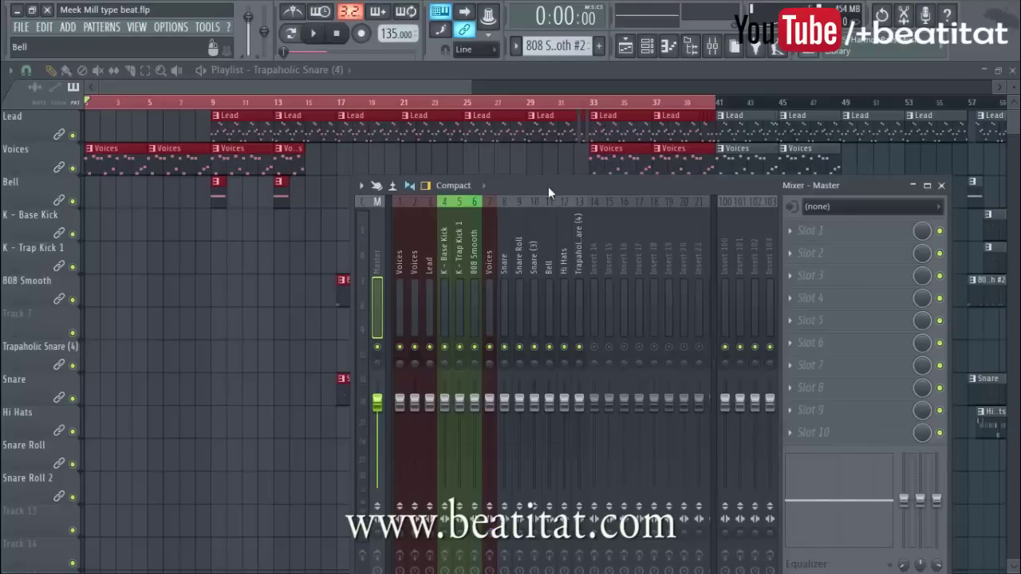
pyautogui.moveTo(551, 180); pyautogui.dragTo(591, 97)
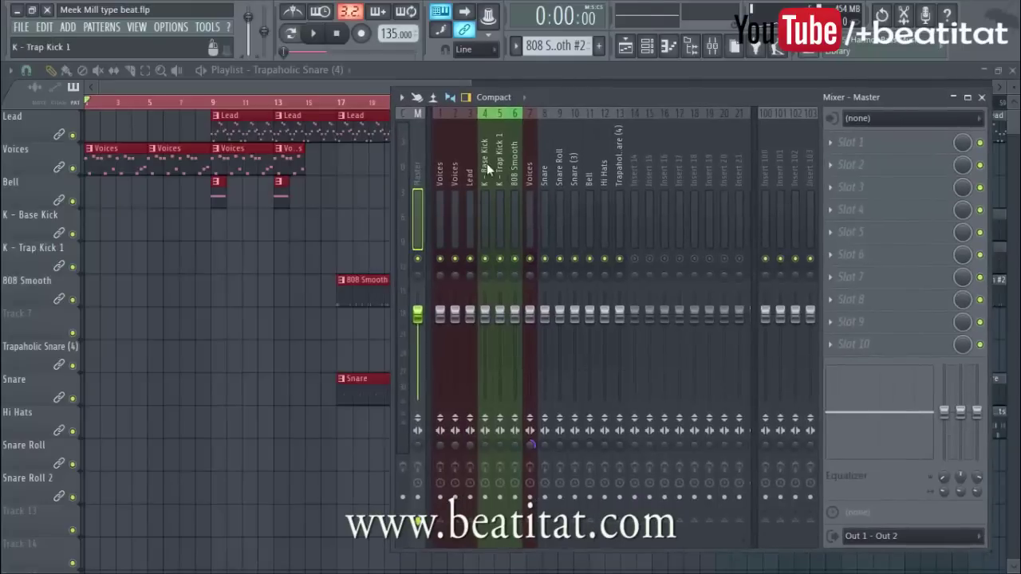
pyautogui.click(455, 193)
pyautogui.click(473, 196)
pyautogui.click(460, 201)
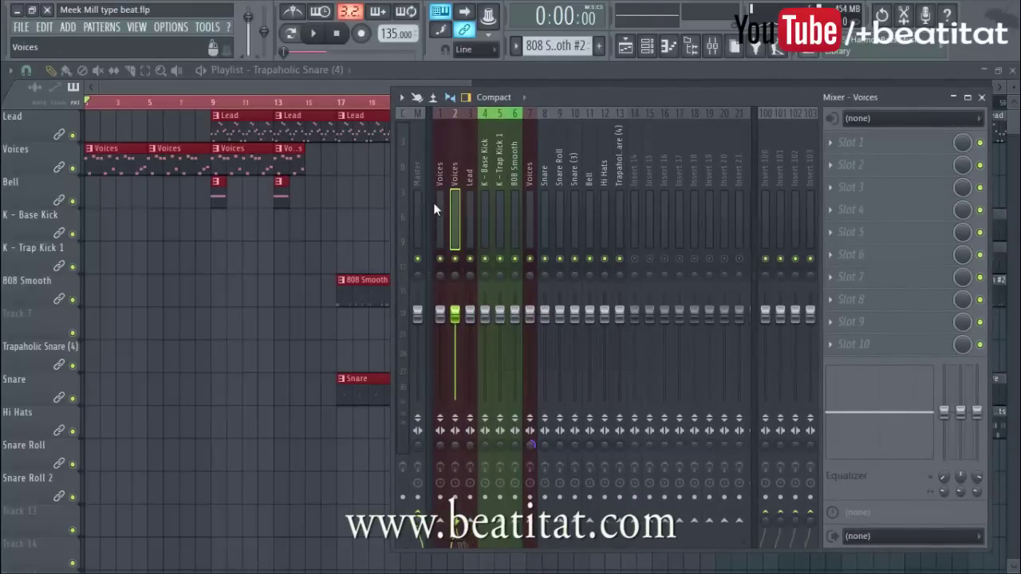
pyautogui.click(647, 48)
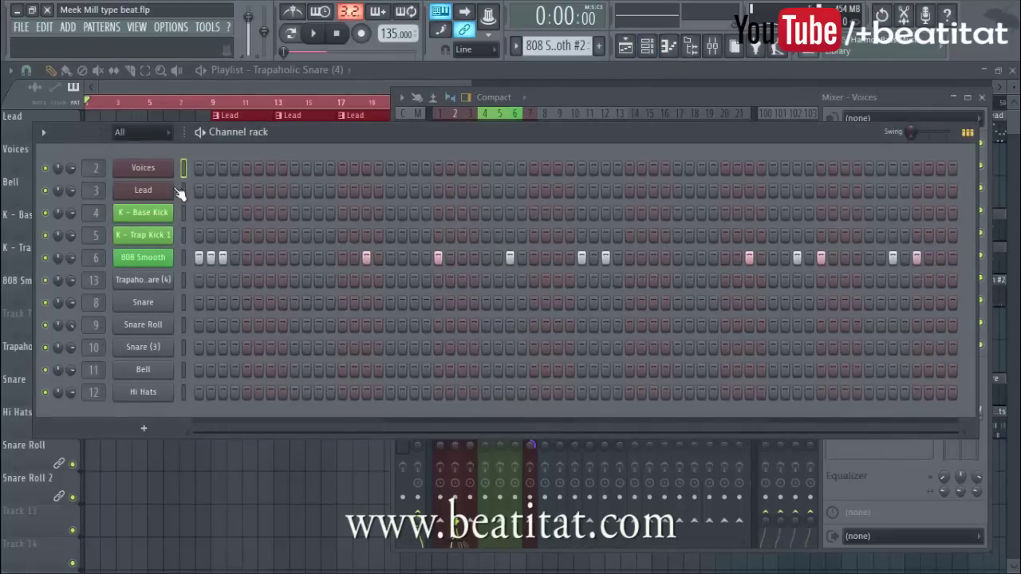
pyautogui.click(915, 503)
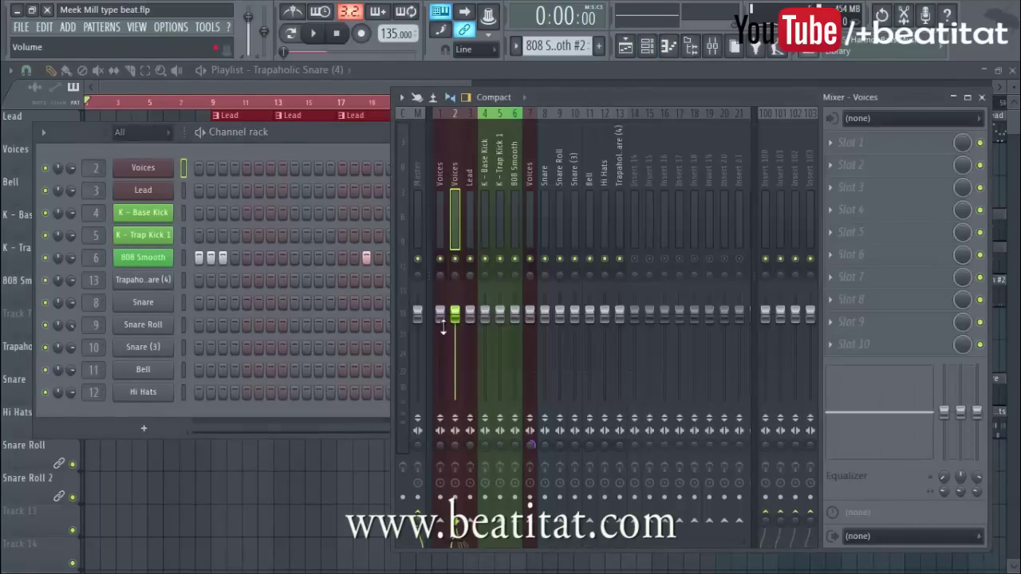
# Clear the Voices name from mixer track 1 and pull its volume fader all the way down.
pyautogui.click(439, 224)
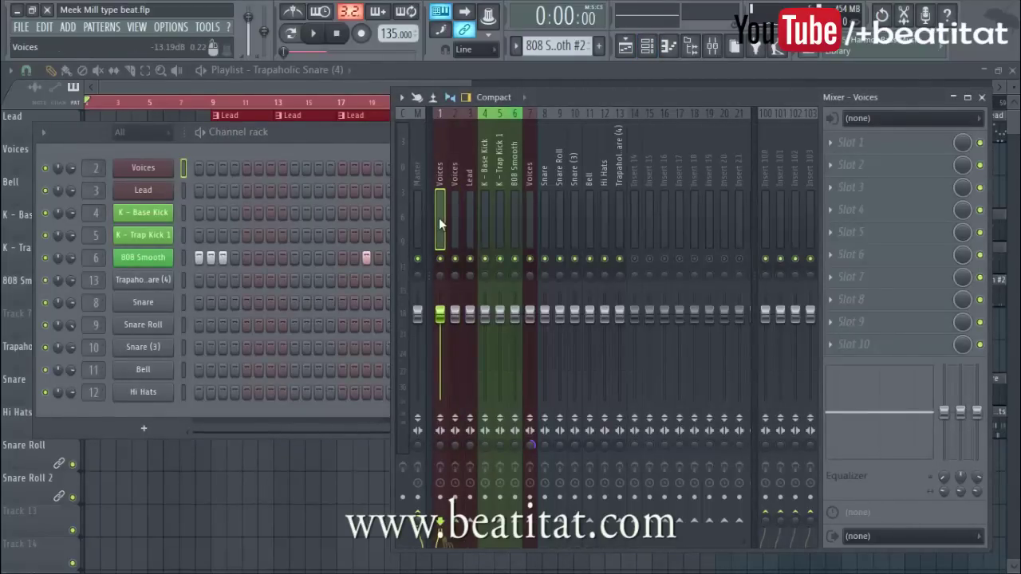
pyautogui.press('F2')
pyautogui.press('BackSpace')
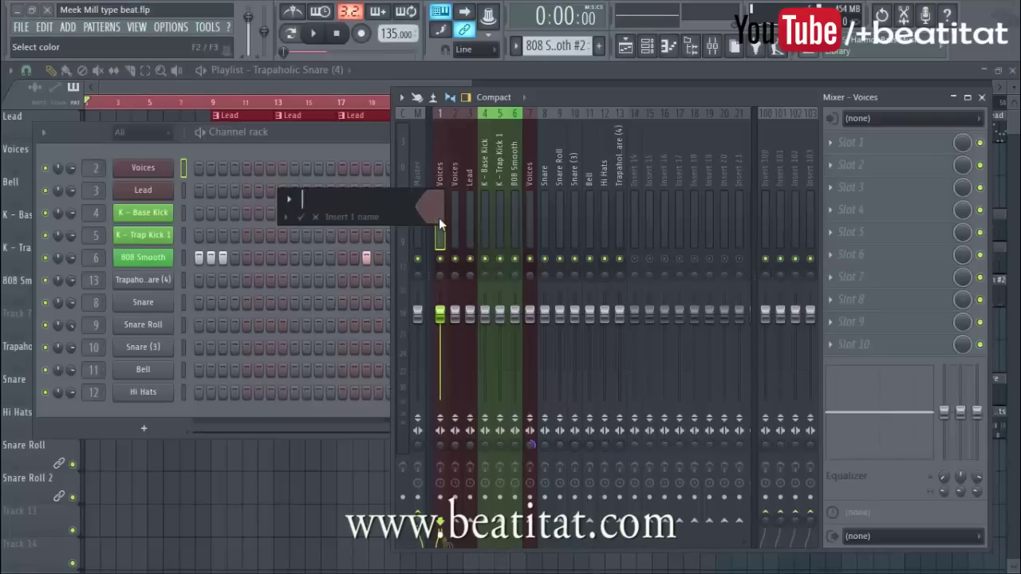
pyautogui.press('Return')
pyautogui.moveTo(439, 312); pyautogui.dragTo(453, 376)
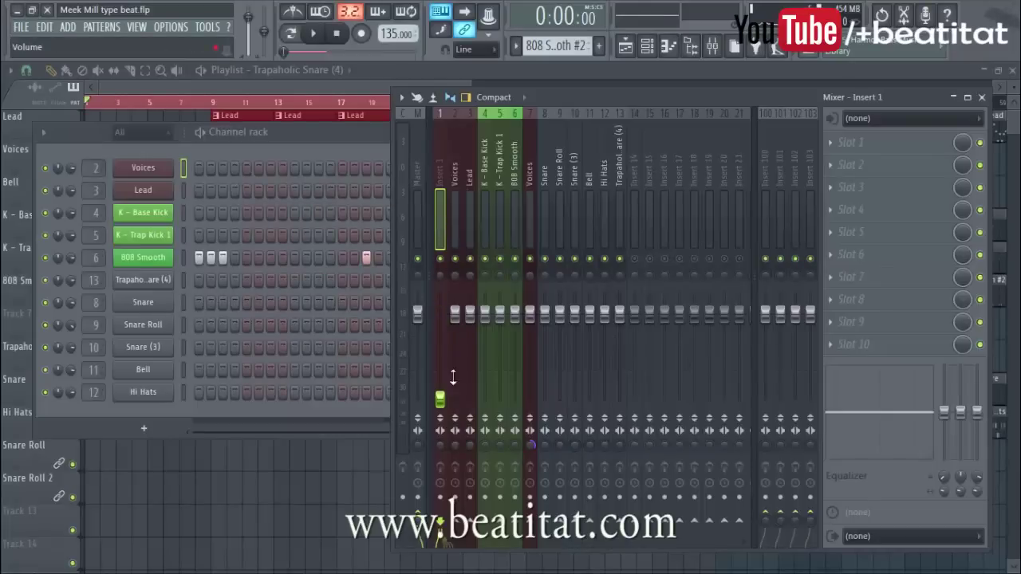
# Collapse the channel rack and lower the faders of mixer tracks 2 (Voices) and 3 (Lead), setting Lead to 64% (-8.9 dB).
pyautogui.doubleClick(293, 136)
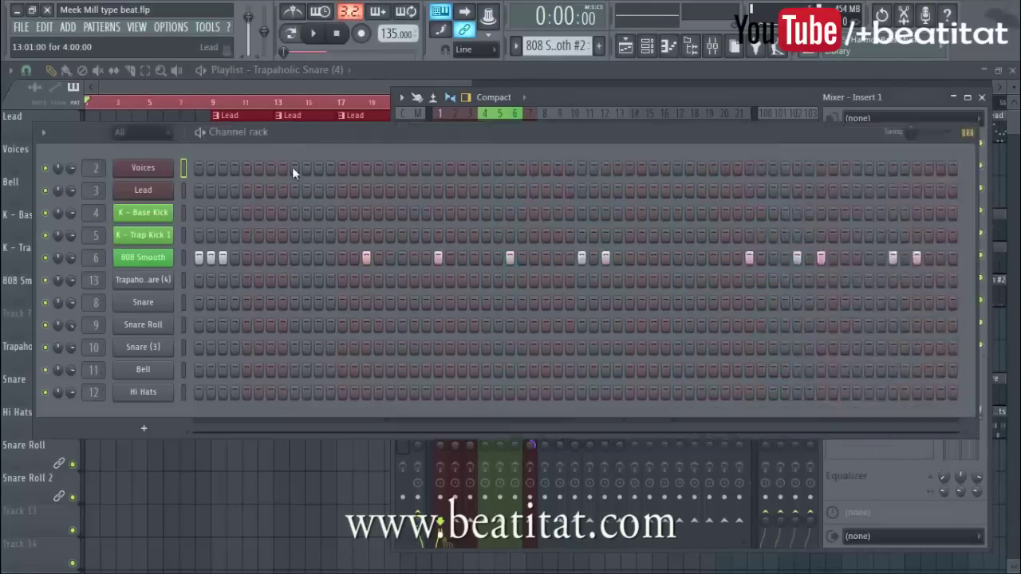
pyautogui.moveTo(566, 99); pyautogui.dragTo(562, 96)
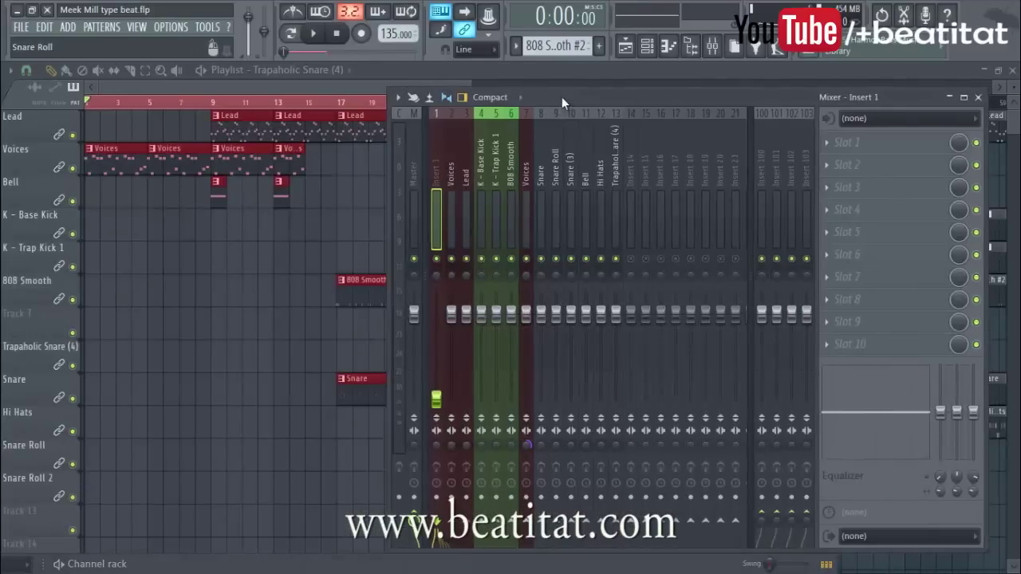
pyautogui.moveTo(451, 313); pyautogui.dragTo(466, 336)
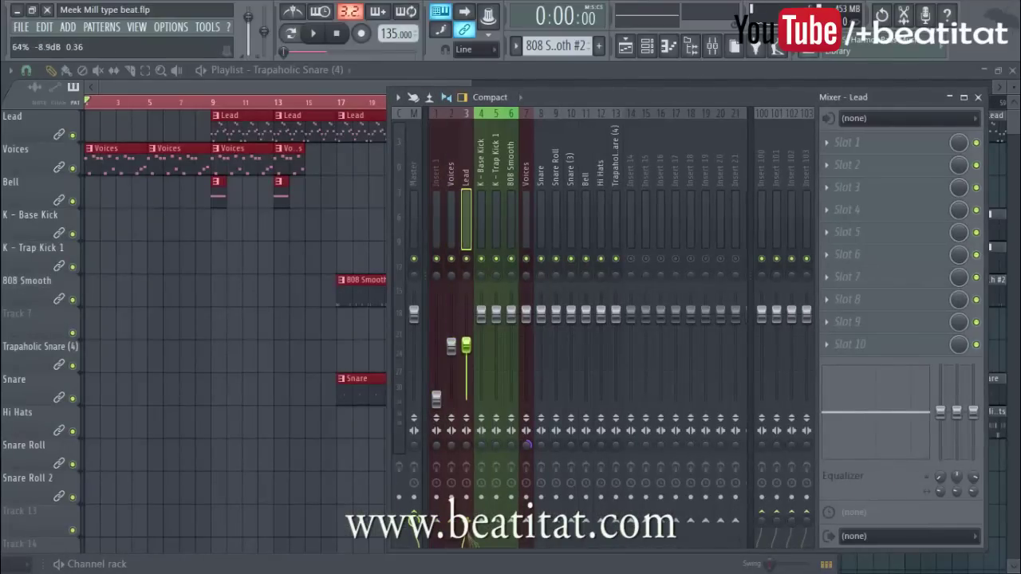
# Check mixer track 7's routing in the channel rack, pull its fader all the way down and clear its Voices name.
pyautogui.moveTo(526, 314); pyautogui.dragTo(525, 333)
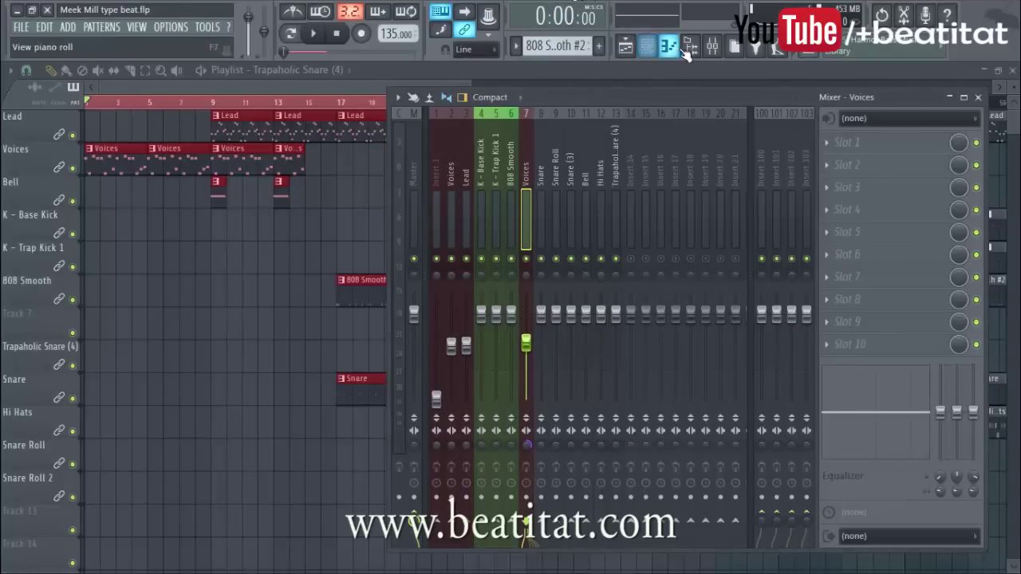
pyautogui.click(644, 60)
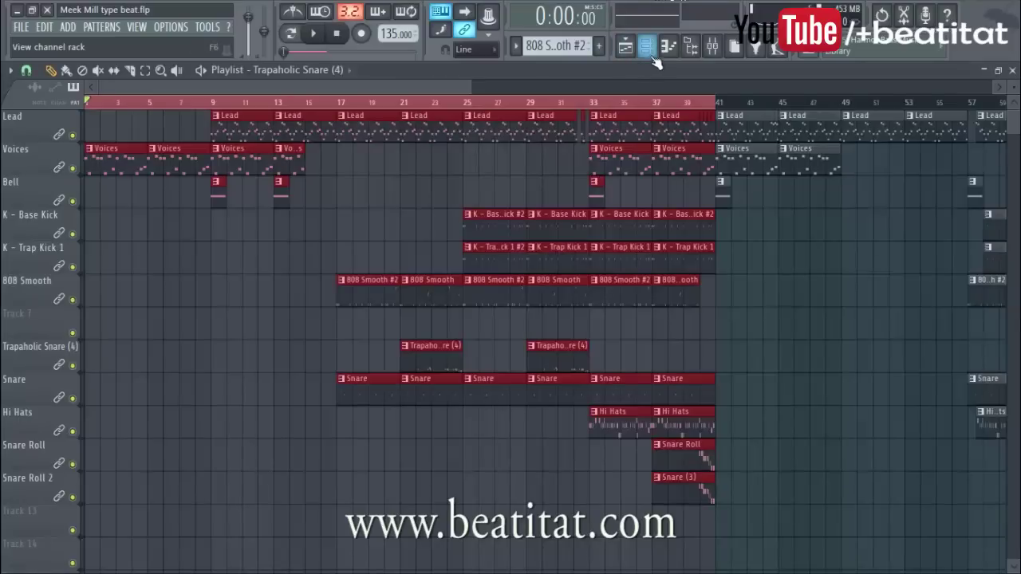
pyautogui.click(649, 59)
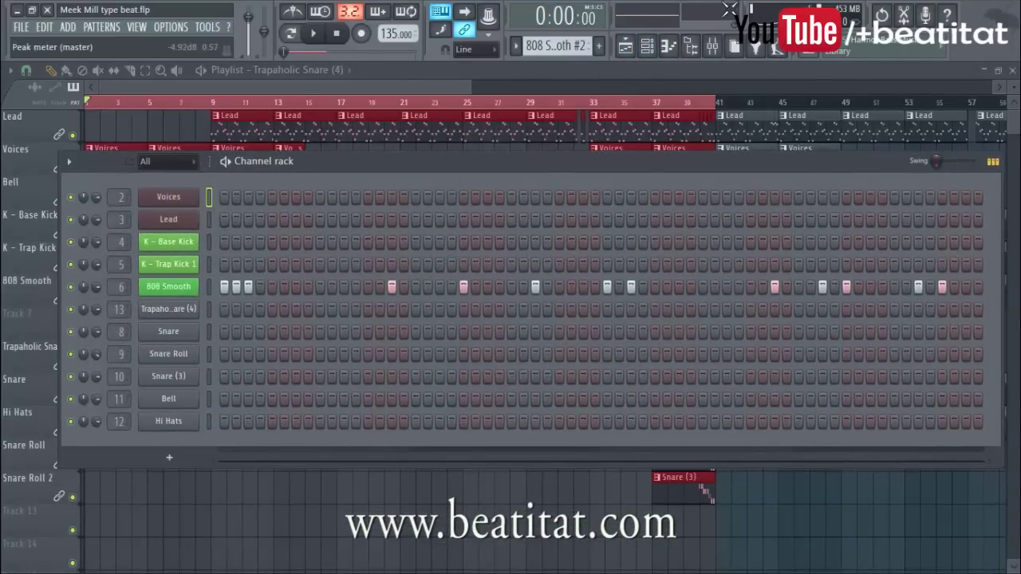
pyautogui.click(647, 46)
pyautogui.click(712, 46)
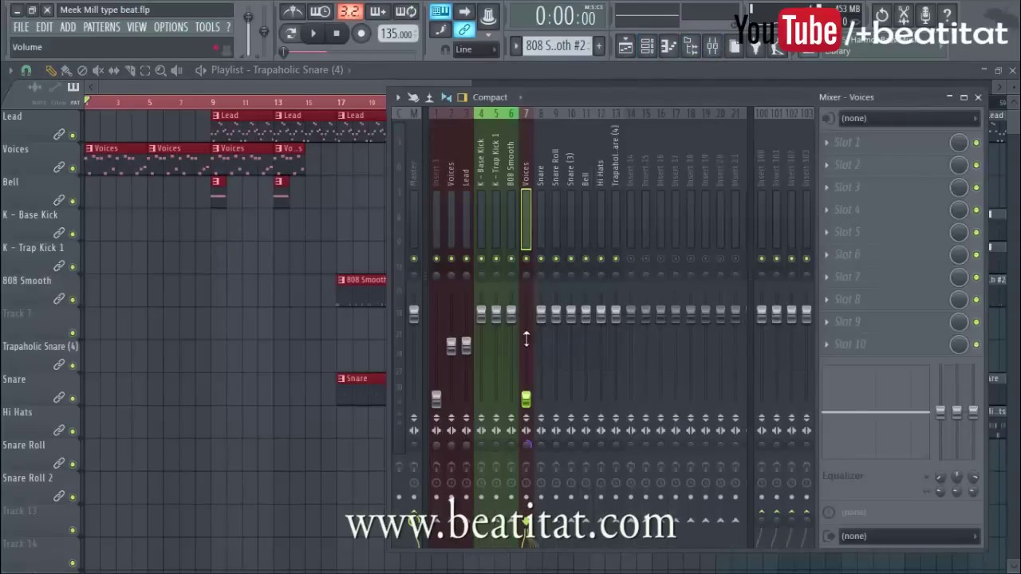
pyautogui.press('F2')
pyautogui.press('BackSpace')
pyautogui.press('Return')
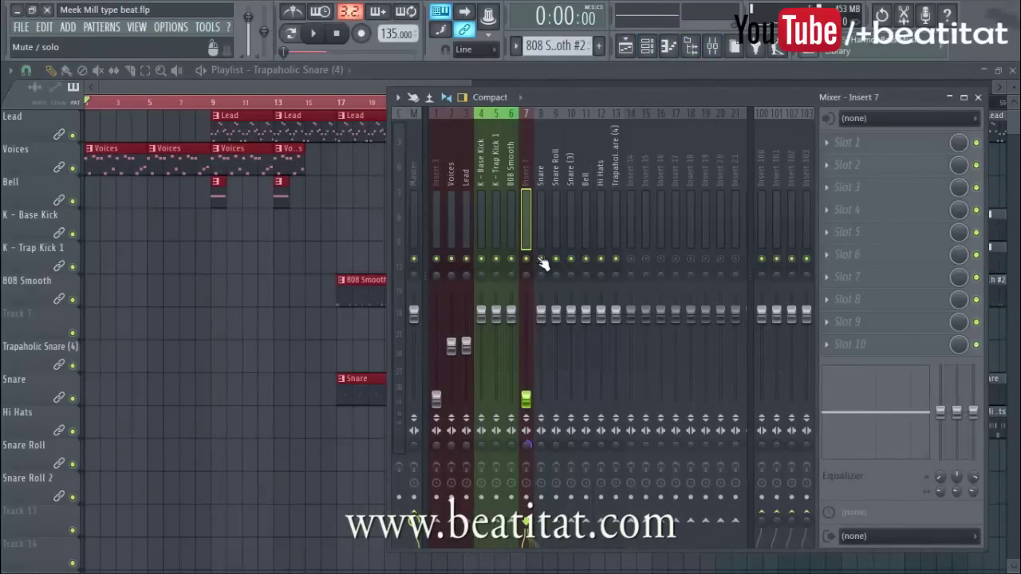
# Select mixer tracks 1 and 7 in turn to compare the two unnamed tracks.
pyautogui.click(432, 207)
pyautogui.click(529, 207)
pyautogui.click(448, 204)
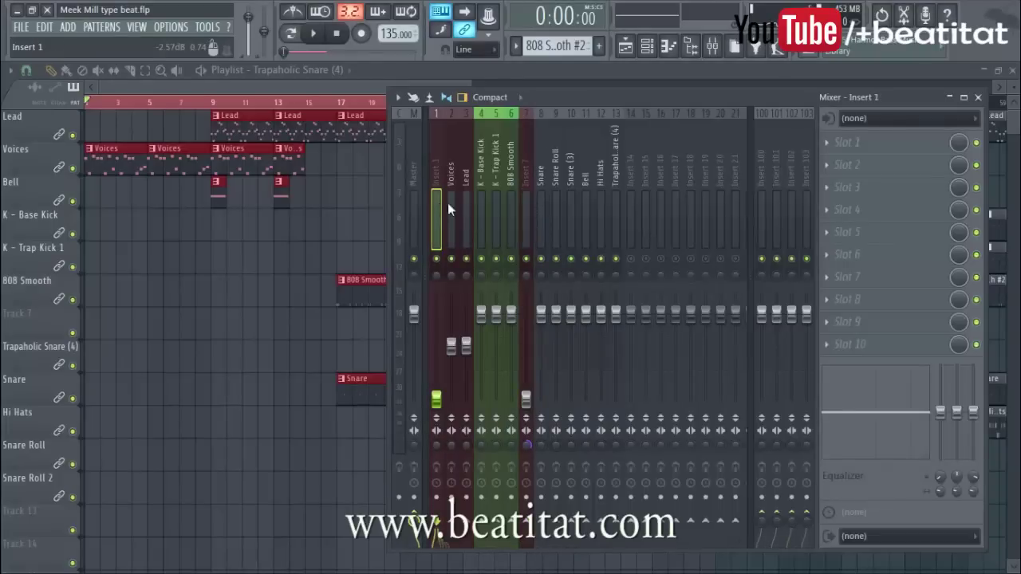
pyautogui.click(525, 191)
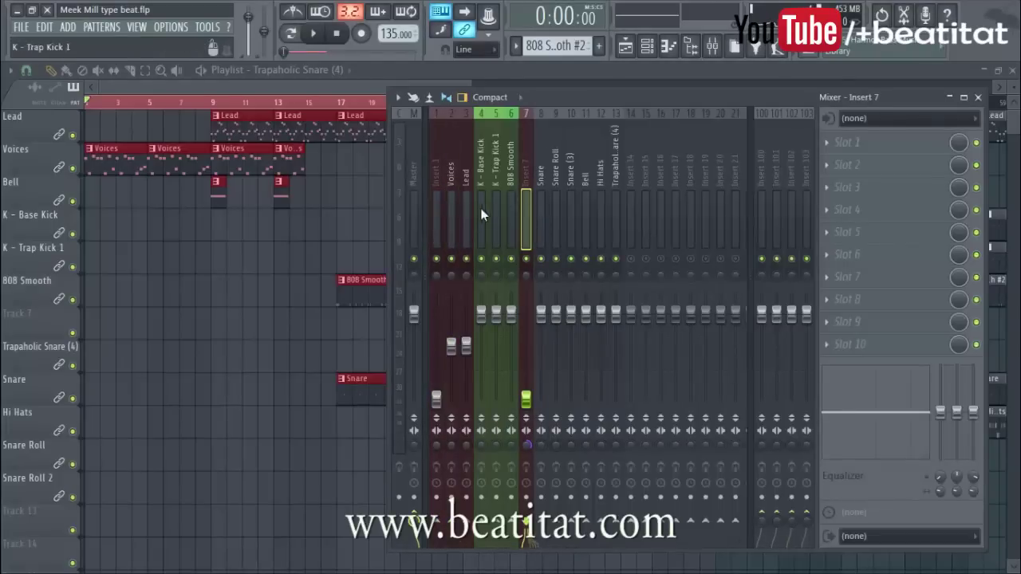
# Look through the Bell, Snare Roll and Snare mixer tracks, and compare the Voices and Lead tracks.
pyautogui.click(629, 162)
pyautogui.click(586, 167)
pyautogui.click(556, 166)
pyautogui.click(541, 165)
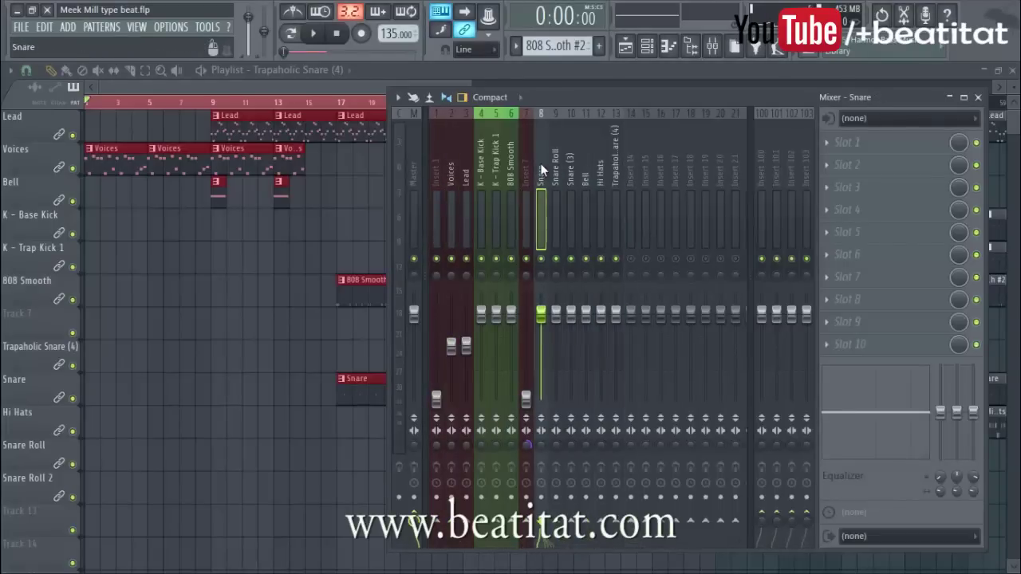
pyautogui.click(468, 190)
pyautogui.click(454, 197)
pyautogui.click(462, 200)
pyautogui.click(454, 197)
pyautogui.click(463, 196)
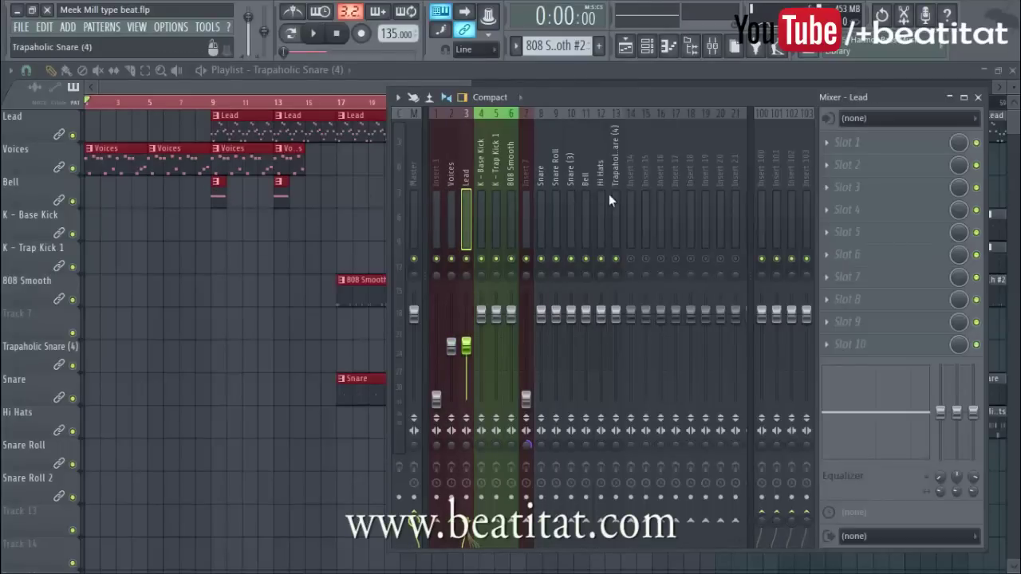
# Lower the Bell mixer track's fader slightly below the default level.
pyautogui.click(583, 284)
pyautogui.moveTo(588, 318); pyautogui.dragTo(587, 334)
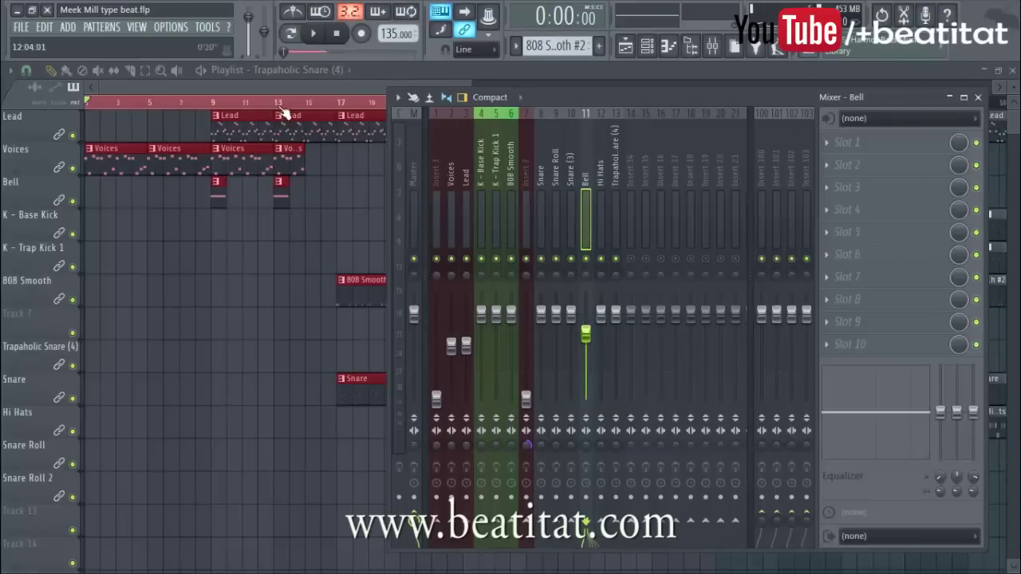
# Play the song from bar 17 and check the levels on the Lead and Master mixer tracks.
pyautogui.click(337, 104)
pyautogui.click(712, 48)
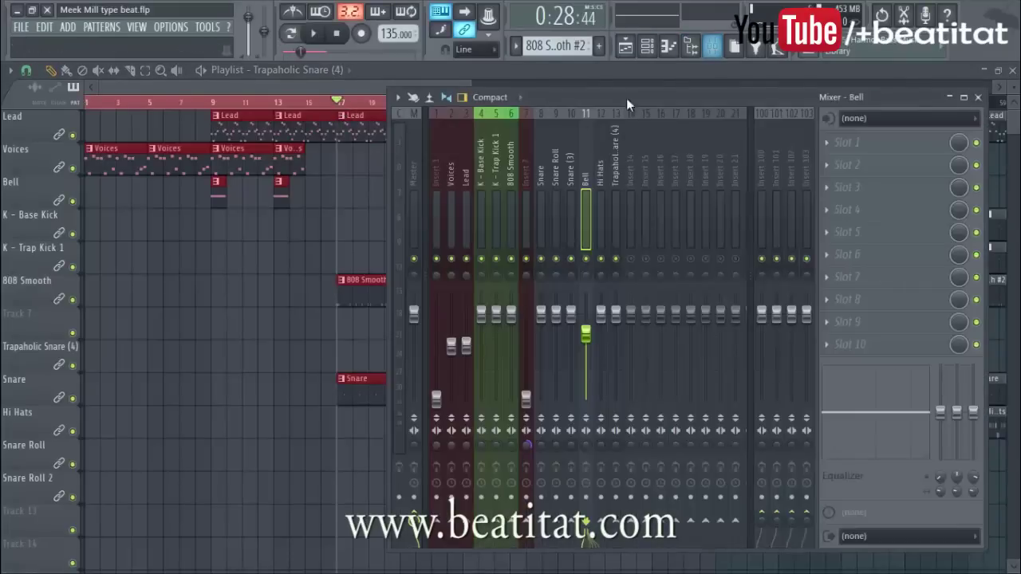
pyautogui.click(313, 33)
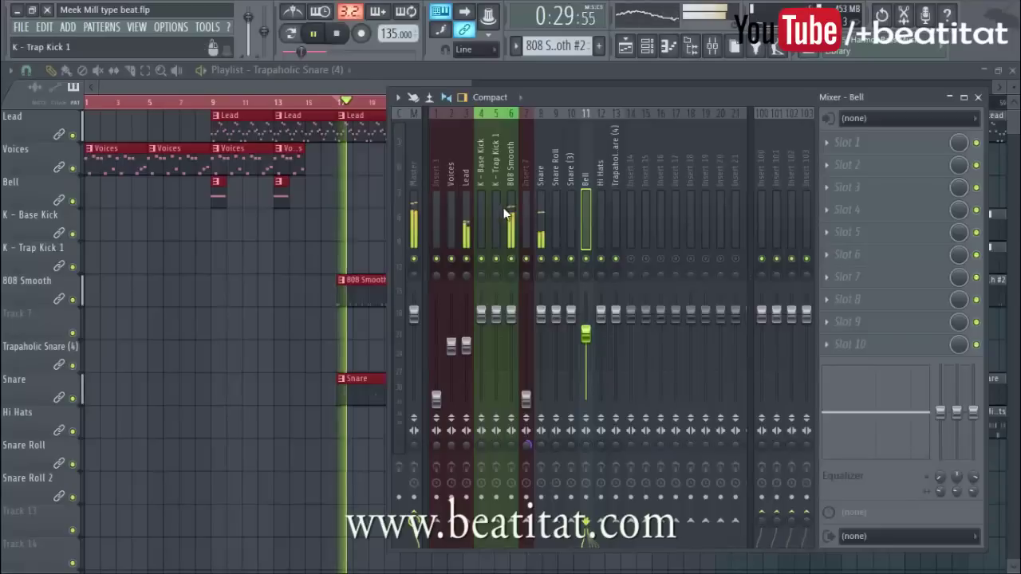
pyautogui.click(471, 244)
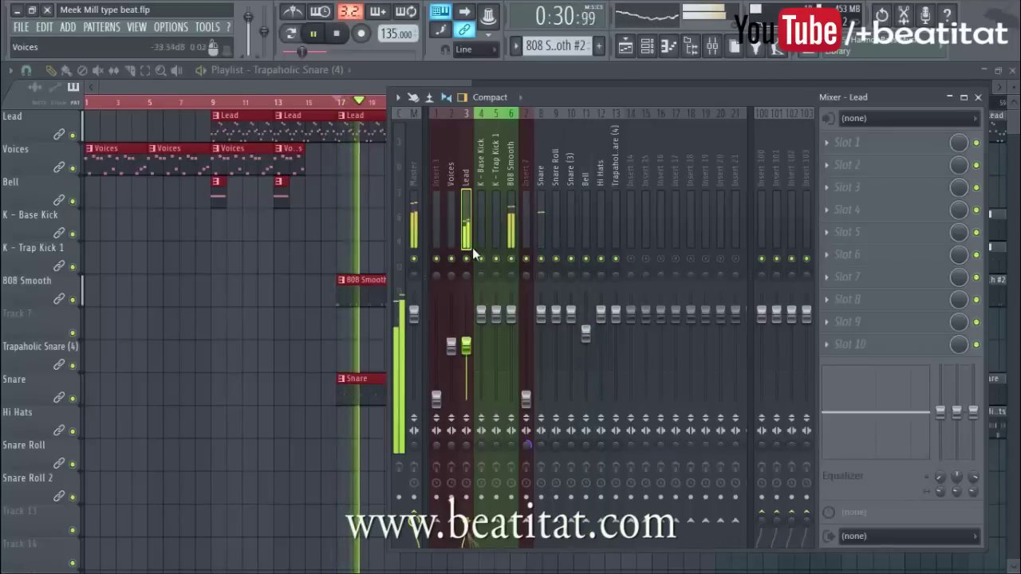
pyautogui.click(413, 217)
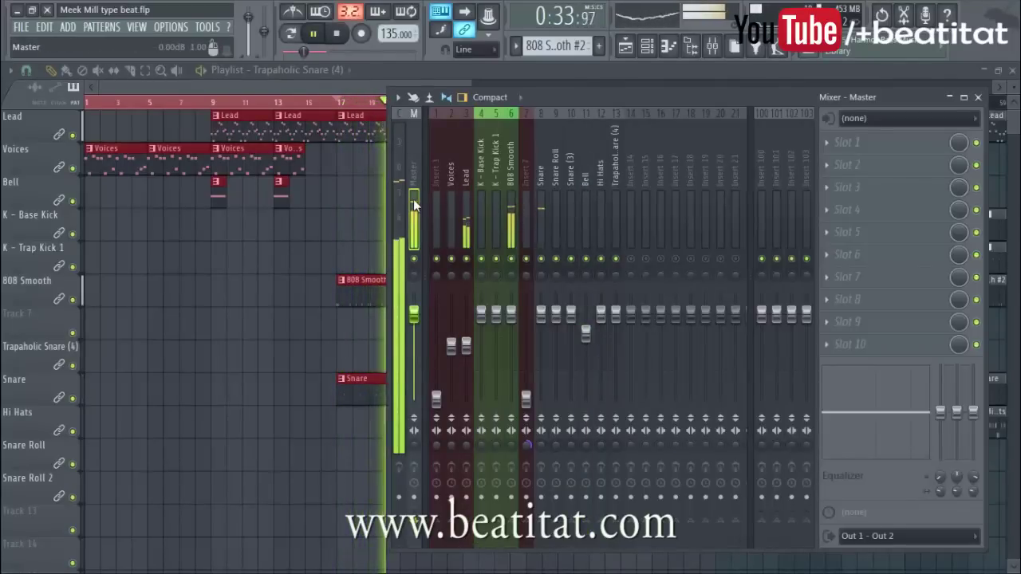
pyautogui.press('space')
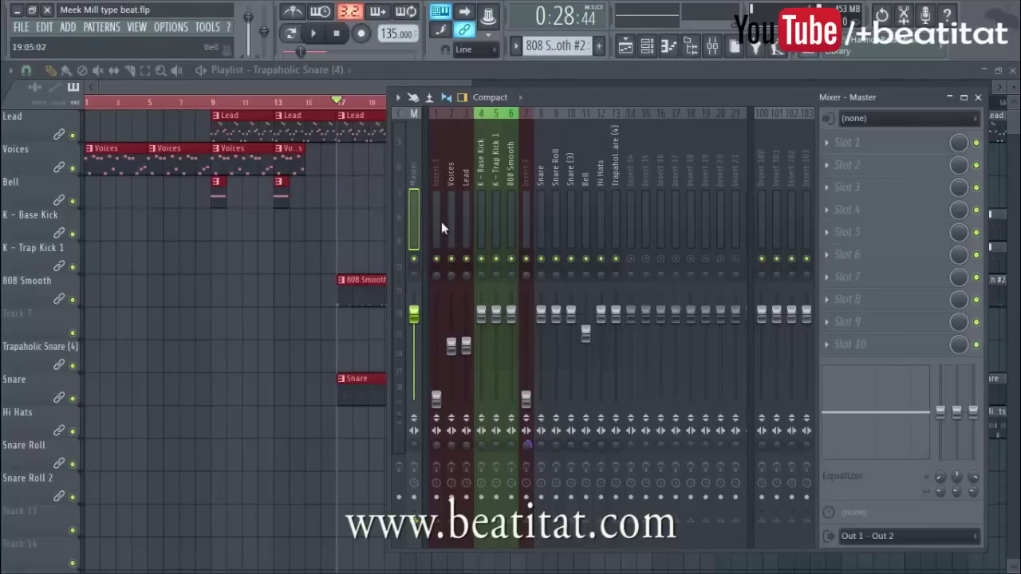
# Examine the Current, Master, K - Trap Kick 1, Lead and Voices mixer tracks one after another.
pyautogui.click(404, 185)
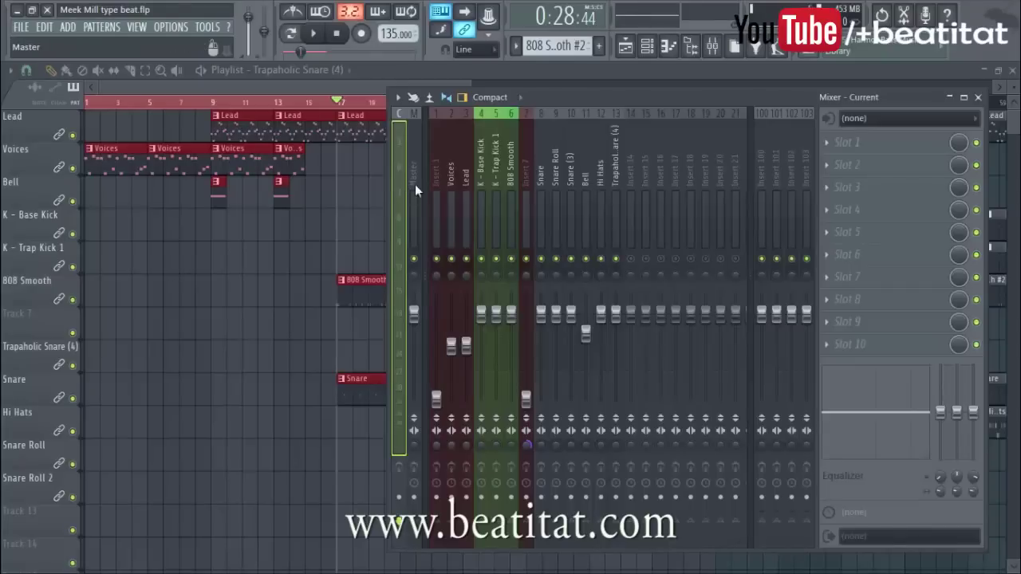
pyautogui.click(526, 213)
pyautogui.click(496, 220)
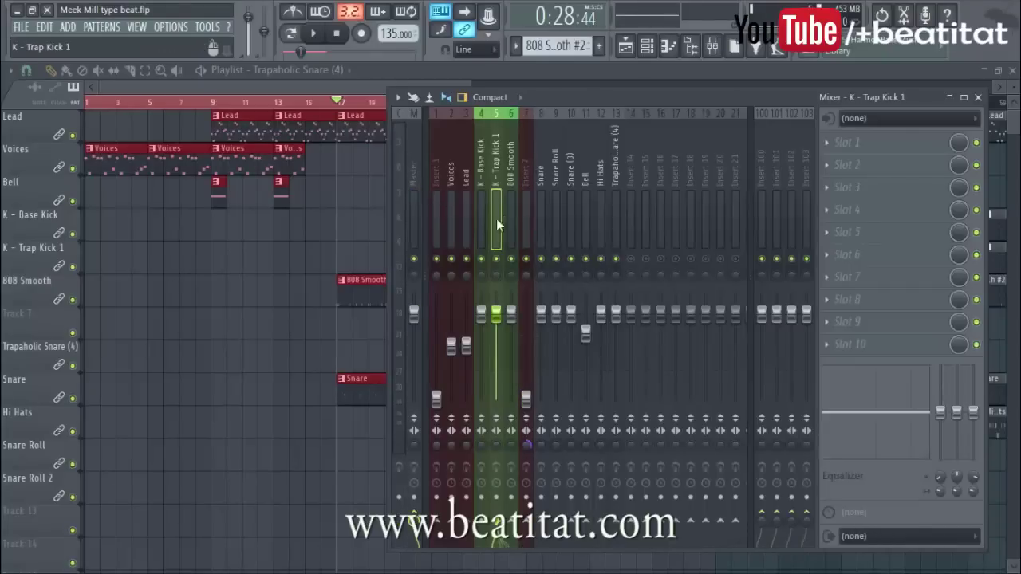
pyautogui.click(412, 213)
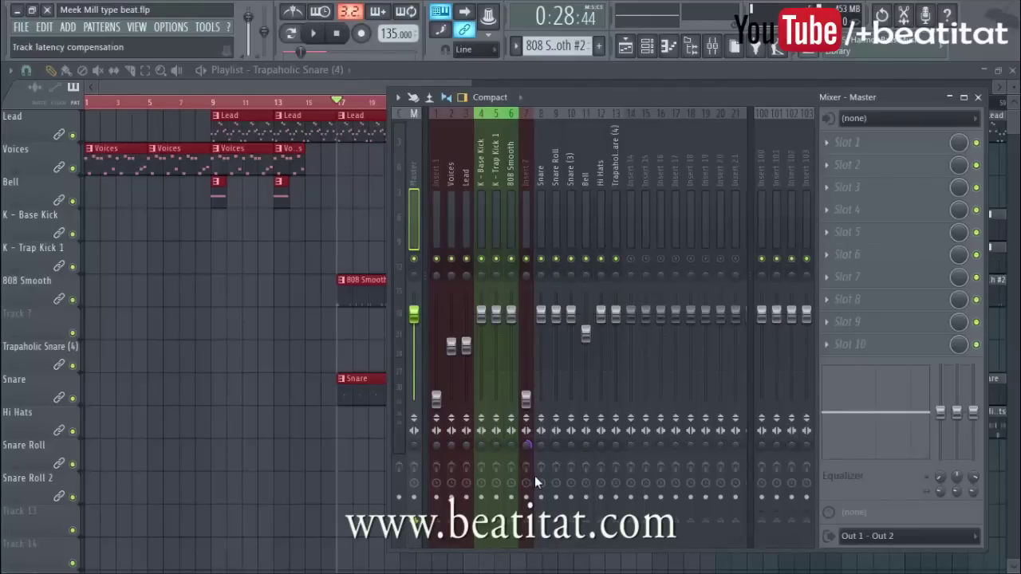
pyautogui.click(399, 204)
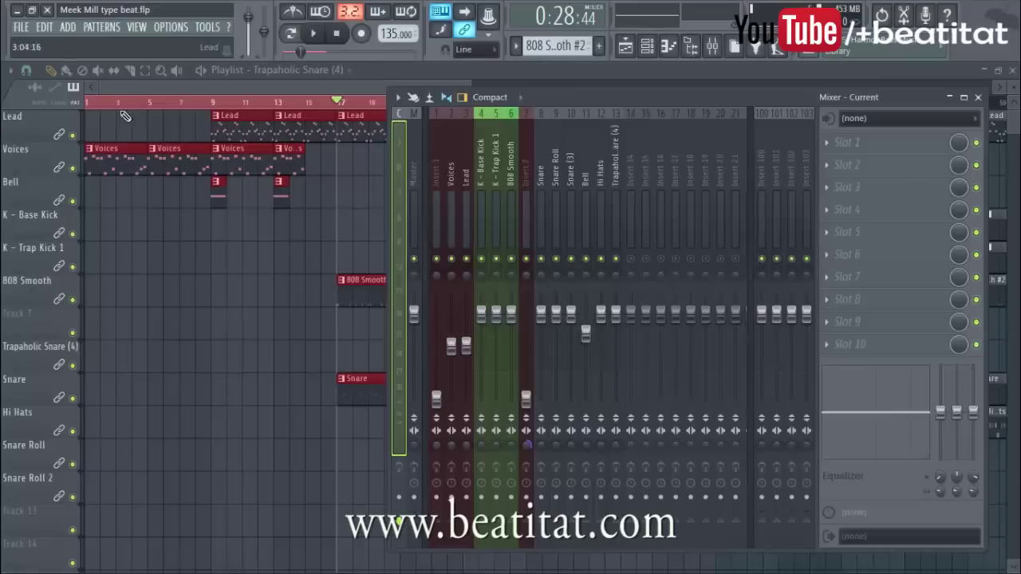
pyautogui.click(413, 184)
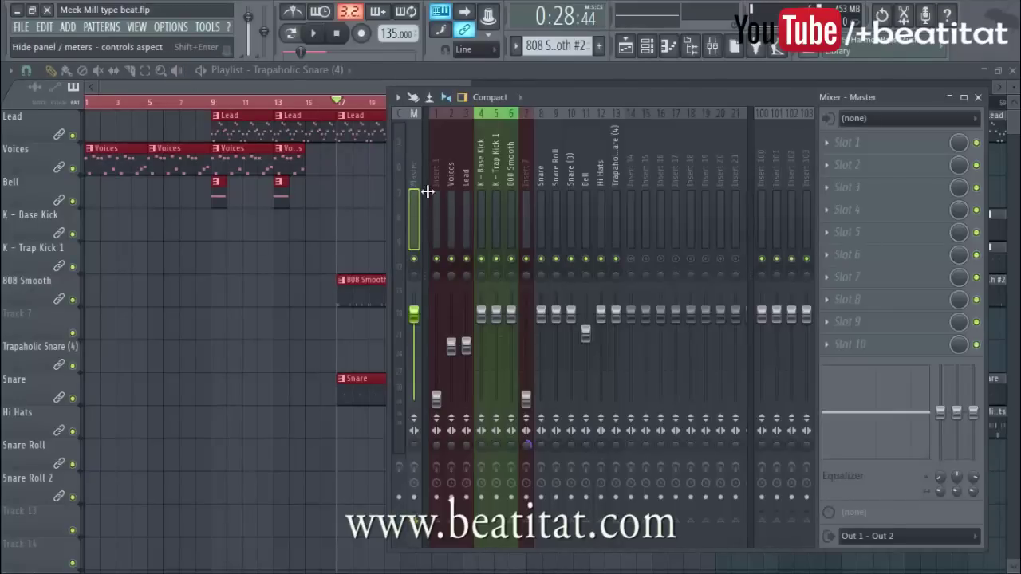
pyautogui.click(482, 184)
pyautogui.click(467, 189)
pyautogui.click(453, 220)
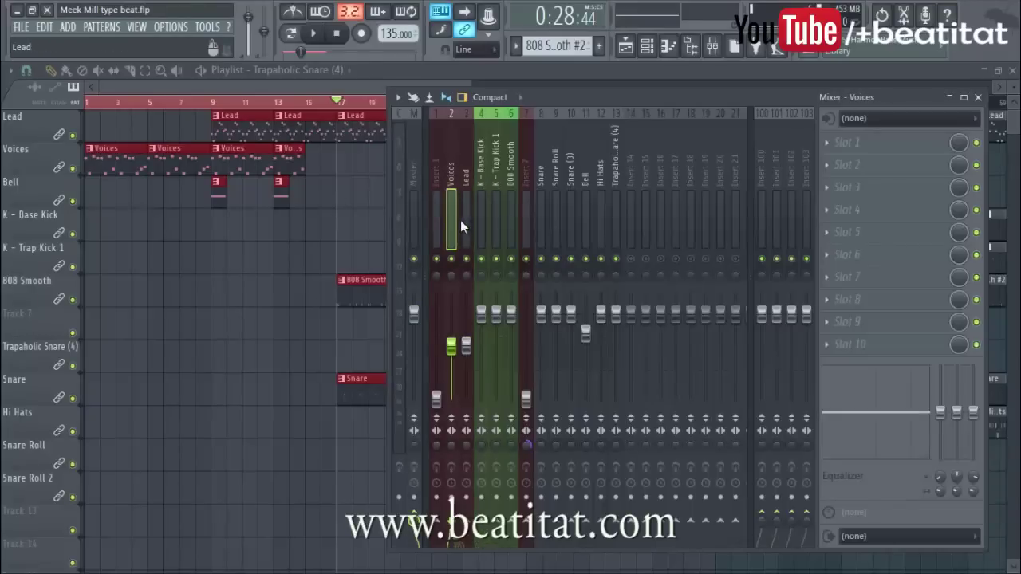
# Insert Fruity parametric EQ 2 in slot 1 of the 808 Smooth track and make band 7 a low-pass filter.
pyautogui.click(509, 193)
pyautogui.click(898, 150)
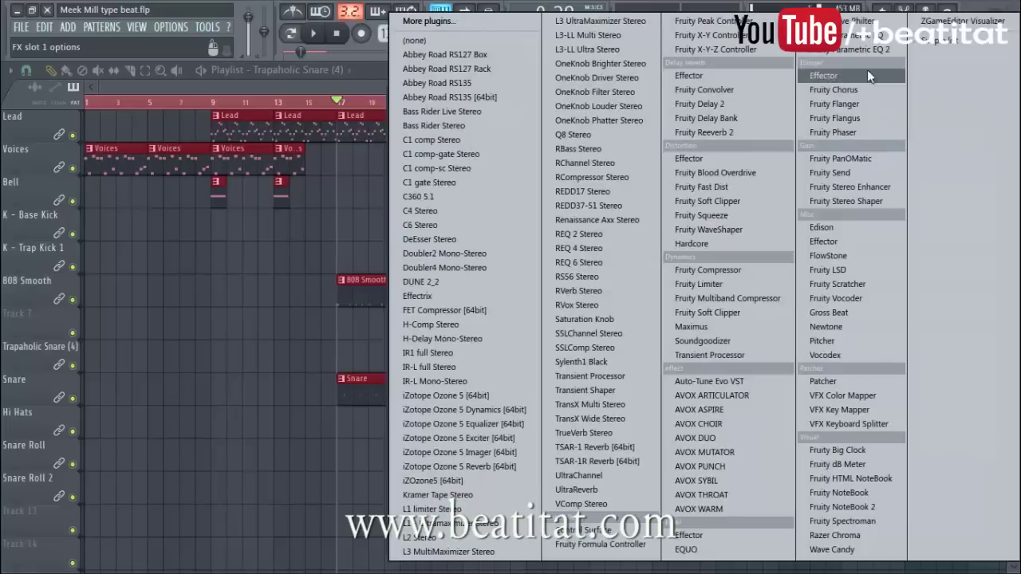
pyautogui.click(863, 48)
pyautogui.moveTo(564, 298); pyautogui.dragTo(564, 337)
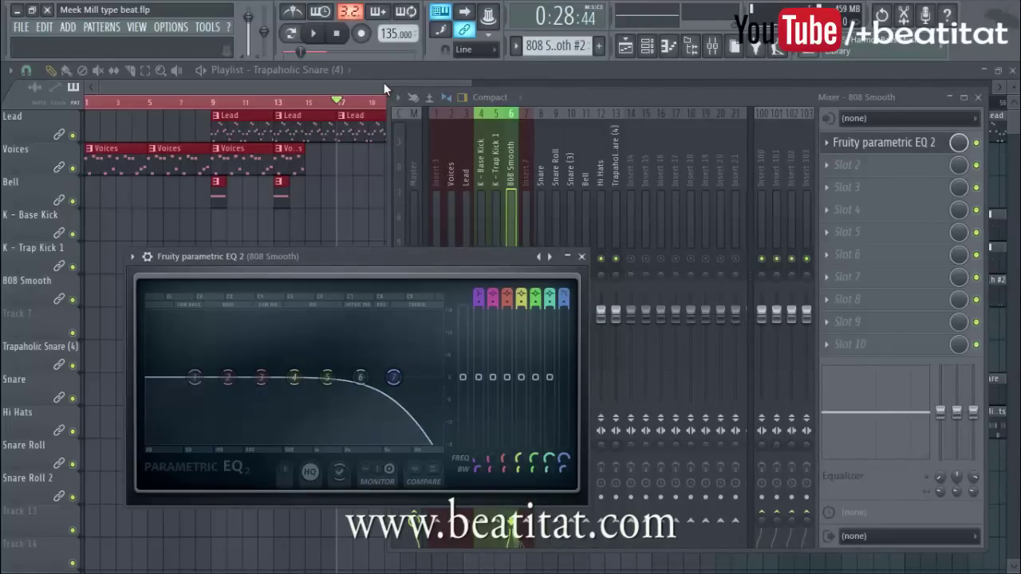
# Play the song from bar 17 to examine the 808 Smooth frequency spectrum in the equalizer.
pyautogui.press('space')
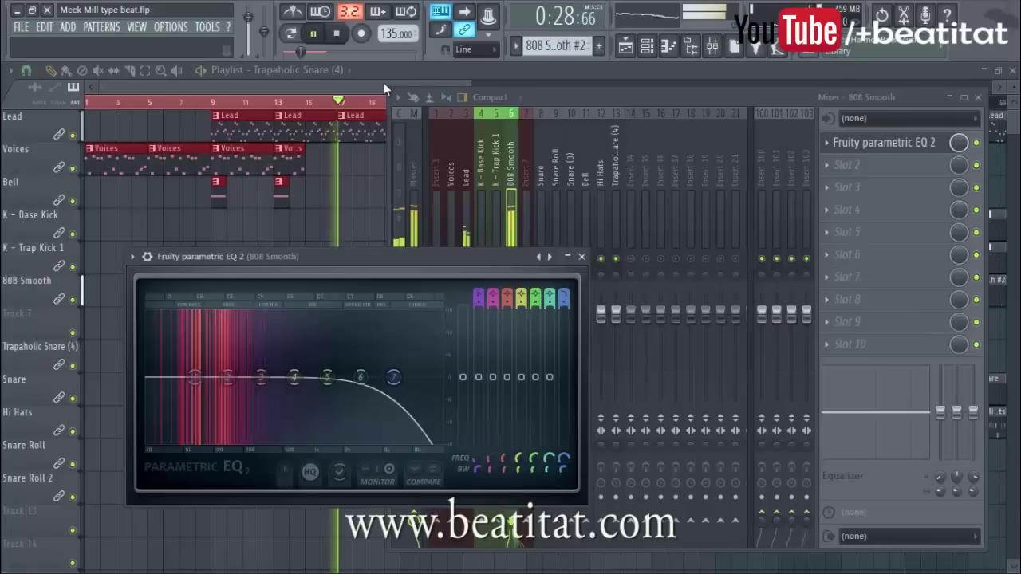
pyautogui.press('space')
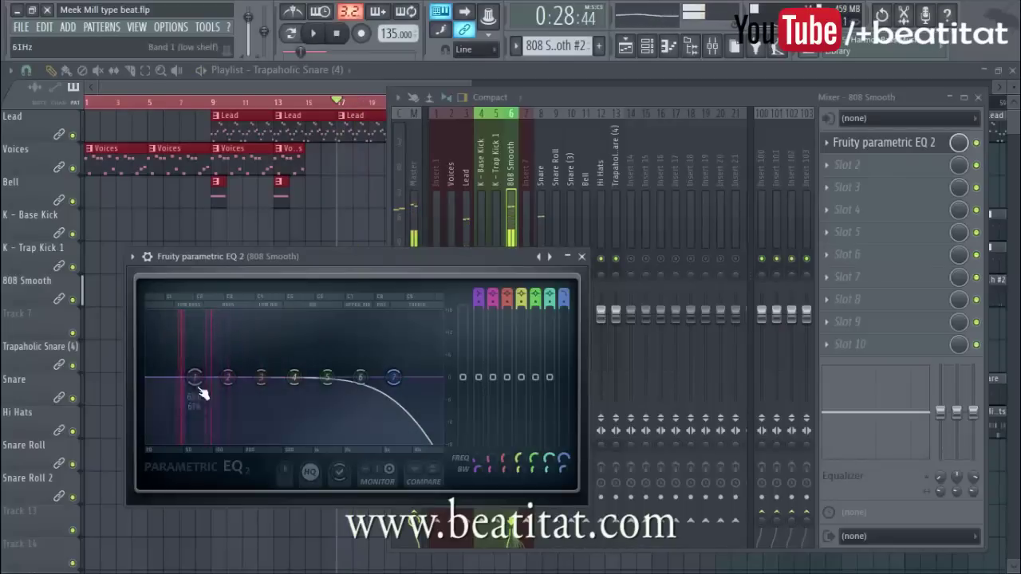
pyautogui.press('space')
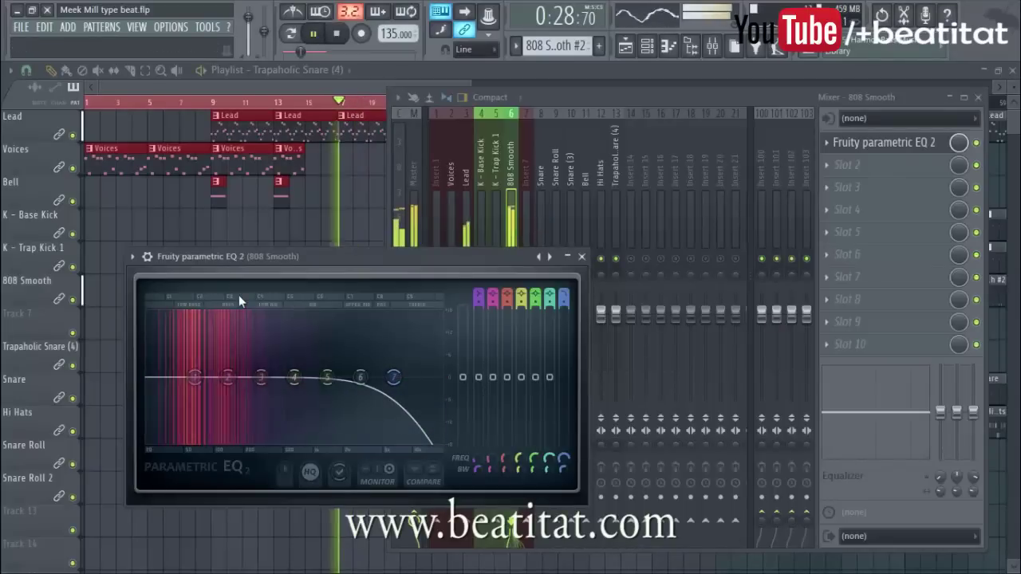
pyautogui.press('space')
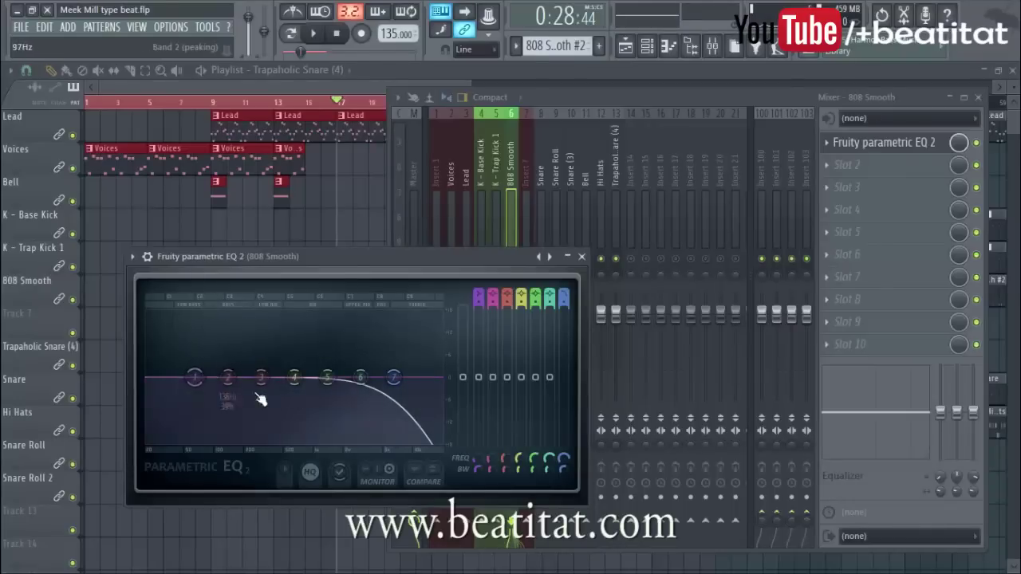
# Steepen the 808 equalizer's band 7 low-pass slope and lower its cutoff to just beside band 5.
pyautogui.moveTo(565, 306); pyautogui.dragTo(565, 295)
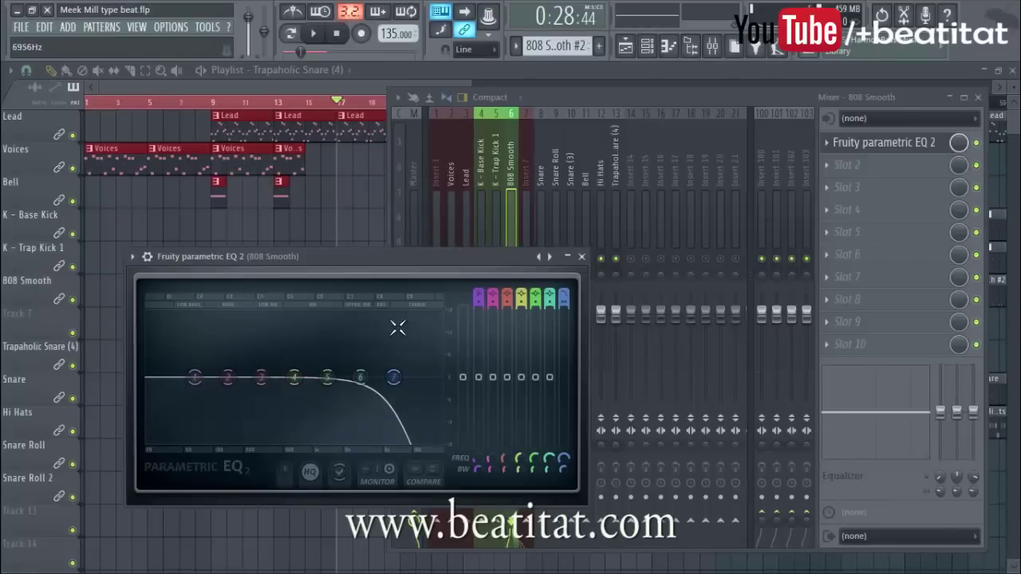
pyautogui.moveTo(384, 377); pyautogui.dragTo(359, 377)
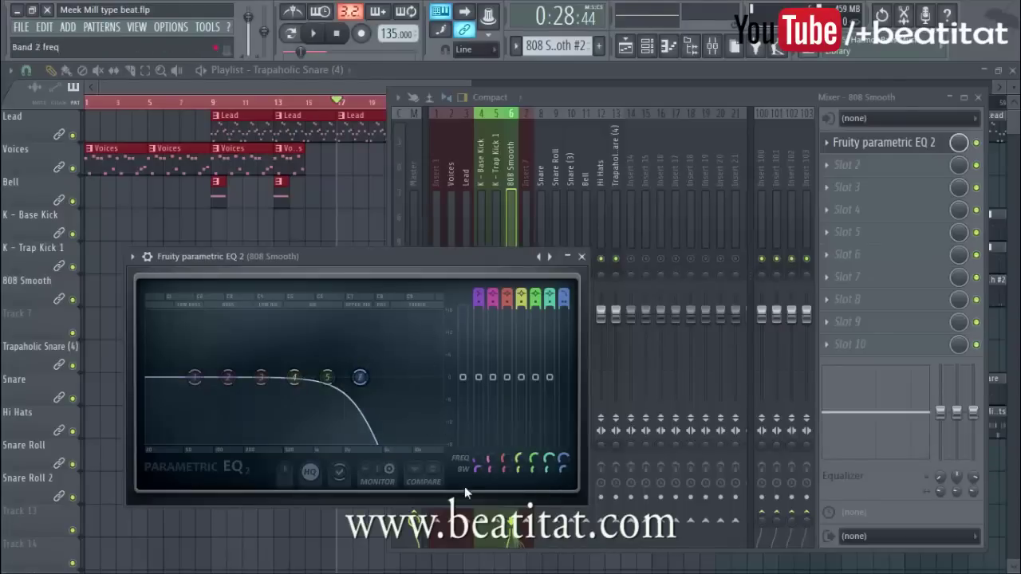
pyautogui.moveTo(361, 379); pyautogui.dragTo(321, 378)
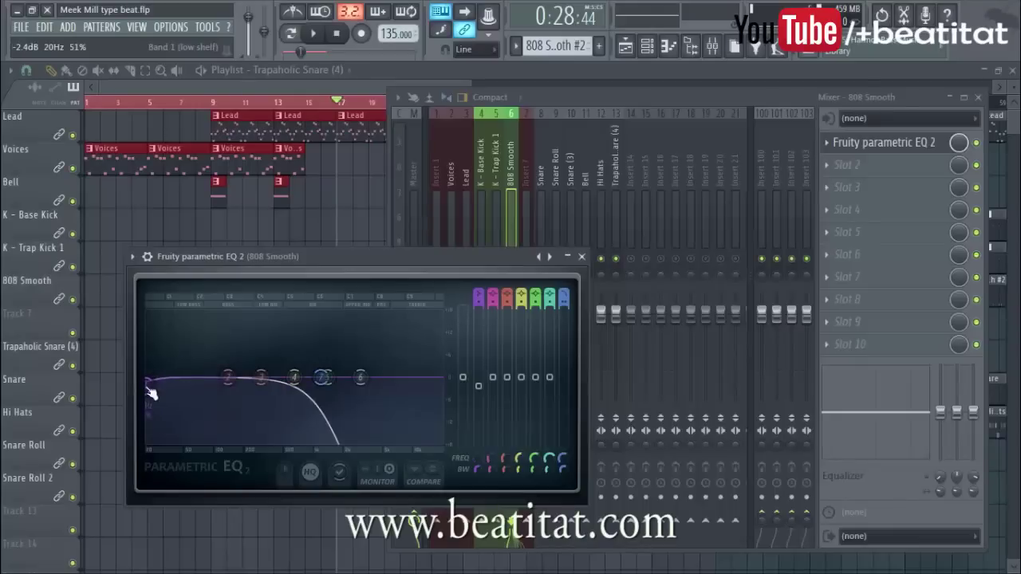
# Cut the 808 equalizer's band 1 low shelf to -2.4 dB at 20 Hz and boost bands 2 (about 2 dB near 44 Hz) and 3.
pyautogui.moveTo(157, 379)
pyautogui.mouseDown()
pyautogui.moveTo(130, 385)
pyautogui.moveTo(149, 399)
pyautogui.moveTo(155, 389)
pyautogui.mouseUp()
pyautogui.moveTo(154, 407)
pyautogui.mouseDown()
pyautogui.moveTo(142, 381)
pyautogui.moveTo(153, 392)
pyautogui.mouseUp()
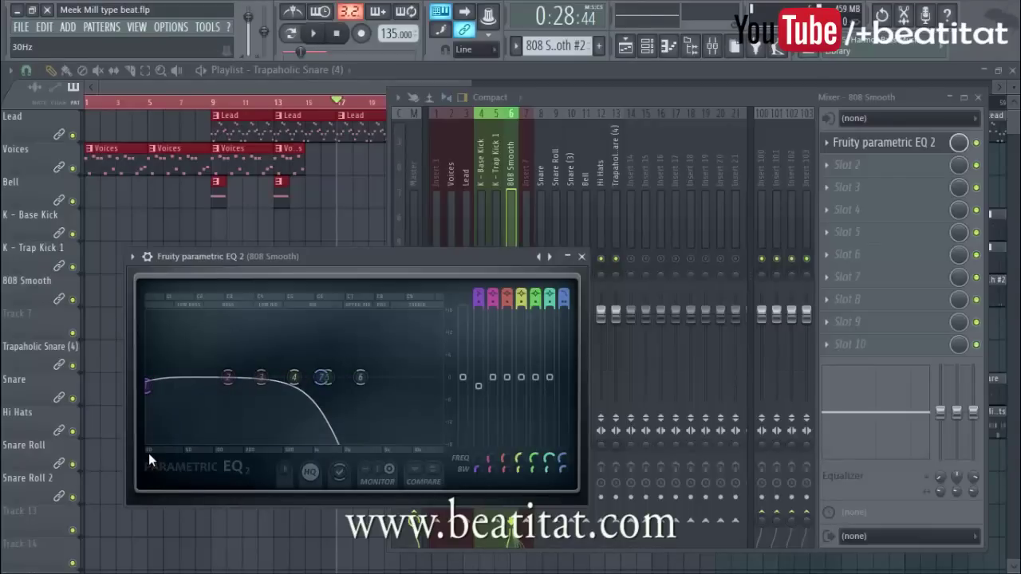
pyautogui.moveTo(228, 377); pyautogui.dragTo(181, 371)
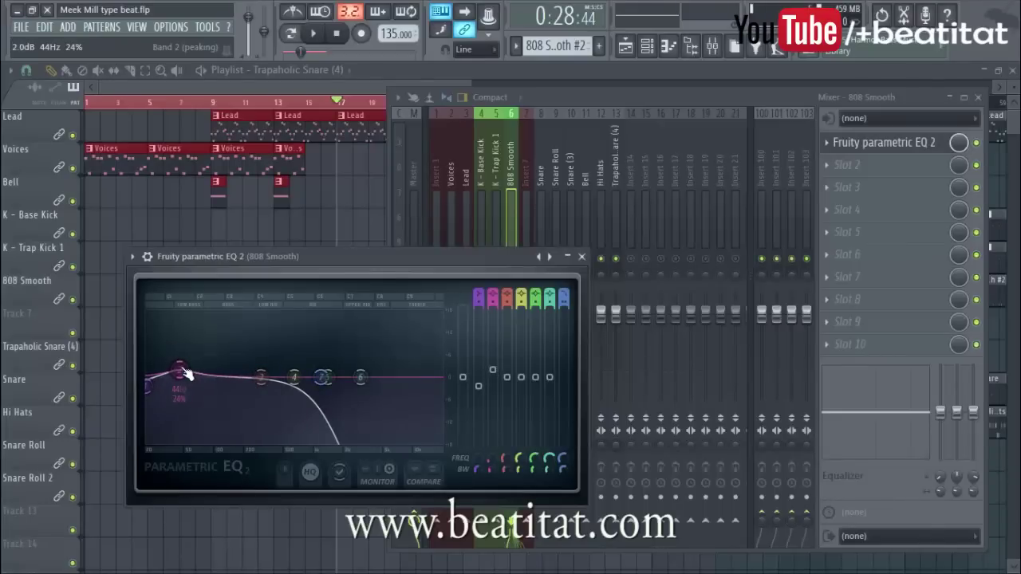
pyautogui.moveTo(179, 370); pyautogui.dragTo(178, 369)
pyautogui.moveTo(262, 377); pyautogui.dragTo(244, 373)
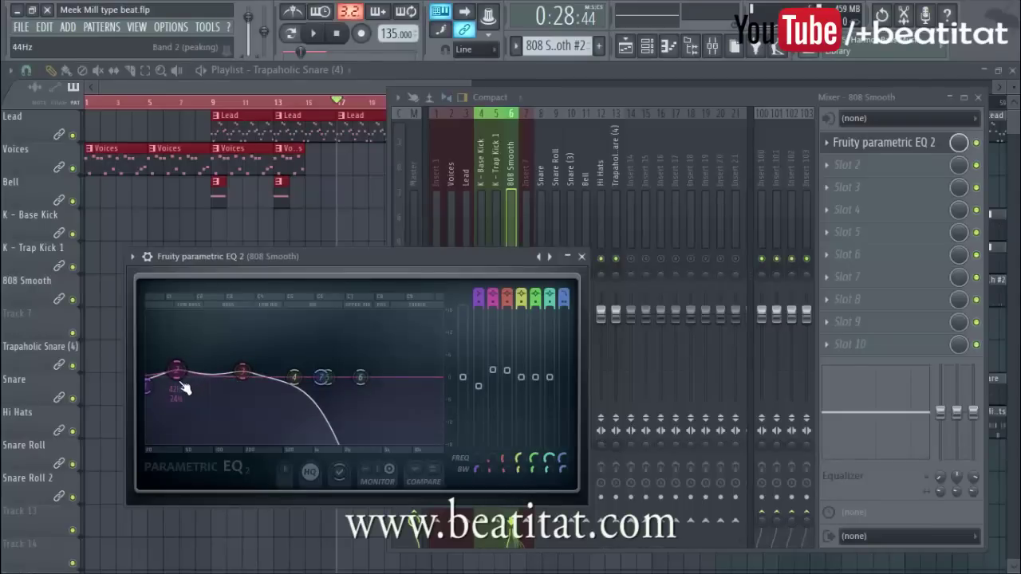
# Set the 808's low-pass cutoff to about 1051 Hz and, during playback, lower the 808 Smooth fader to 84% (-3.7 dB).
pyautogui.moveTo(322, 377); pyautogui.dragTo(317, 377)
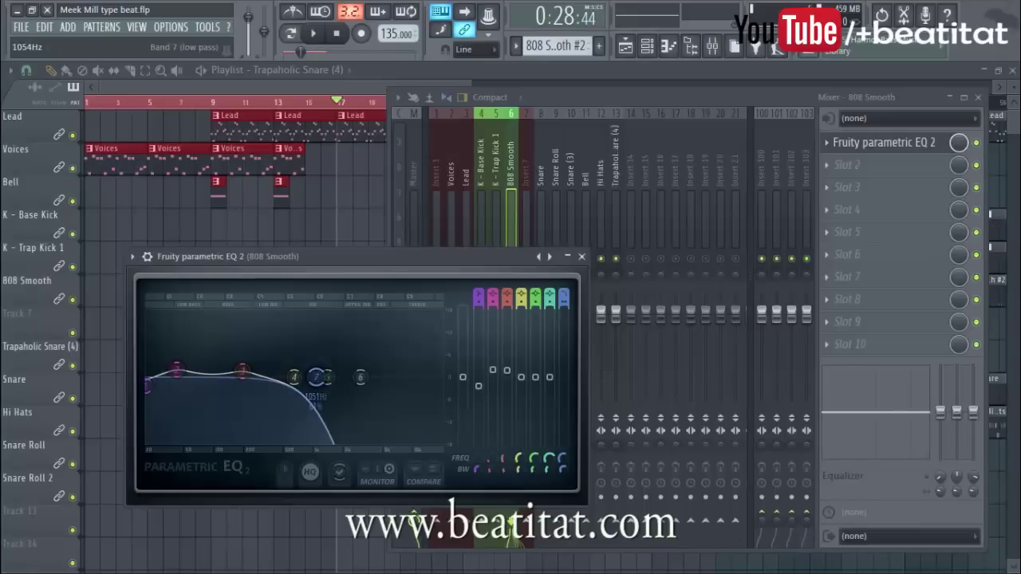
pyautogui.press('space')
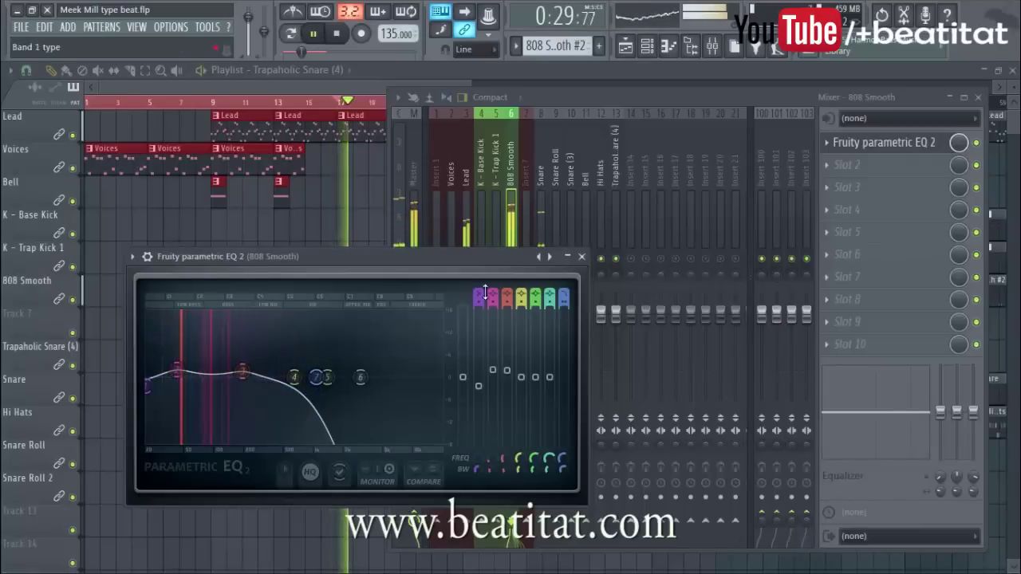
pyautogui.click(584, 256)
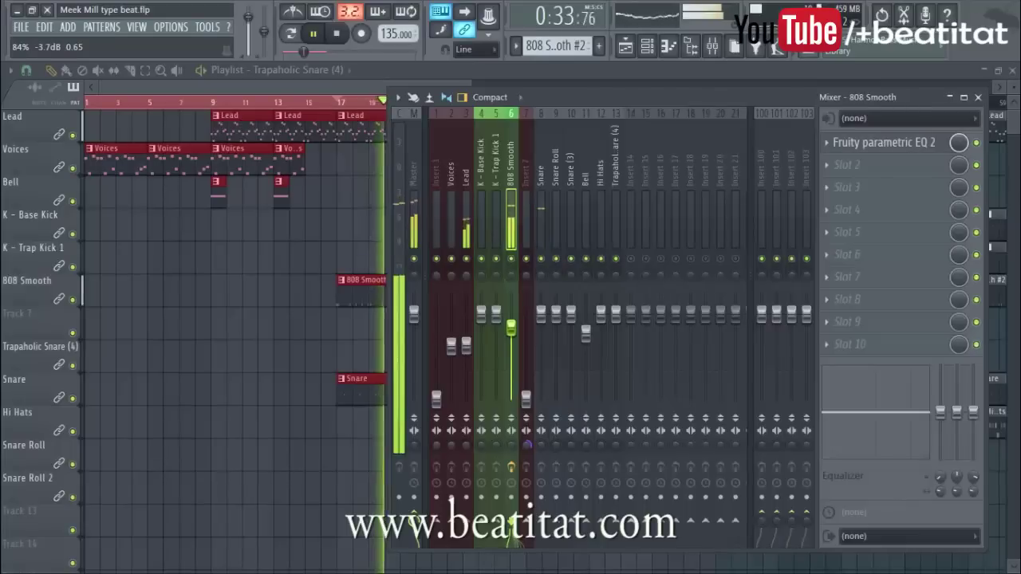
# Insert Fruity parametric EQ 2 in slot 1 of the Lead track and play the song to view its spectrum.
pyautogui.click(468, 233)
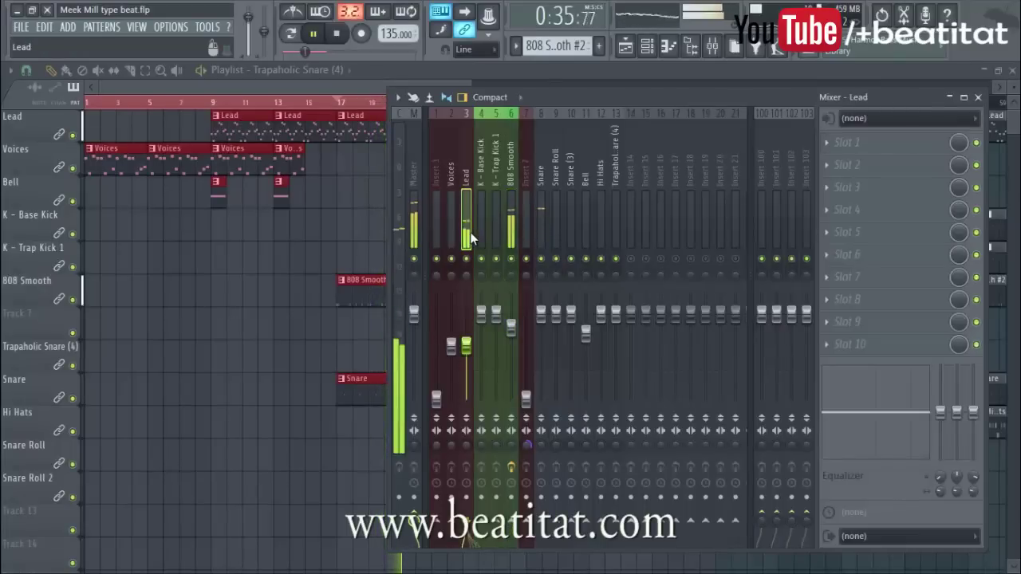
pyautogui.press('space')
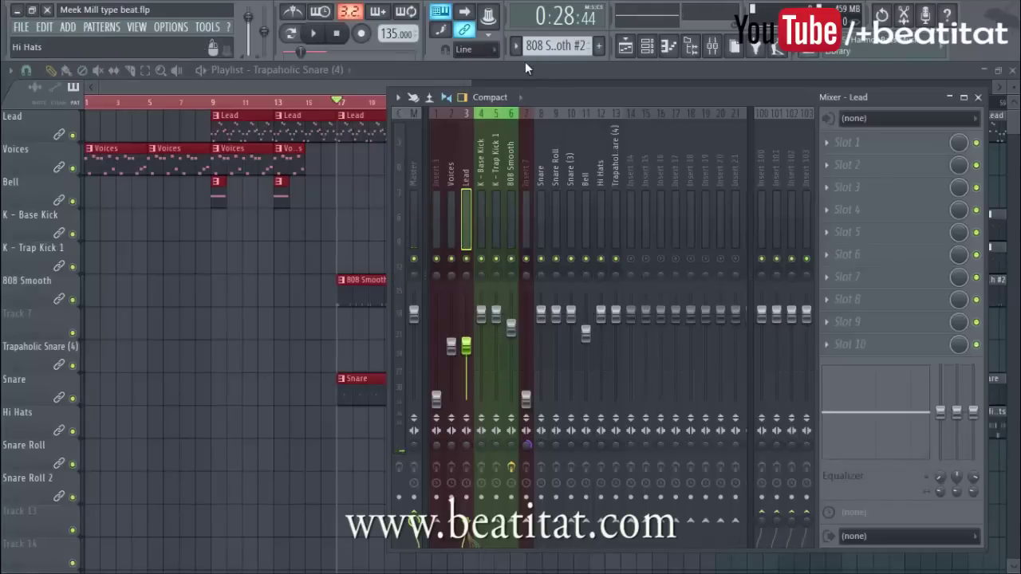
pyautogui.click(889, 145)
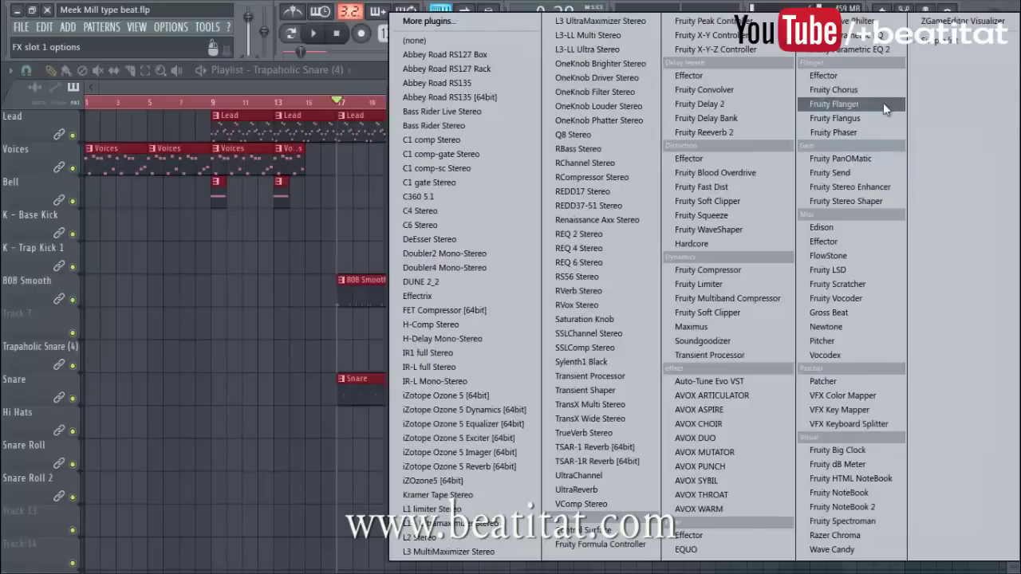
pyautogui.click(878, 53)
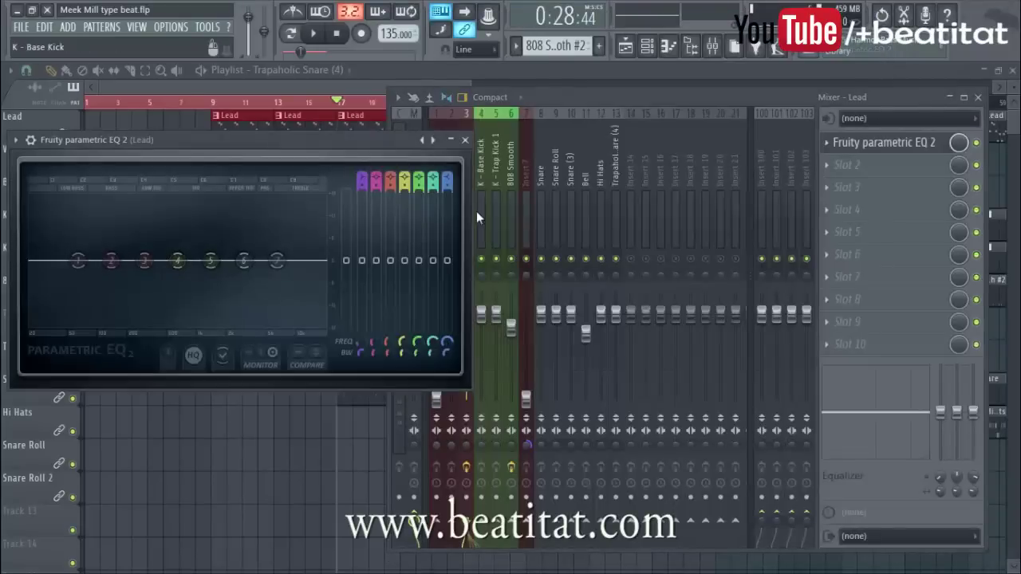
pyautogui.click(591, 98)
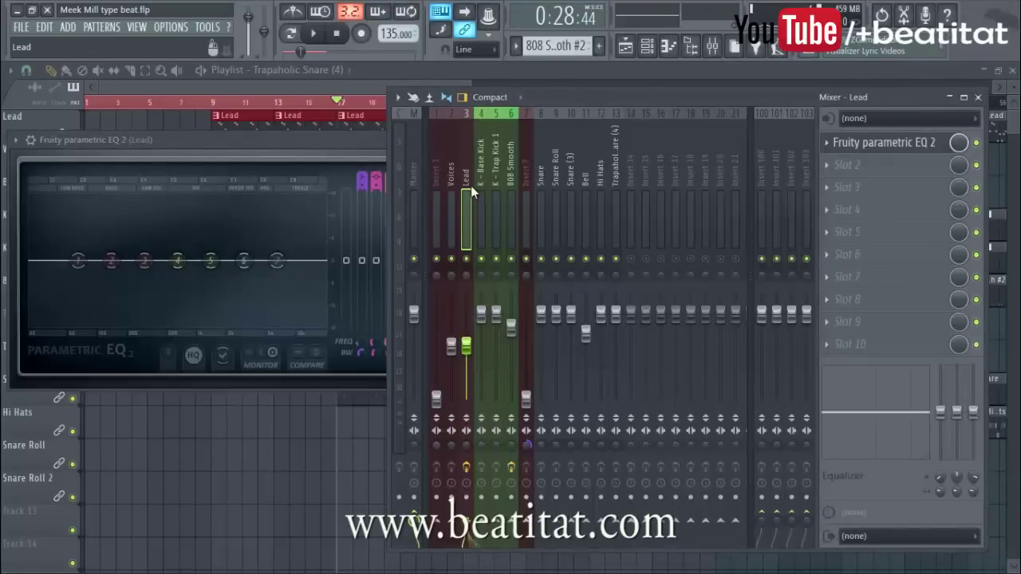
pyautogui.press('space')
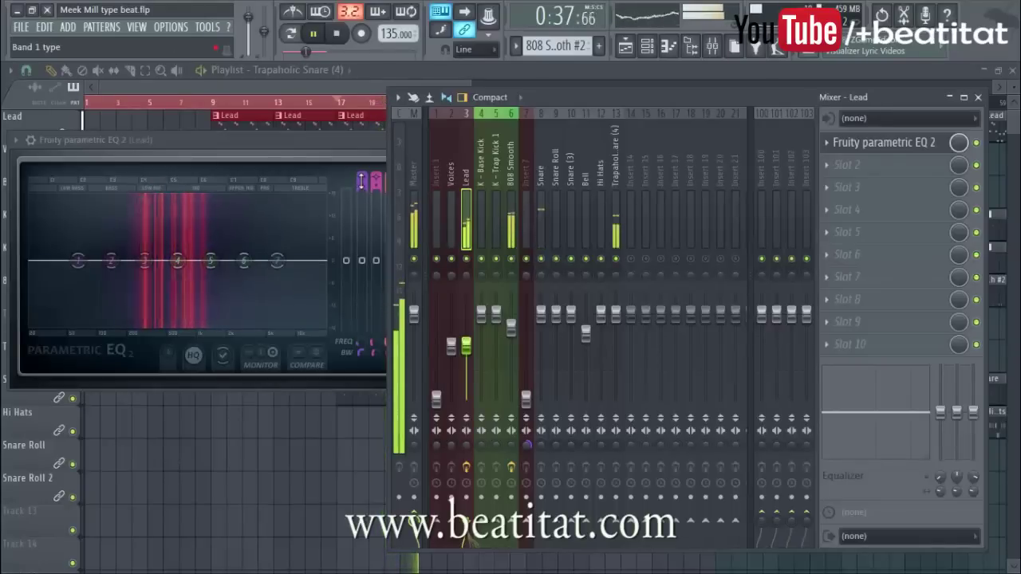
# Turn band 1 of the Lead equalizer into a steeper high-pass filter and raise its cutoff to between bands 2 and 3.
pyautogui.press('space')
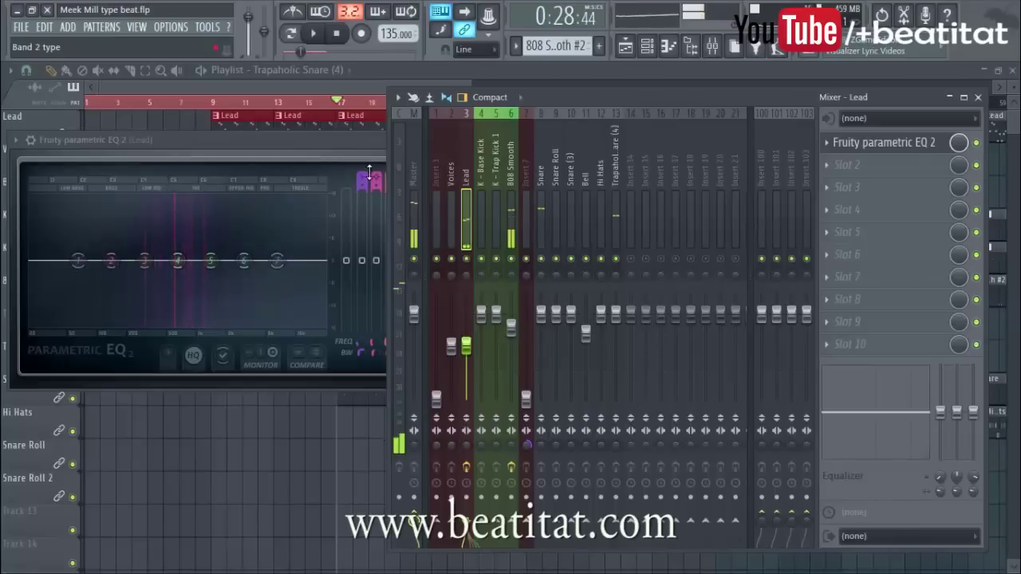
pyautogui.moveTo(361, 174); pyautogui.dragTo(361, 193)
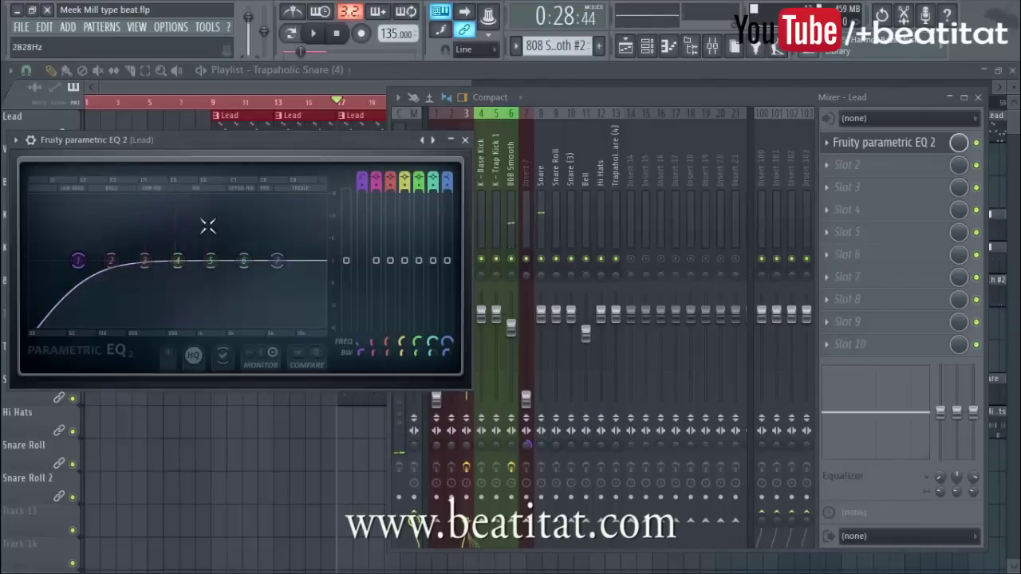
pyautogui.moveTo(80, 264); pyautogui.dragTo(110, 261)
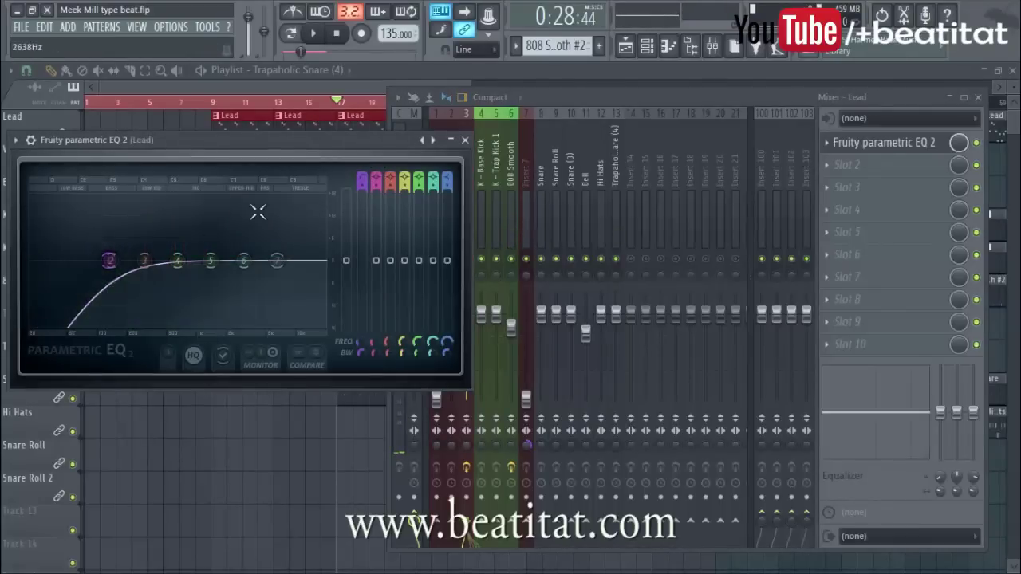
pyautogui.moveTo(364, 174); pyautogui.dragTo(365, 174)
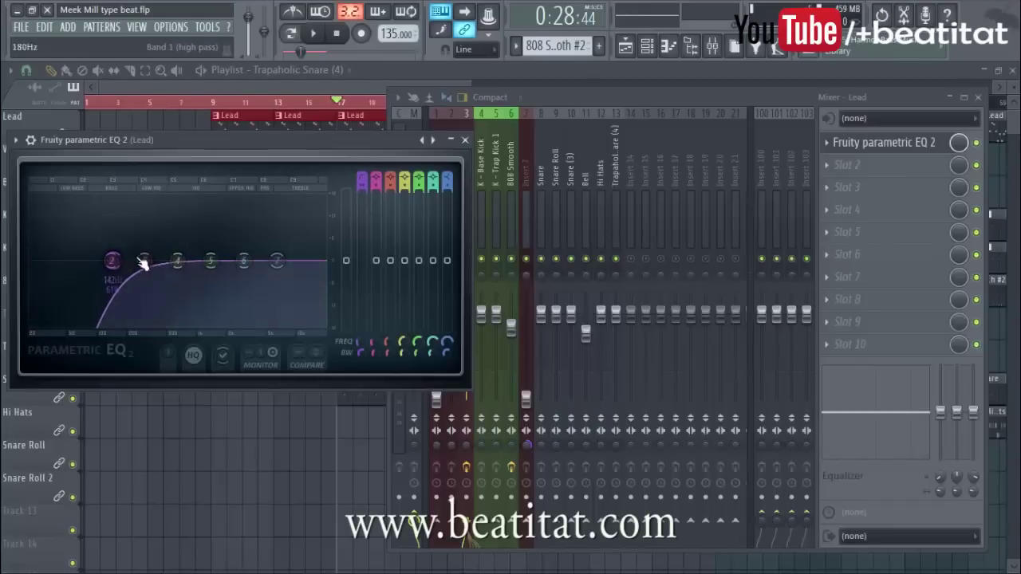
pyautogui.press('space')
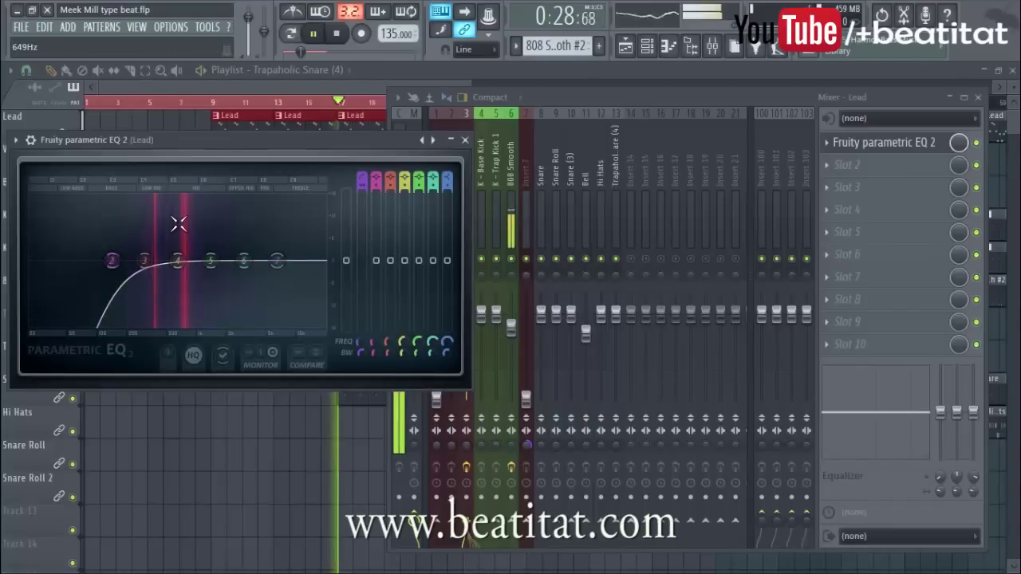
pyautogui.moveTo(118, 277); pyautogui.dragTo(133, 277)
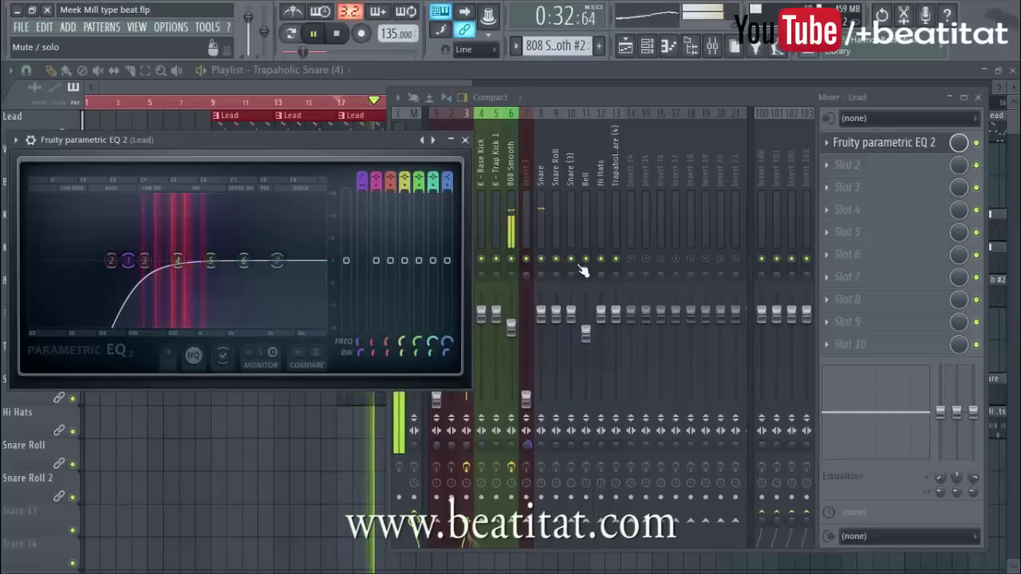
# Pull the Lead equalizer's band 7 high shelf down to about -7 dB and cut band 4 to -6.8 dB at 724 Hz with 3% bandwidth.
pyautogui.click(601, 98)
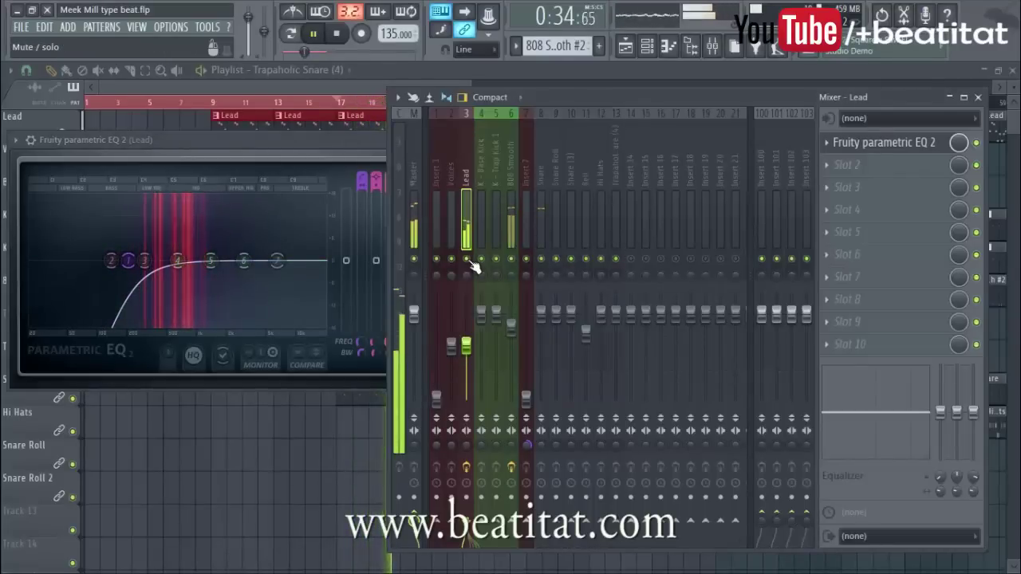
pyautogui.moveTo(279, 262); pyautogui.dragTo(279, 285)
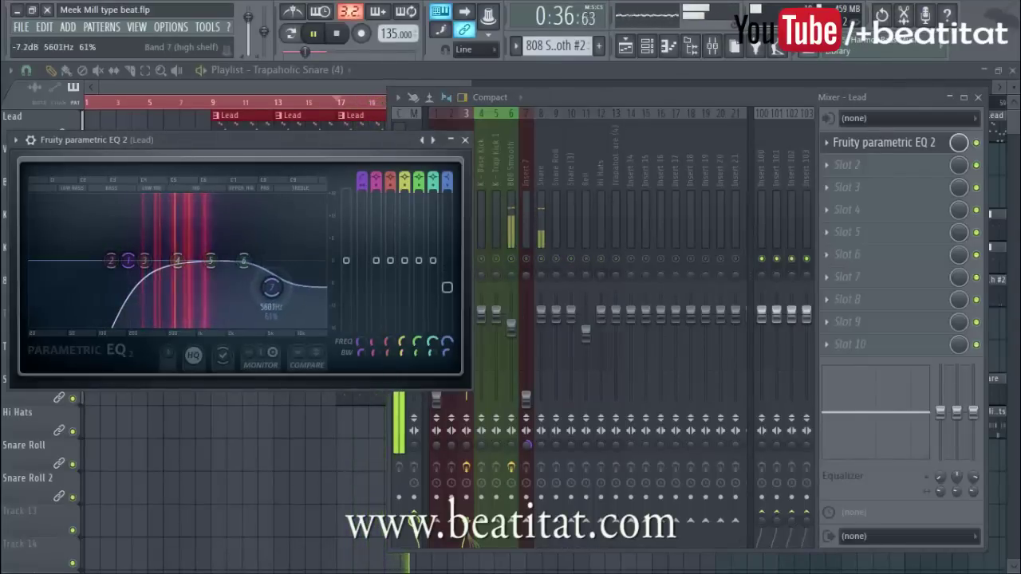
pyautogui.moveTo(180, 264); pyautogui.dragTo(184, 196)
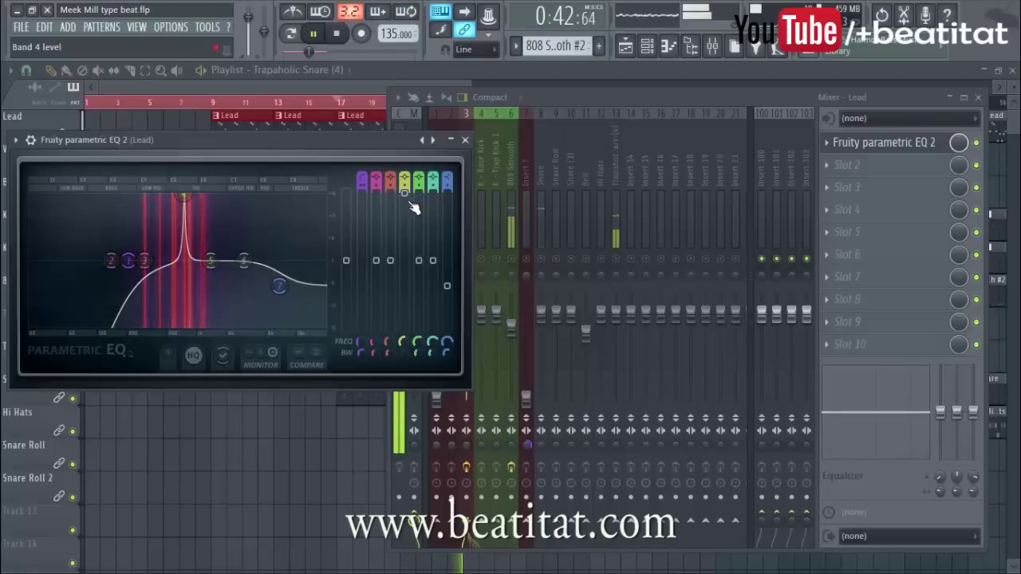
pyautogui.moveTo(404, 194); pyautogui.dragTo(405, 286)
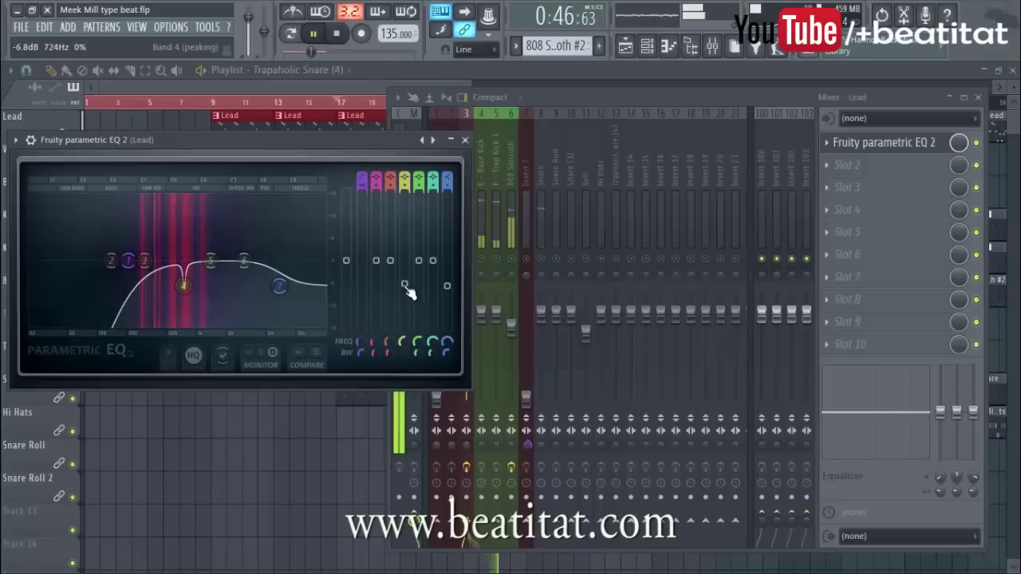
pyautogui.moveTo(403, 350); pyautogui.dragTo(411, 354)
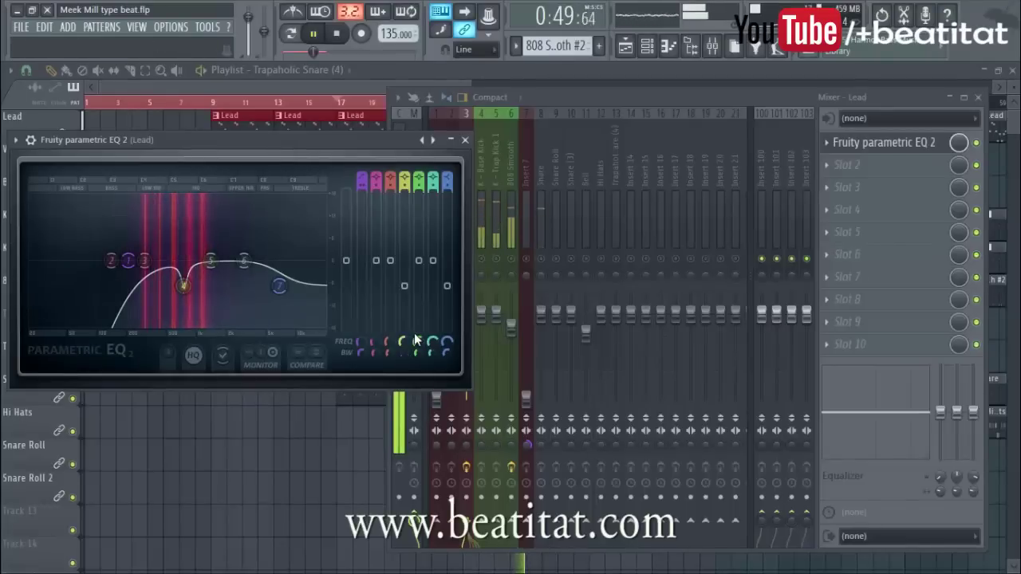
# Boost the Lead equalizer's band 3 slightly and cut band 2 to -7.1 dB at 401 Hz with a narrow bandwidth.
pyautogui.press('space')
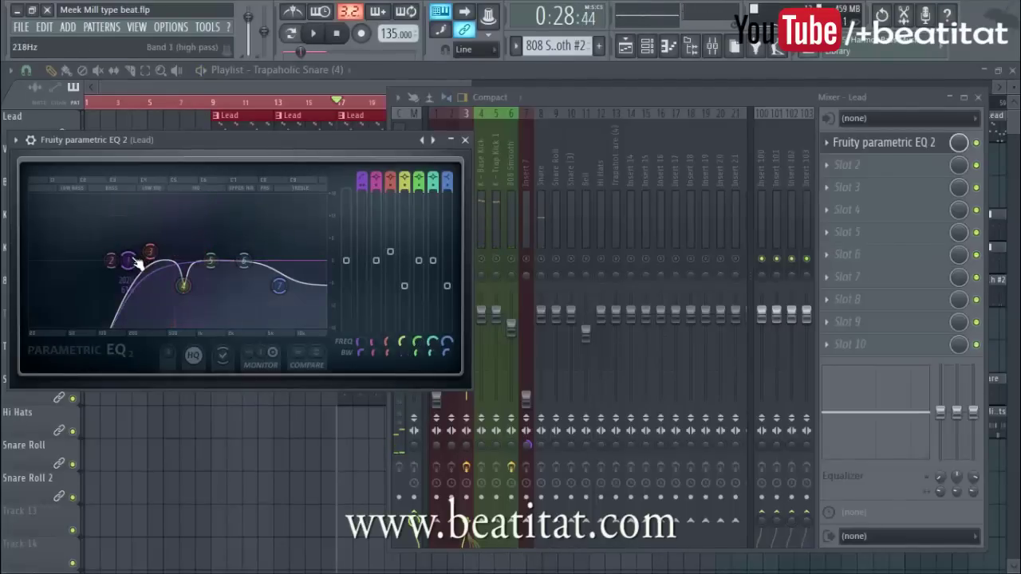
pyautogui.moveTo(129, 261); pyautogui.dragTo(130, 260)
pyautogui.moveTo(155, 228); pyautogui.dragTo(157, 212)
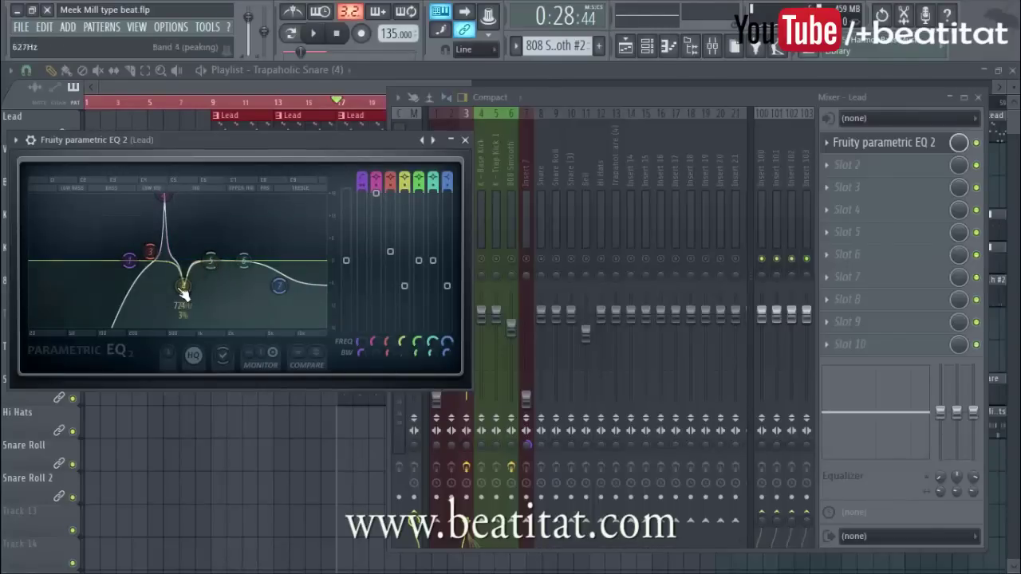
pyautogui.press('space')
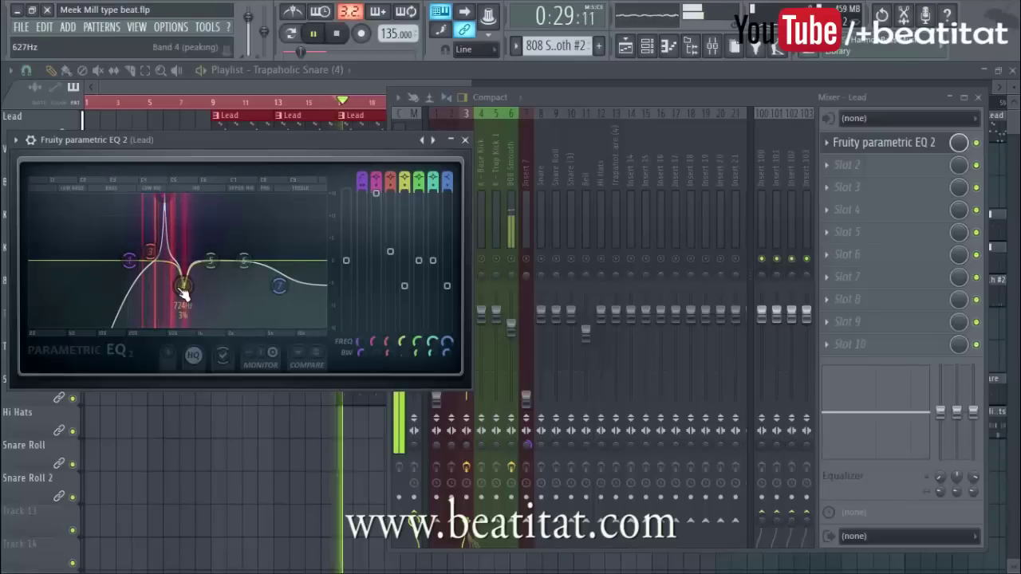
pyautogui.moveTo(373, 342); pyautogui.dragTo(373, 348)
pyautogui.moveTo(375, 194); pyautogui.dragTo(376, 287)
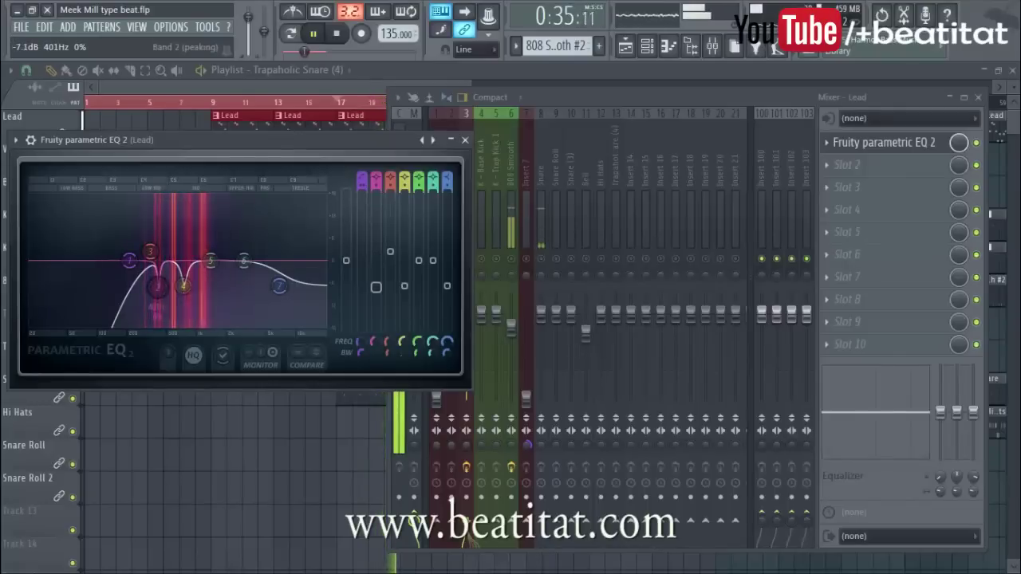
# Boost the Lead equalizer's band 6 by 1.3 dB at 2565 Hz, shift band 7 slightly lower in frequency, and close the equalizer.
pyautogui.moveTo(244, 261); pyautogui.dragTo(238, 256)
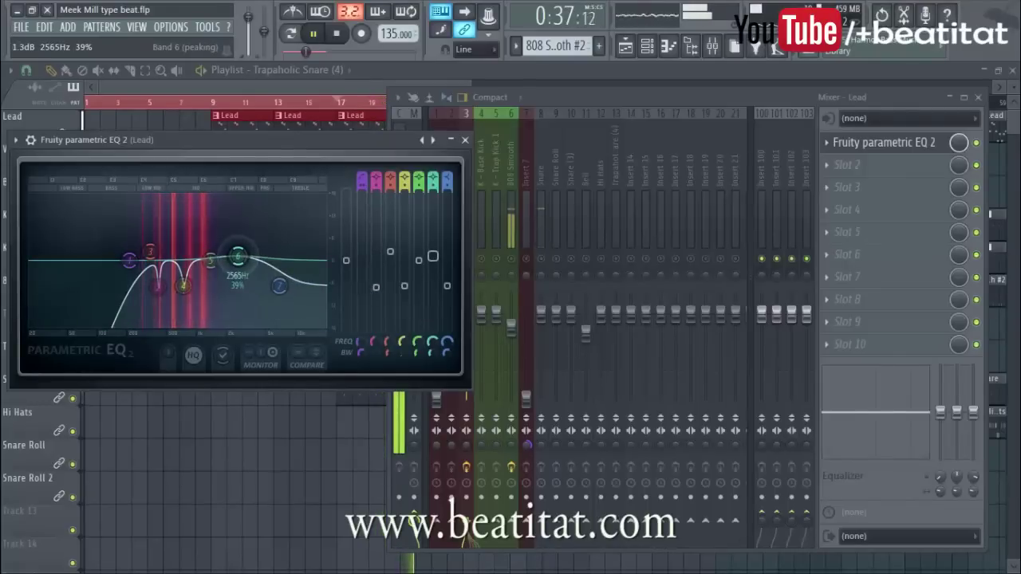
pyautogui.moveTo(279, 285); pyautogui.dragTo(274, 284)
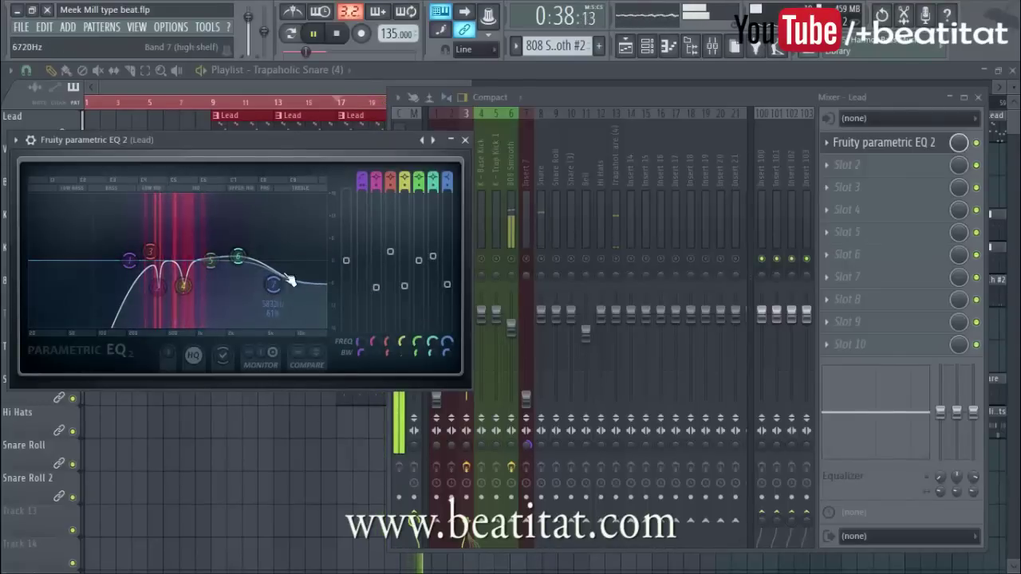
pyautogui.click(465, 141)
pyautogui.press('space')
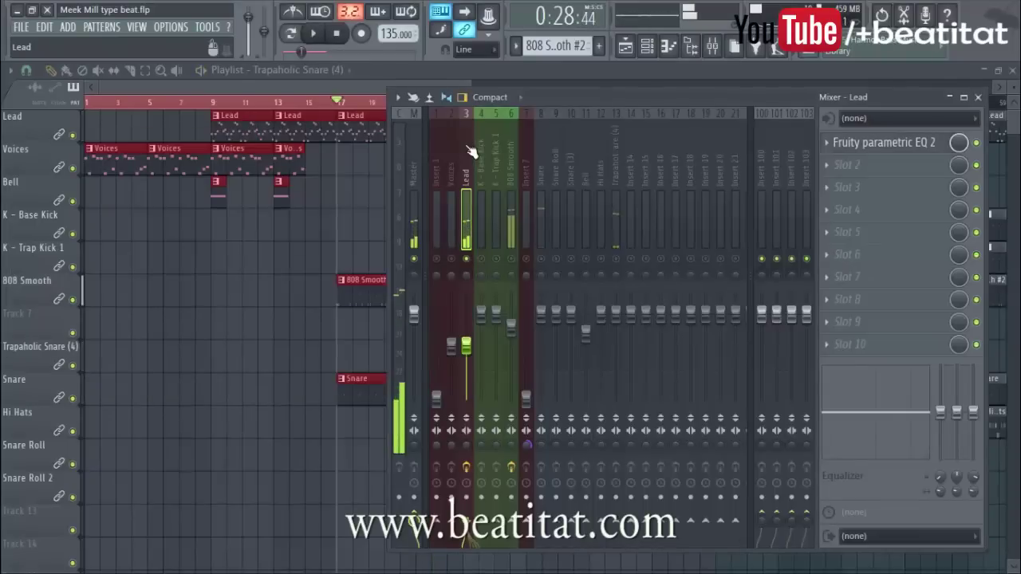
pyautogui.click(874, 171)
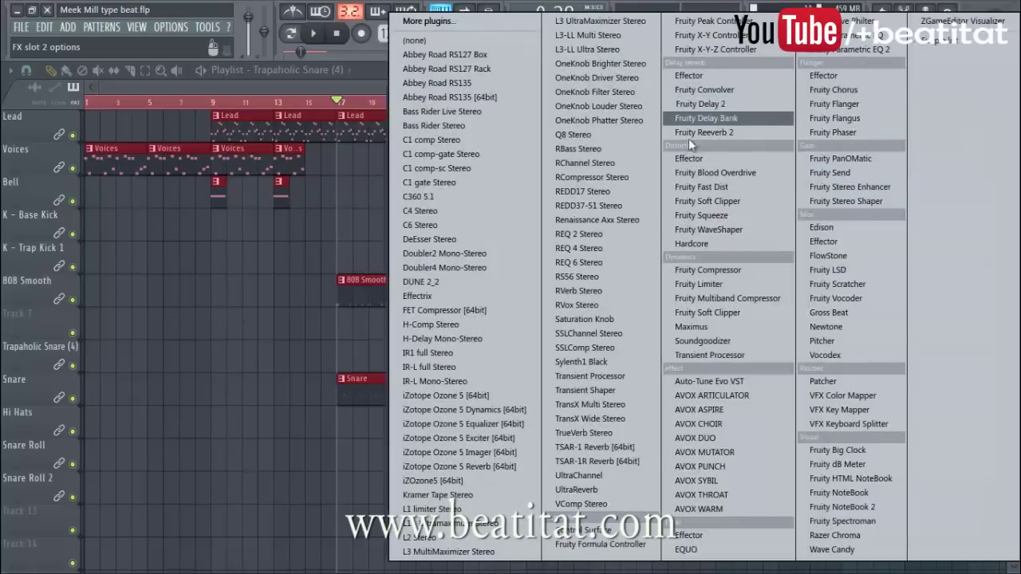
pyautogui.click(311, 87)
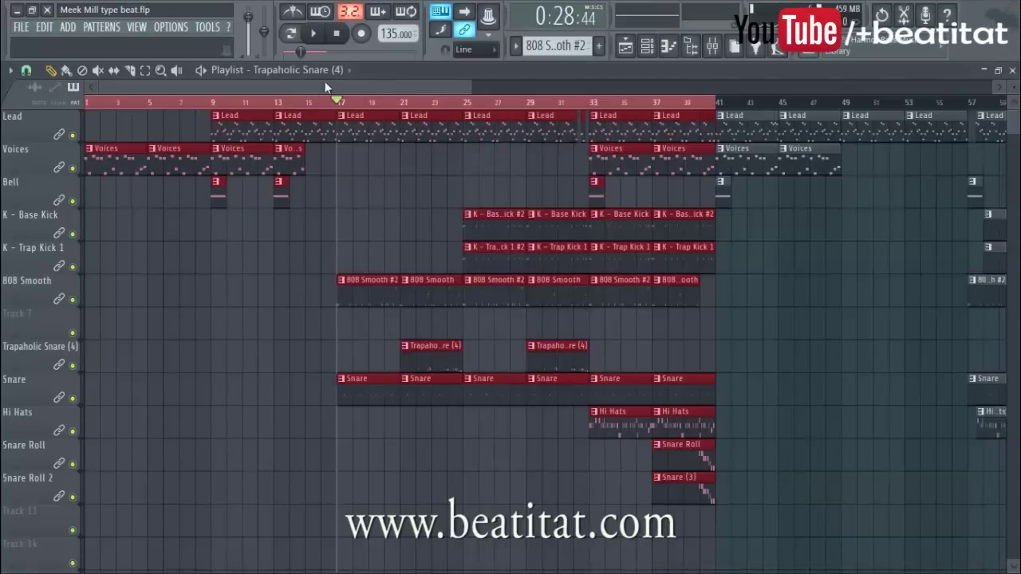
pyautogui.click(652, 50)
pyautogui.click(651, 49)
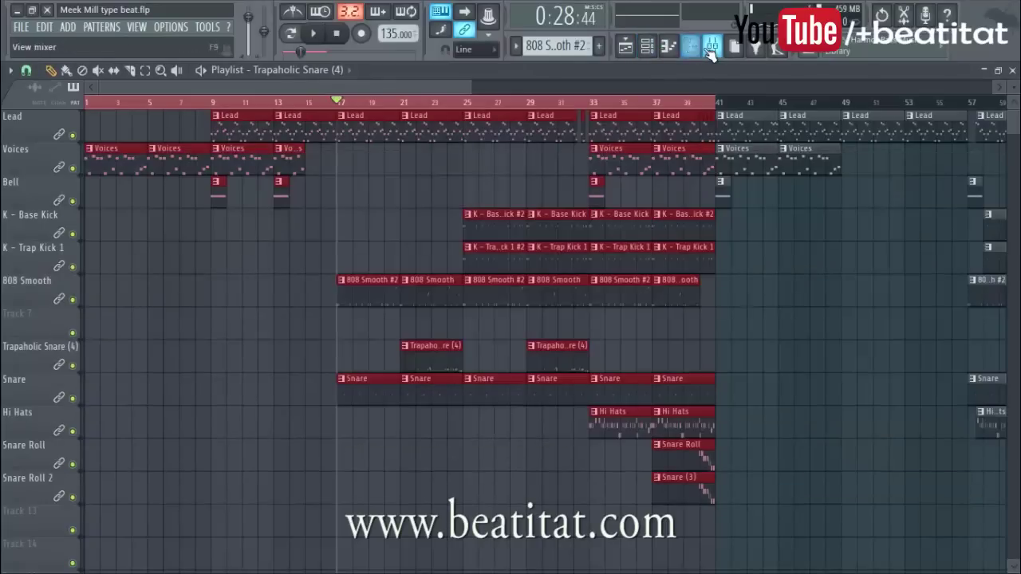
pyautogui.click(712, 45)
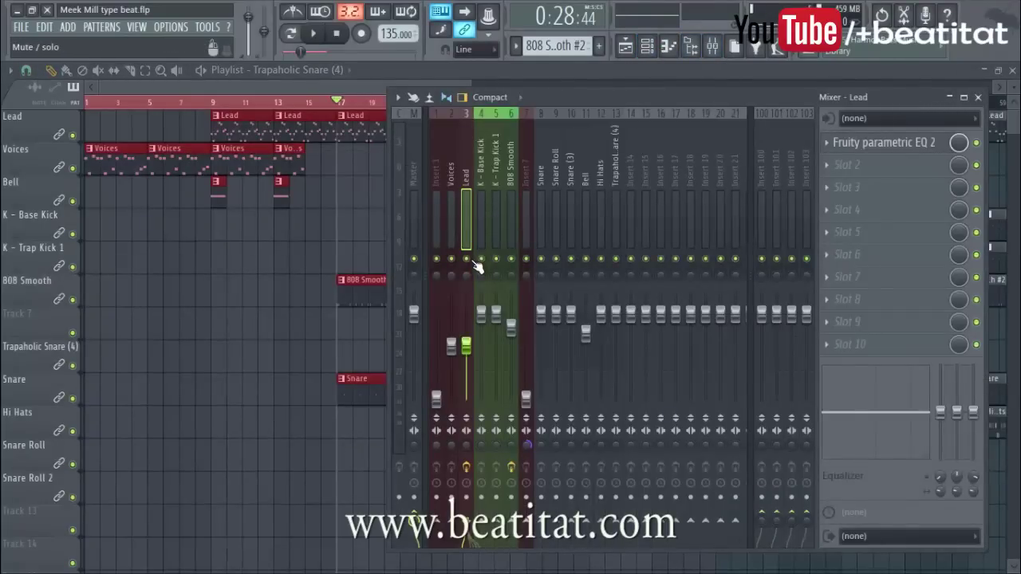
# Raise the Lead fader to 65% (-8.4 dB) during playback and insert Fruity parametric EQ 2 in slot 1 of the Snare track.
pyautogui.press('space')
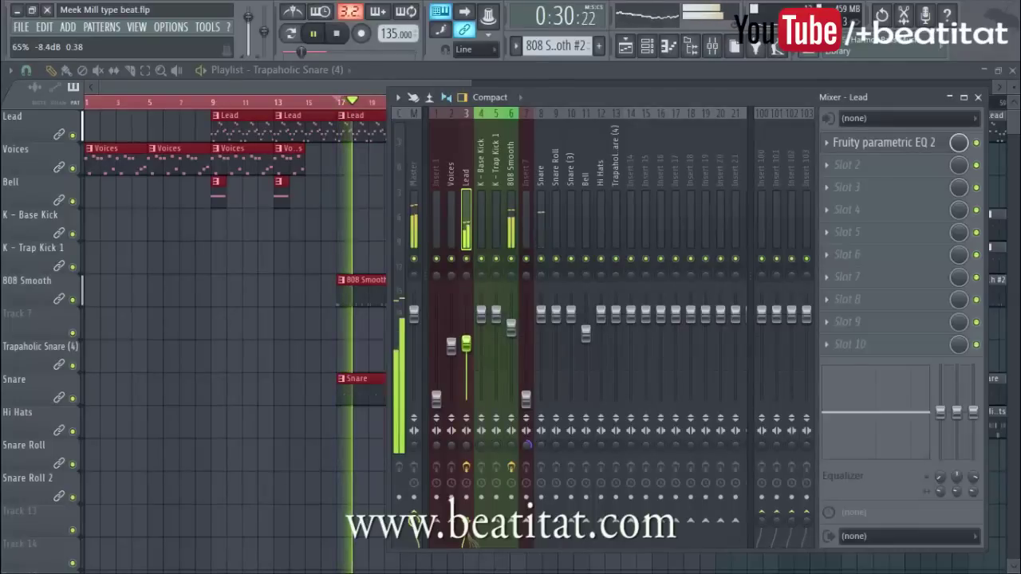
pyautogui.click(539, 222)
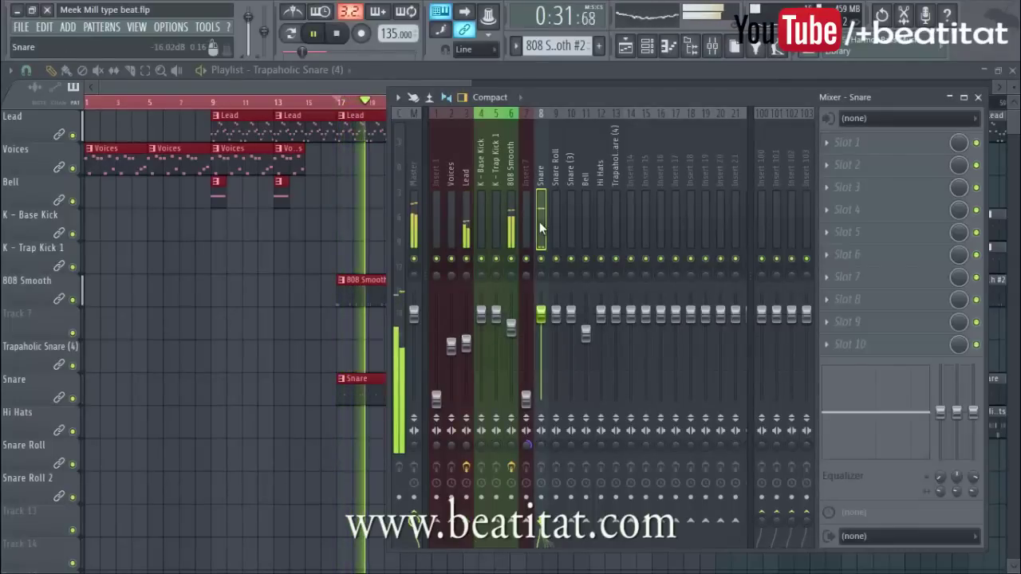
pyautogui.click(867, 143)
pyautogui.click(902, 52)
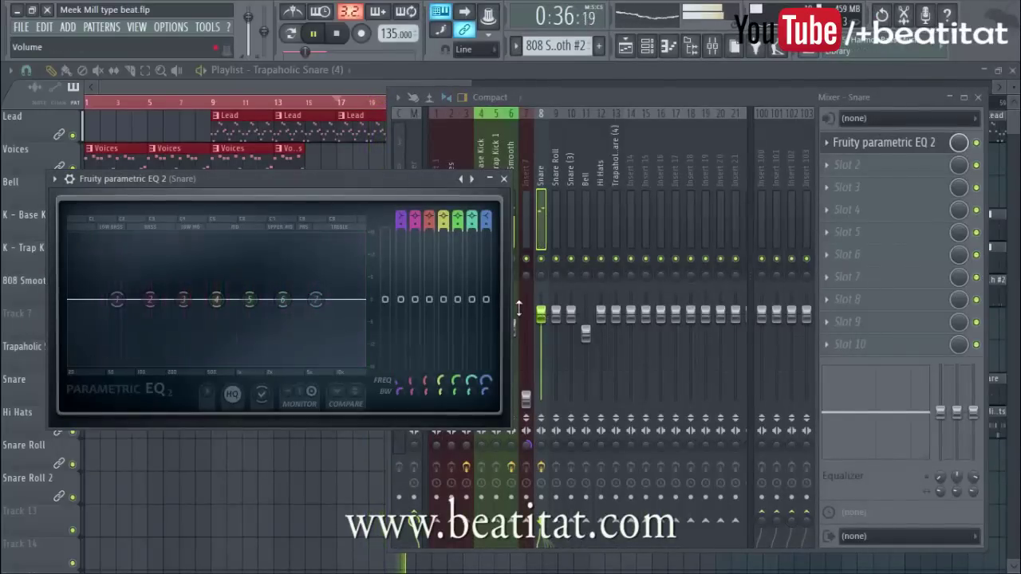
# Turn band 1 of the Snare equalizer into a steeper high-pass filter and raise its cutoff to just beside band 2.
pyautogui.press('space')
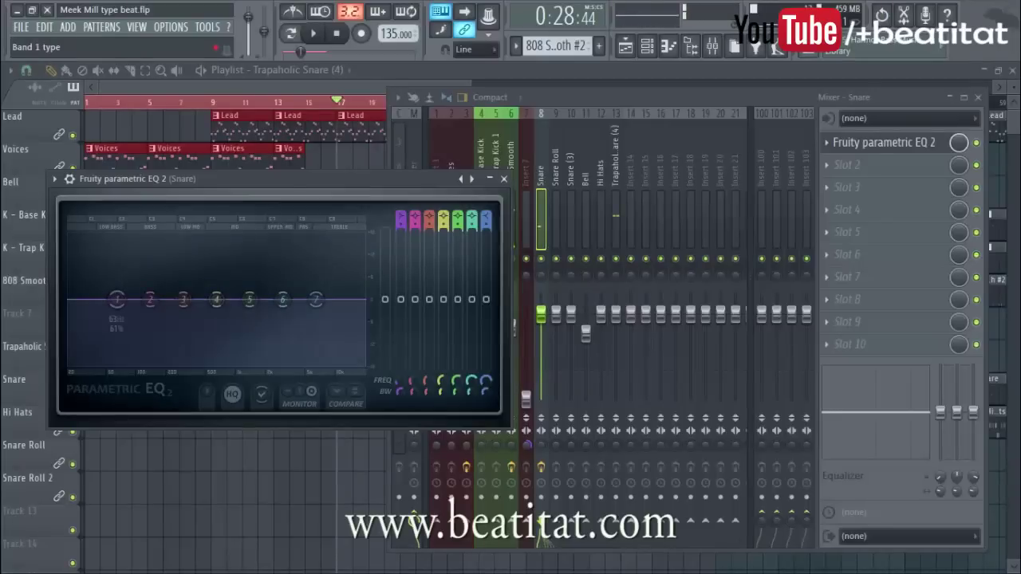
pyautogui.scroll(2, 404, 219)
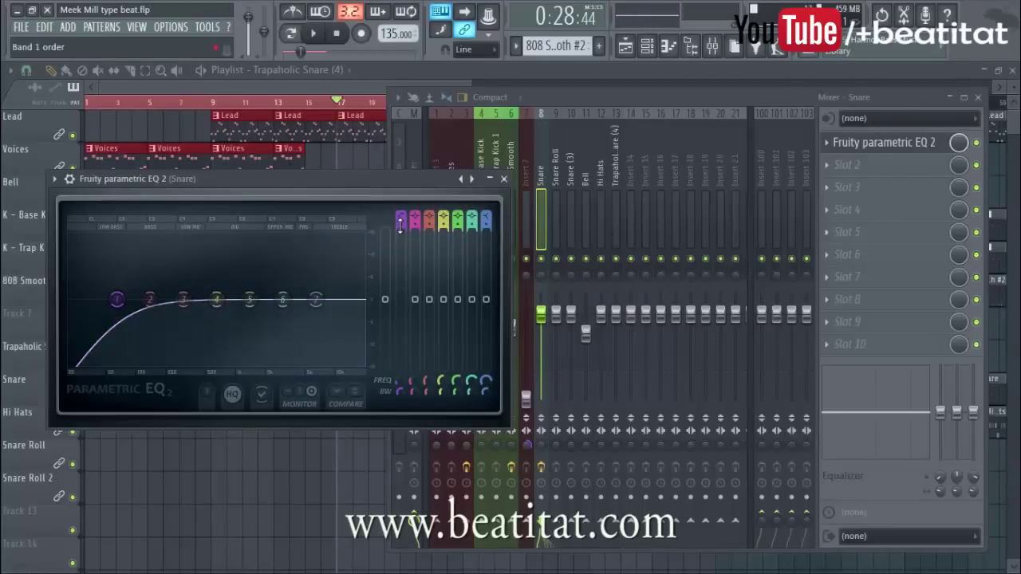
pyautogui.moveTo(117, 299); pyautogui.dragTo(140, 300)
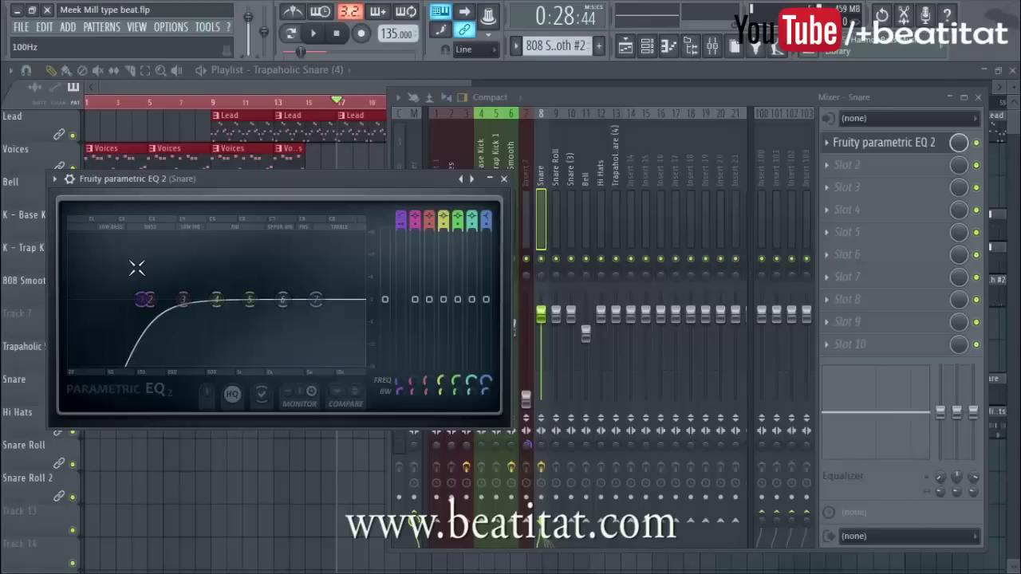
# During playback, move the Snare's high-pass cutoff just above band 2 and boost band 3 near 345 Hz with 24% bandwidth.
pyautogui.press('space')
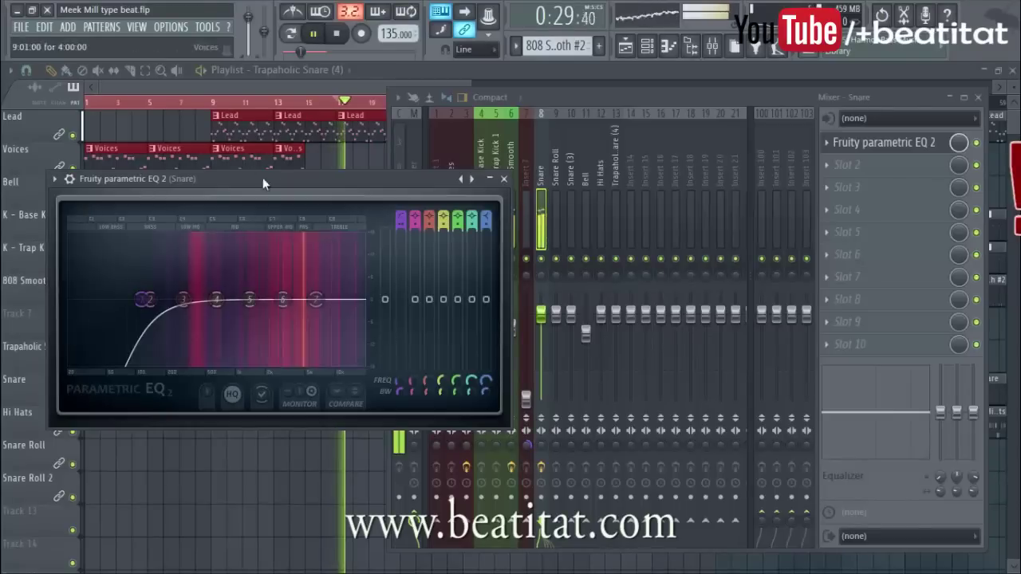
pyautogui.moveTo(139, 304); pyautogui.dragTo(190, 287)
pyautogui.scroll(-5, 190, 292)
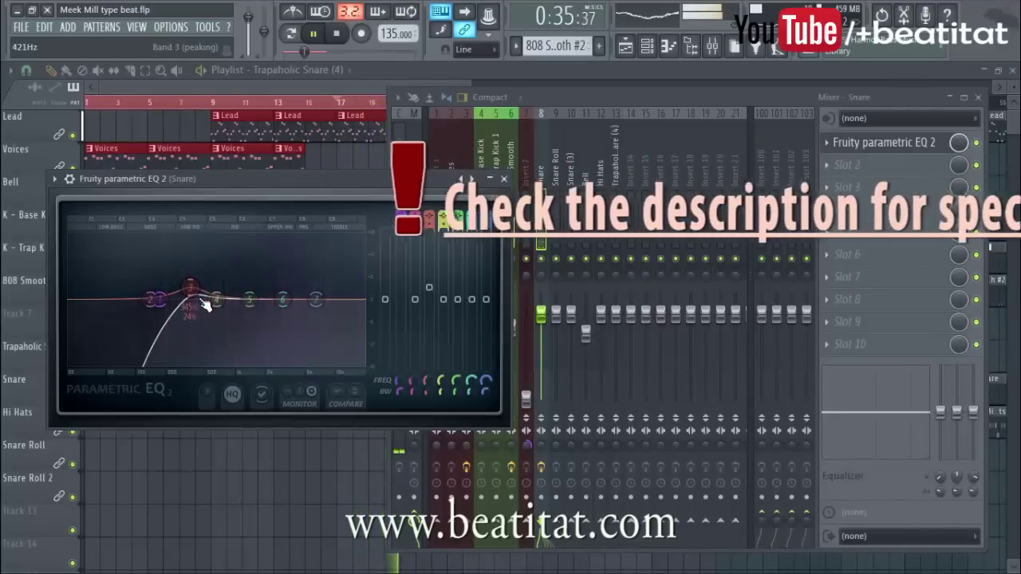
# Cut the Snare equalizer's band 5 slightly at 999 Hz and, during playback, boost band 6 by about 2.8 dB near 3950 Hz.
pyautogui.press('space')
pyautogui.moveTo(250, 299); pyautogui.dragTo(237, 308)
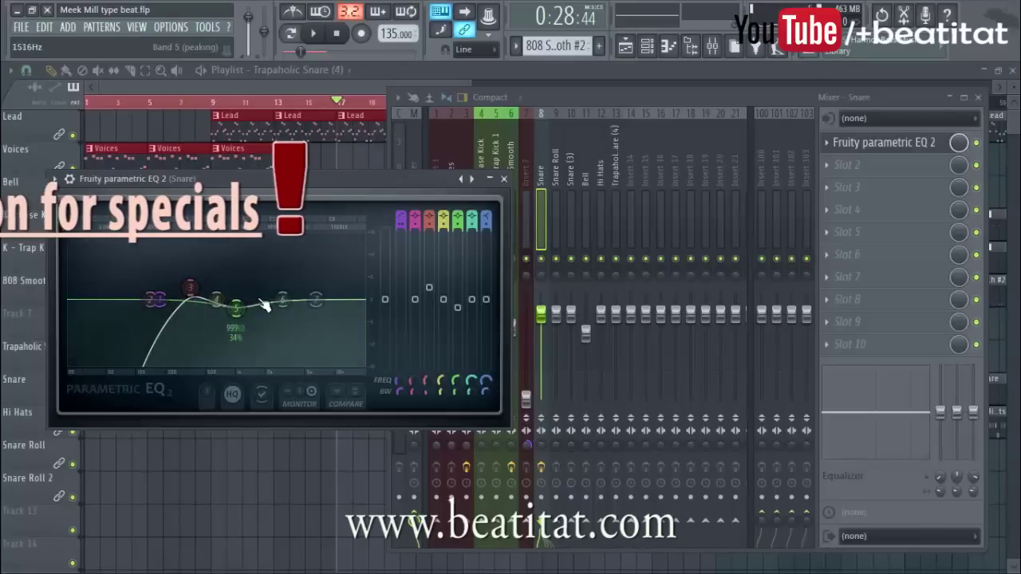
pyautogui.press('space')
pyautogui.moveTo(282, 300); pyautogui.dragTo(294, 291)
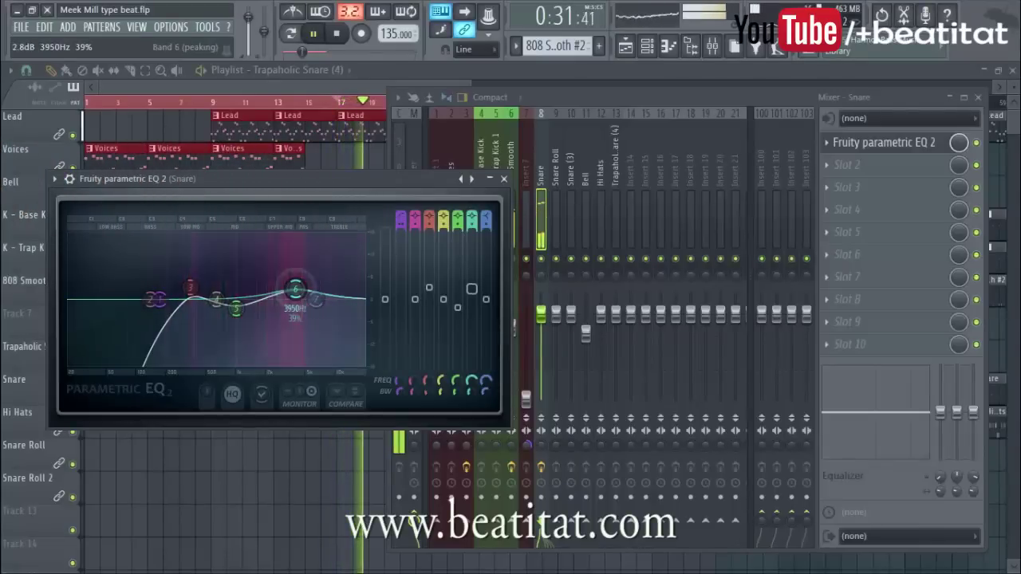
# Fine-tune the Snare equalizer by easing band 6's boost and band 5's cut and moving band 7 higher in frequency, and close it.
pyautogui.moveTo(298, 293); pyautogui.dragTo(333, 298)
pyautogui.press('space')
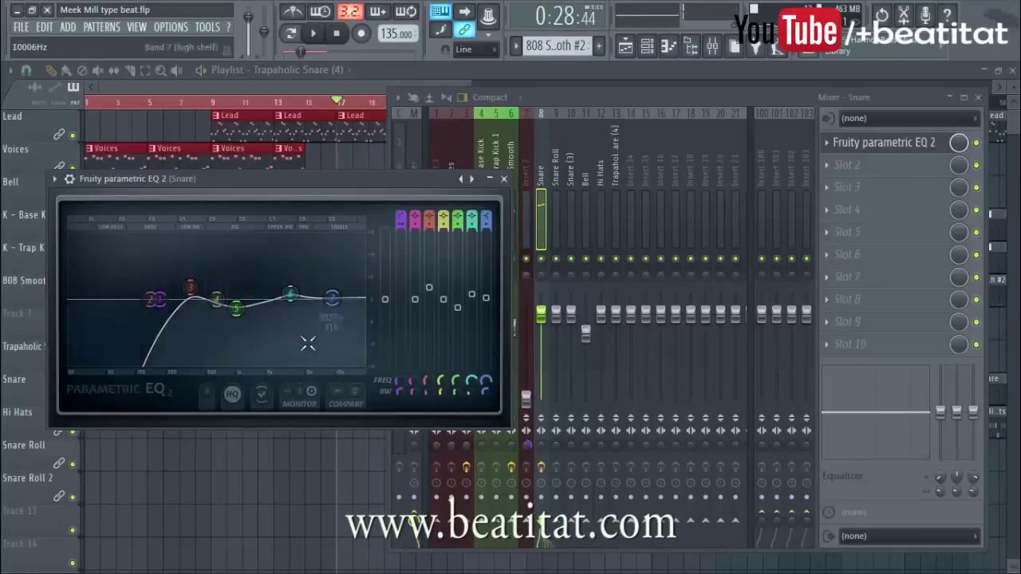
pyautogui.click(459, 308)
pyautogui.moveTo(457, 308); pyautogui.dragTo(457, 304)
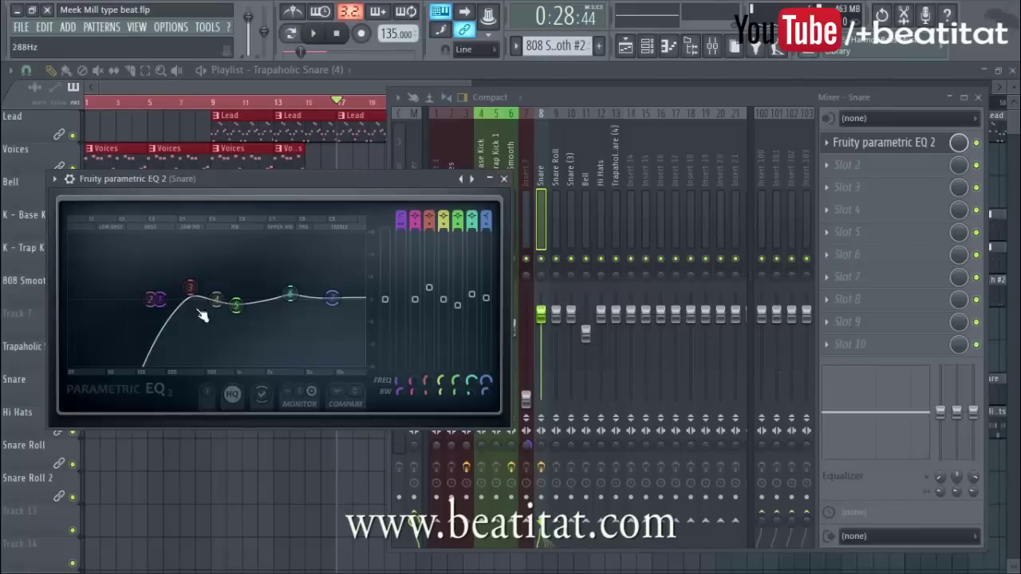
pyautogui.click(503, 179)
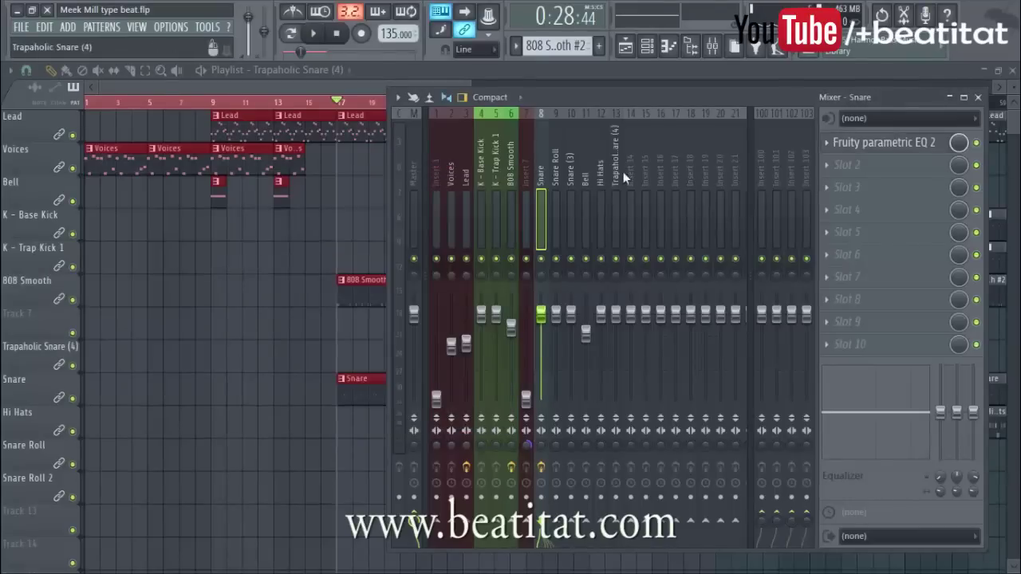
# Add TransX Wide Stereo to the Snare's second effect slot and set its range to 7.4 and output gain to 0.5 dB.
pyautogui.click(875, 165)
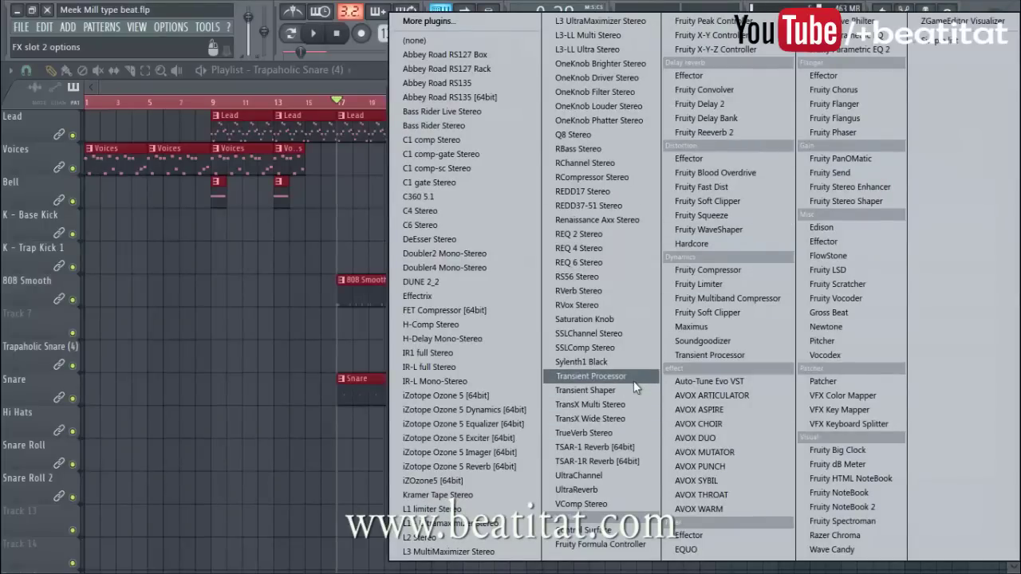
pyautogui.click(640, 429)
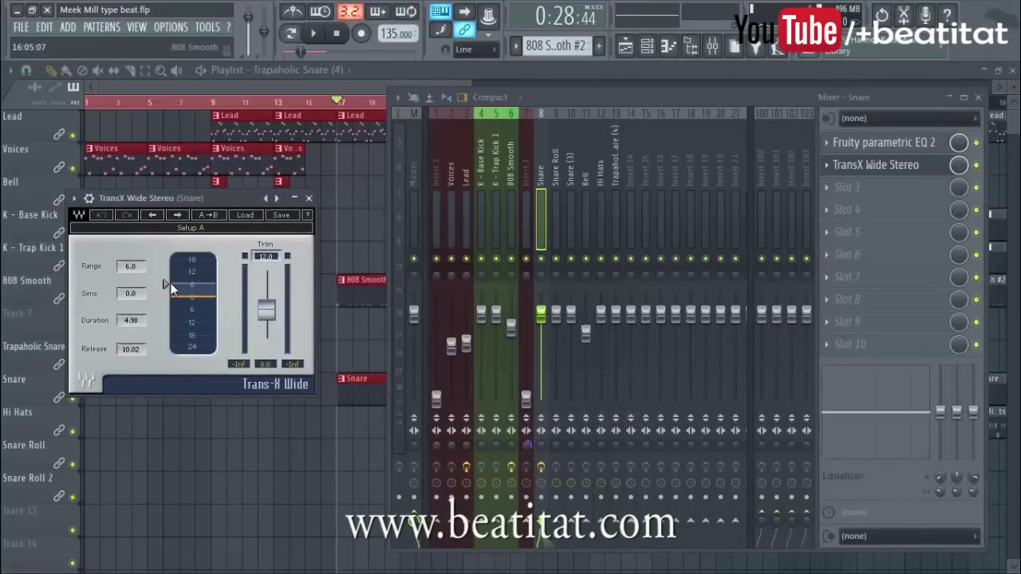
pyautogui.moveTo(170, 282); pyautogui.dragTo(169, 277)
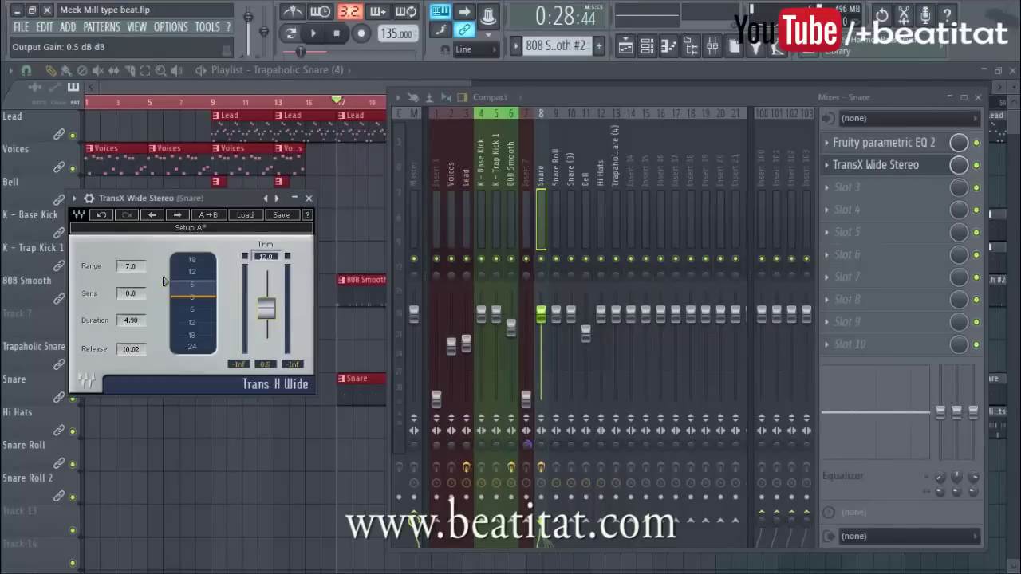
pyautogui.press('space')
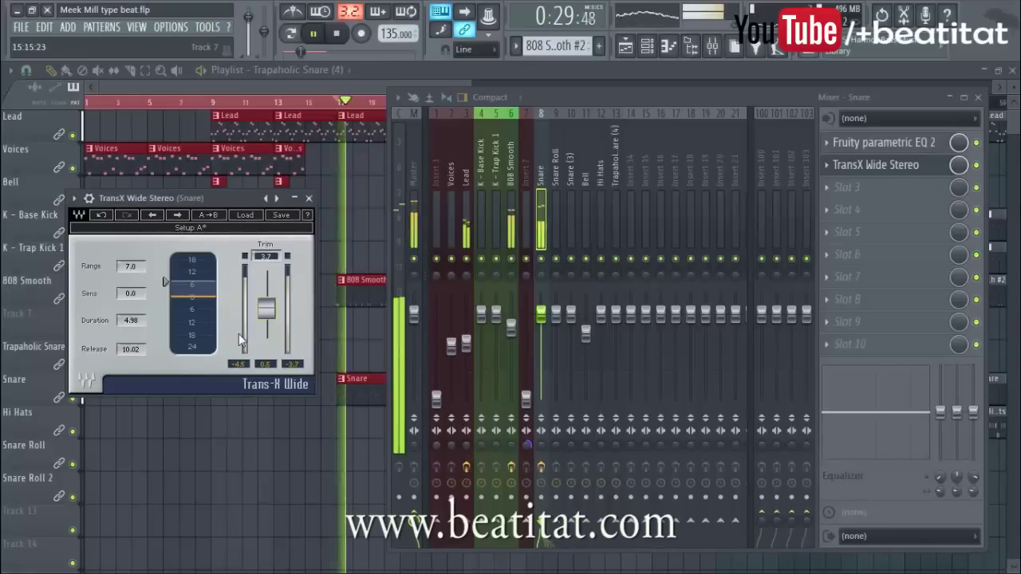
pyautogui.moveTo(165, 283); pyautogui.dragTo(166, 280)
# Bypass and re-enable TransX Wide Stereo on the Snare during playback to compare the sound, and close the effect.
pyautogui.click(977, 166)
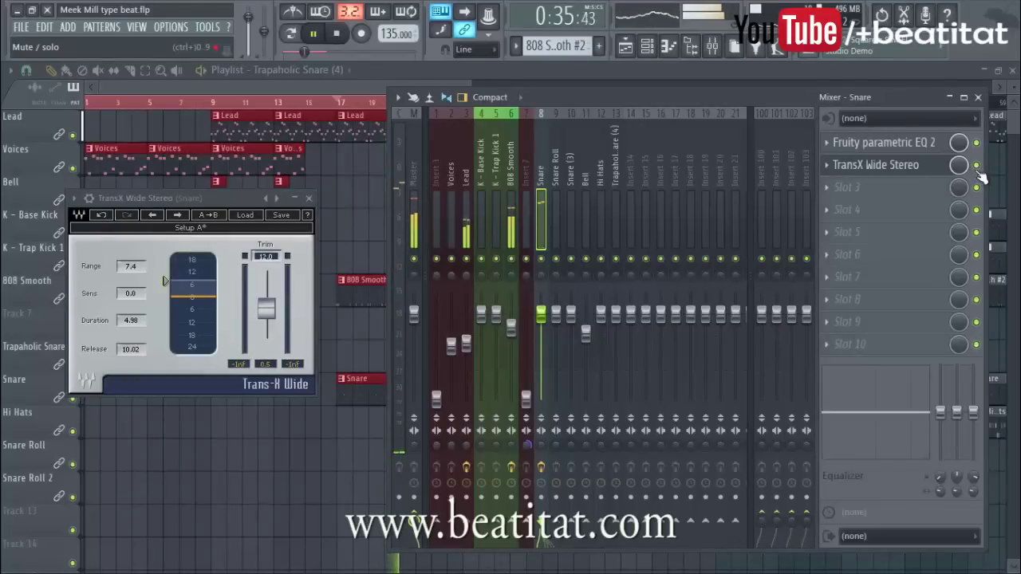
pyautogui.click(976, 165)
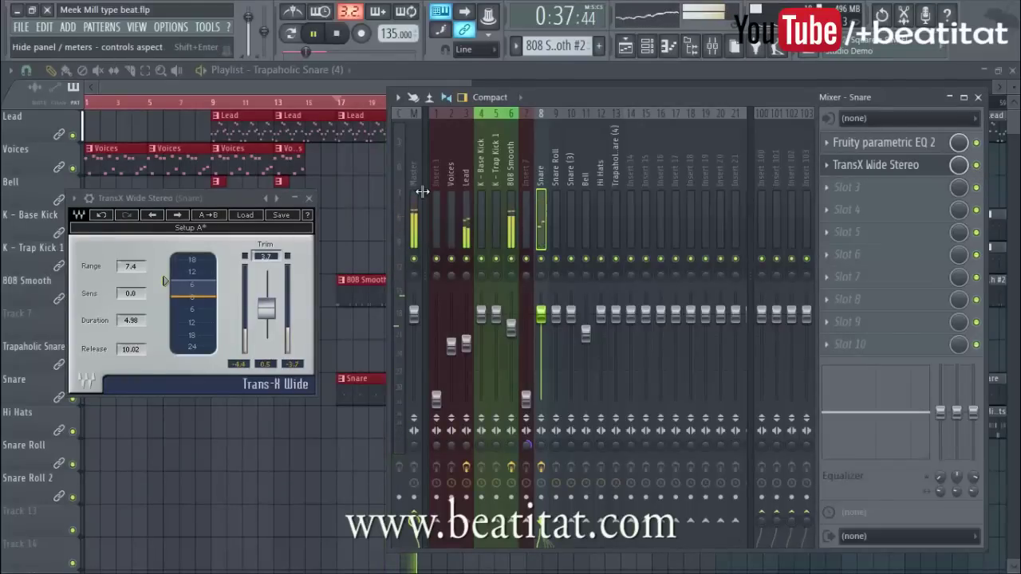
pyautogui.press('space')
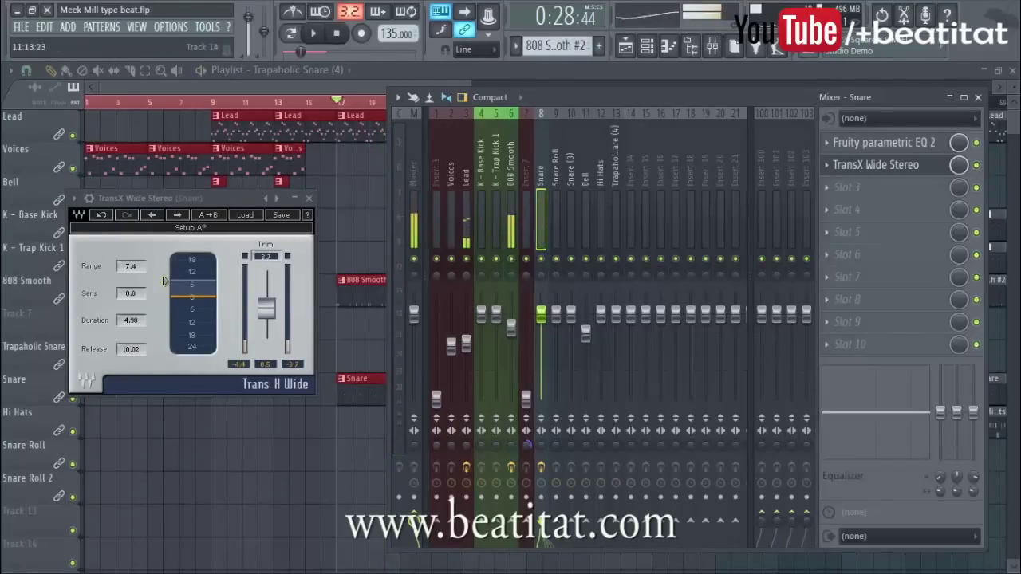
pyautogui.click(309, 198)
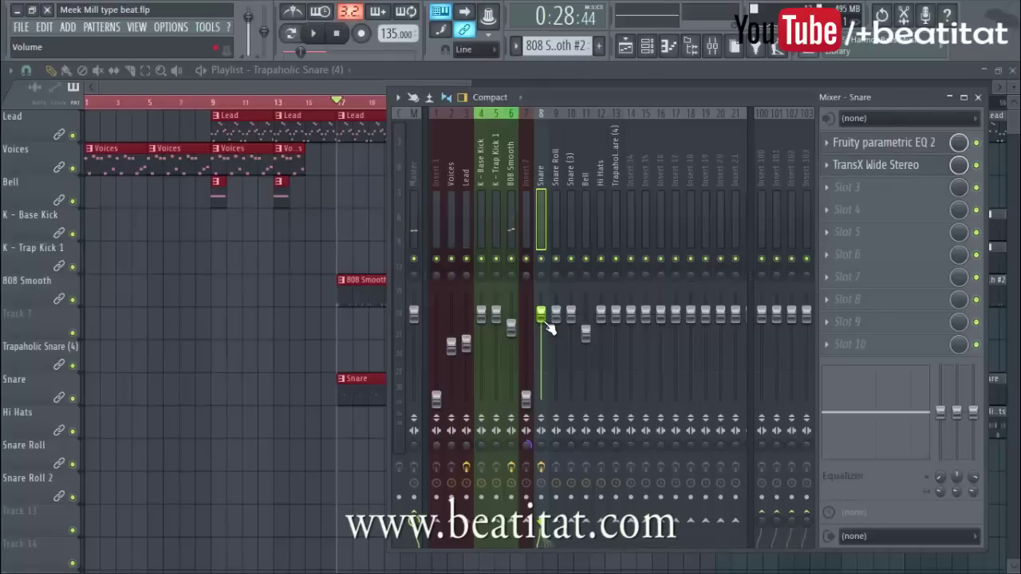
# Rename mixer track Insert 100 as Rvrb Send.
pyautogui.click(762, 239)
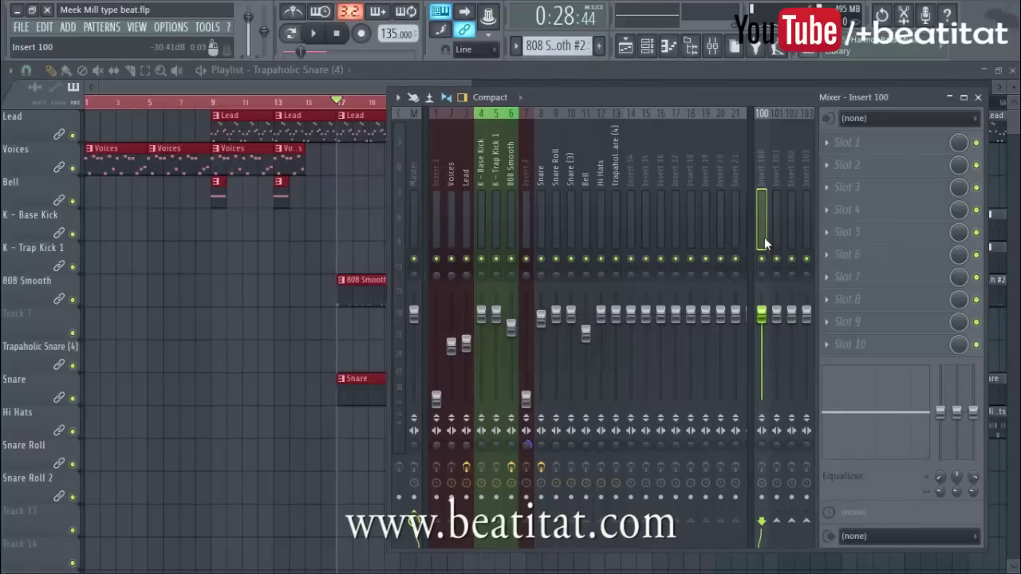
pyautogui.click(545, 185)
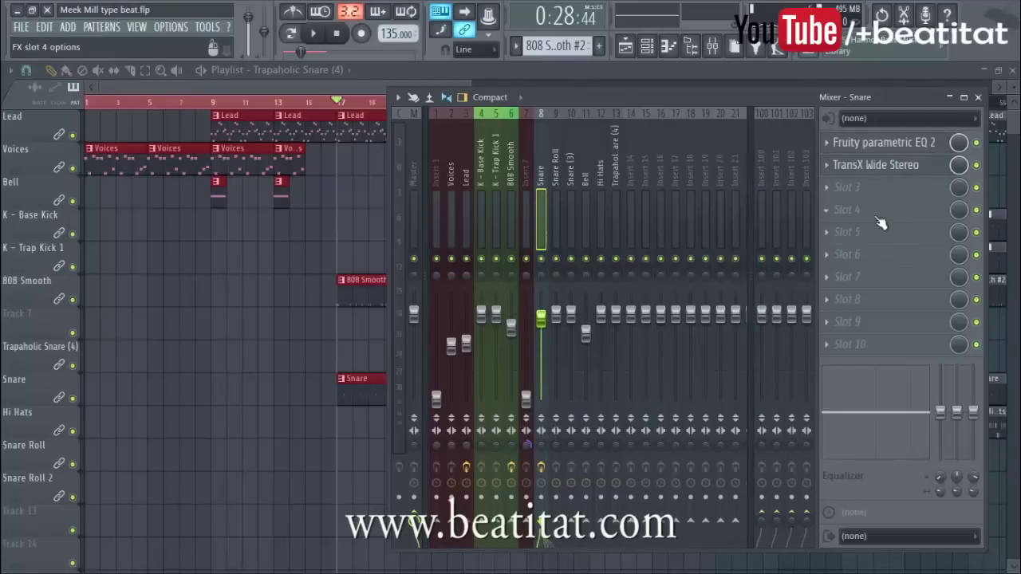
pyautogui.click(758, 206)
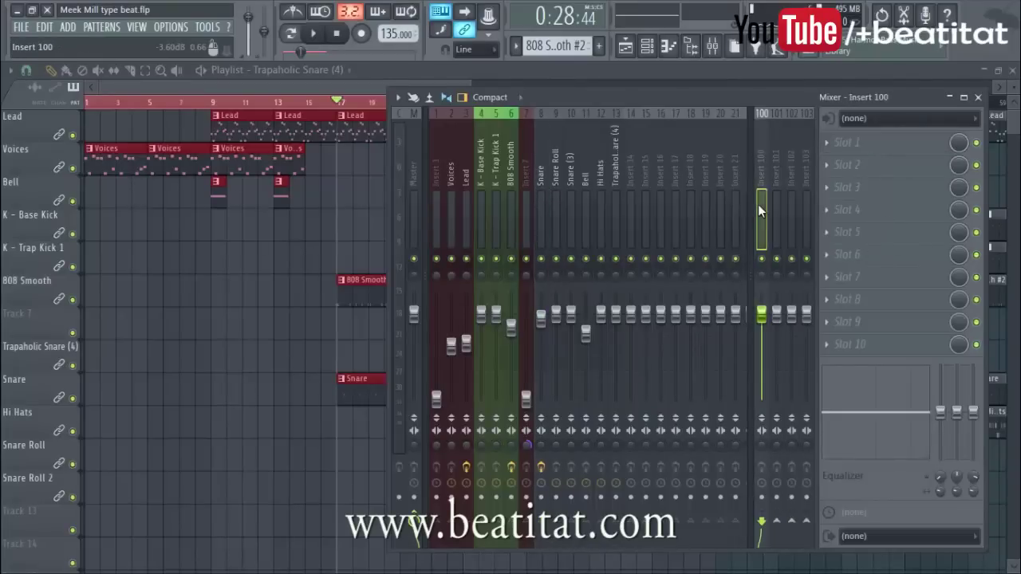
pyautogui.press('F2')
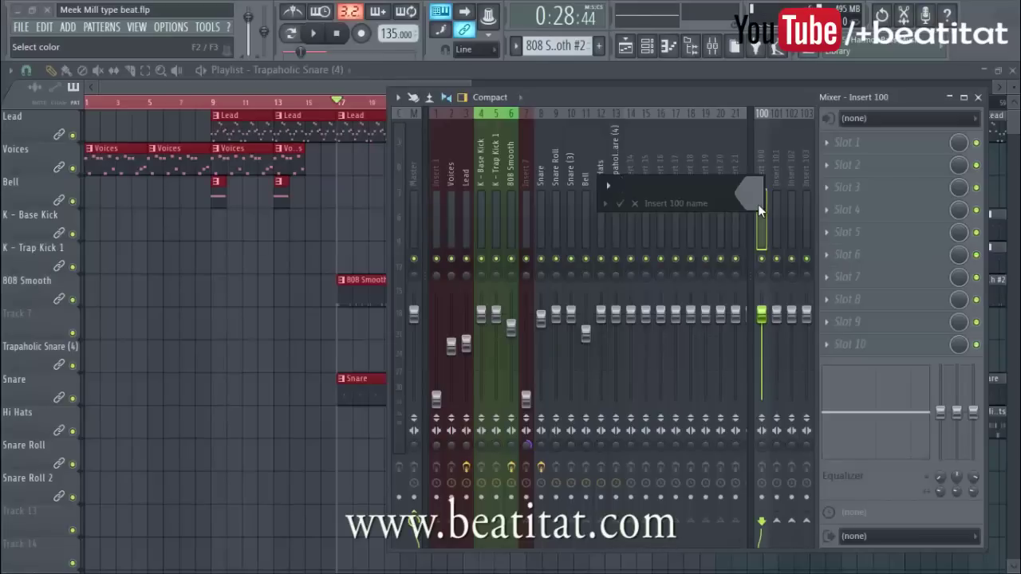
pyautogui.write('Rvrb Send')
pyautogui.press('Return')
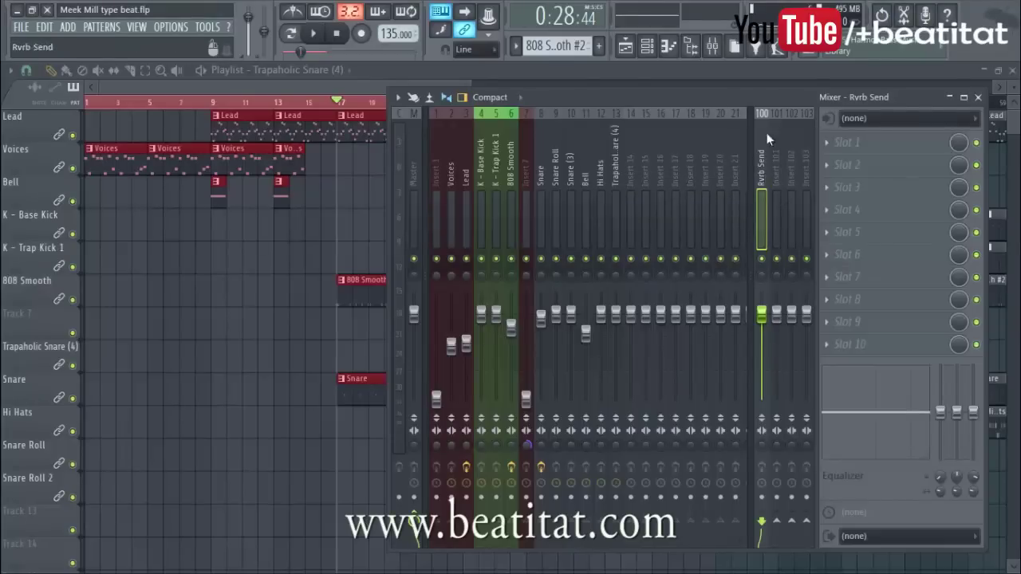
pyautogui.click(790, 197)
pyautogui.click(777, 199)
pyautogui.click(763, 190)
pyautogui.click(776, 180)
pyautogui.click(805, 173)
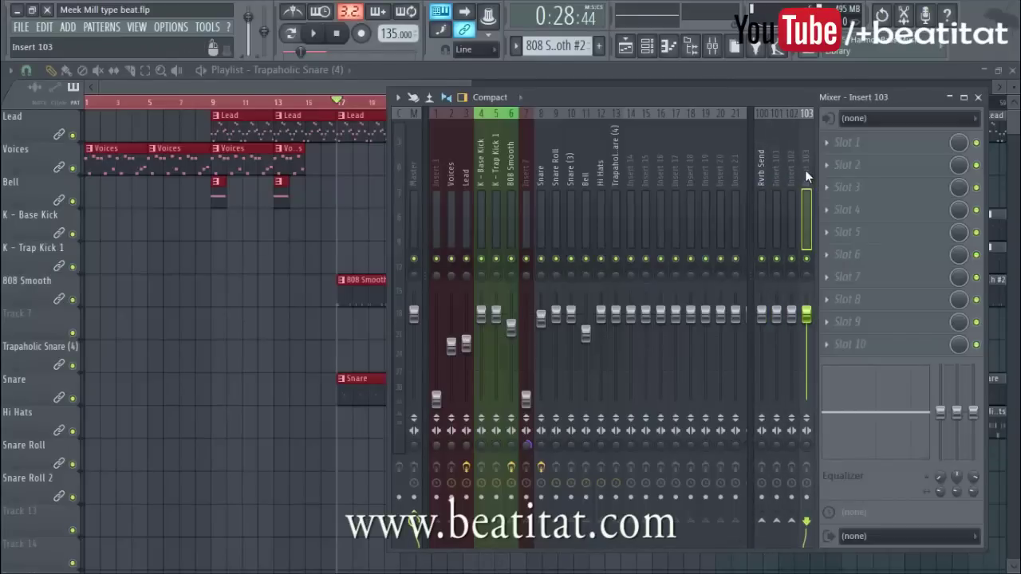
# Route the Snare mixer track to the Rvrb Send track and play the beat to check the send.
pyautogui.click(762, 183)
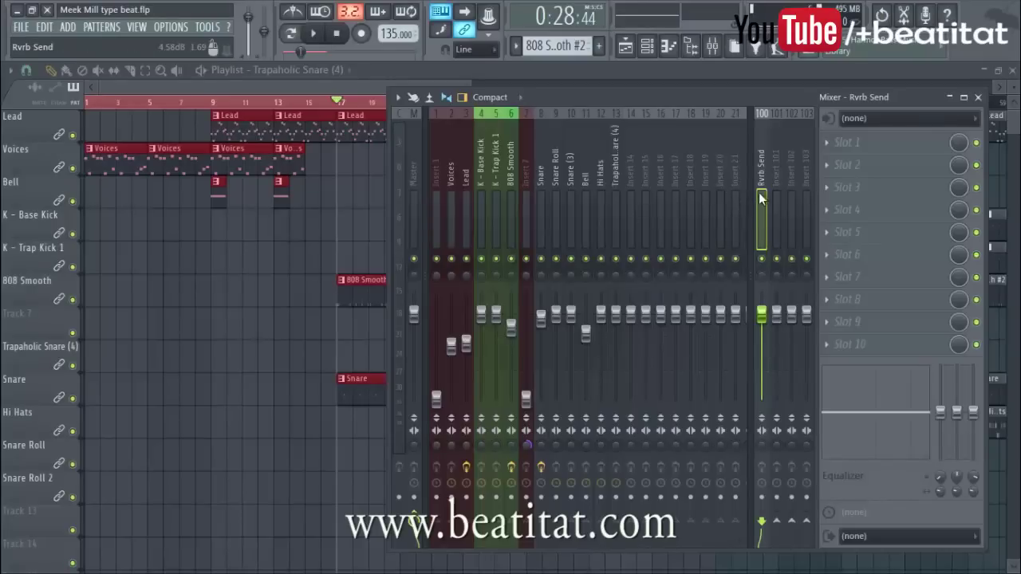
pyautogui.click(554, 169)
pyautogui.click(541, 177)
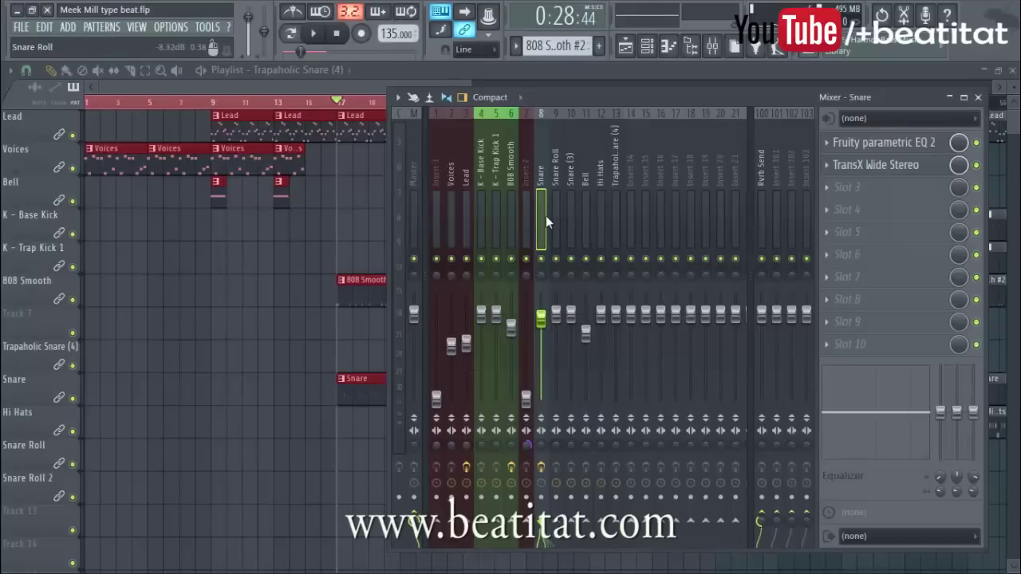
pyautogui.press('space')
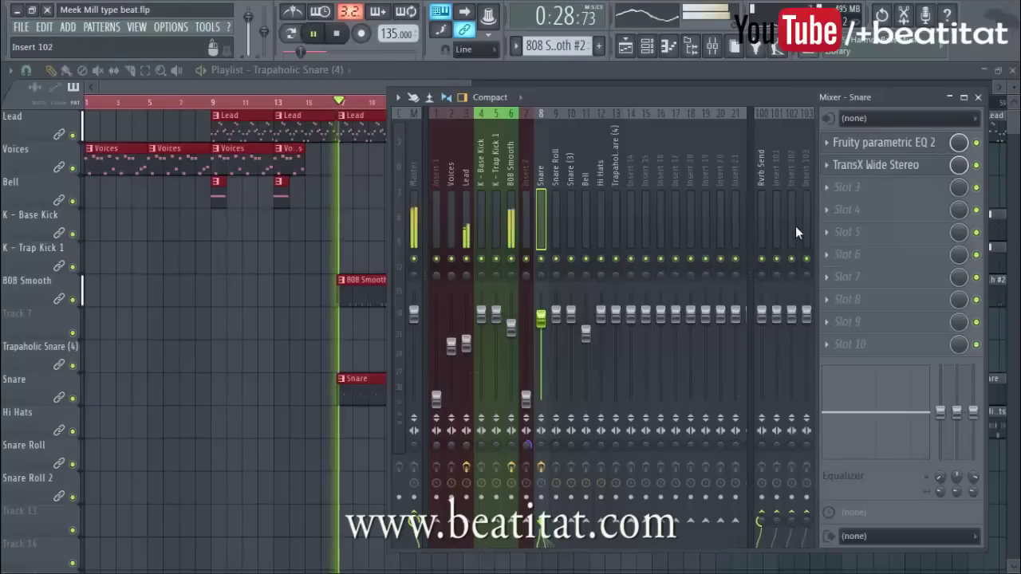
# Add Fruity Reeverb 2 to the first effect slot of the Rvrb Send track.
pyautogui.click(761, 228)
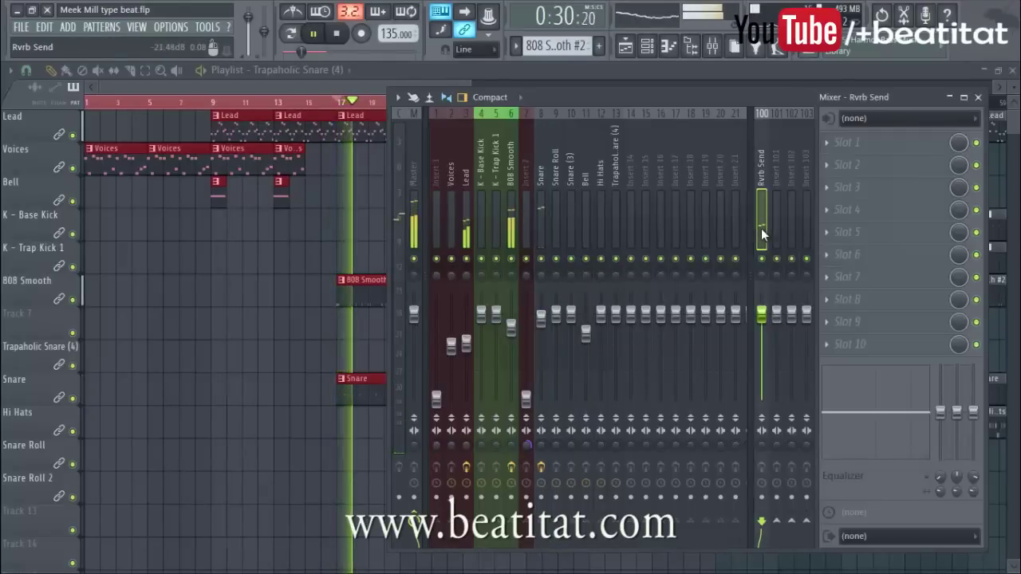
pyautogui.click(893, 145)
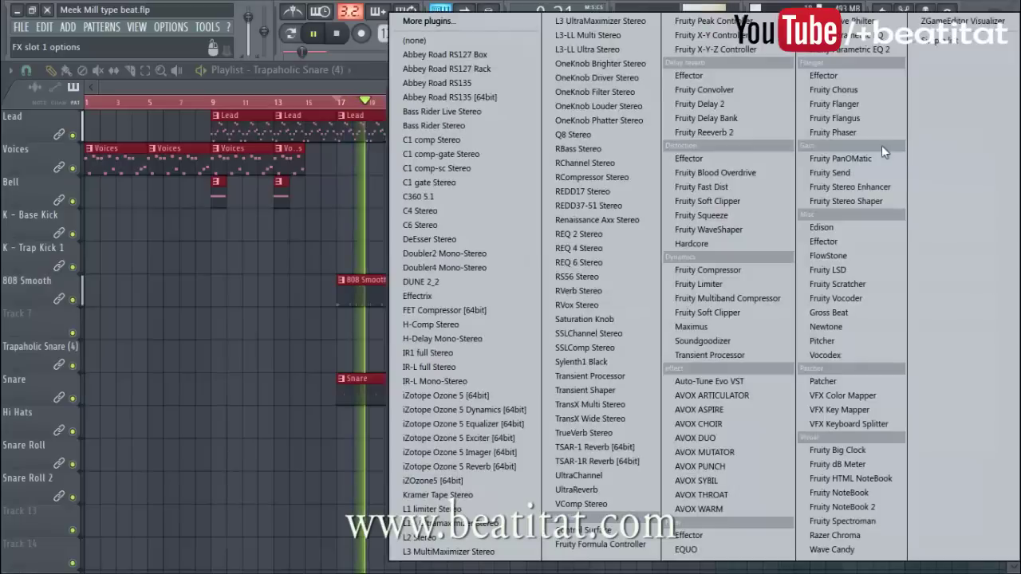
pyautogui.click(737, 131)
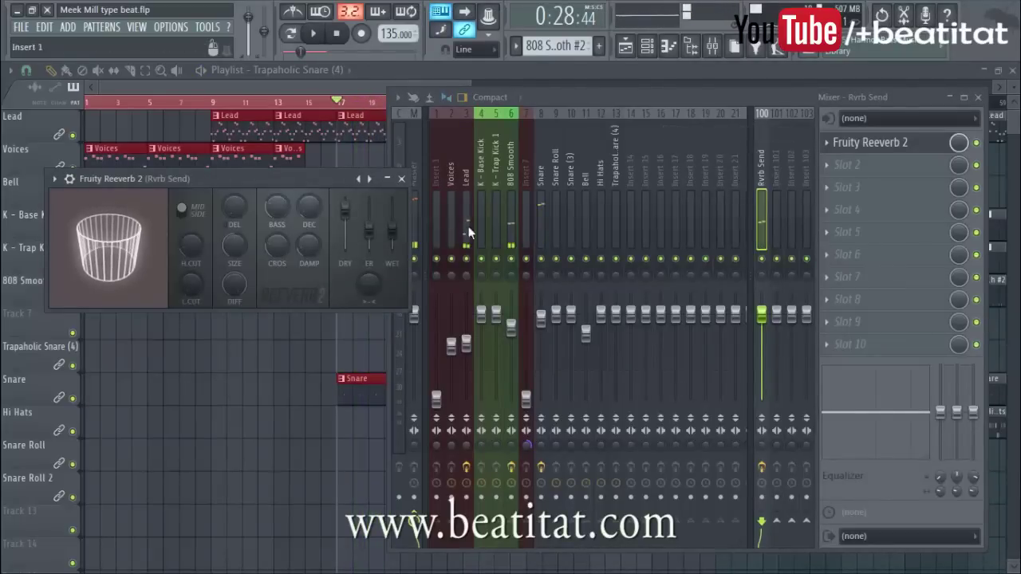
# Examine the effects on the Snare and Rvrb Send tracks in turn and listen to the reverb send briefly.
pyautogui.click(545, 196)
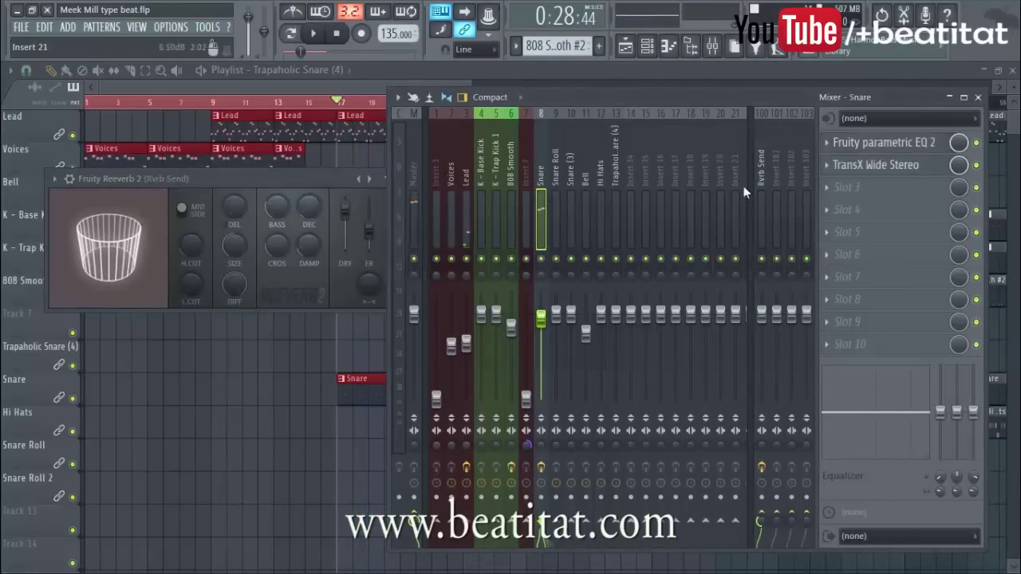
pyautogui.click(763, 182)
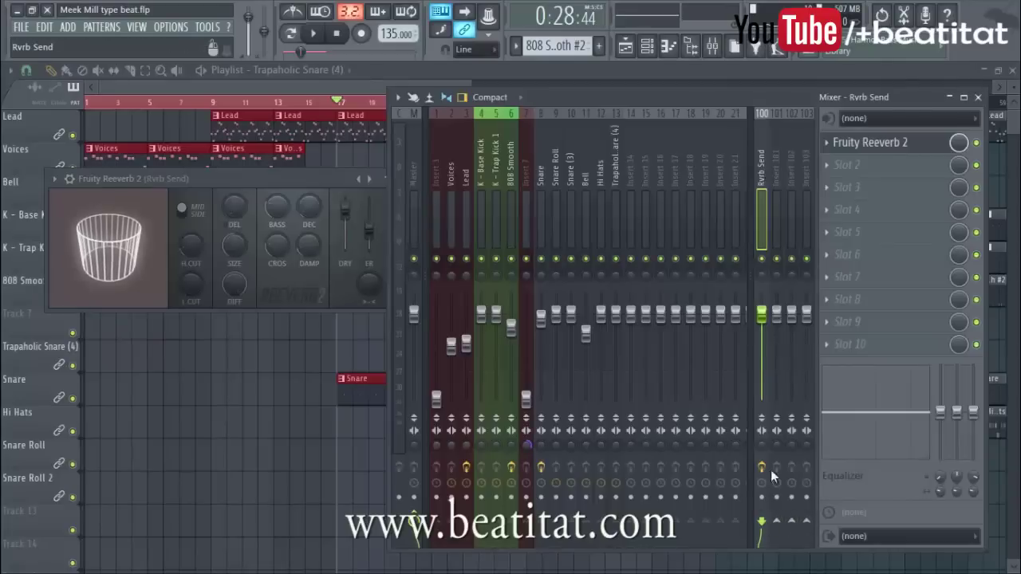
pyautogui.click(542, 203)
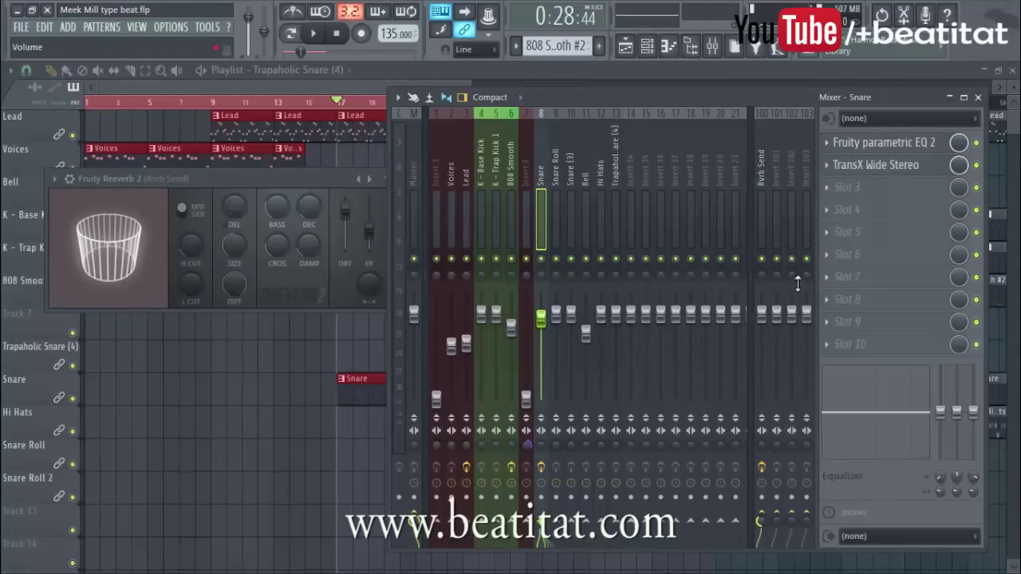
pyautogui.click(761, 179)
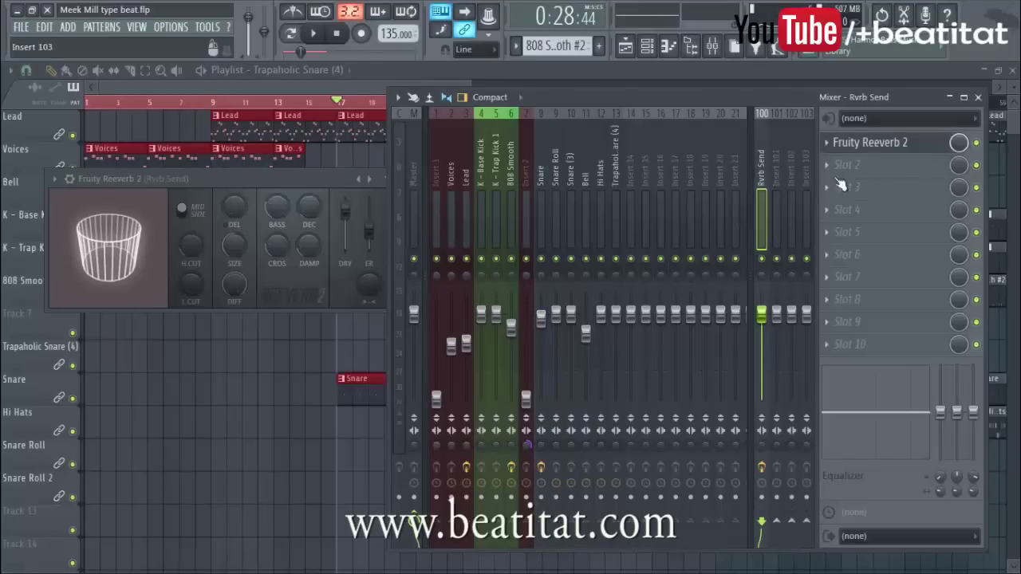
pyautogui.click(547, 193)
pyautogui.press('space')
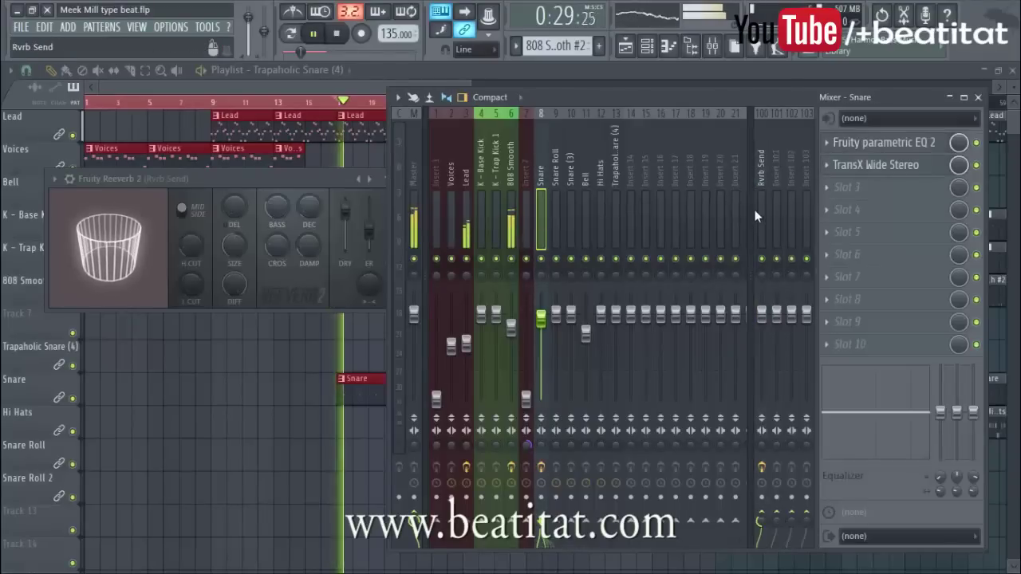
pyautogui.click(761, 205)
pyautogui.press('space')
# Fine-tune the Rvrb Send's Fruity Reeverb 2 by slightly raising the early-reflection level and adjusting stereo separation to 25%, and play the result.
pyautogui.click(886, 147)
pyautogui.click(885, 145)
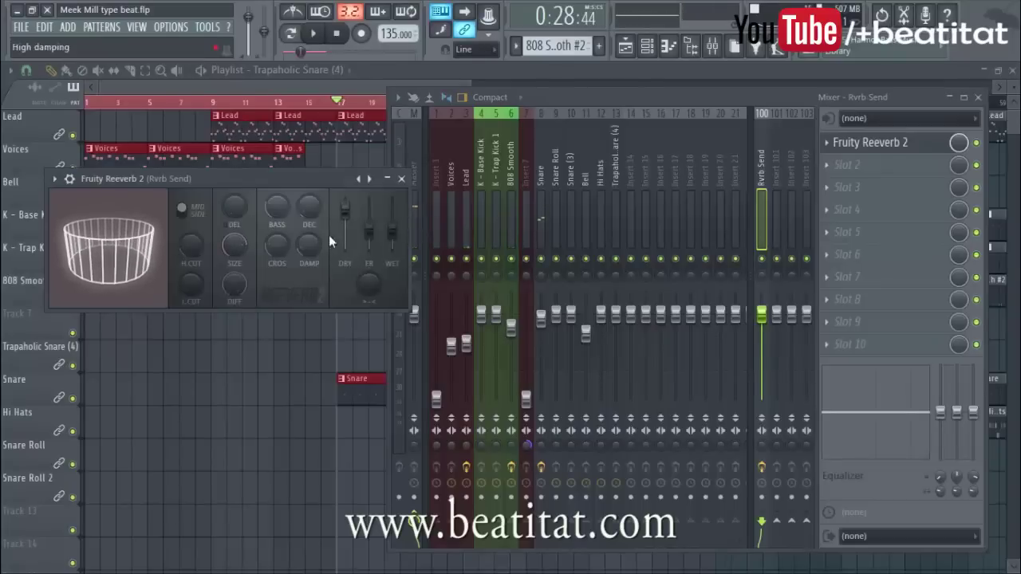
pyautogui.moveTo(391, 232)
pyautogui.mouseDown()
pyautogui.moveTo(346, 217)
pyautogui.moveTo(375, 231)
pyautogui.mouseUp()
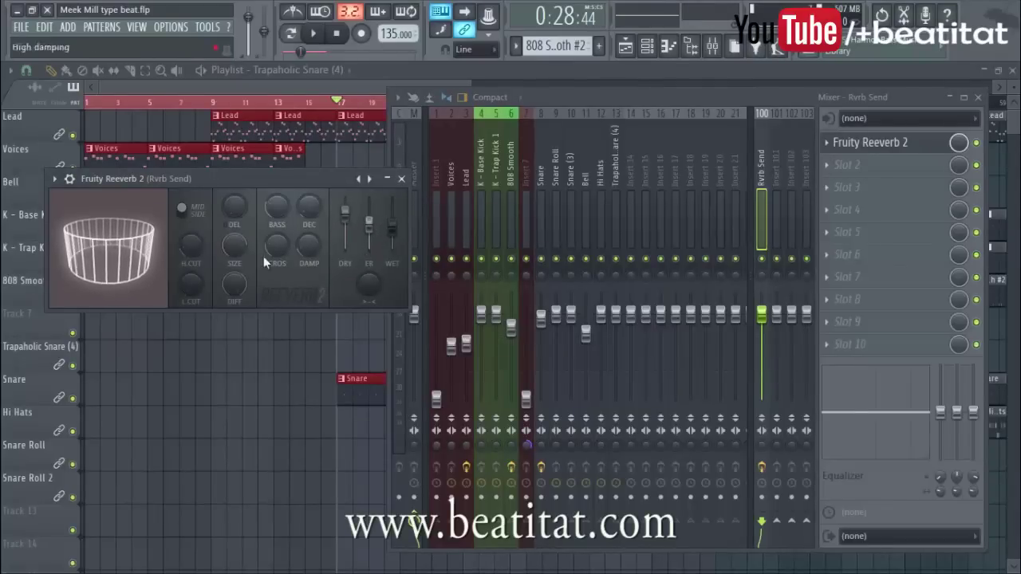
pyautogui.moveTo(365, 293); pyautogui.dragTo(364, 287)
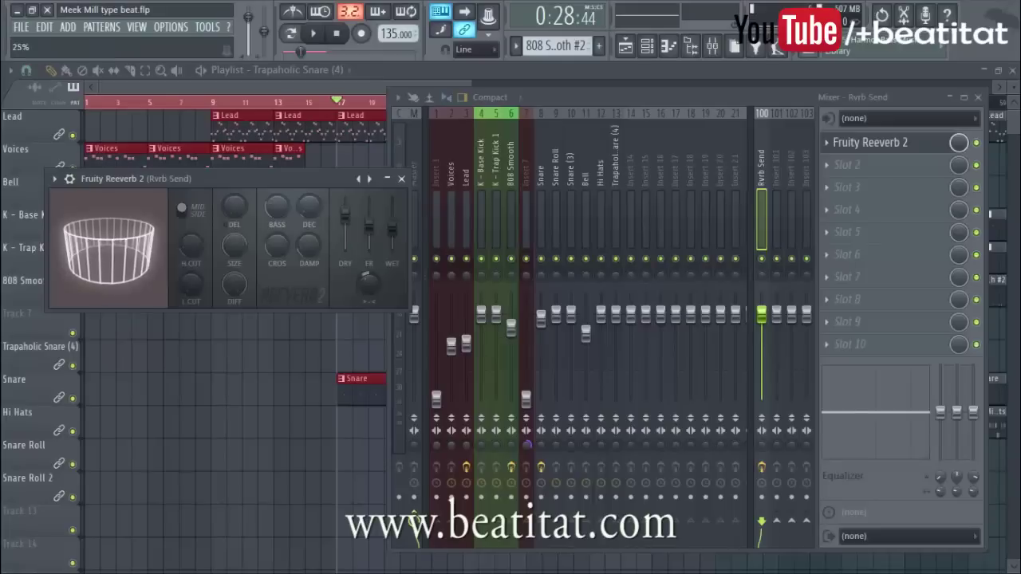
pyautogui.press('space')
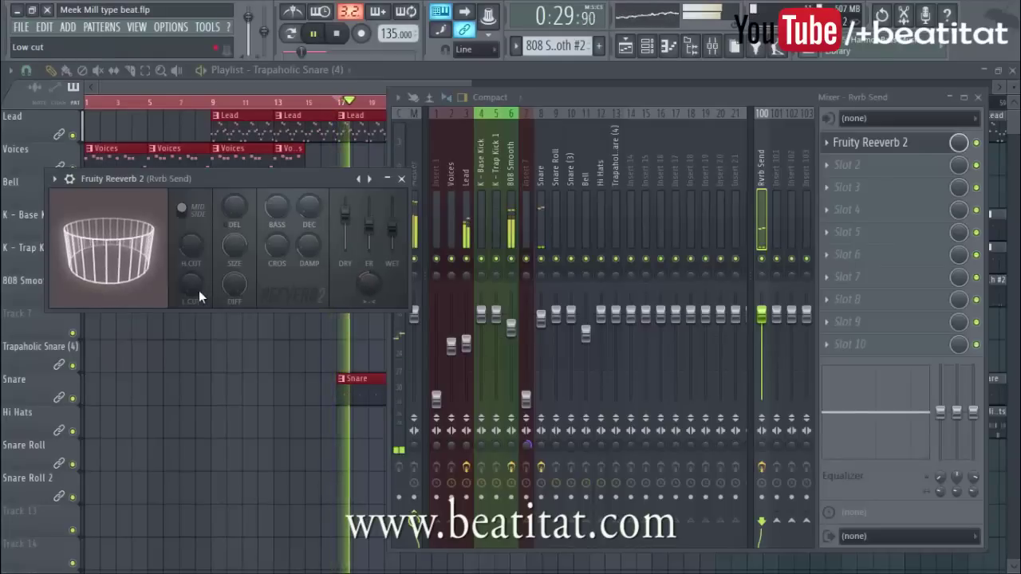
# Close the reverb and, during playback, lower the Rvrb Send fader noticeably and the Snare fader slightly.
pyautogui.click(402, 179)
pyautogui.moveTo(761, 314); pyautogui.dragTo(760, 341)
pyautogui.click(540, 204)
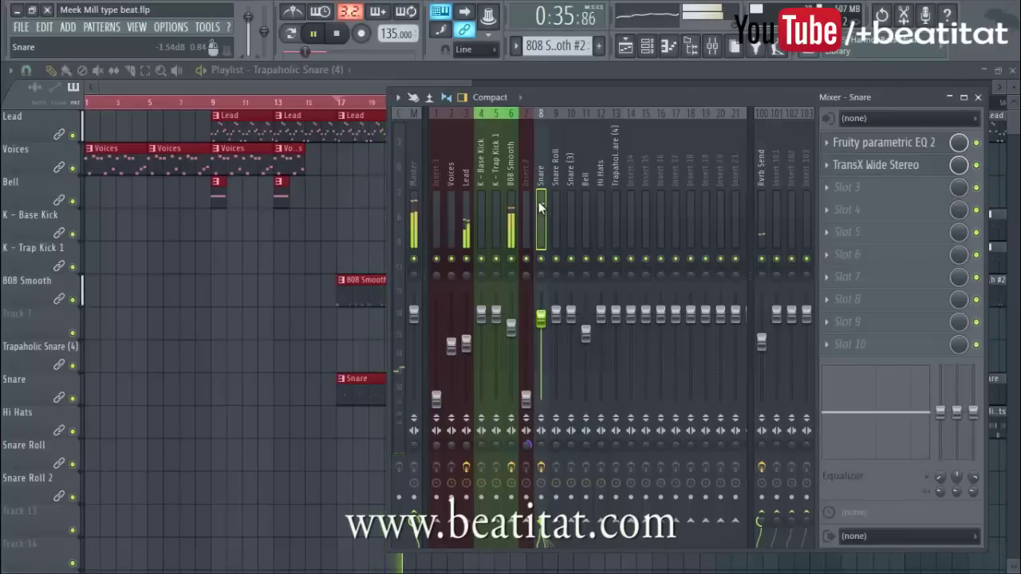
pyautogui.moveTo(544, 319); pyautogui.dragTo(543, 321)
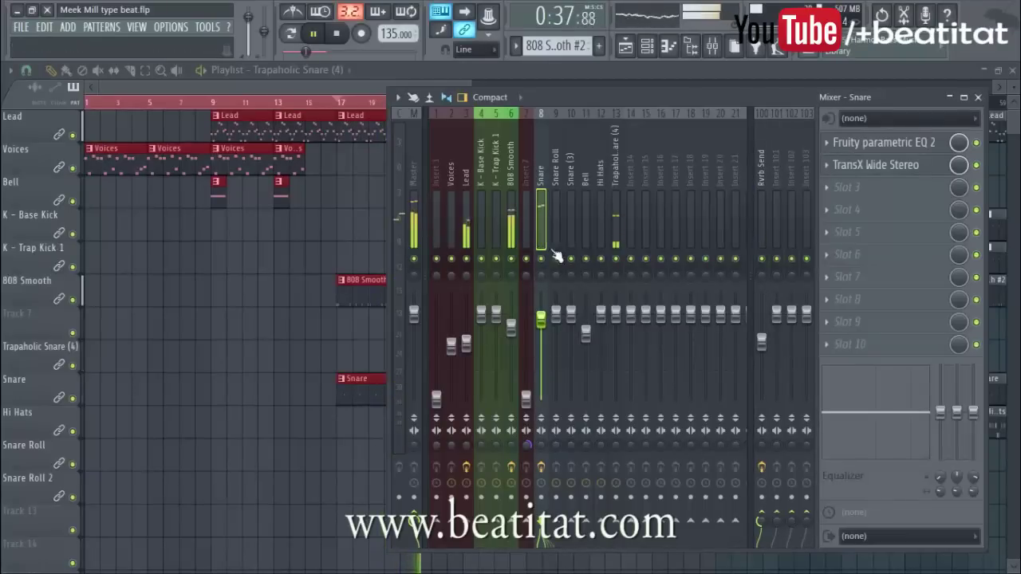
# Add Fruity parametric EQ 2 to the first effect slot of the Trapaholic Snare (4) track and reposition its window.
pyautogui.click(610, 202)
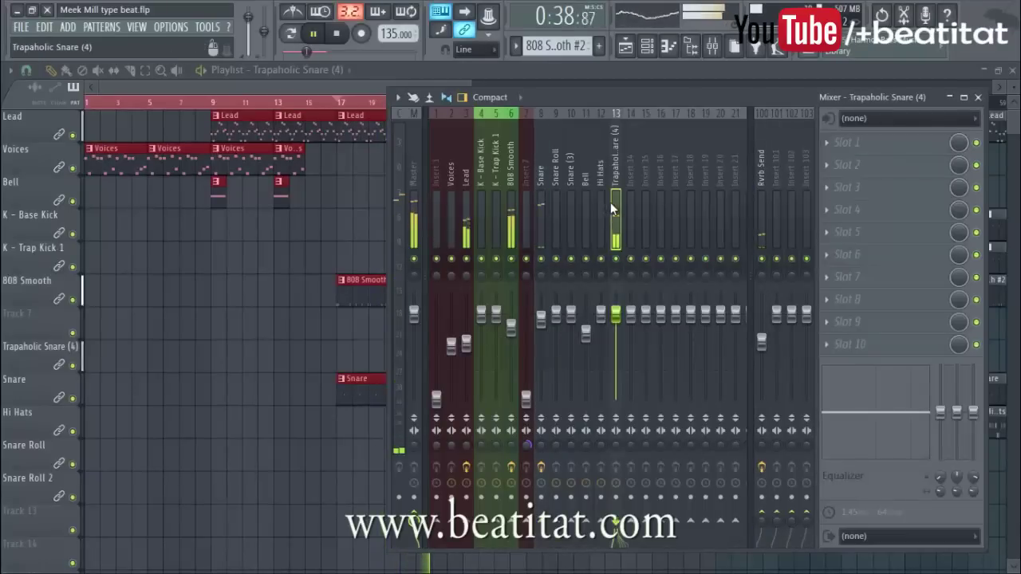
pyautogui.click(858, 140)
pyautogui.click(886, 53)
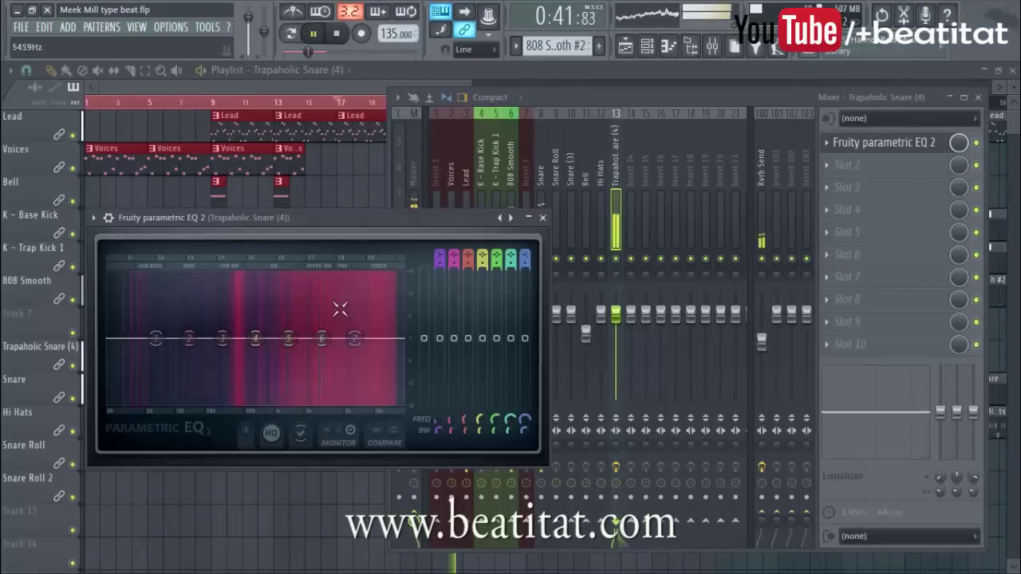
pyautogui.press('space')
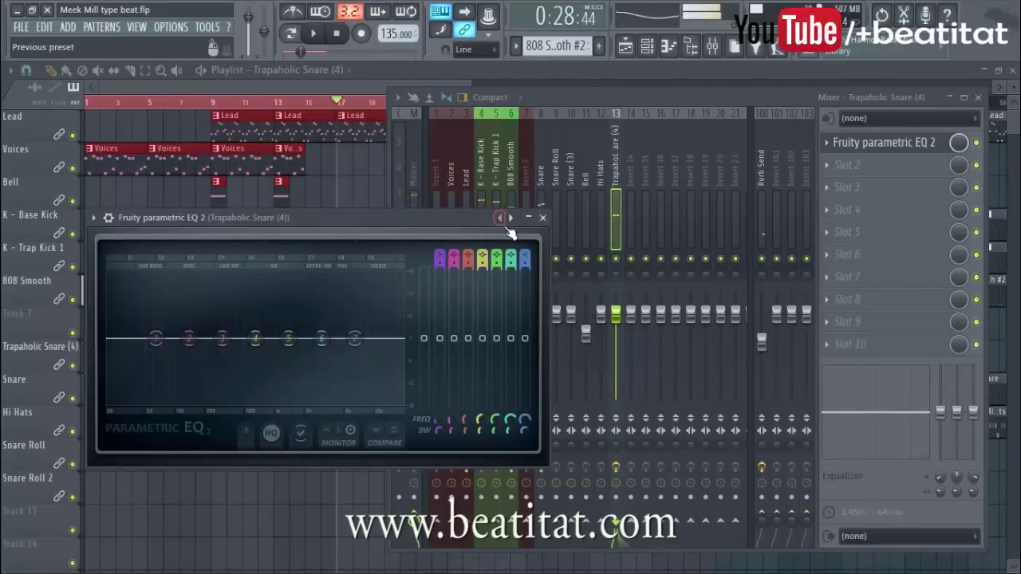
pyautogui.moveTo(493, 219); pyautogui.dragTo(665, 189)
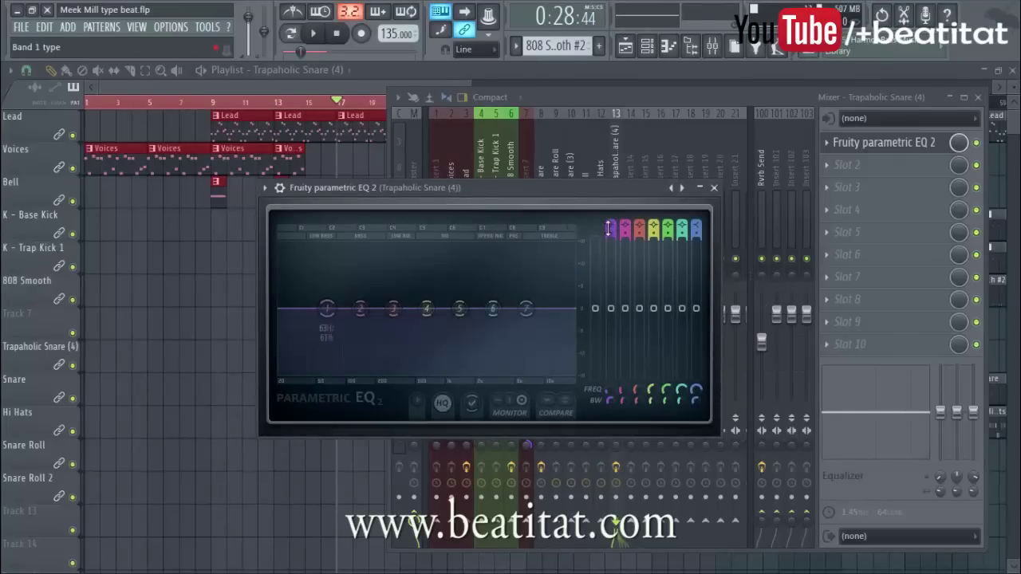
# Set the playlist playback position near bar 22, reopen the Trapaholic Snare (4) track's Fruity parametric EQ 2 and start playback.
pyautogui.click(377, 80)
pyautogui.moveTo(417, 104)
pyautogui.mouseDown()
pyautogui.moveTo(432, 102)
pyautogui.moveTo(419, 107)
pyautogui.mouseUp()
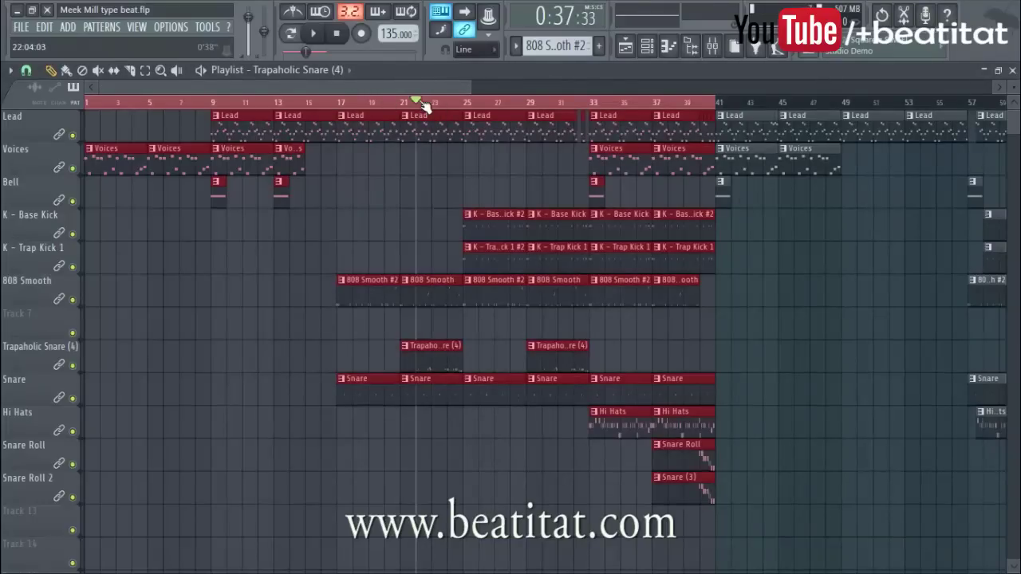
pyautogui.click(713, 46)
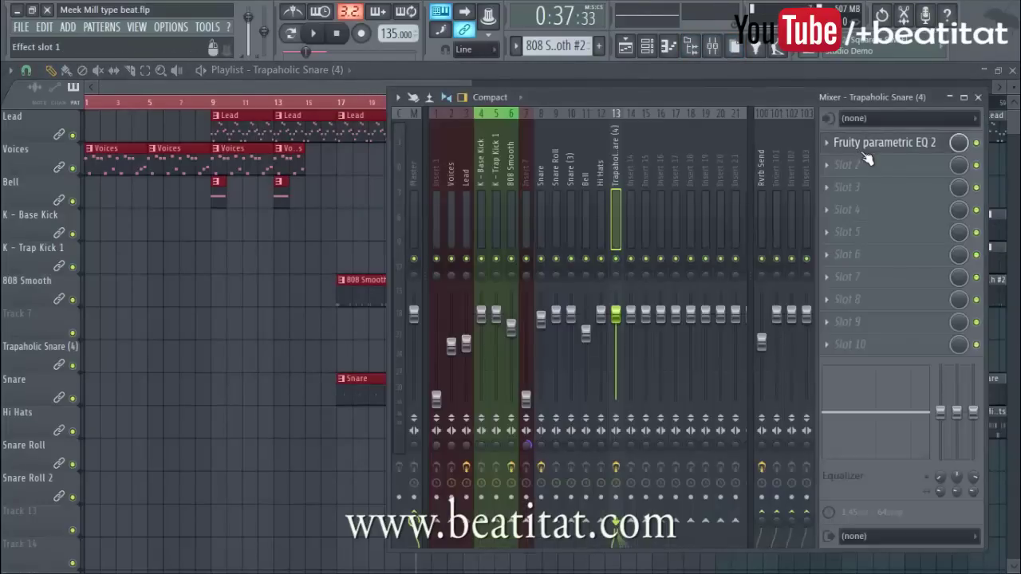
pyautogui.click(868, 147)
pyautogui.press('space')
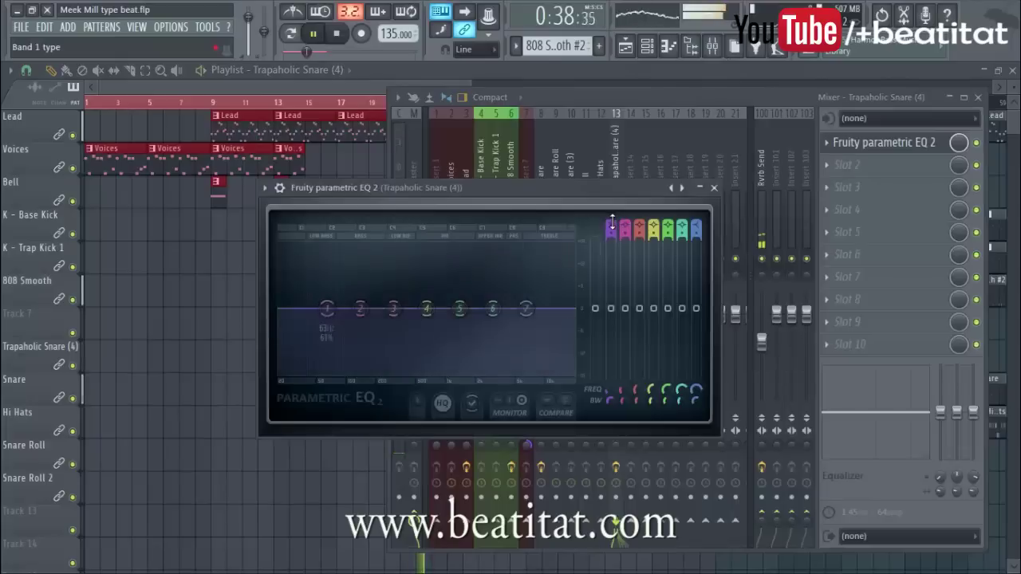
# Shape the Trapaholic Snare (4) EQ with a band 1 high pass, a band 4 cut and slight boosts on bands 3, 5 and 6.
pyautogui.moveTo(327, 309); pyautogui.dragTo(542, 304)
pyautogui.press('space')
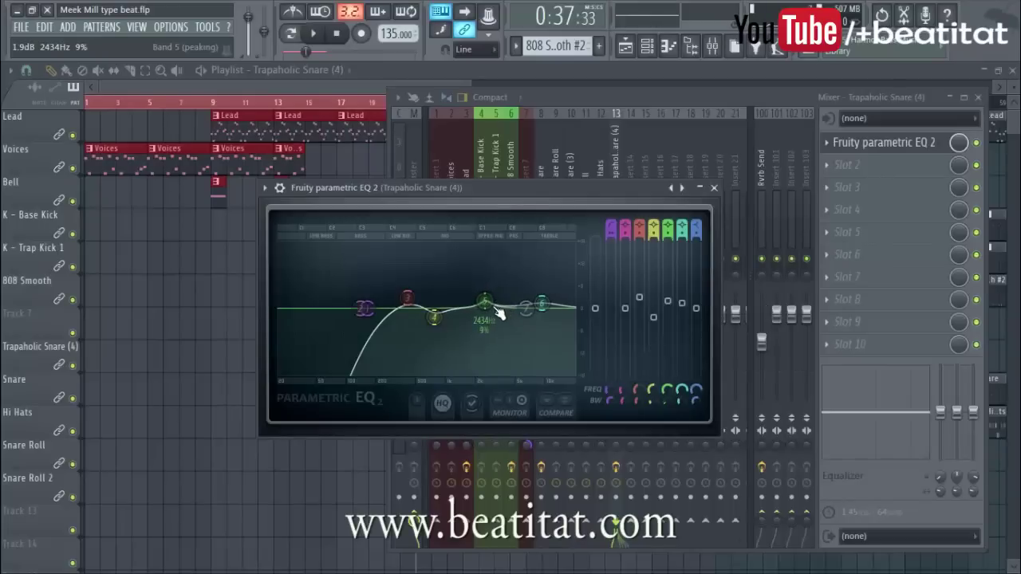
pyautogui.press('space')
pyautogui.moveTo(525, 308); pyautogui.dragTo(488, 308)
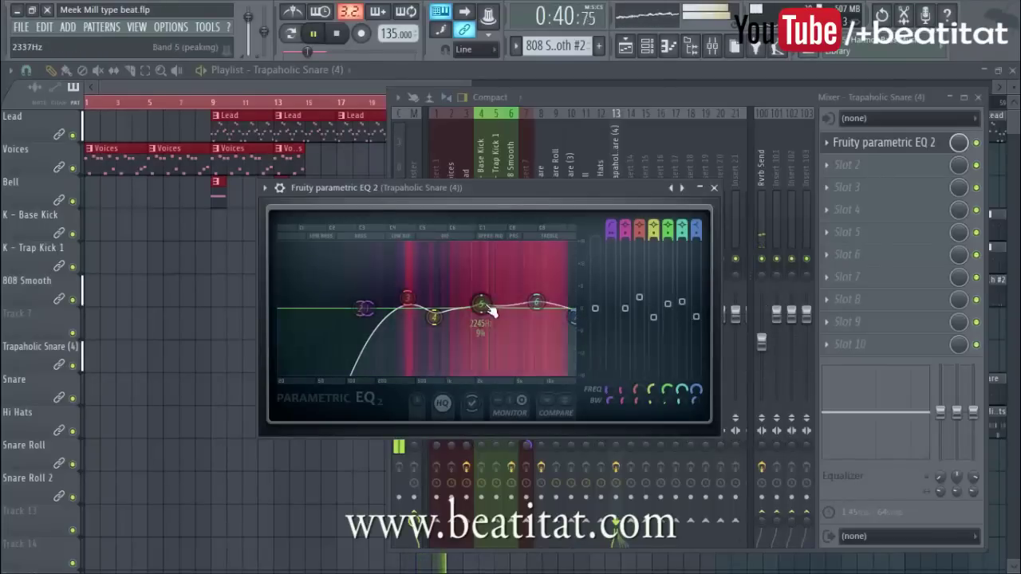
pyautogui.click(714, 188)
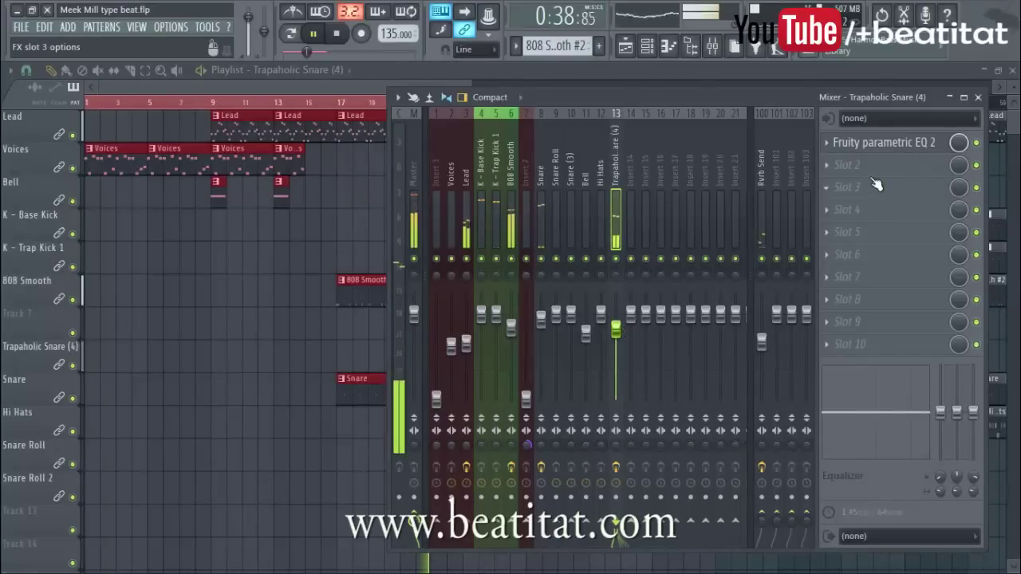
# Add Saturation Knob to the Trapaholic Snare (4) track's second slot with light saturation and set the track fader to -4.9 dB.
pyautogui.click(867, 166)
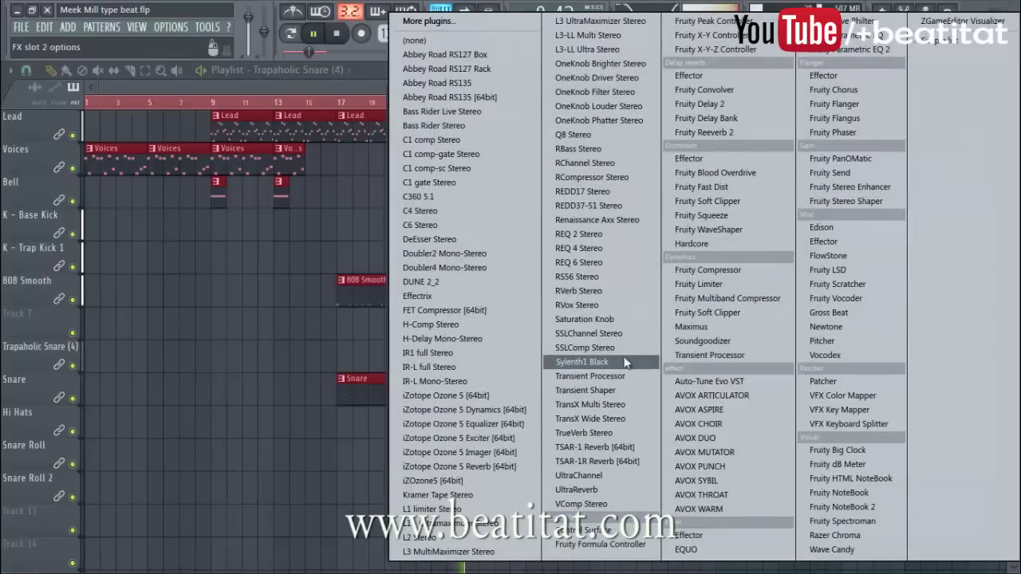
pyautogui.click(626, 321)
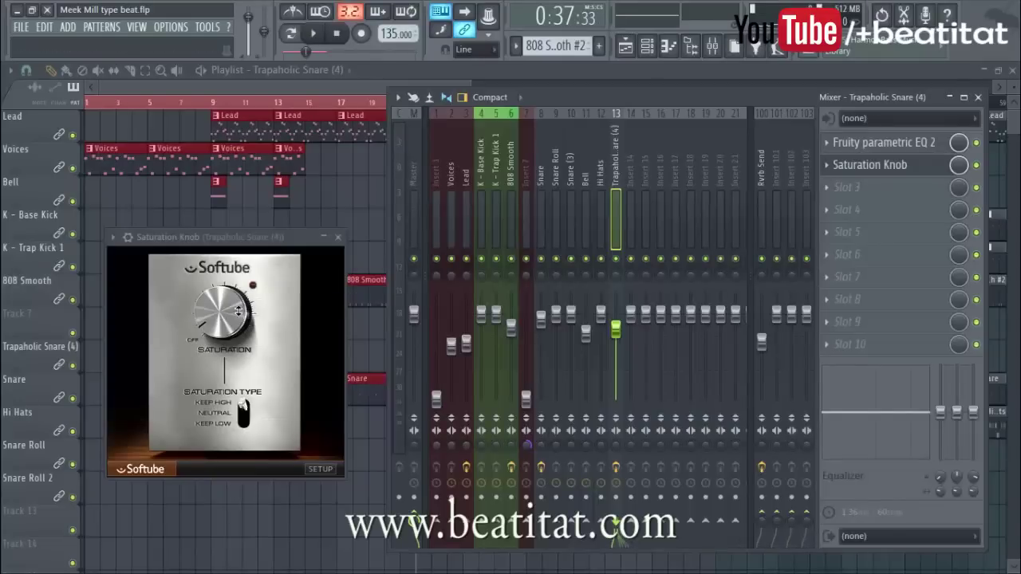
pyautogui.moveTo(210, 320); pyautogui.dragTo(211, 311)
pyautogui.click(338, 238)
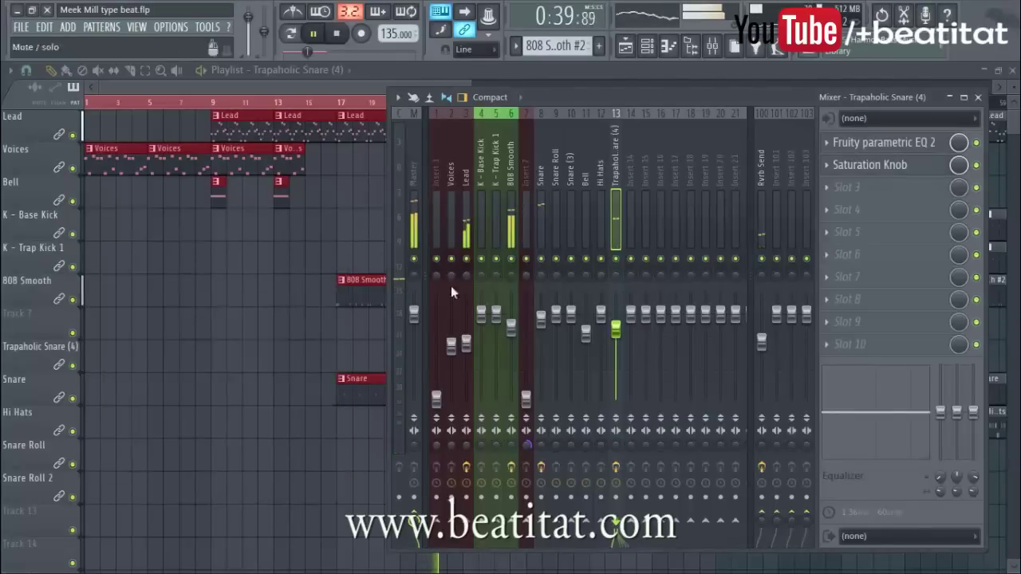
pyautogui.click(601, 317)
pyautogui.click(618, 328)
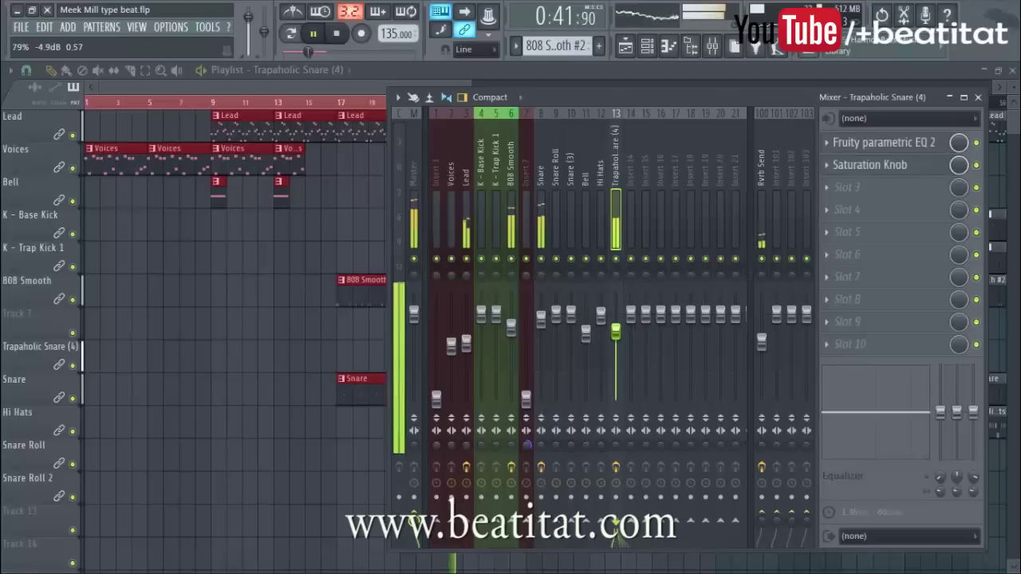
pyautogui.press('space')
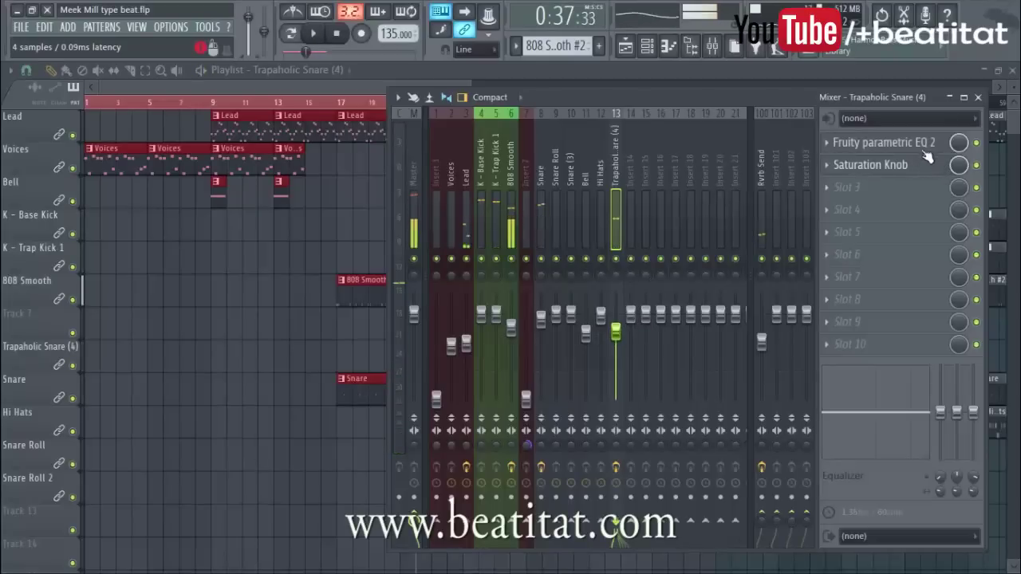
# Reopen the Trapaholic Snare (4) EQ, change band 5 to a slight cut and play the result.
pyautogui.click(925, 144)
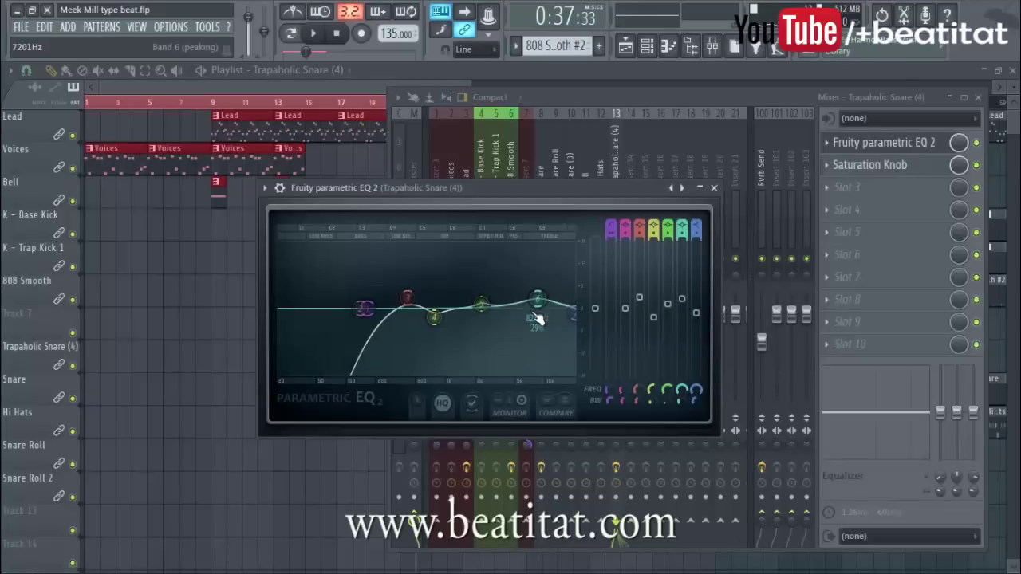
pyautogui.moveTo(482, 304); pyautogui.dragTo(486, 312)
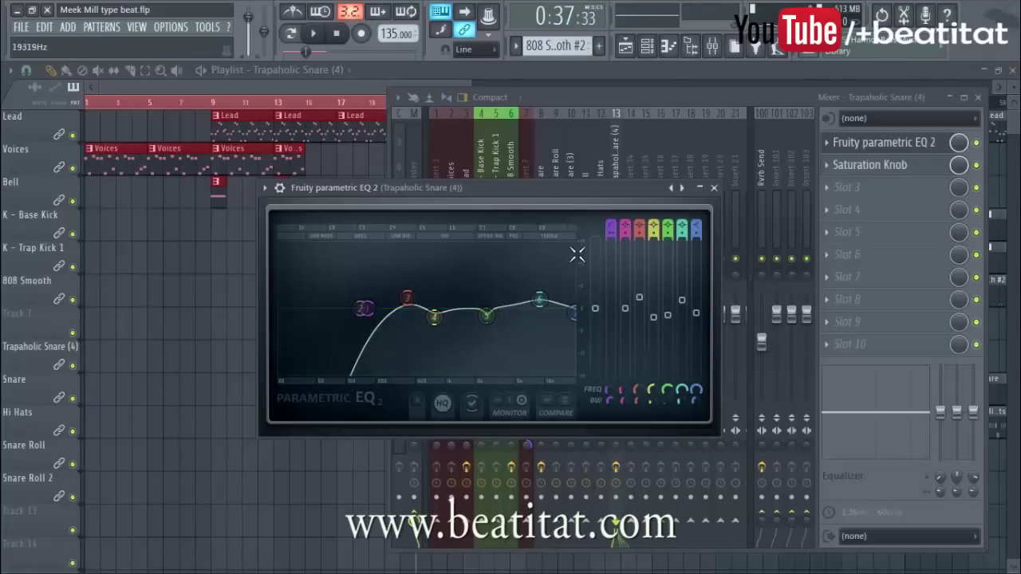
pyautogui.press('space')
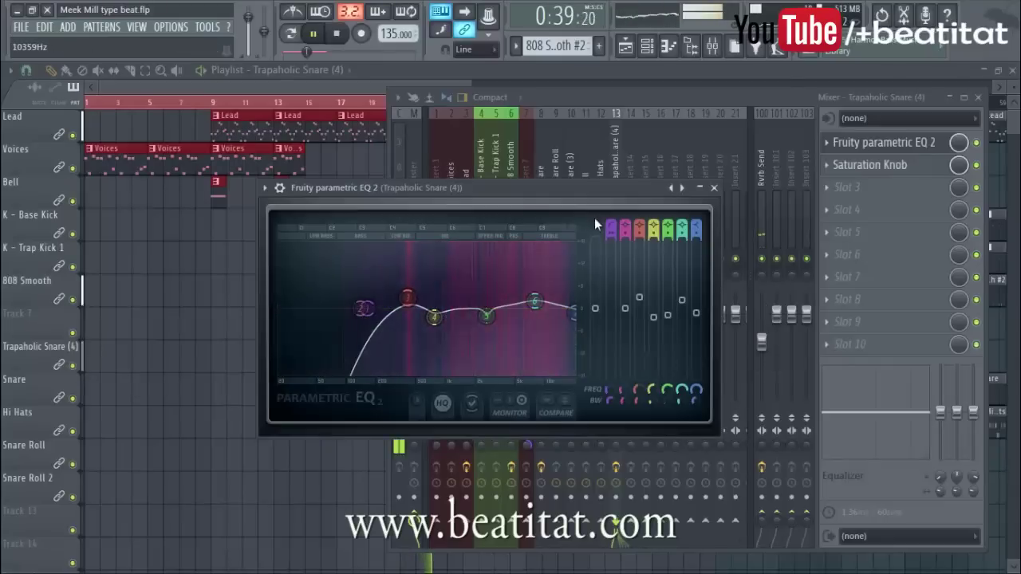
pyautogui.press('space')
# Raise the band 1 high-pass cutoff and steepen its slope, then close the EQ and set the Trapaholic Snare (4) fader to -5.1 dB.
pyautogui.scroll(4, 366, 307)
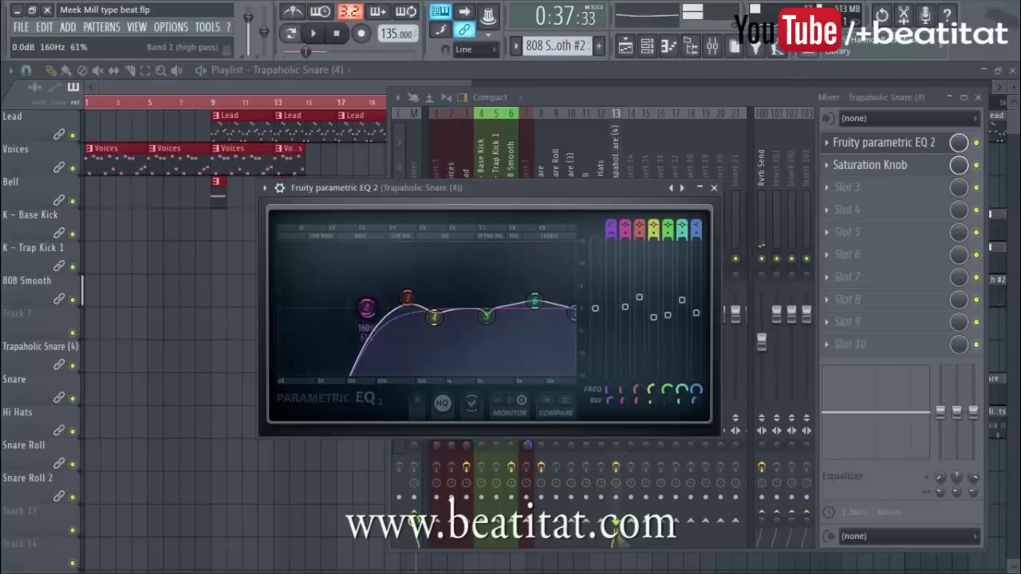
pyautogui.moveTo(366, 307); pyautogui.dragTo(384, 308)
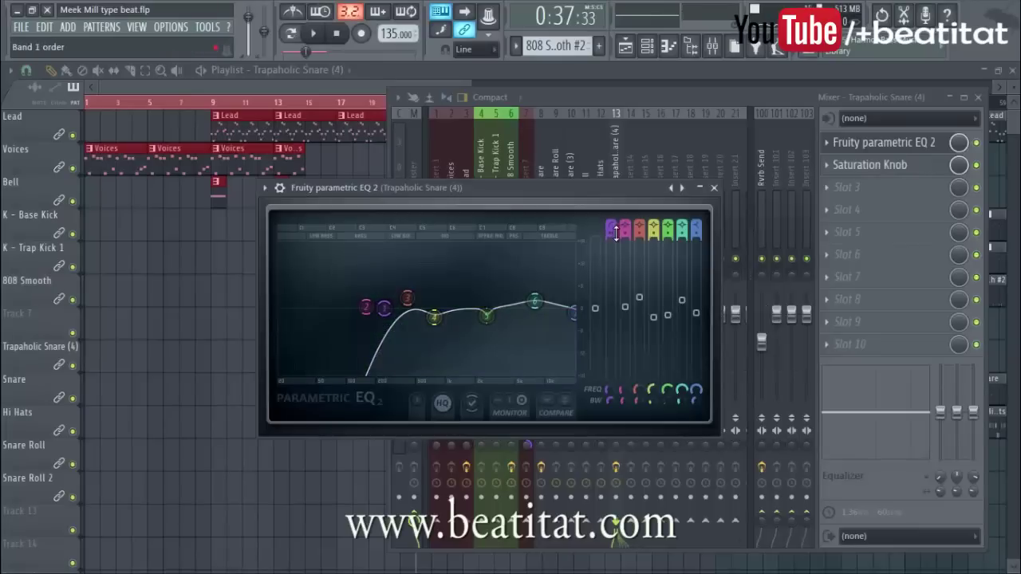
pyautogui.moveTo(384, 310); pyautogui.dragTo(411, 293)
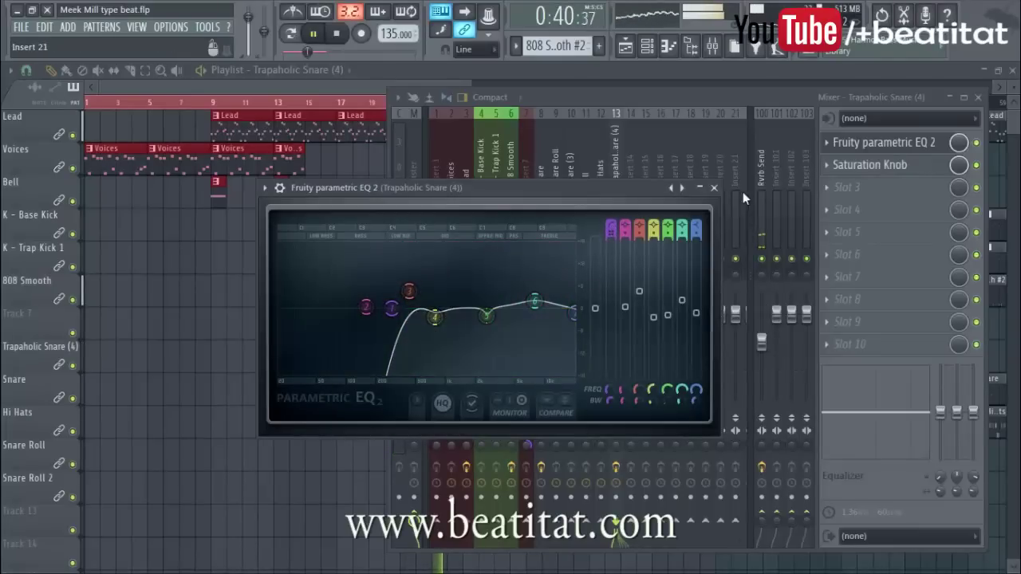
pyautogui.click(713, 187)
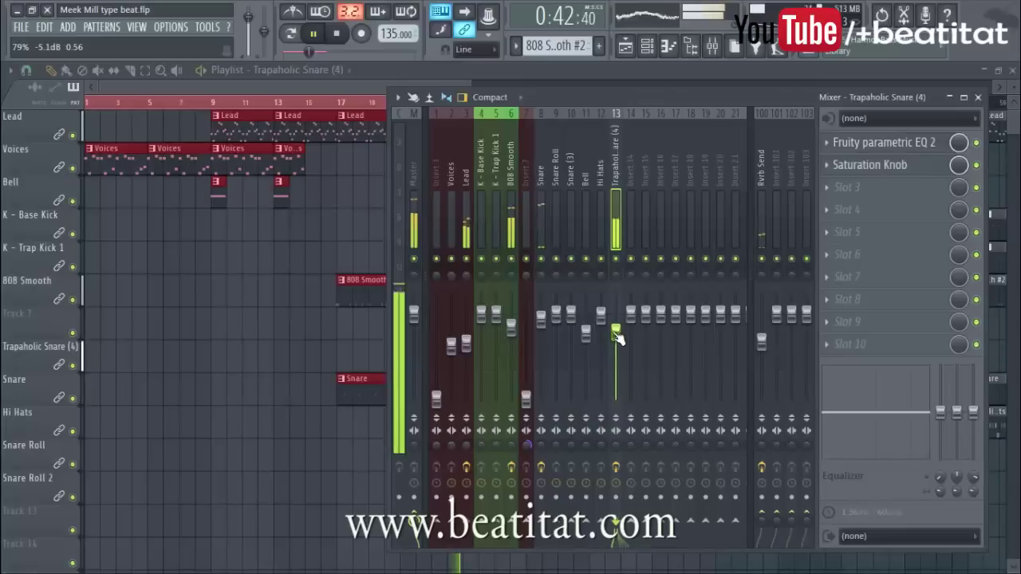
pyautogui.press('space')
# Clear the playlist time selection, move the playback position to bar 25 where the kicks start, and return to the mixer.
pyautogui.click(508, 224)
pyautogui.click(497, 225)
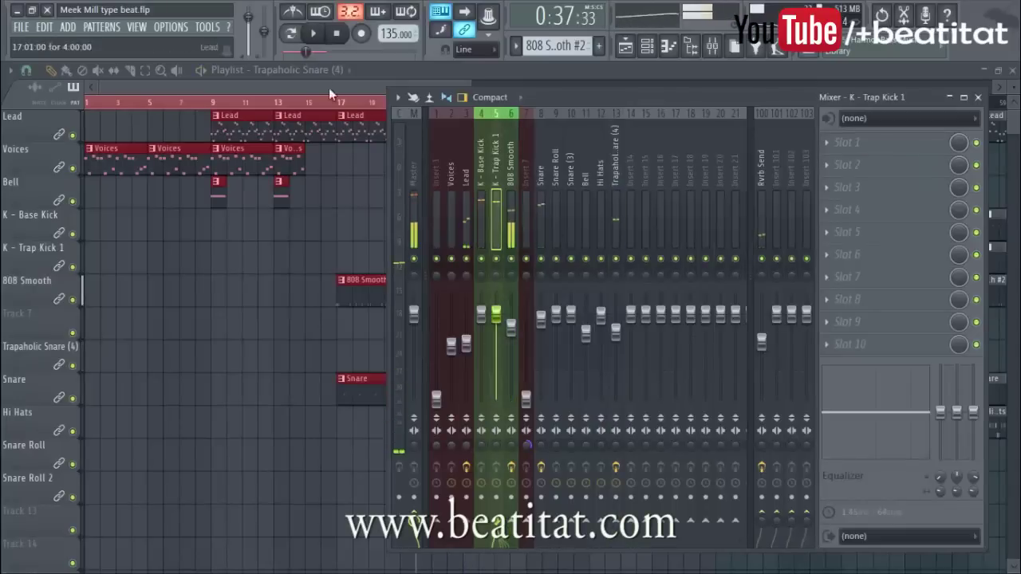
pyautogui.click(348, 78)
pyautogui.moveTo(350, 83); pyautogui.dragTo(392, 78)
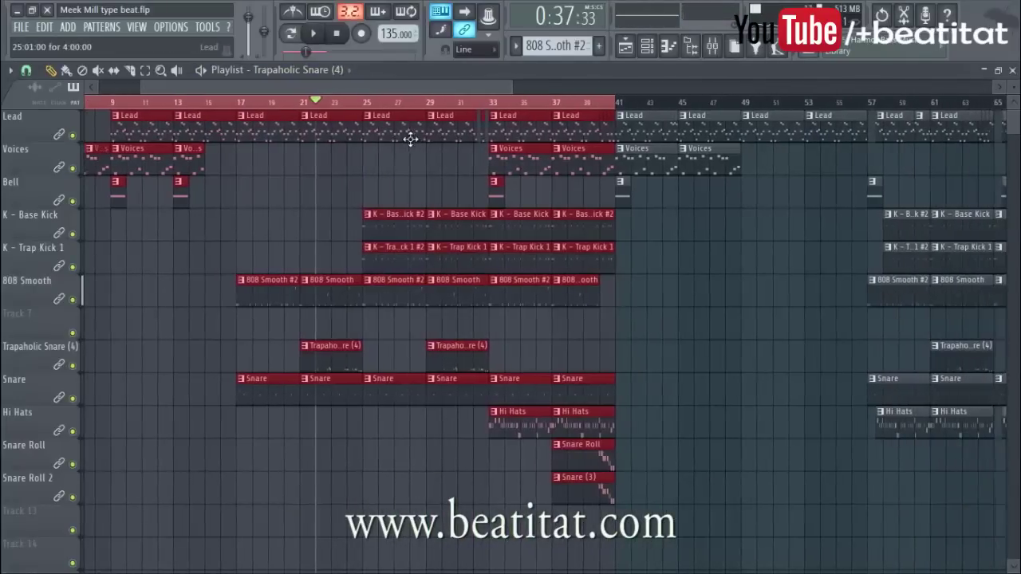
pyautogui.click(372, 104)
pyautogui.click(370, 102)
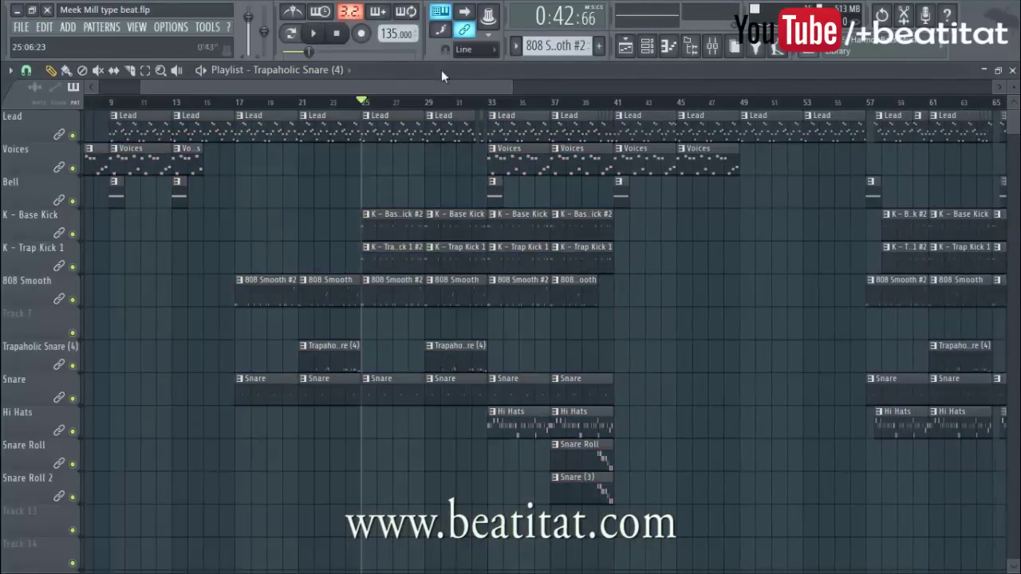
pyautogui.click(712, 45)
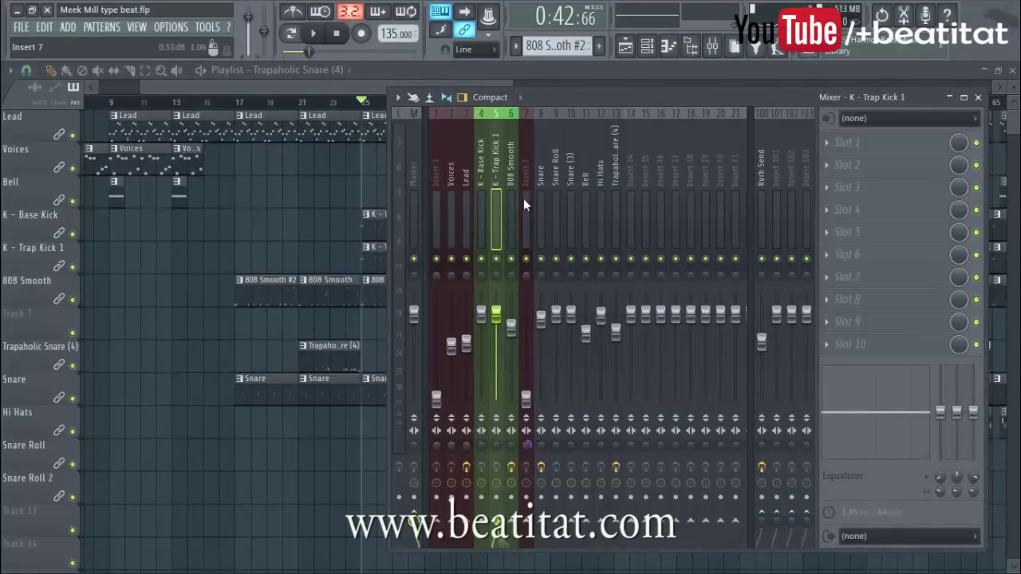
# Play from bar 25 and lower the K - Base Kick fader to -2.1 dB.
pyautogui.press('space')
pyautogui.click(413, 191)
pyautogui.press('space')
pyautogui.click(481, 219)
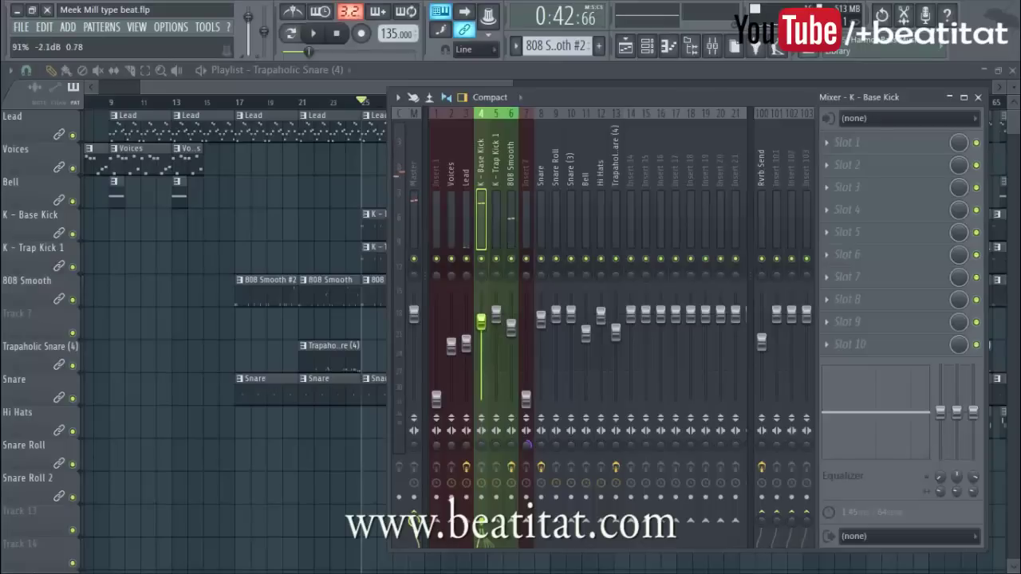
# Solo the K - Base Kick and K - Trap Kick 1 tracks in turn and compare their sound in short playbacks.
pyautogui.rightClick(482, 258)
pyautogui.press('space')
pyautogui.press('space')
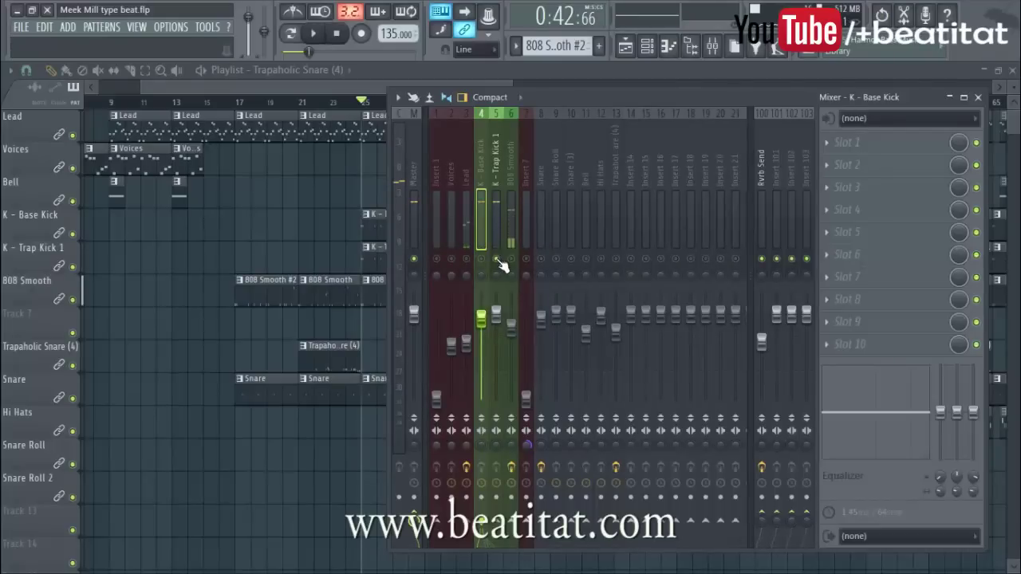
pyautogui.press('space')
pyautogui.press('space')
pyautogui.press('space')
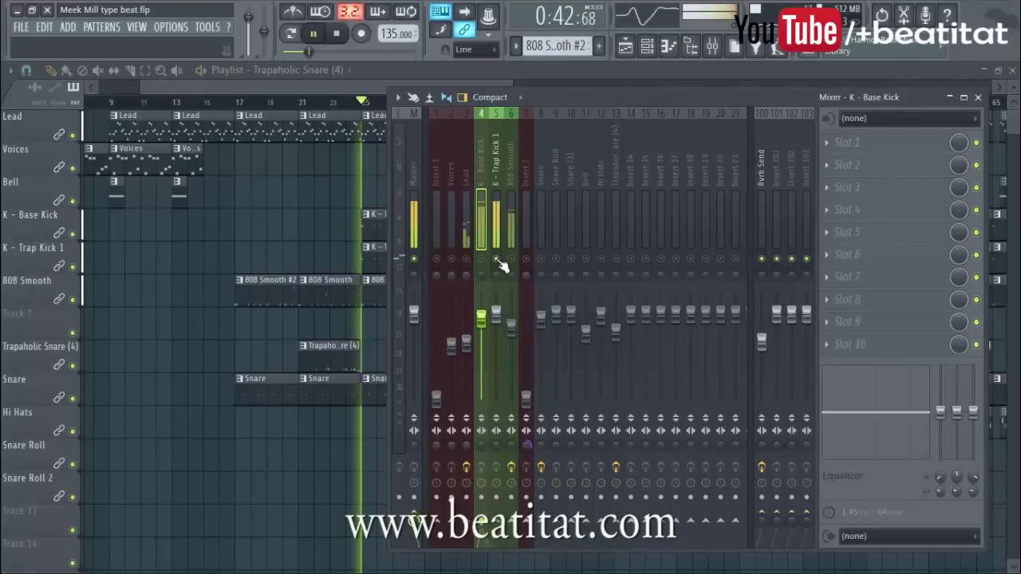
pyautogui.press('space')
pyautogui.click(497, 235)
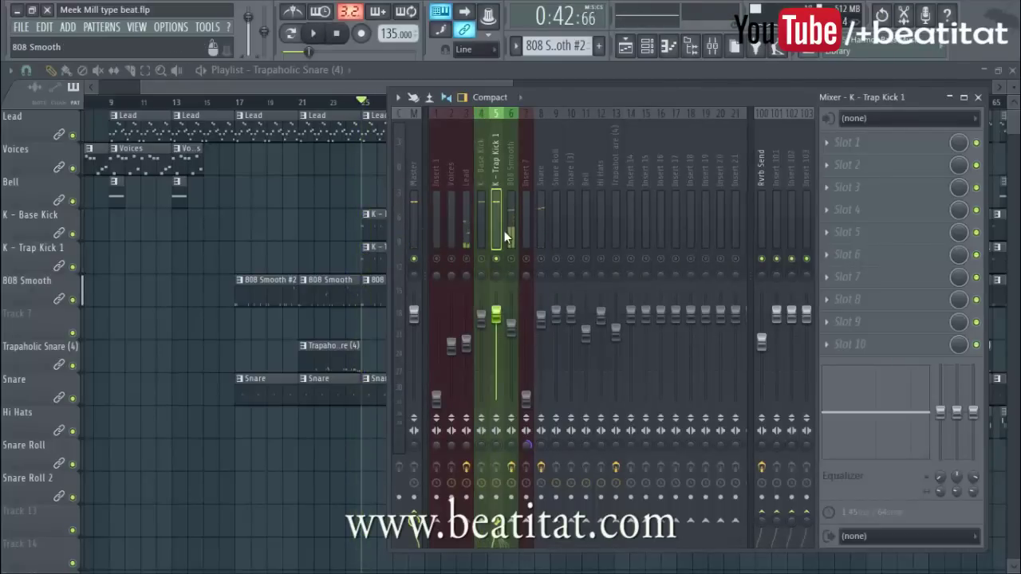
pyautogui.press('space')
pyautogui.press('space')
# Solo the K - Base Kick track, lower its fader to -5.8 dB and check the 808 Smooth track's effects.
pyautogui.rightClick(481, 259)
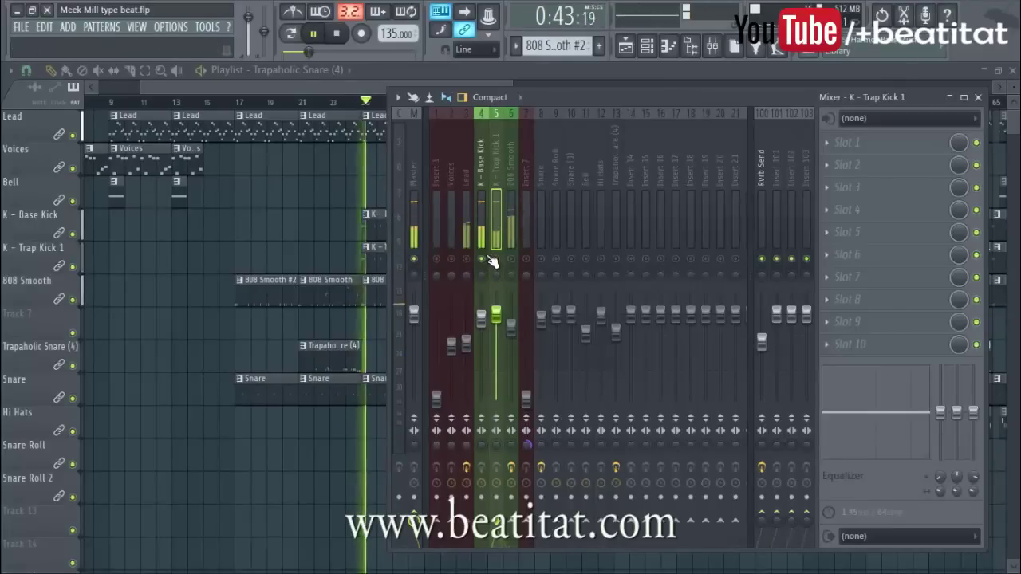
pyautogui.click(480, 266)
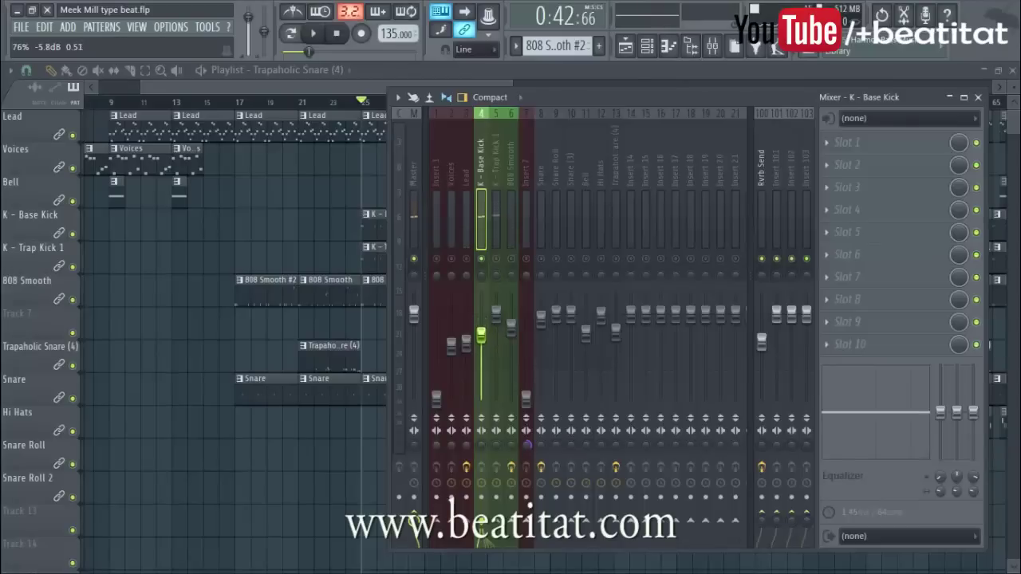
pyautogui.click(512, 217)
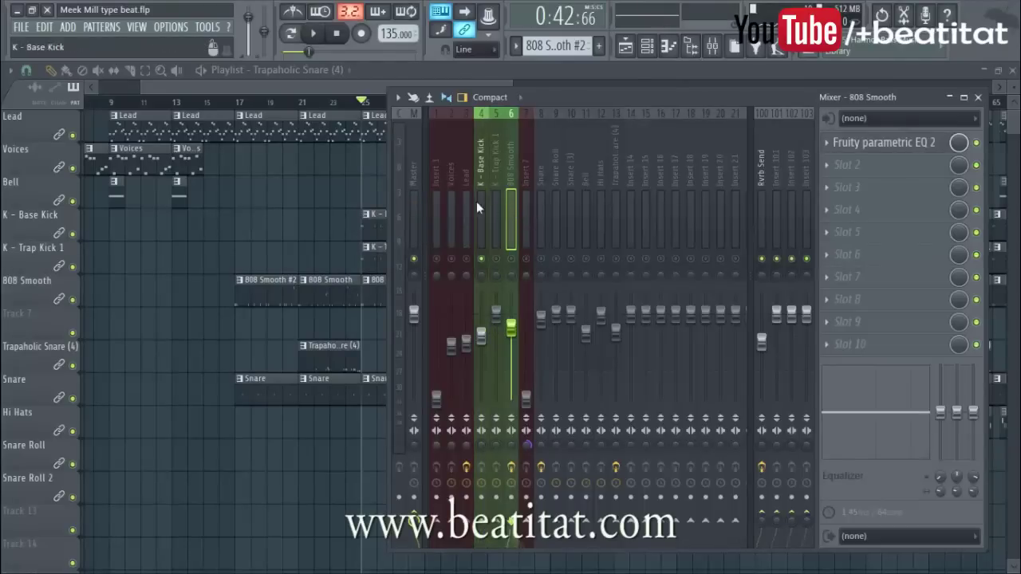
# Add Fruity parametric EQ 2 to the first effect slot of the K - Base Kick track and play it to view its spectrum.
pyautogui.click(480, 190)
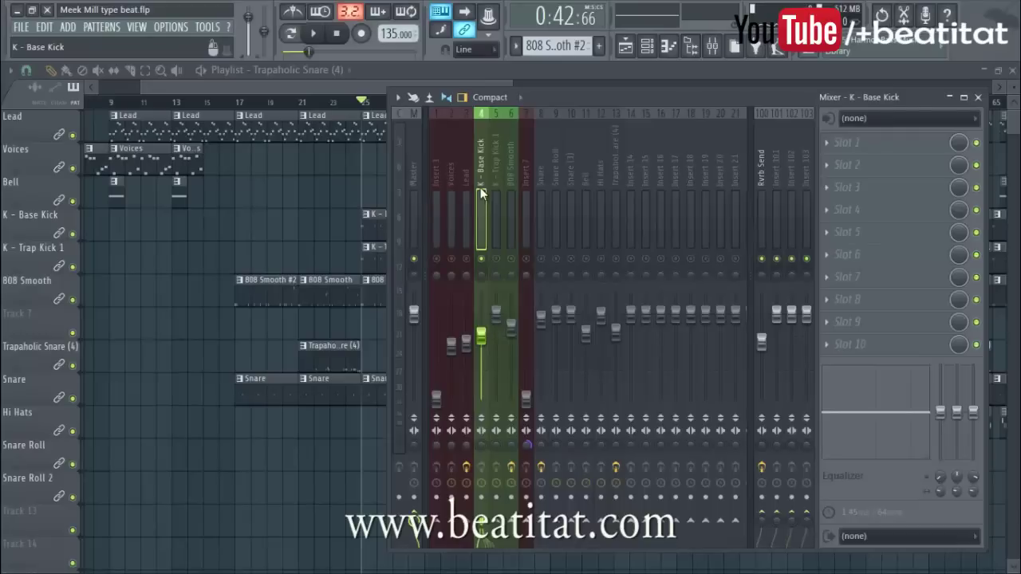
pyautogui.click(885, 150)
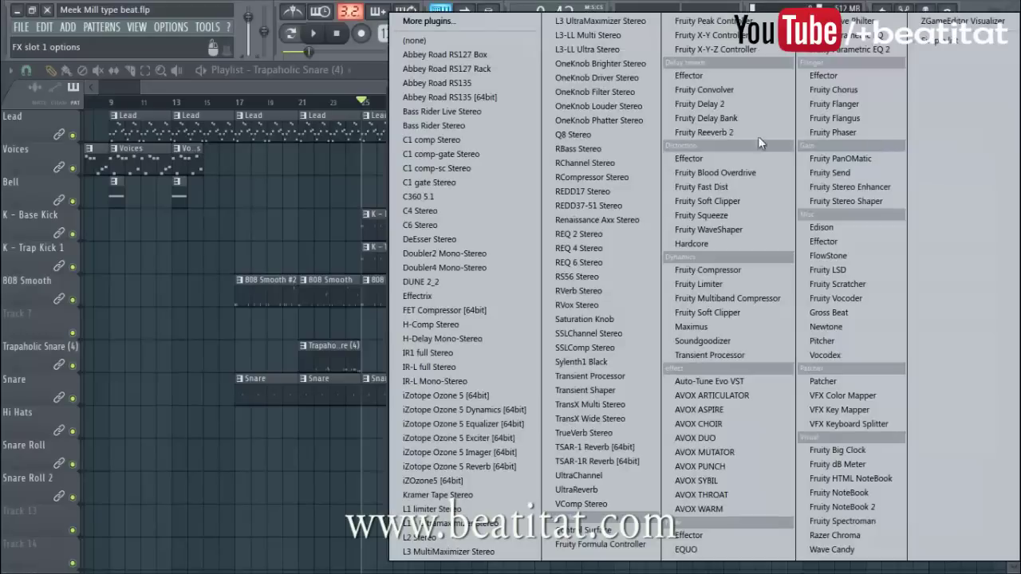
pyautogui.click(834, 52)
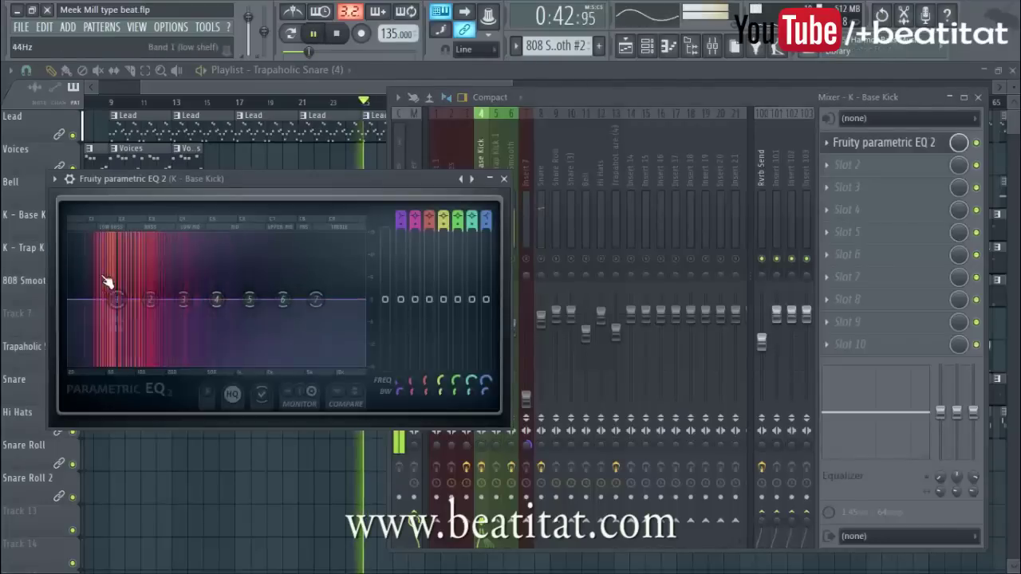
# Solo the K - Trap Kick 1 track and add Fruity parametric EQ 2 to its first effect slot.
pyautogui.click(503, 142)
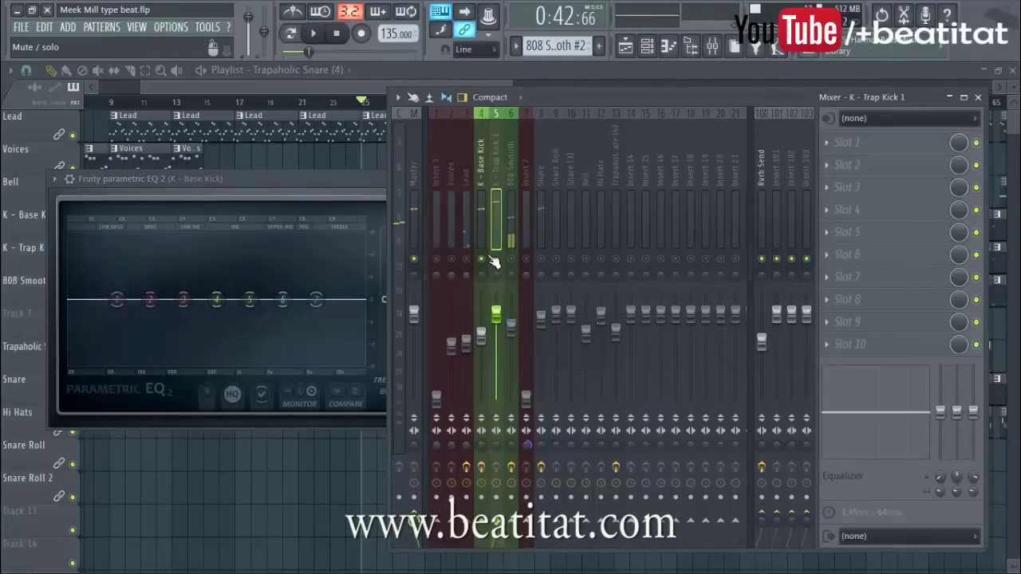
pyautogui.click(881, 140)
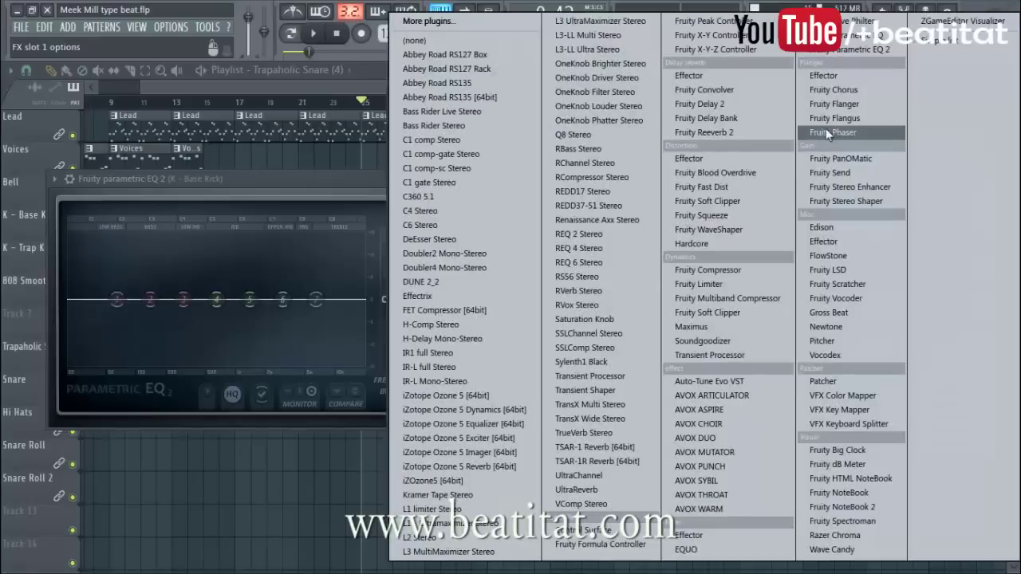
pyautogui.click(863, 53)
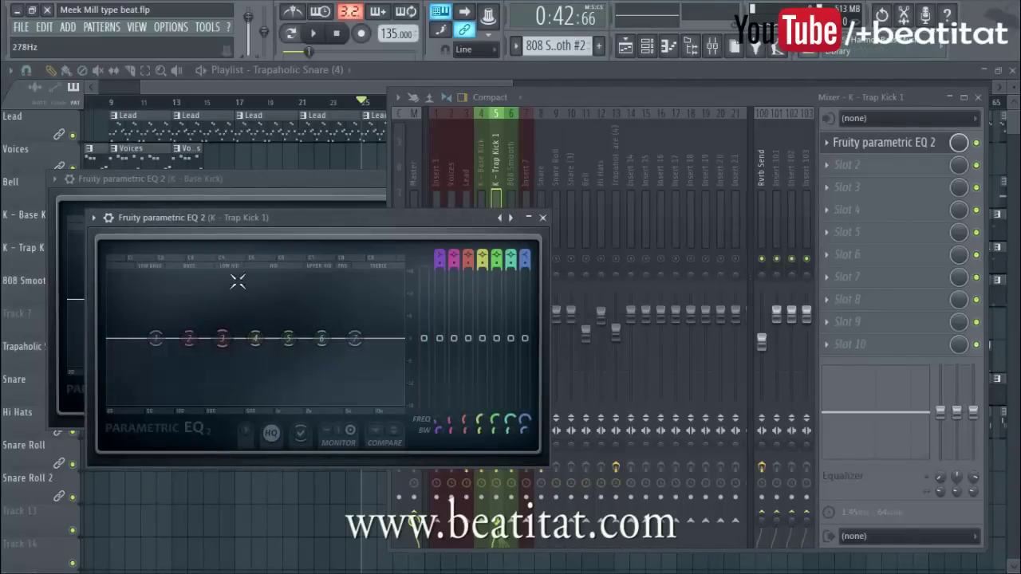
# Play the K - Trap Kick 1 track briefly, and arrange both kick equalizers one above the other with the mixer beside them.
pyautogui.press('space')
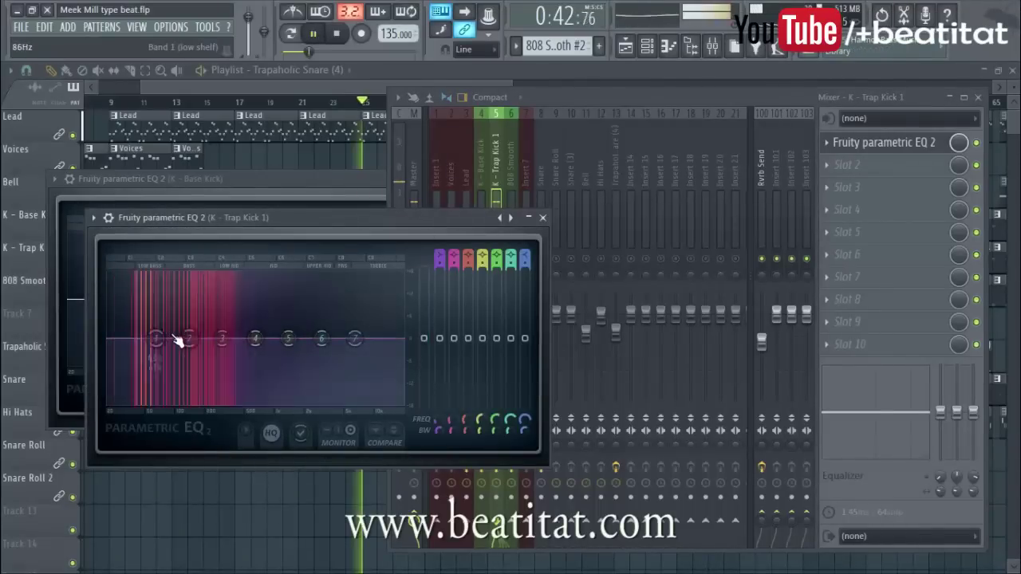
pyautogui.press('space')
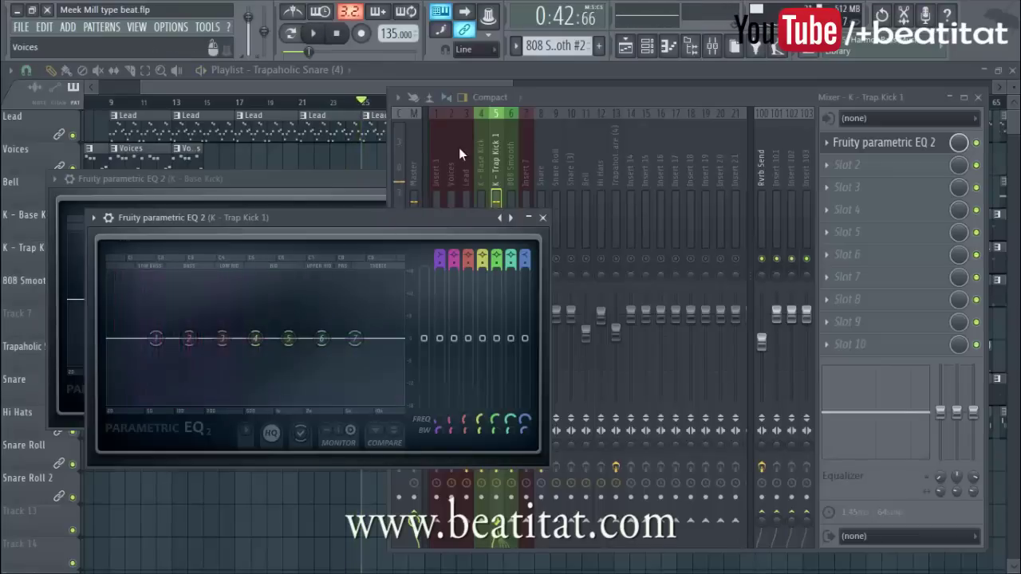
pyautogui.click(477, 164)
pyautogui.moveTo(361, 179); pyautogui.dragTo(374, 64)
pyautogui.click(174, 461)
pyautogui.moveTo(286, 223); pyautogui.dragTo(256, 315)
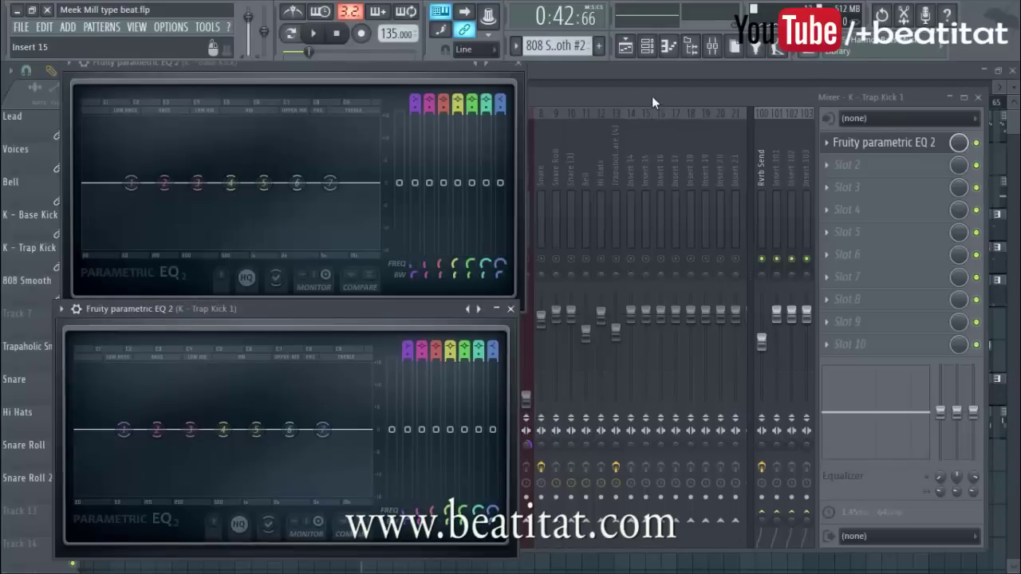
pyautogui.moveTo(652, 102); pyautogui.dragTo(801, 107)
# Solo the K - Base Kick and K - Trap Kick 1 tracks in turn and compare their spectra in short playbacks.
pyautogui.press('space')
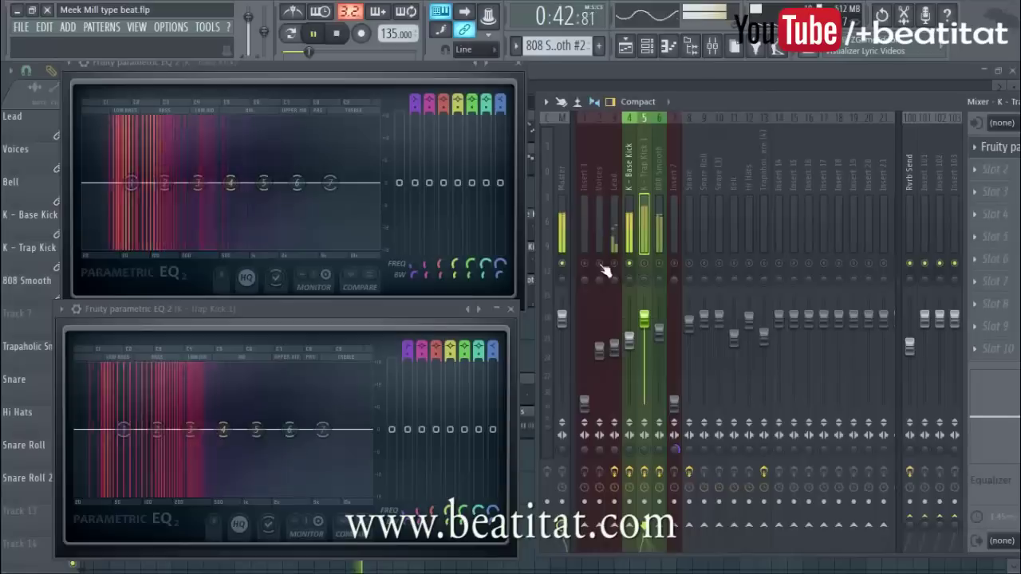
pyautogui.press('space')
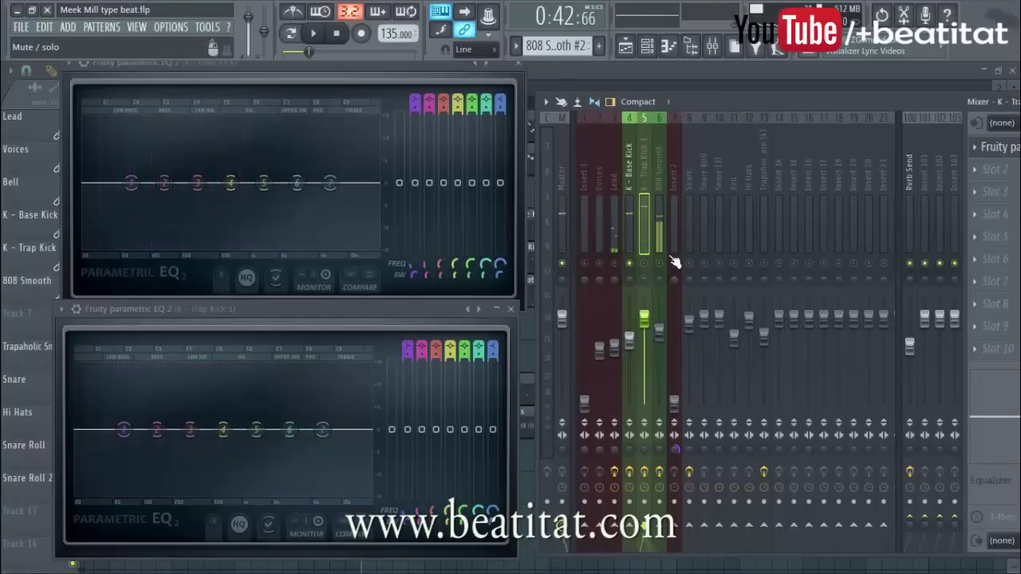
pyautogui.click(625, 213)
pyautogui.press('space')
pyautogui.press('space')
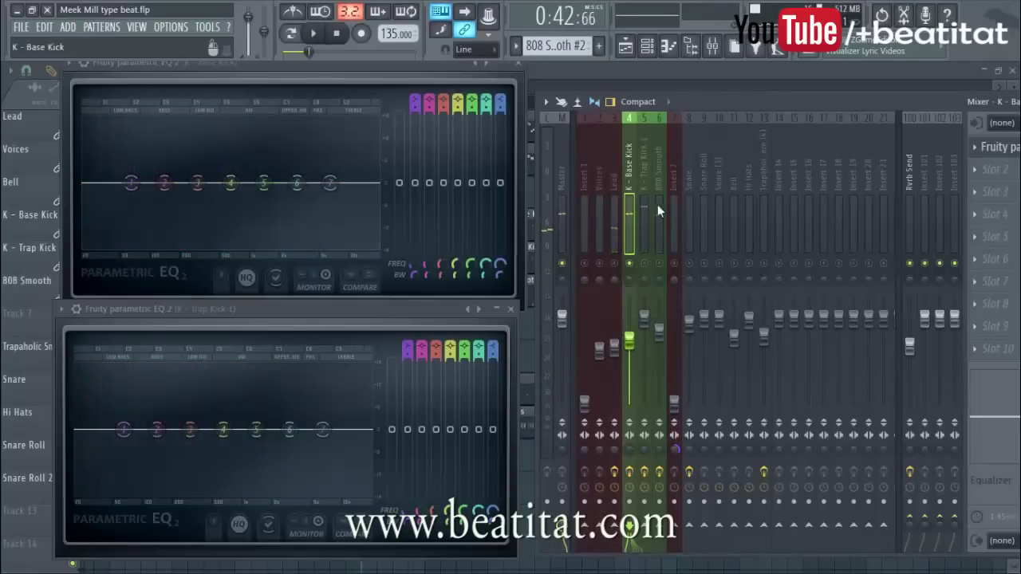
pyautogui.click(645, 221)
pyautogui.press('space')
pyautogui.press('space')
pyautogui.press('space')
pyautogui.press('space')
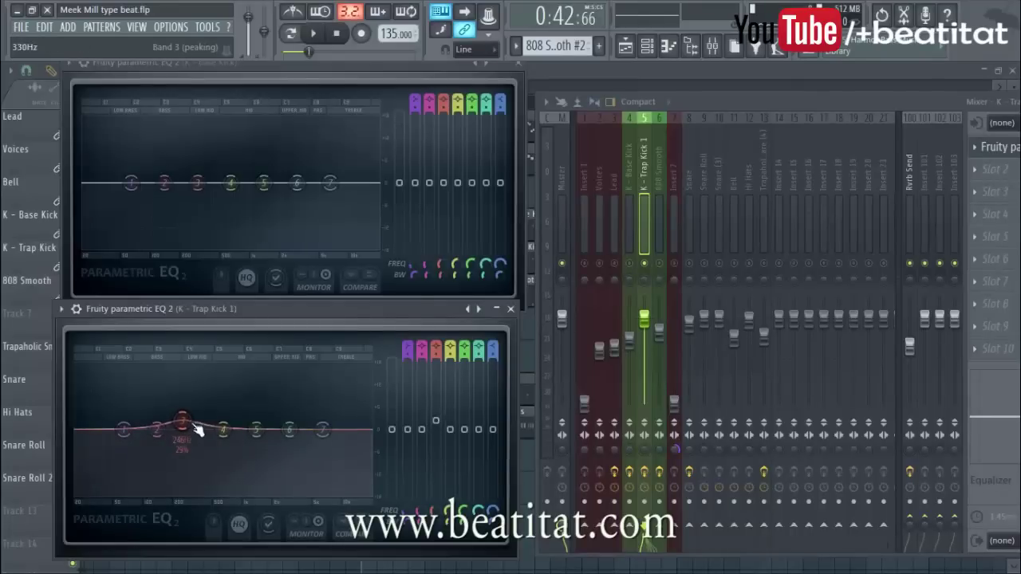
# In the K - Trap Kick 1 equalizer, boost band 3 slightly and cut the lows with band 1 and the highs with band 7.
pyautogui.press('space')
pyautogui.moveTo(194, 425); pyautogui.dragTo(170, 422)
pyautogui.press('space')
pyautogui.press('space')
pyautogui.moveTo(323, 430); pyautogui.dragTo(263, 469)
pyautogui.press('space')
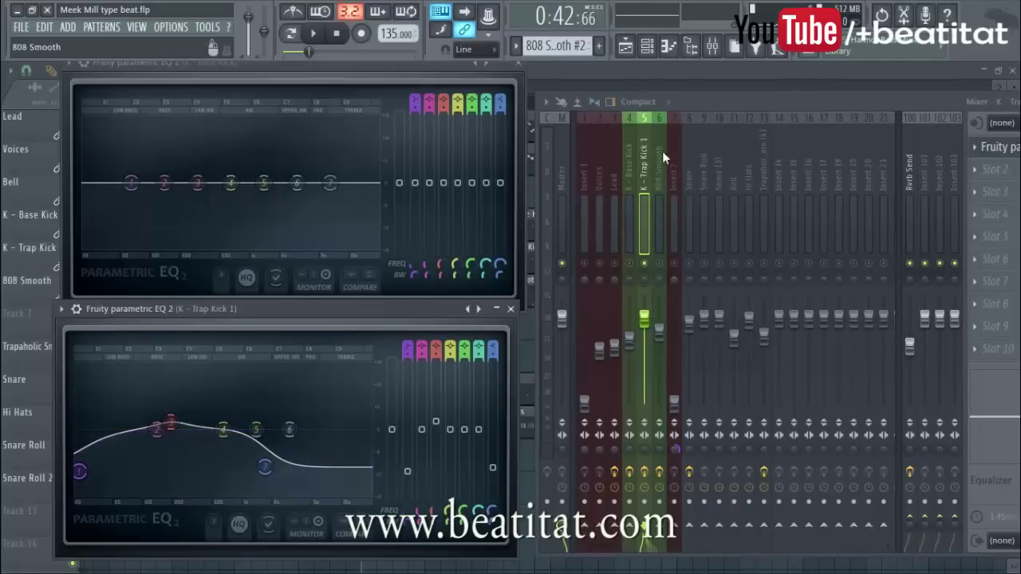
# Close the K - Base Kick equalizer, move the K - Trap Kick 1 equalizer up and play the soloed trap kick.
pyautogui.click(520, 68)
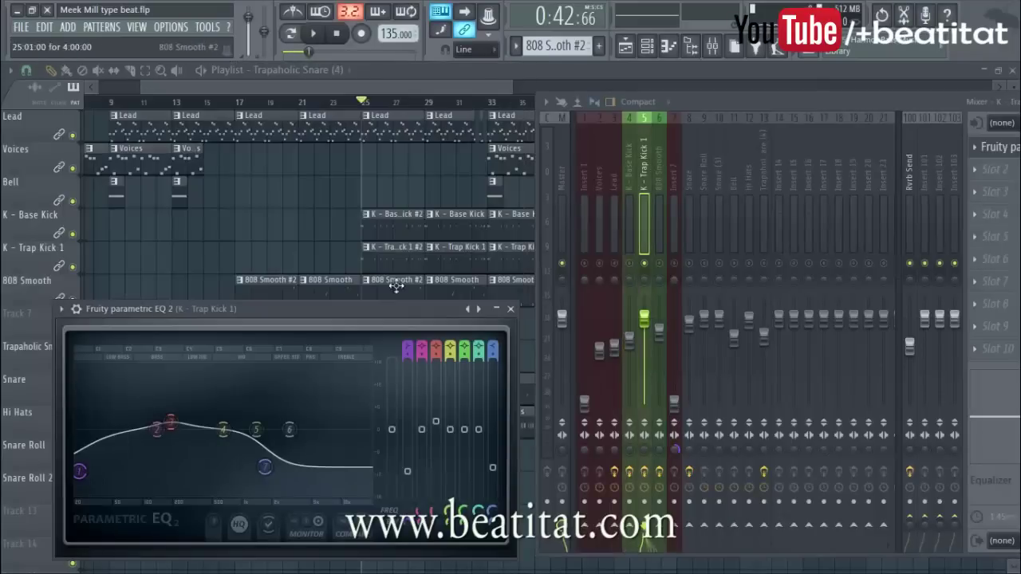
pyautogui.moveTo(399, 309); pyautogui.dragTo(410, 197)
pyautogui.press('space')
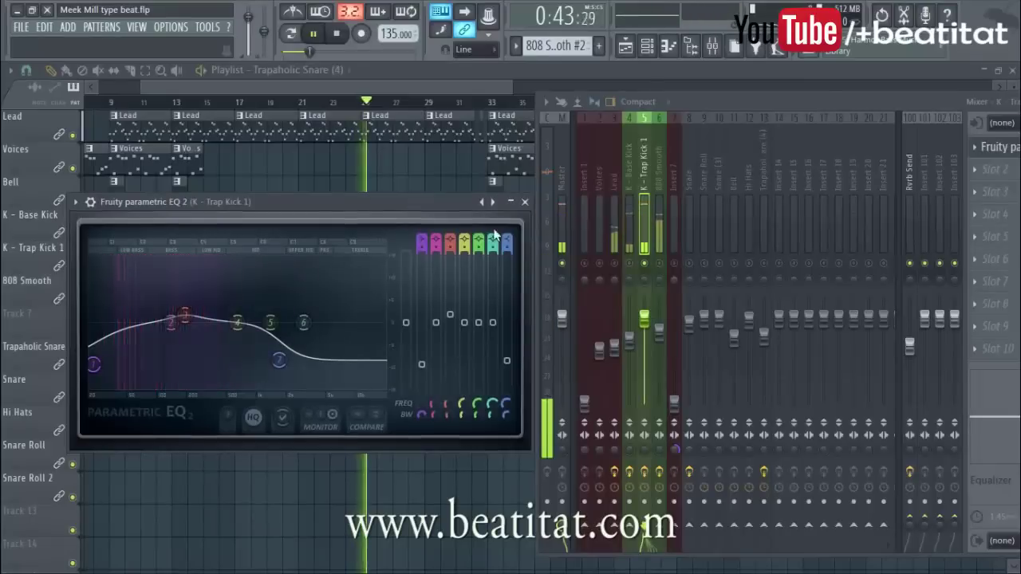
pyautogui.press('space')
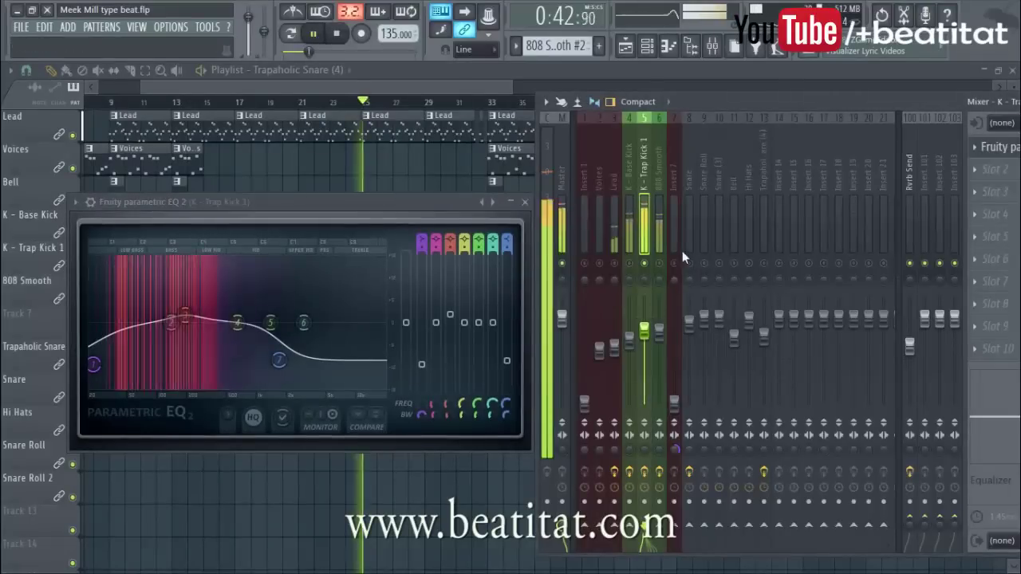
pyautogui.press('space')
# Lower the K - Trap Kick 1 fader slightly, unmute the 808 Smooth track and audition the two together.
pyautogui.moveTo(646, 329); pyautogui.dragTo(646, 331)
pyautogui.press('space')
pyautogui.press('space')
pyautogui.press('space')
pyautogui.click(659, 339)
pyautogui.press('space')
pyautogui.press('space')
# Change band 7 of the K - Trap Kick 1 equalizer to low pass and shift its cutoff down to band 4's frequency.
pyautogui.moveTo(508, 245); pyautogui.dragTo(507, 295)
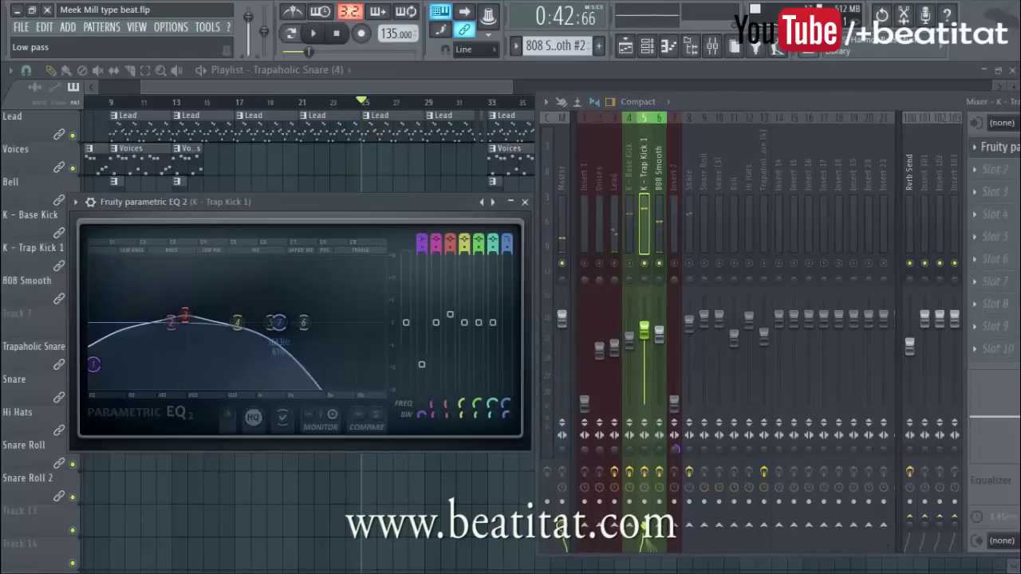
pyautogui.press('space')
pyautogui.moveTo(279, 322); pyautogui.dragTo(240, 322)
pyautogui.press('space')
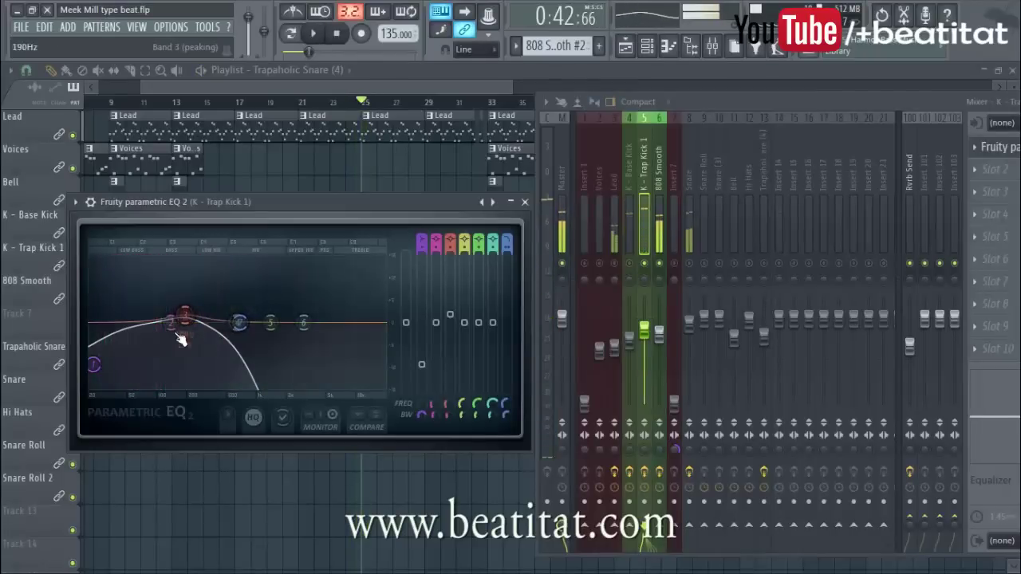
# Sweep band 2 of the K - Trap Kick 1 equalizer to 61 Hz, cut it to -4.8 dB and narrow its bandwidth.
pyautogui.press('space')
pyautogui.moveTo(161, 323); pyautogui.dragTo(136, 262)
pyautogui.press('space')
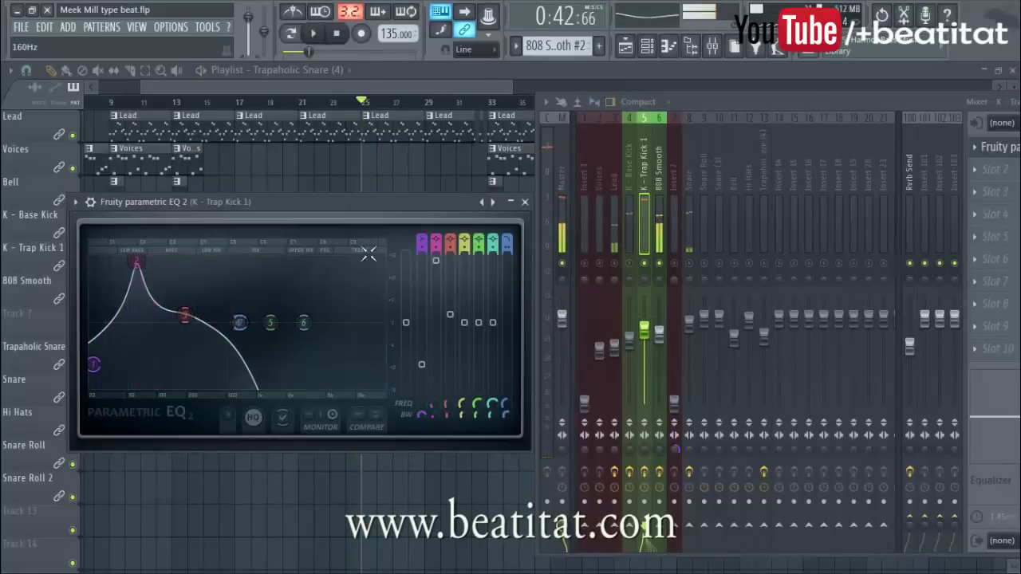
pyautogui.moveTo(437, 265); pyautogui.dragTo(436, 270)
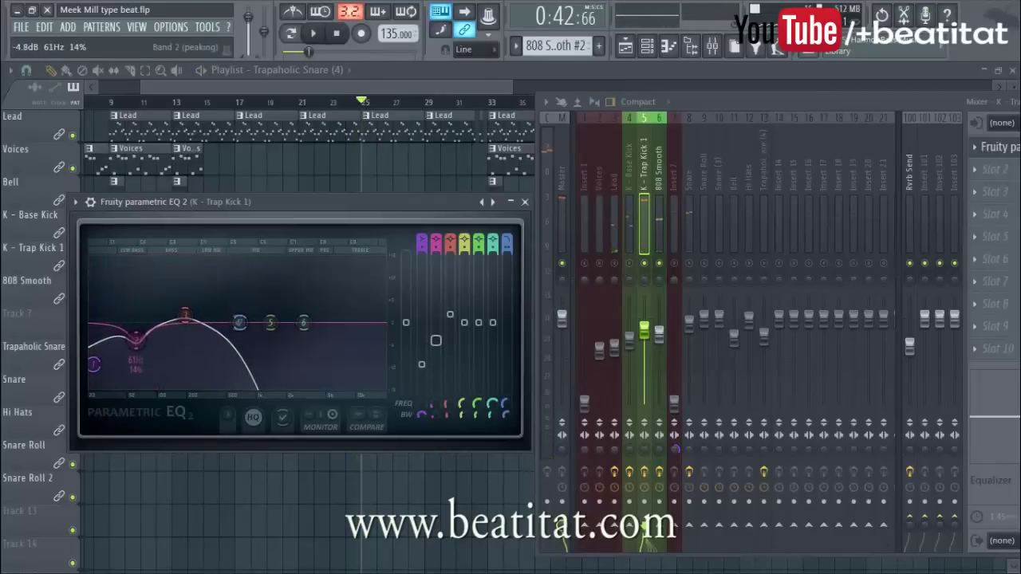
pyautogui.moveTo(435, 410); pyautogui.dragTo(435, 422)
pyautogui.press('space')
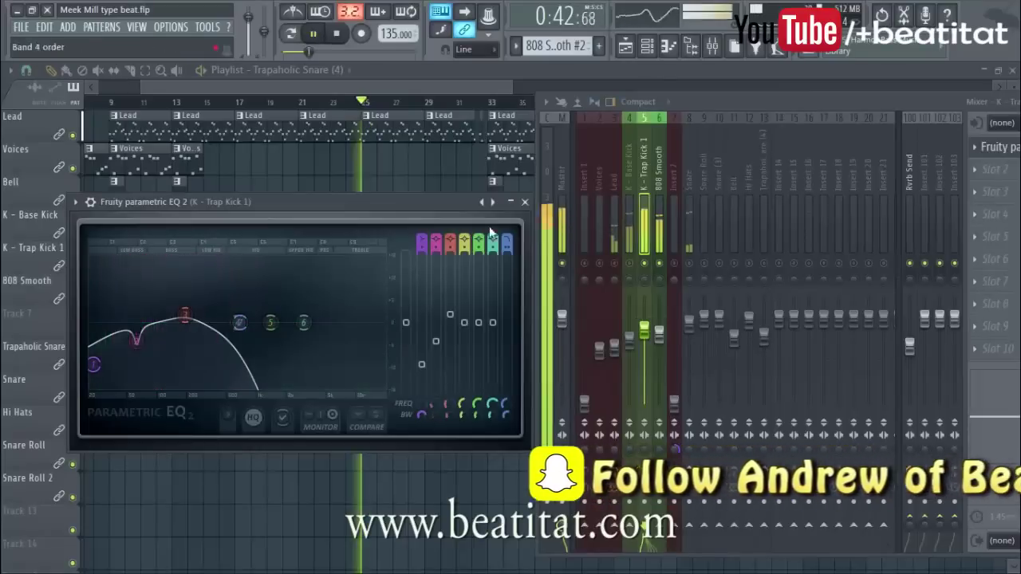
# Close the K - Trap Kick 1 equalizer, unmute the K - Base Kick track and open that track's Fruity parametric EQ 2.
pyautogui.click(525, 202)
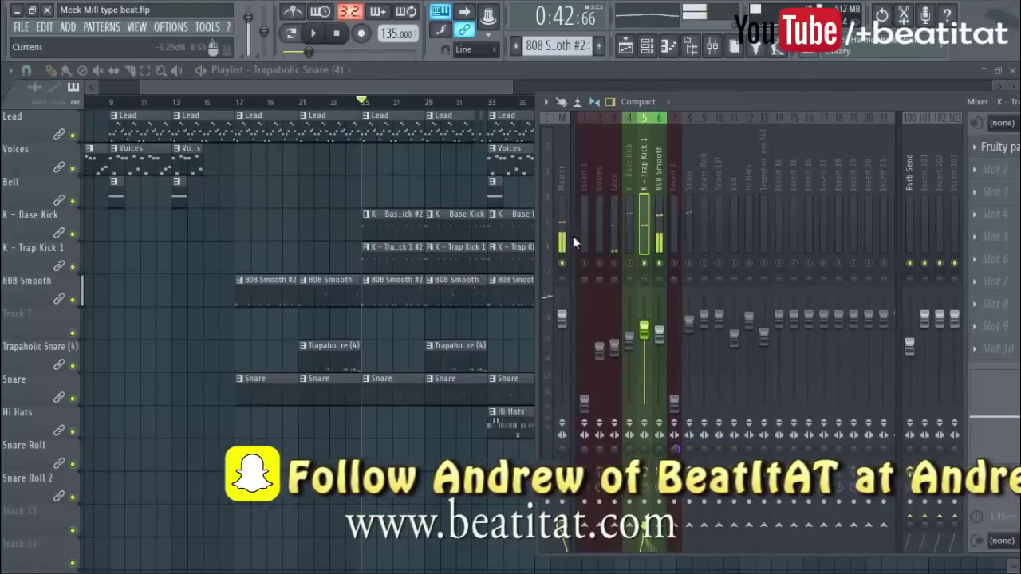
pyautogui.click(634, 278)
pyautogui.press('space')
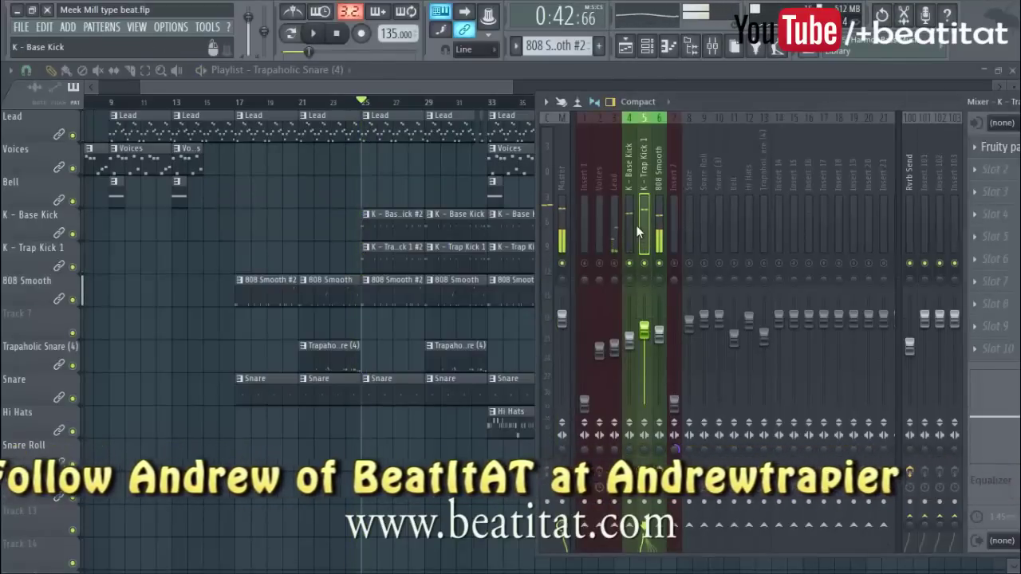
pyautogui.moveTo(719, 104); pyautogui.dragTo(602, 106)
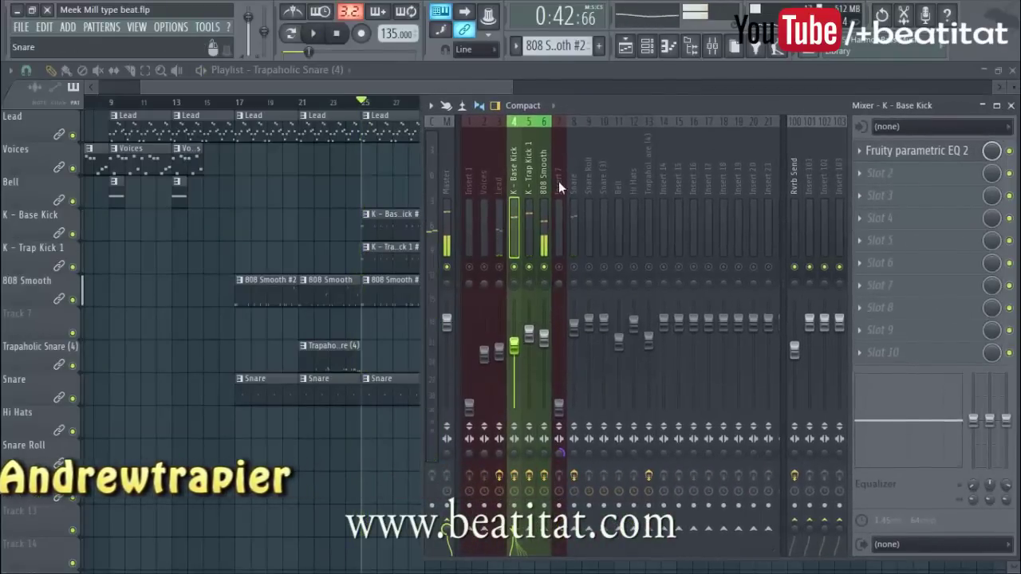
pyautogui.click(910, 150)
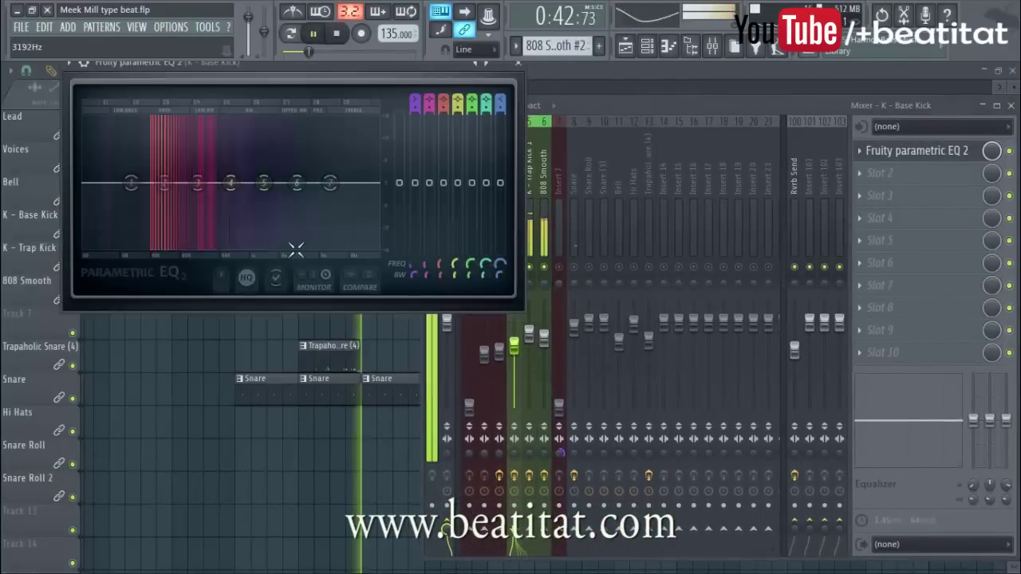
# Set band 7 of the K - Base Kick equalizer to low pass and lower its cutoff to band 3's frequency.
pyautogui.moveTo(503, 105); pyautogui.dragTo(503, 119)
pyautogui.moveTo(332, 187); pyautogui.dragTo(204, 184)
pyautogui.press('space')
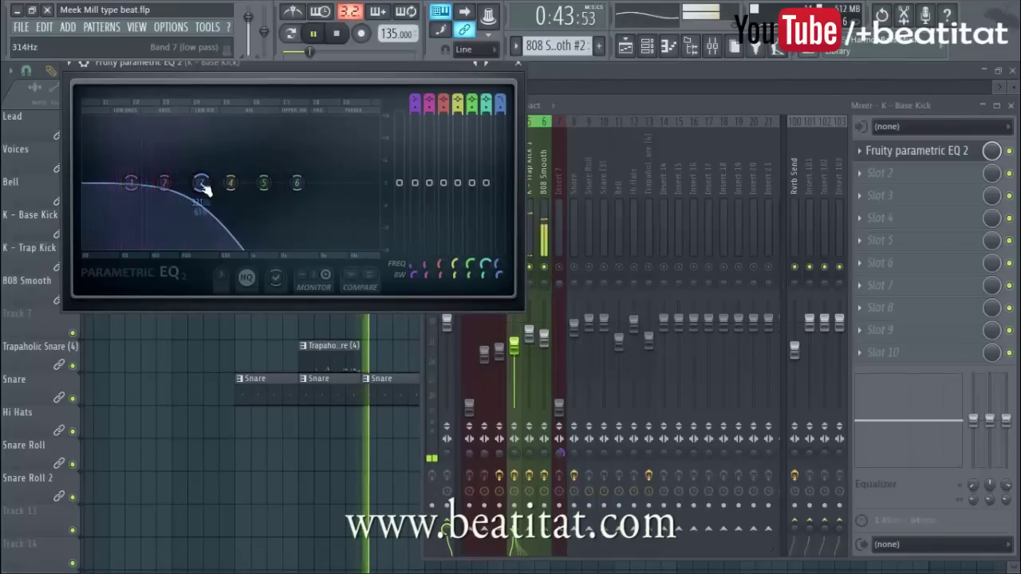
# In the K - Base Kick equalizer, cut the lows with band 1, boost band 2 slightly and raise band 3 to about 3.6 dB.
pyautogui.moveTo(125, 182); pyautogui.dragTo(84, 205)
pyautogui.moveTo(165, 184); pyautogui.dragTo(125, 175)
pyautogui.moveTo(201, 185); pyautogui.dragTo(192, 168)
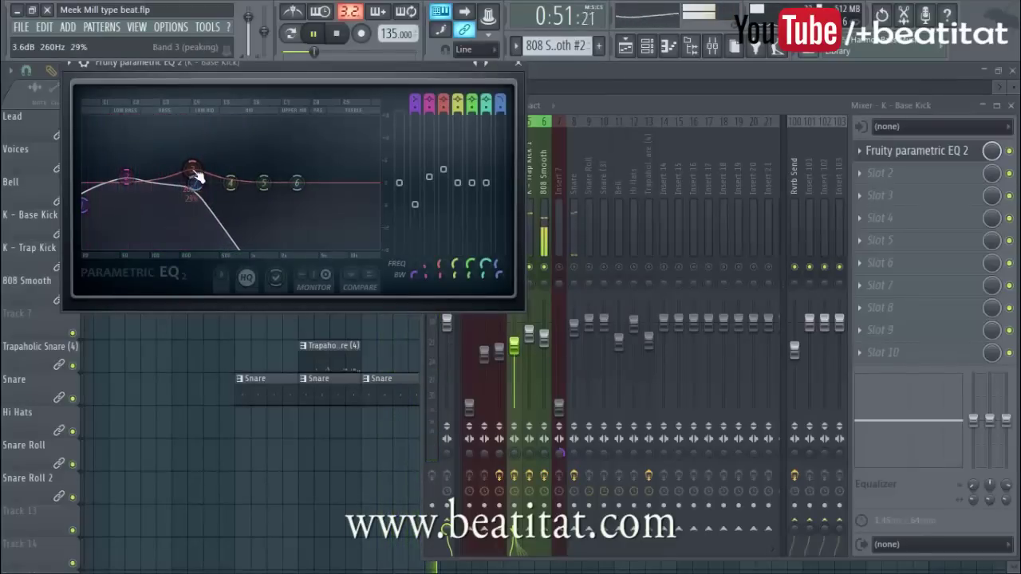
pyautogui.moveTo(197, 176); pyautogui.dragTo(187, 174)
pyautogui.press('space')
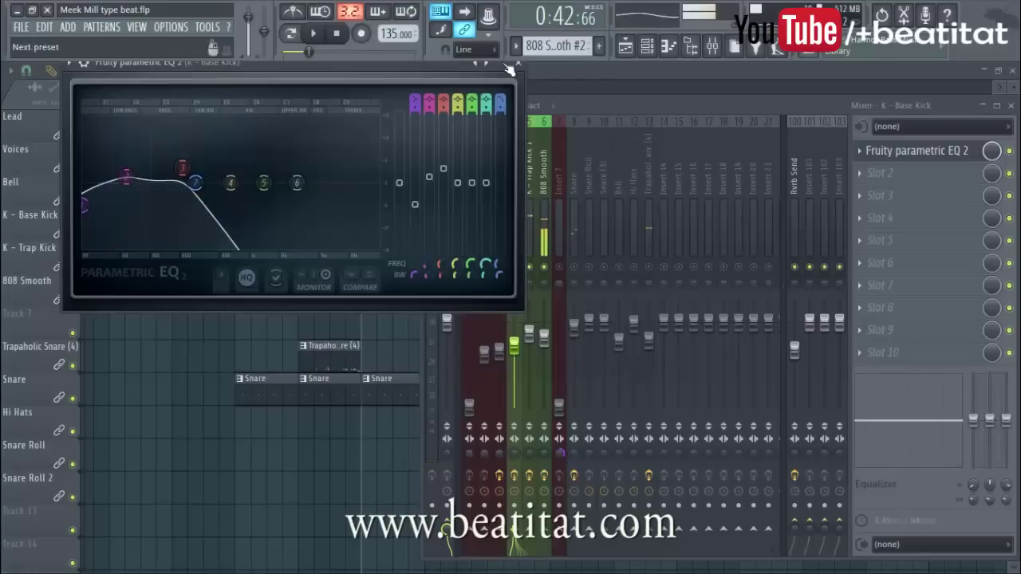
pyautogui.click(519, 65)
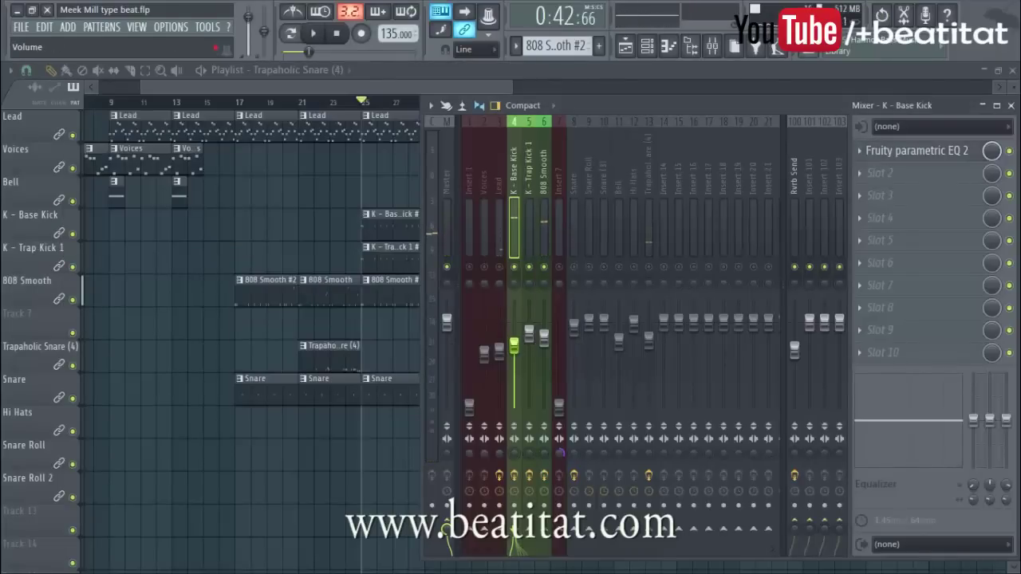
# Play both kicks with the 808 Smooth track and check each of the three mixer tracks.
pyautogui.press('space')
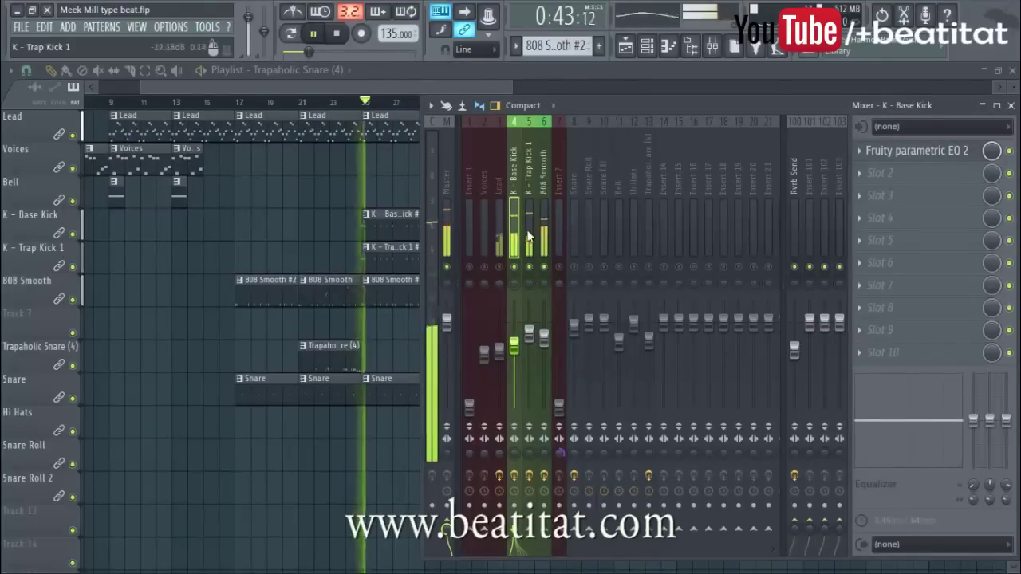
pyautogui.click(532, 221)
pyautogui.press('space')
pyautogui.click(545, 214)
pyautogui.click(529, 216)
pyautogui.click(515, 217)
# Add Fruity Limiter to the third effect slot of the K - Trap Kick 1 track and switch it to compressor mode.
pyautogui.click(525, 216)
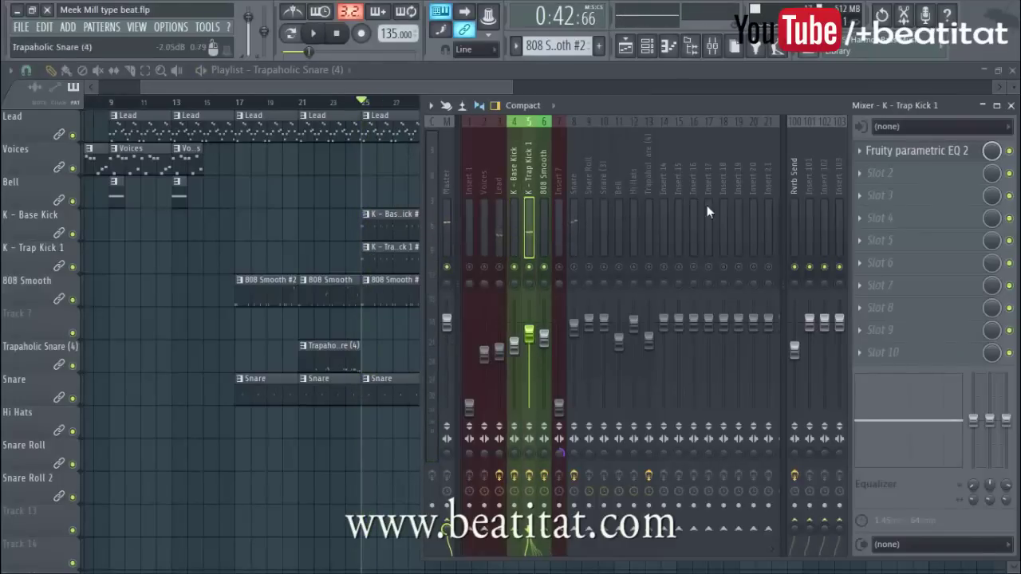
pyautogui.click(885, 196)
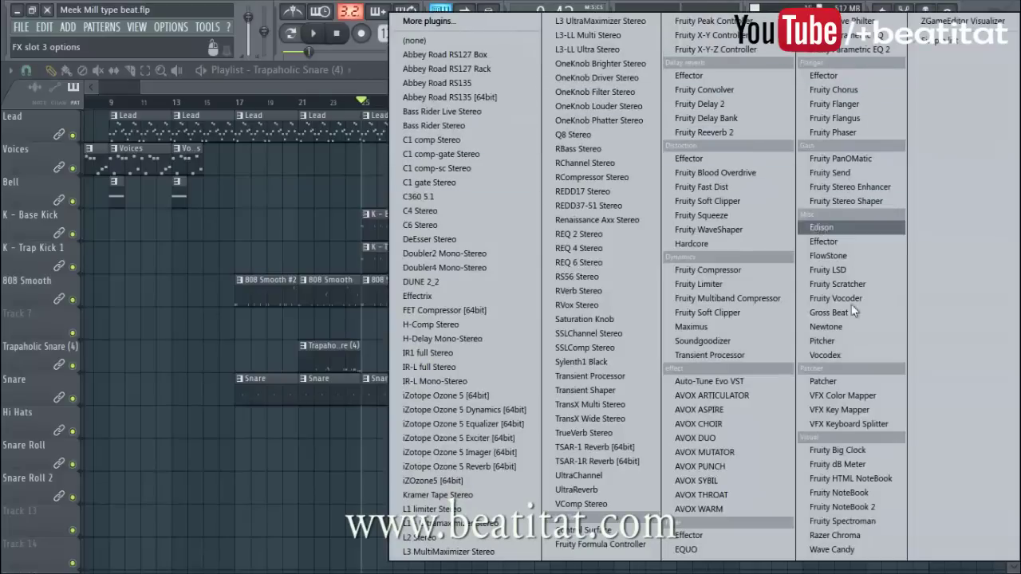
pyautogui.click(764, 279)
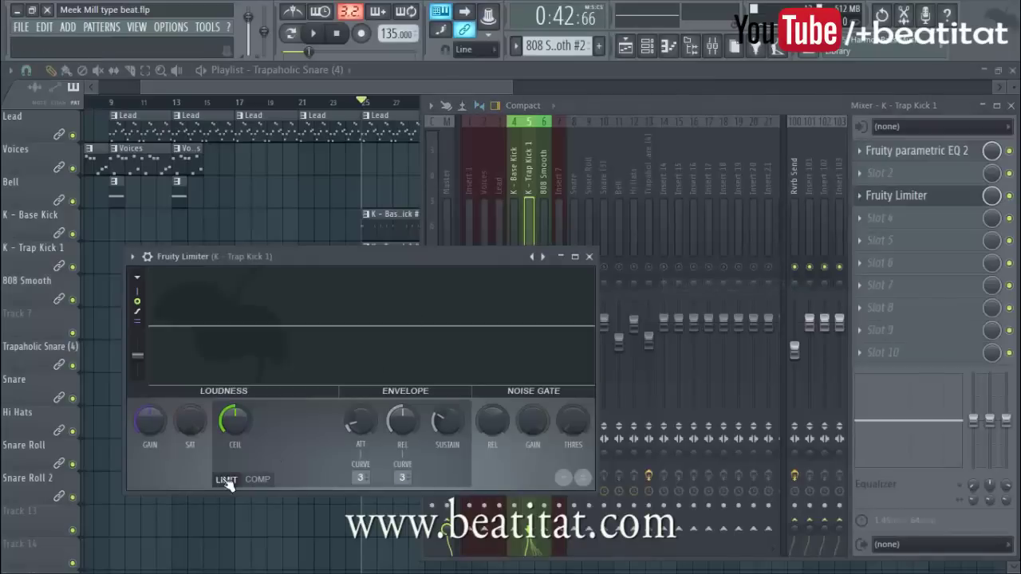
pyautogui.click(257, 480)
# Lower the trap kick compressor's threshold, raise its knee and adjust its ratio while auditioning the kick.
pyautogui.moveTo(248, 431); pyautogui.dragTo(249, 463)
pyautogui.press('space')
pyautogui.moveTo(276, 423); pyautogui.dragTo(276, 387)
pyautogui.press('space')
pyautogui.press('space')
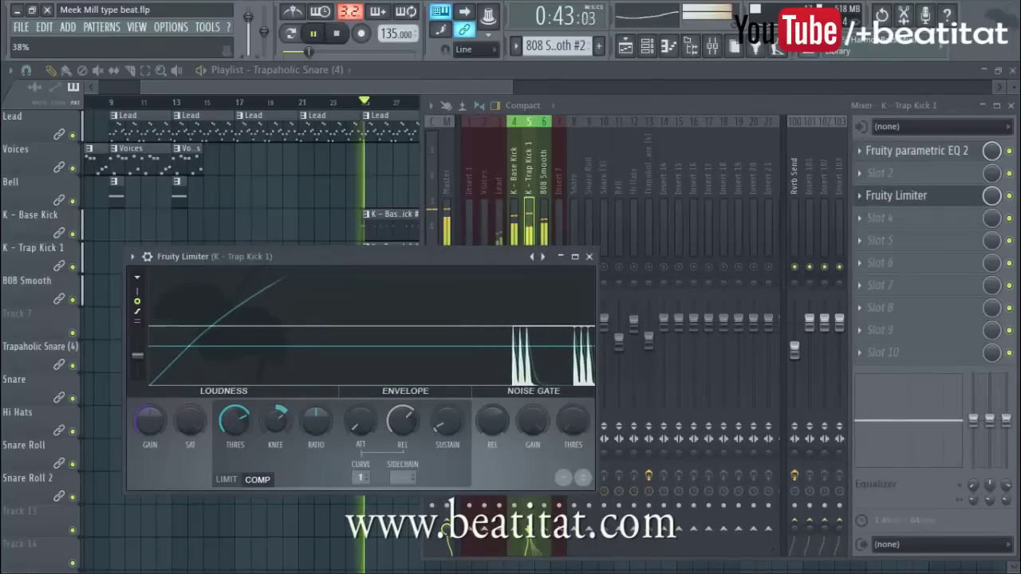
pyautogui.moveTo(315, 423); pyautogui.dragTo(315, 416)
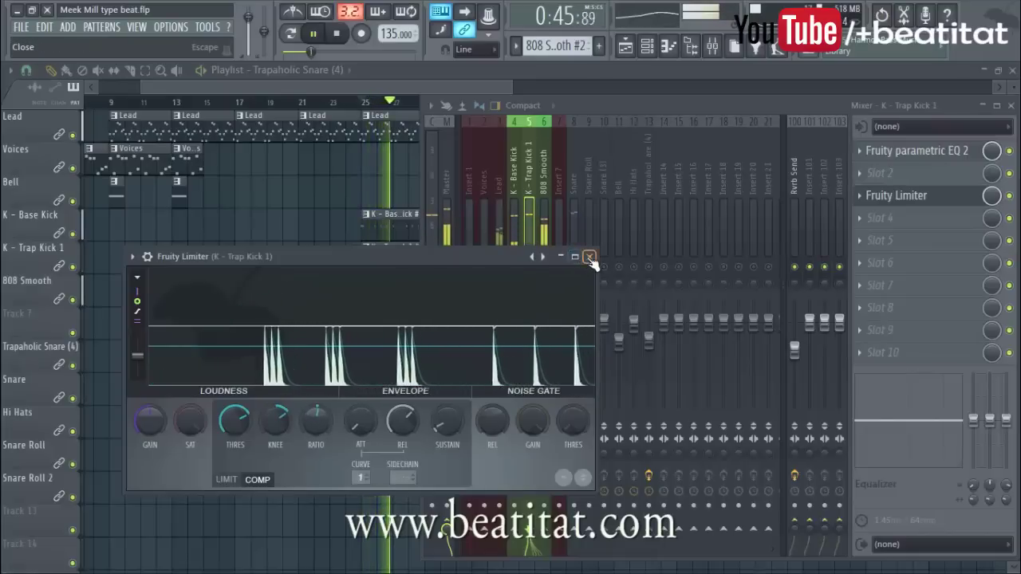
# Stop playback, reopen the K - Trap Kick 1 Fruity Limiter, set its compressor threshold to -5.2 dB and move it clear of the faders.
pyautogui.click(589, 256)
pyautogui.press('space')
pyautogui.click(902, 196)
pyautogui.click(901, 195)
pyautogui.click(902, 196)
pyautogui.moveTo(249, 427); pyautogui.dragTo(250, 428)
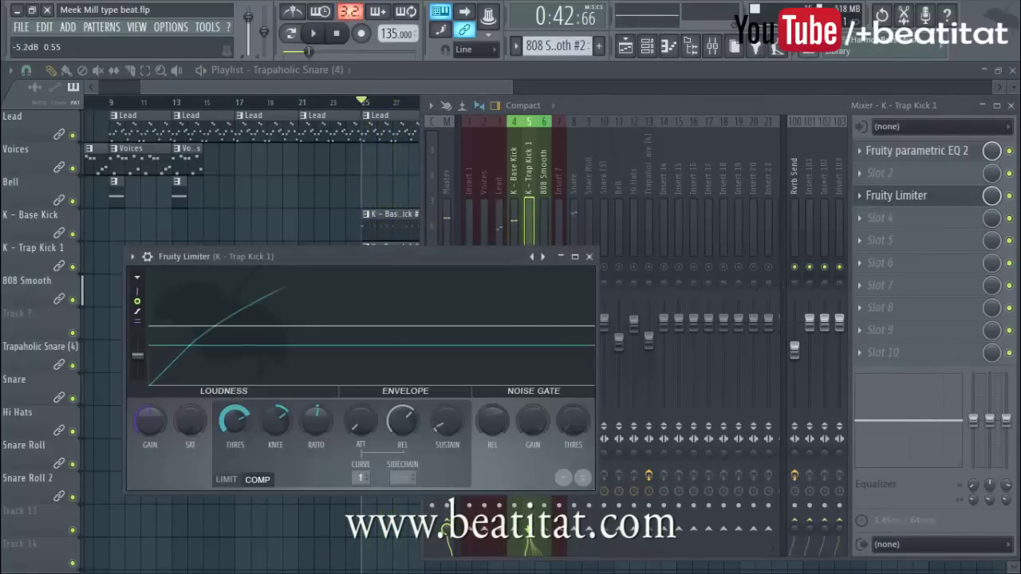
pyautogui.moveTo(531, 249); pyautogui.dragTo(436, 233)
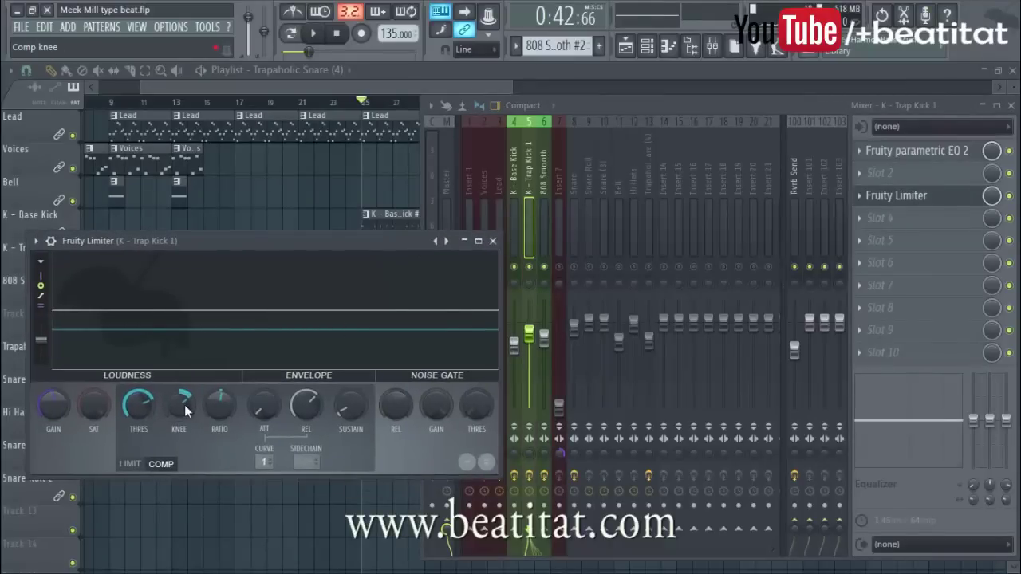
# Audition the compressed trap kick, close the limiter and unmute all mixer tracks to hear the full beat.
pyautogui.press('space')
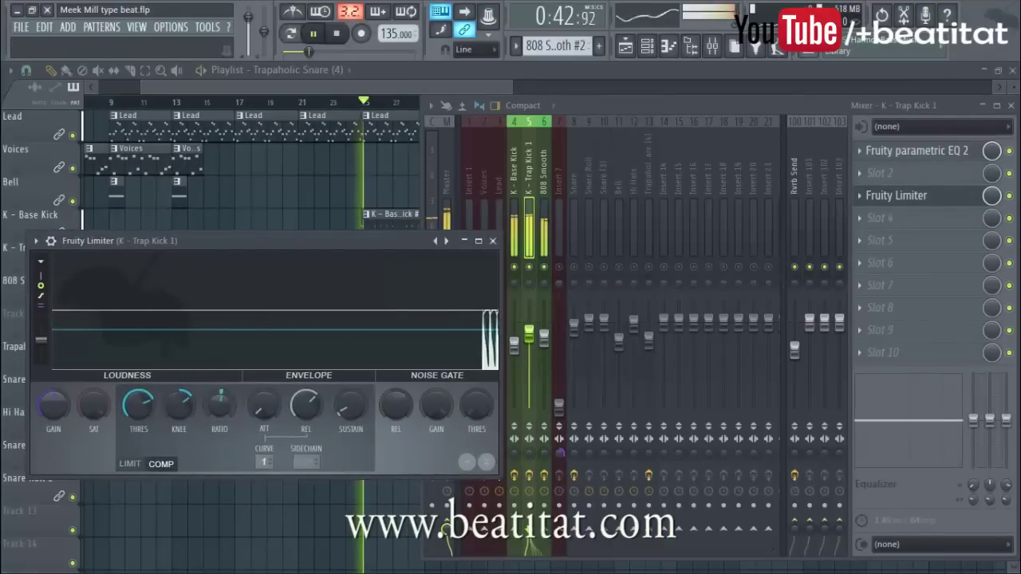
pyautogui.press('space')
pyautogui.click(492, 240)
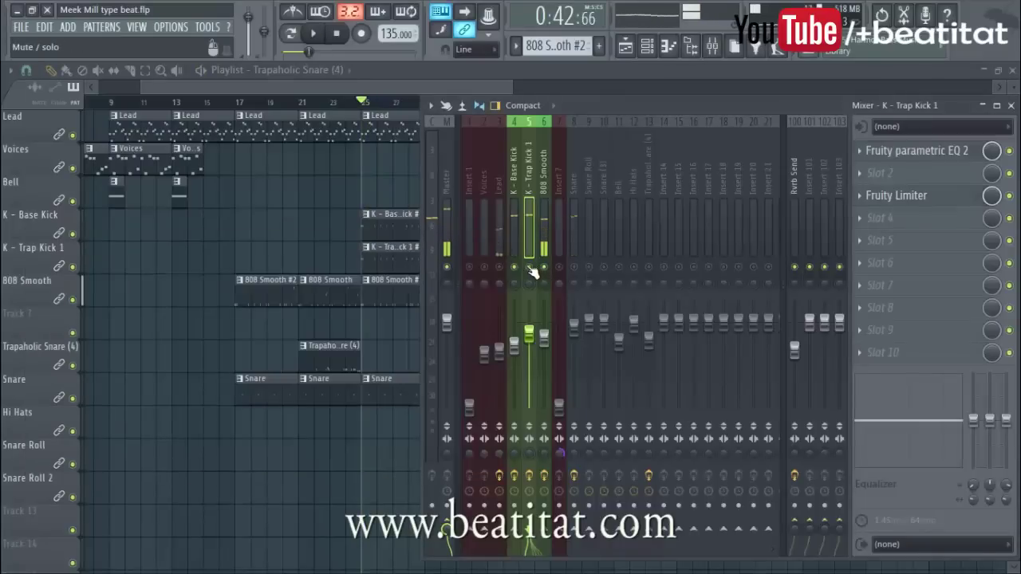
pyautogui.press('space')
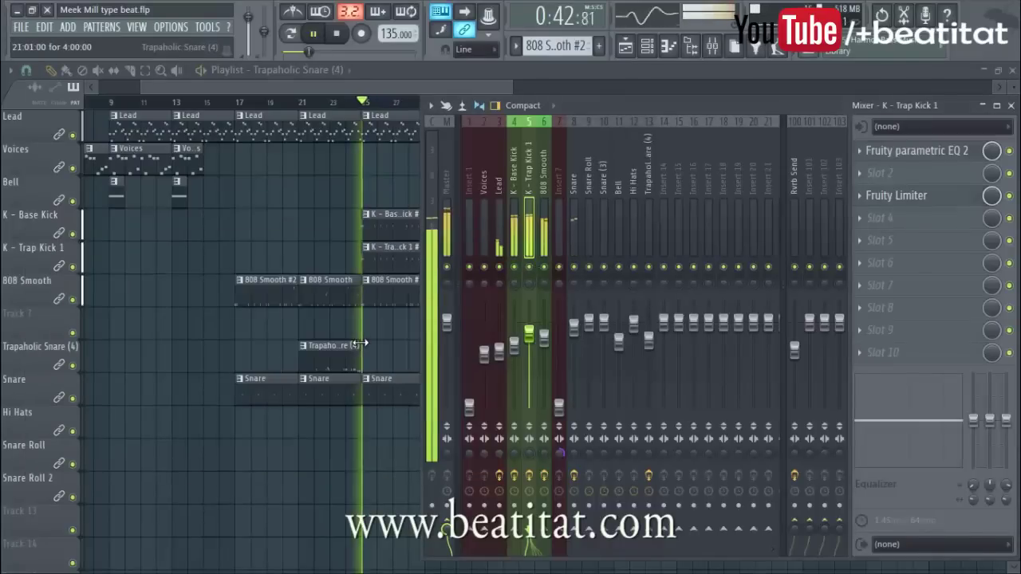
# Rebalance the faders during playback: K - Trap Kick 1 to -2.7 dB, K - Base Kick to -5.8 dB, 808 Smooth to -5.0 dB, and lower Hi Hats.
pyautogui.click(544, 338)
pyautogui.click(527, 335)
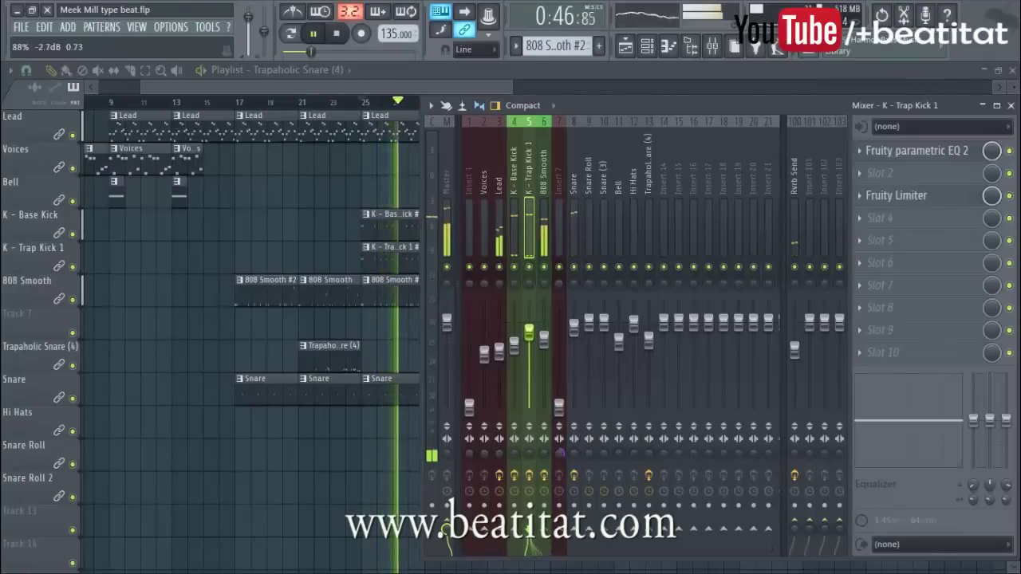
pyautogui.click(514, 341)
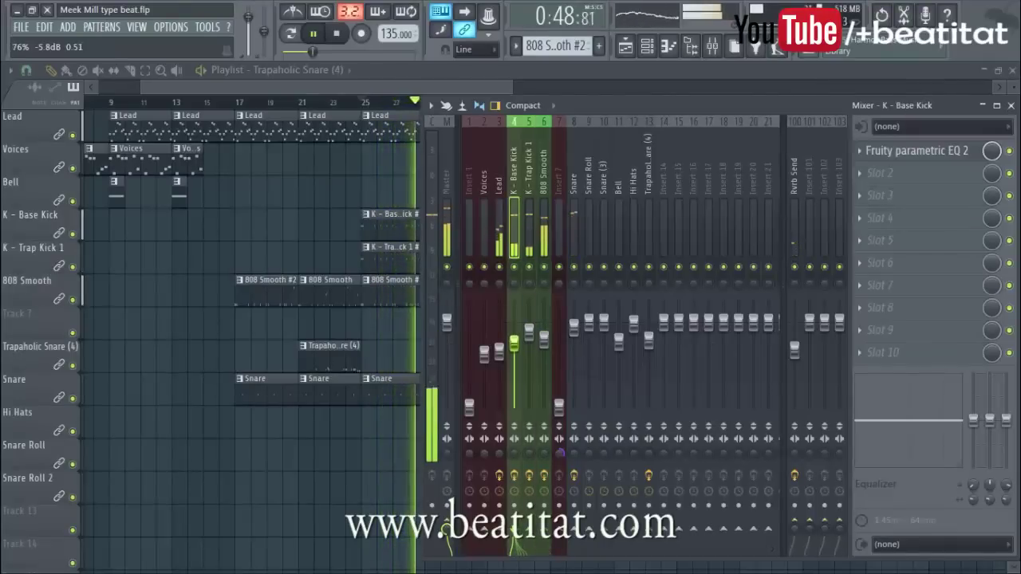
pyautogui.click(543, 340)
pyautogui.click(525, 227)
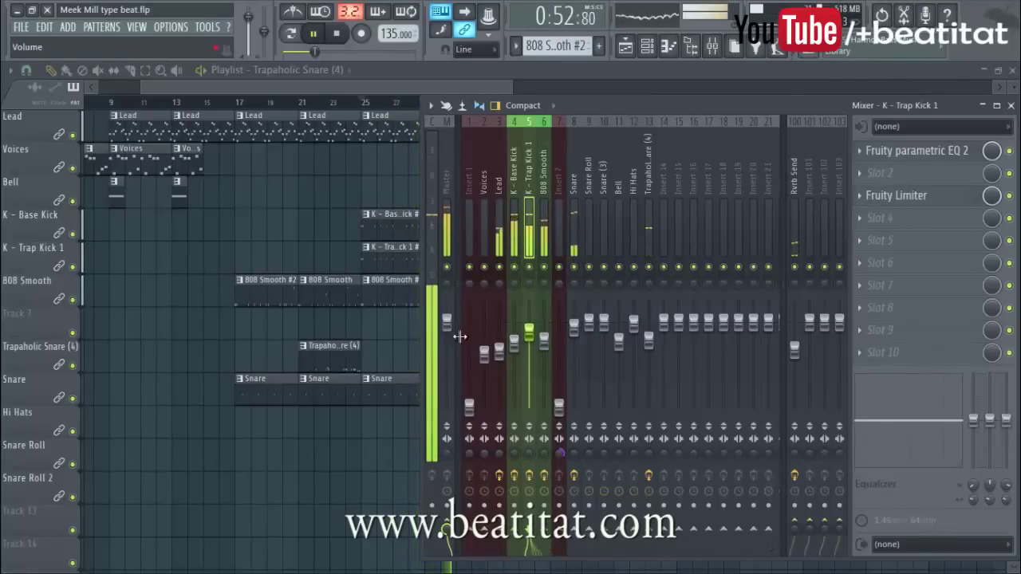
pyautogui.click(543, 340)
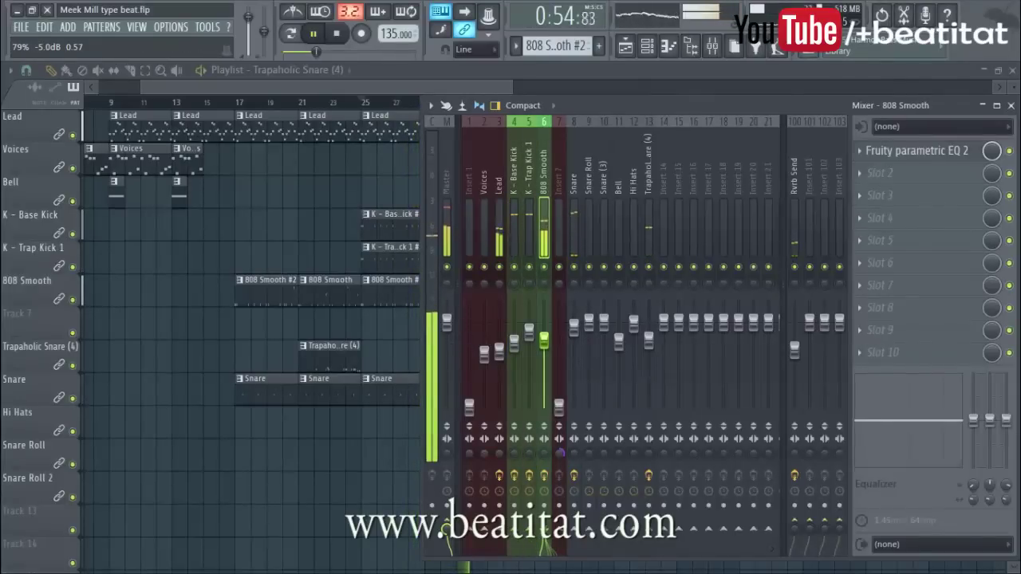
pyautogui.click(648, 241)
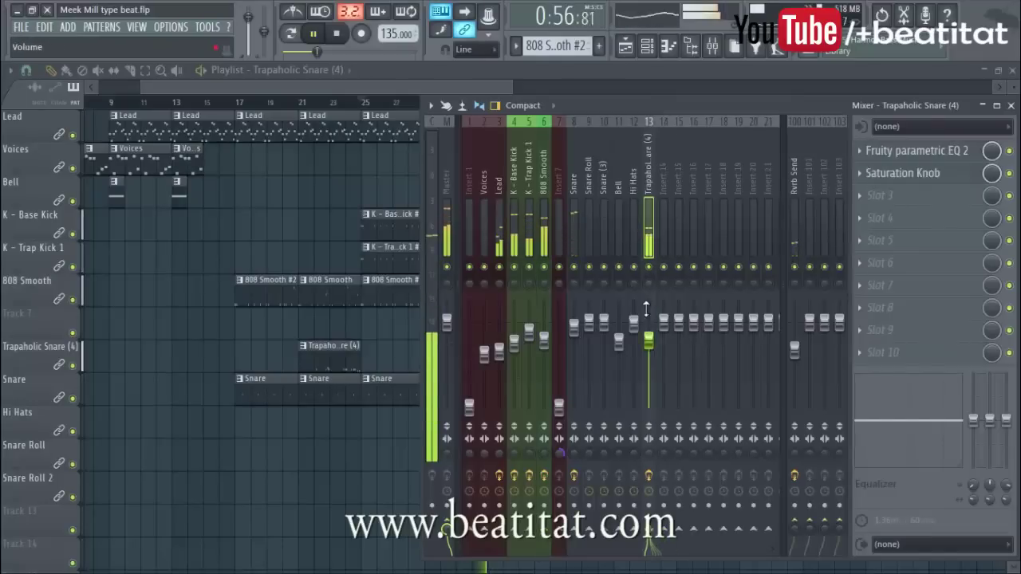
pyautogui.moveTo(633, 319); pyautogui.dragTo(633, 351)
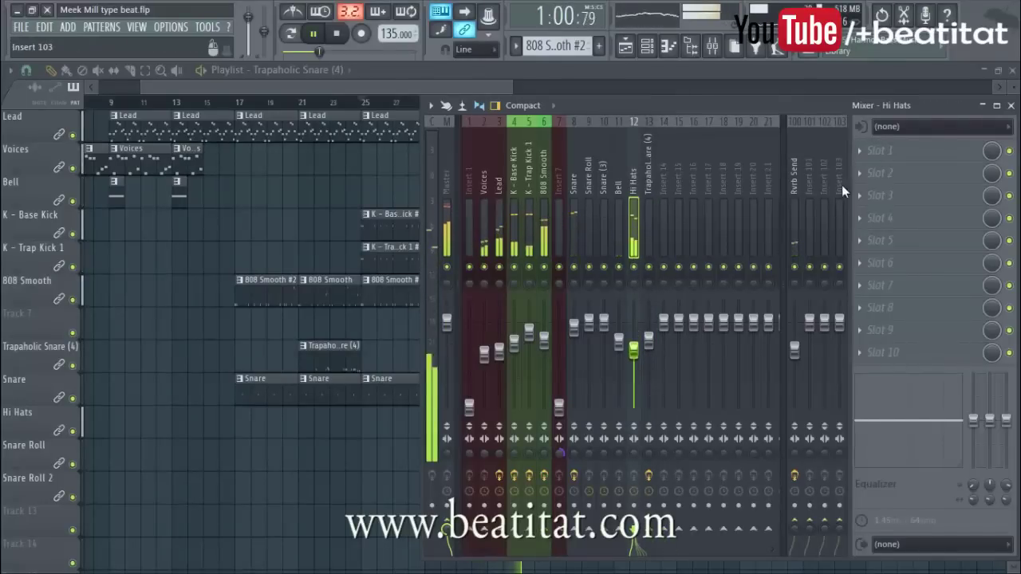
# Add Fruity parametric EQ 2 to the Hi Hats track's first effect slot and make band 1 a high-pass with a Gentle 4 slope.
pyautogui.click(897, 159)
pyautogui.click(867, 44)
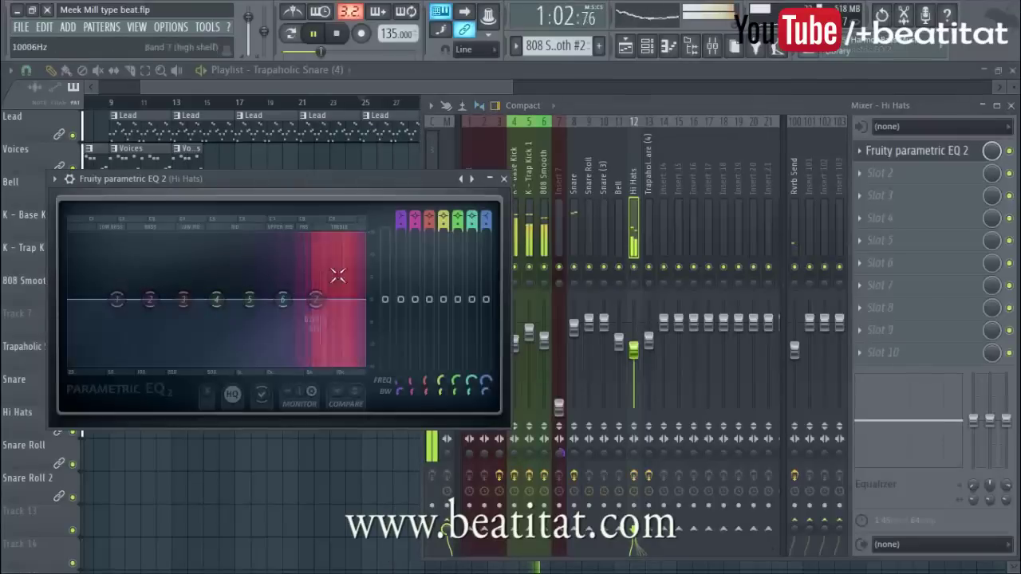
pyautogui.scroll(-4, 400, 217)
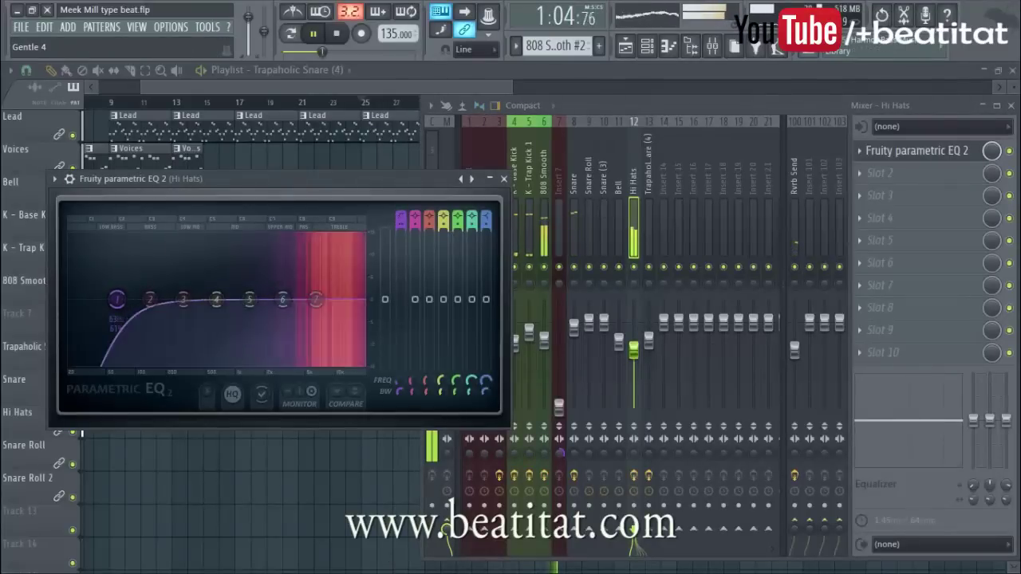
# Shape the Hi Hats EQ with the band 1 high pass at 1870 Hz, a slight band 6 boost and a lowered band 7.
pyautogui.moveTo(117, 300); pyautogui.dragTo(320, 292)
pyautogui.moveTo(250, 299)
pyautogui.mouseDown()
pyautogui.moveTo(272, 296)
pyautogui.moveTo(263, 299)
pyautogui.mouseUp()
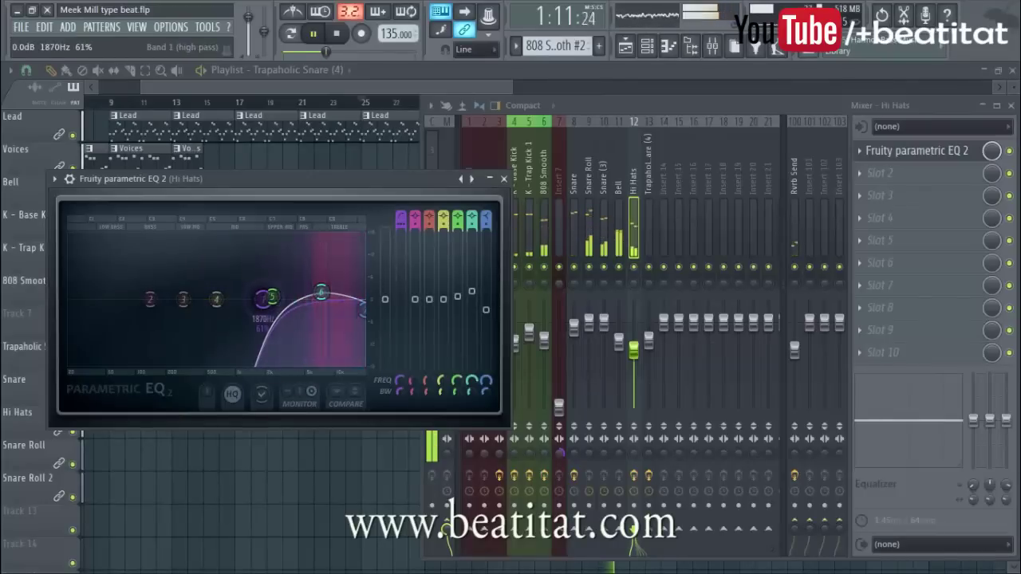
pyautogui.click(503, 179)
pyautogui.press('space')
# Select the Snare Roll mixer track and start song playback from bar 39 with the mixer shown.
pyautogui.click(604, 224)
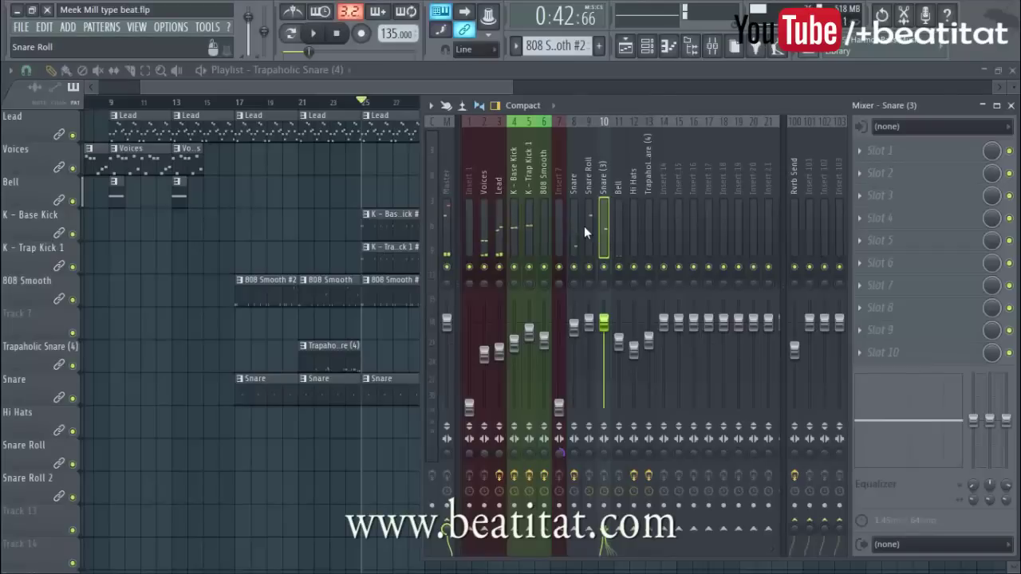
pyautogui.click(585, 226)
pyautogui.click(579, 226)
pyautogui.click(601, 218)
pyautogui.click(586, 223)
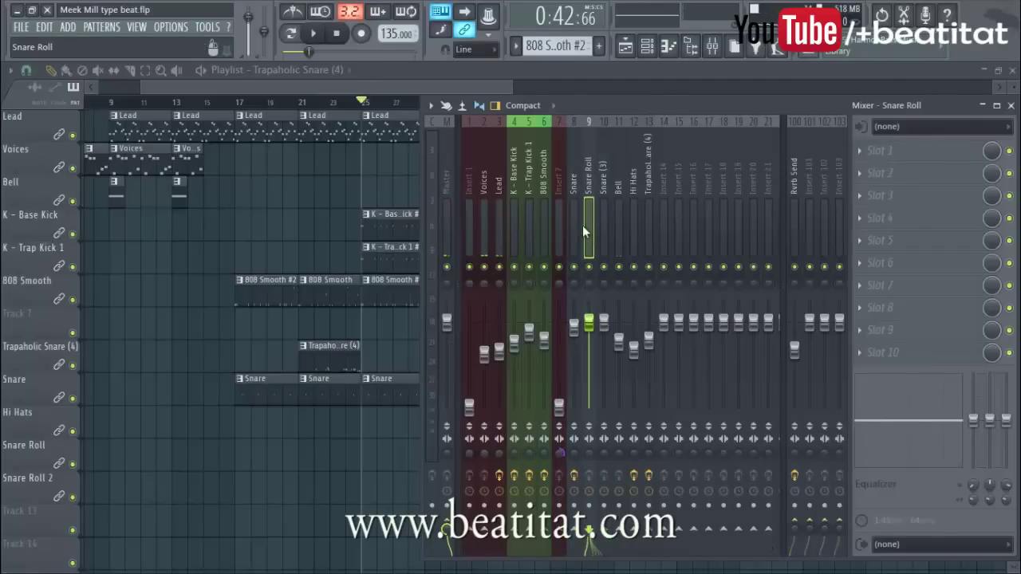
pyautogui.moveTo(394, 87); pyautogui.dragTo(439, 84)
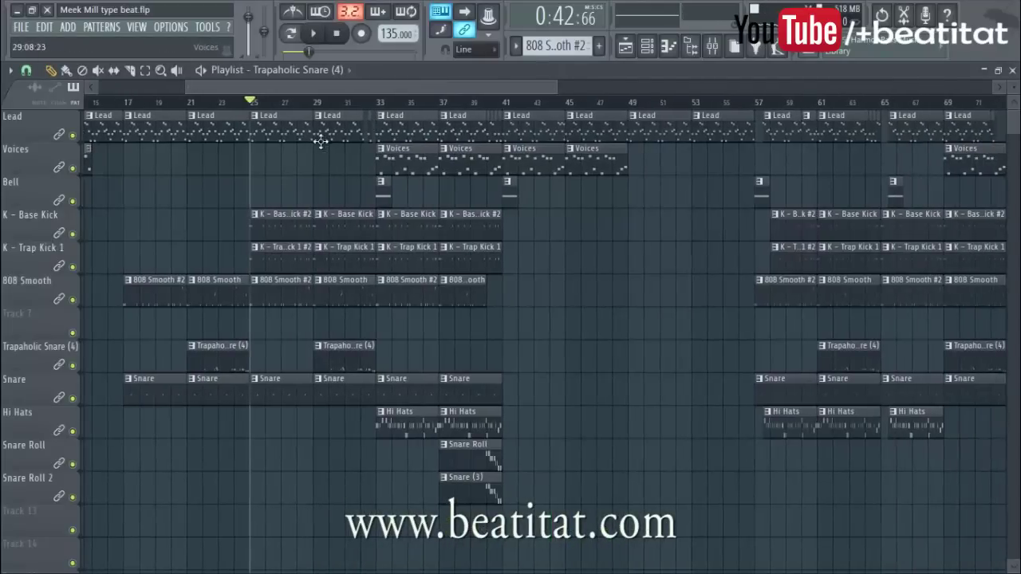
pyautogui.click(472, 105)
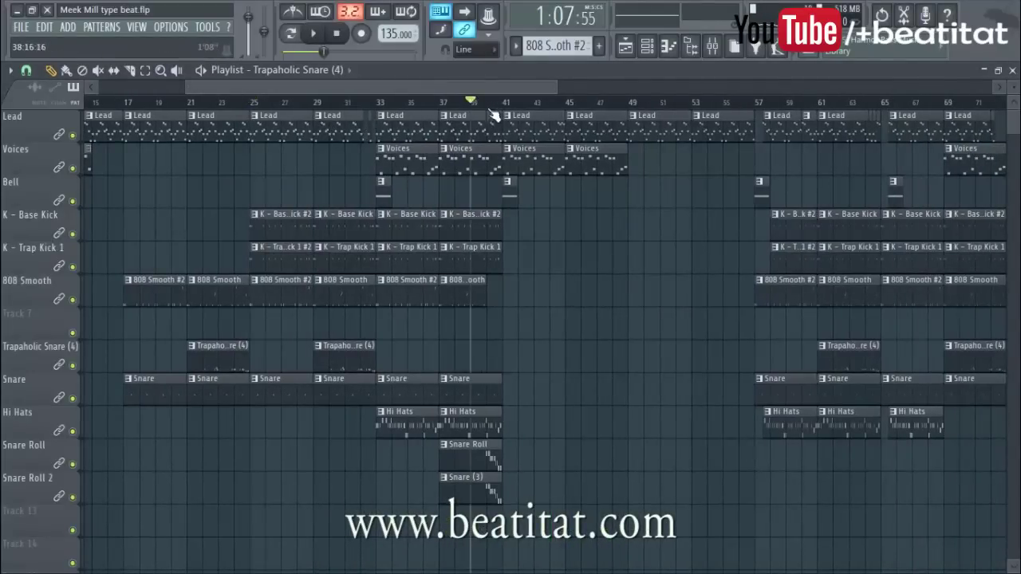
pyautogui.click(712, 48)
pyautogui.press('space')
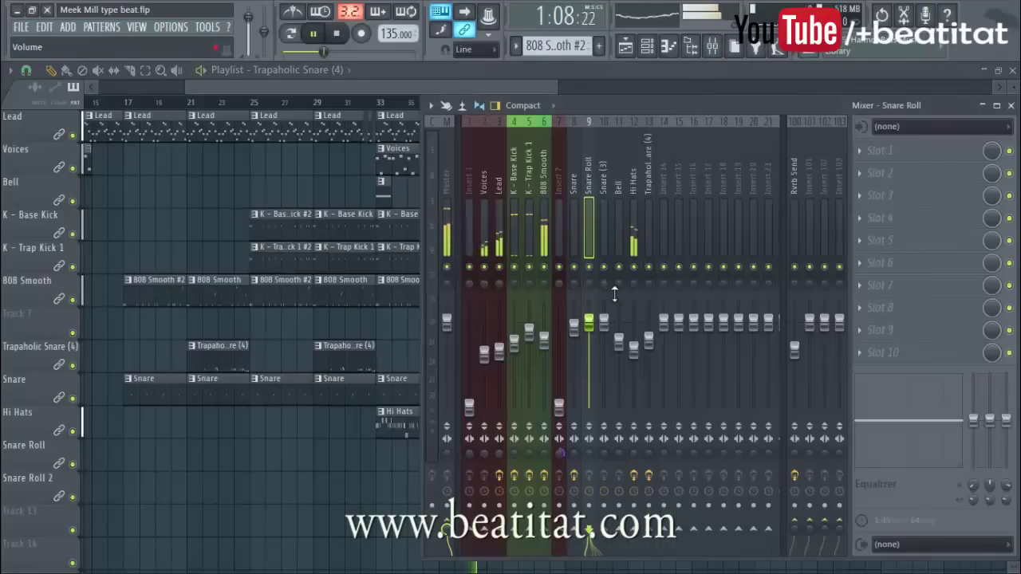
# Lower the Snare (3) fader to -7.6 dB and Snare Roll to -7.3 dB, and raise the Hi Hats fader slightly.
pyautogui.moveTo(589, 323); pyautogui.dragTo(604, 348)
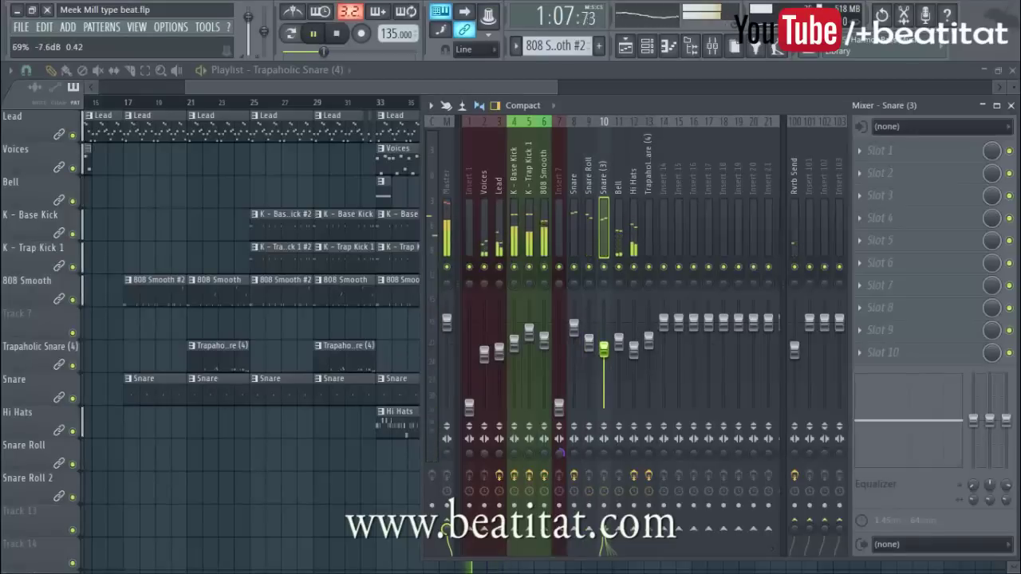
pyautogui.click(649, 209)
pyautogui.click(634, 350)
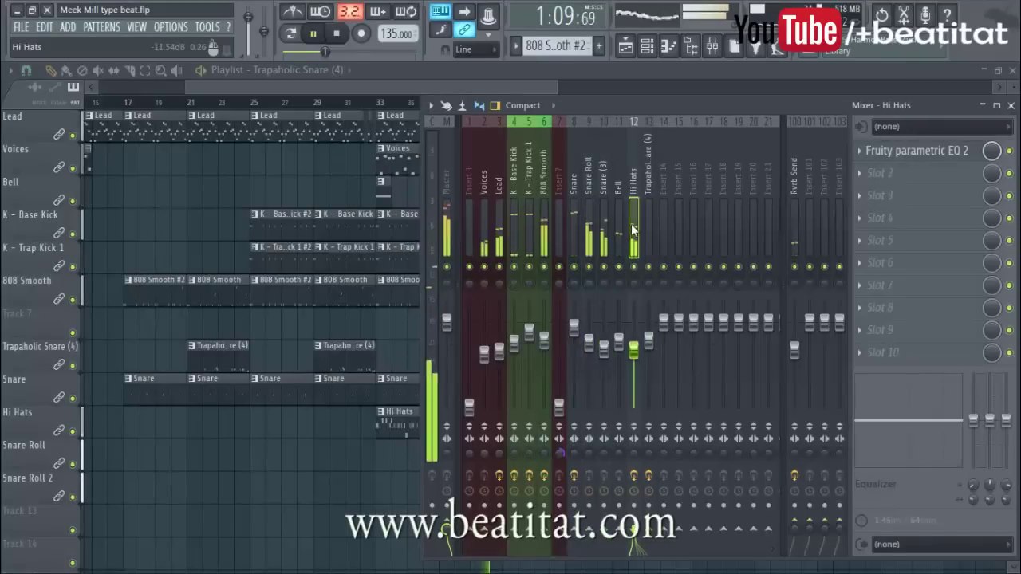
pyautogui.moveTo(638, 356); pyautogui.dragTo(640, 341)
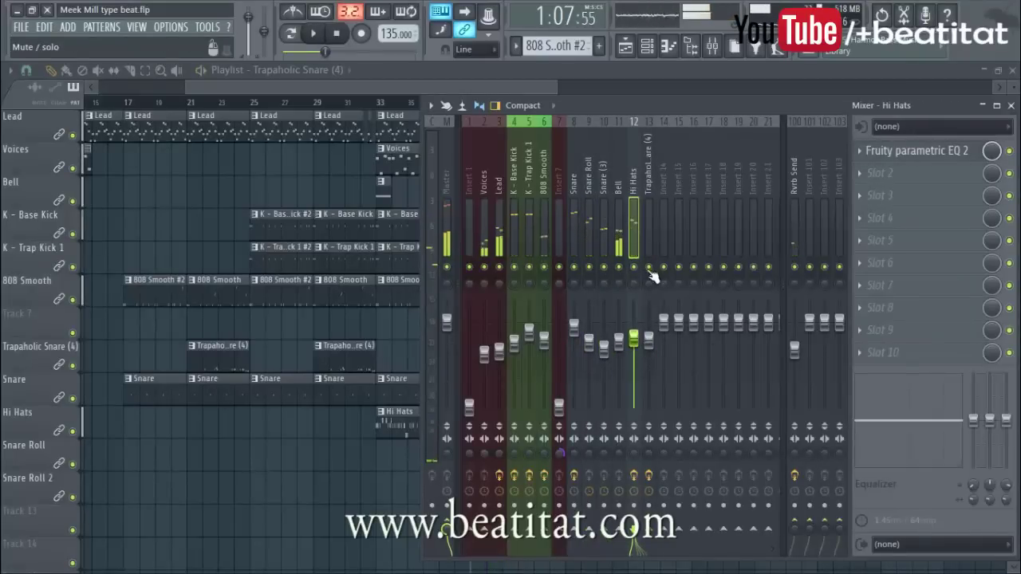
pyautogui.click(589, 227)
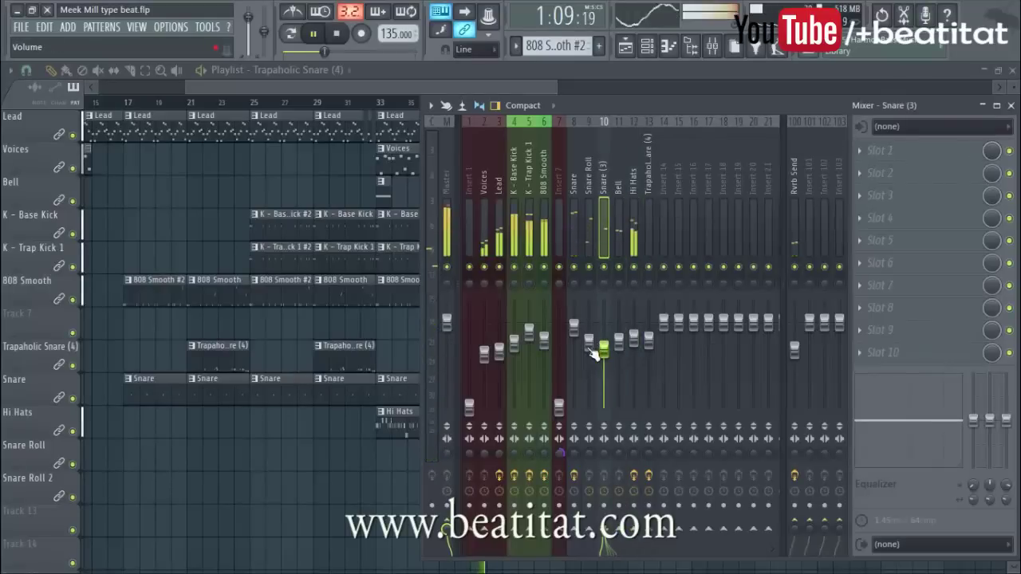
pyautogui.moveTo(588, 342); pyautogui.dragTo(588, 348)
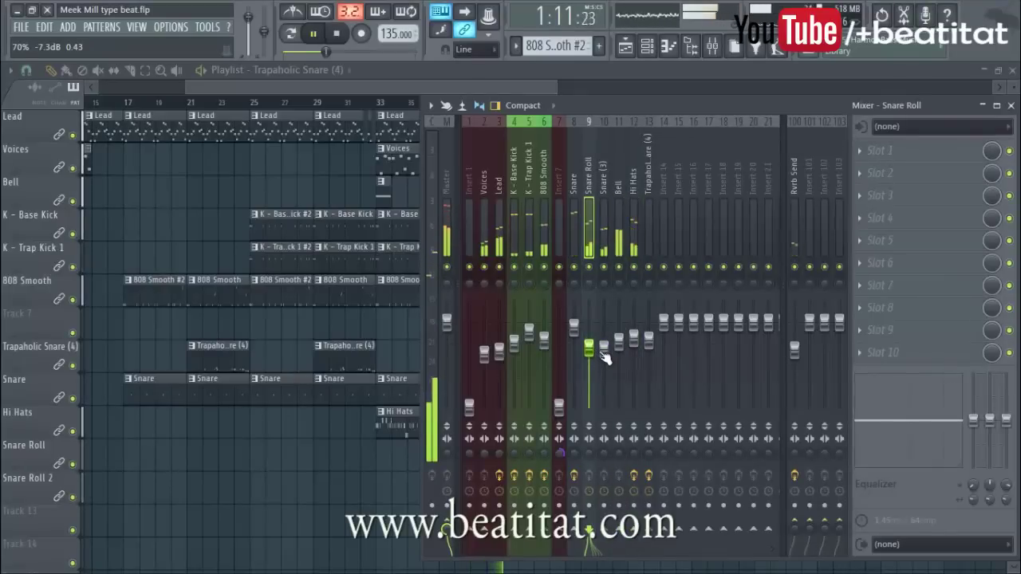
# Add Fruity parametric EQ 2 to Snare Roll with a band 1 high pass, a band 4 dip and band 5 at 1.4 dB, 1539 Hz.
pyautogui.click(965, 147)
pyautogui.press('space')
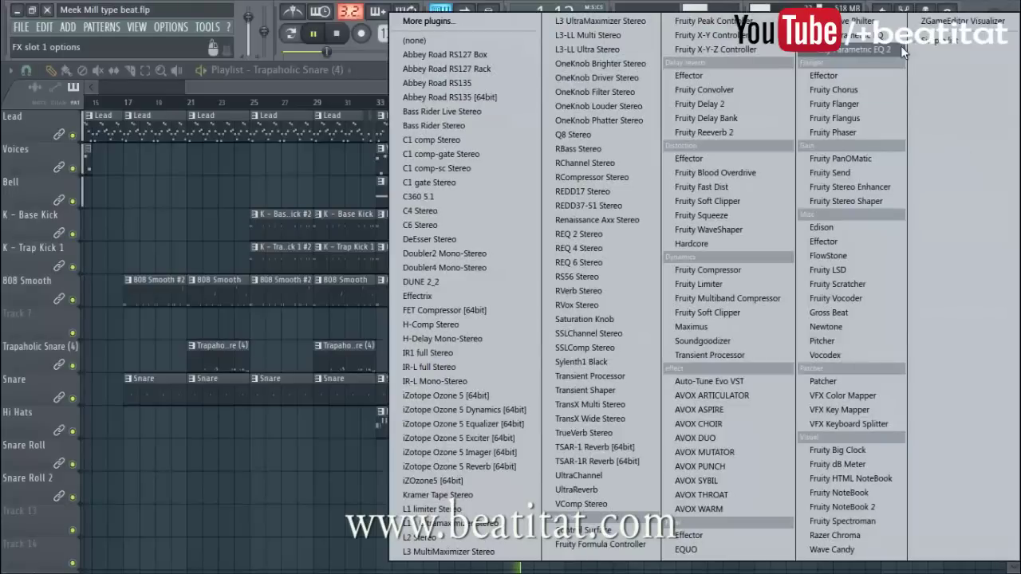
pyautogui.click(900, 45)
pyautogui.moveTo(440, 257)
pyautogui.mouseDown()
pyautogui.moveTo(441, 279)
pyautogui.moveTo(441, 252)
pyautogui.mouseUp()
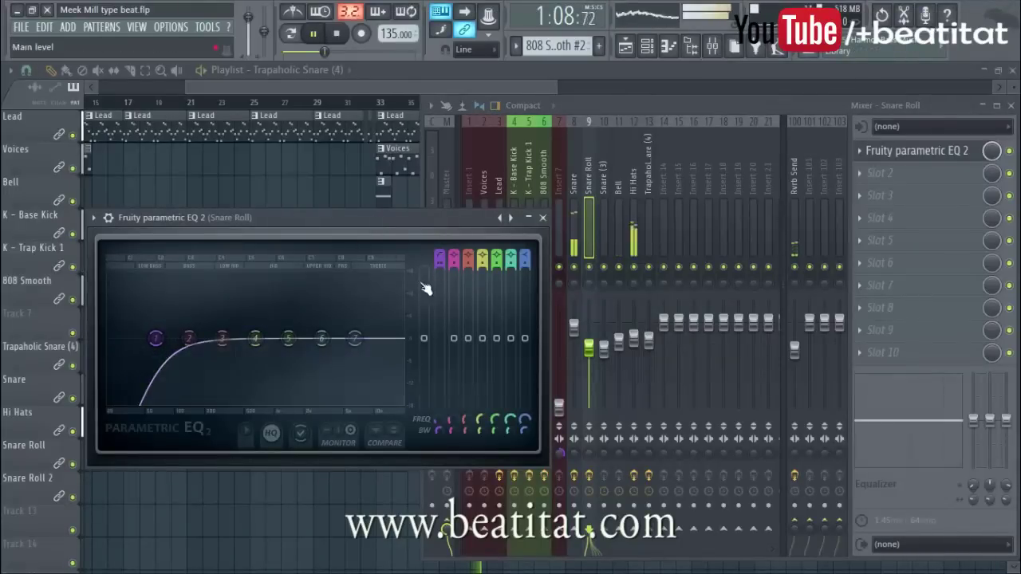
pyautogui.moveTo(157, 339); pyautogui.dragTo(296, 335)
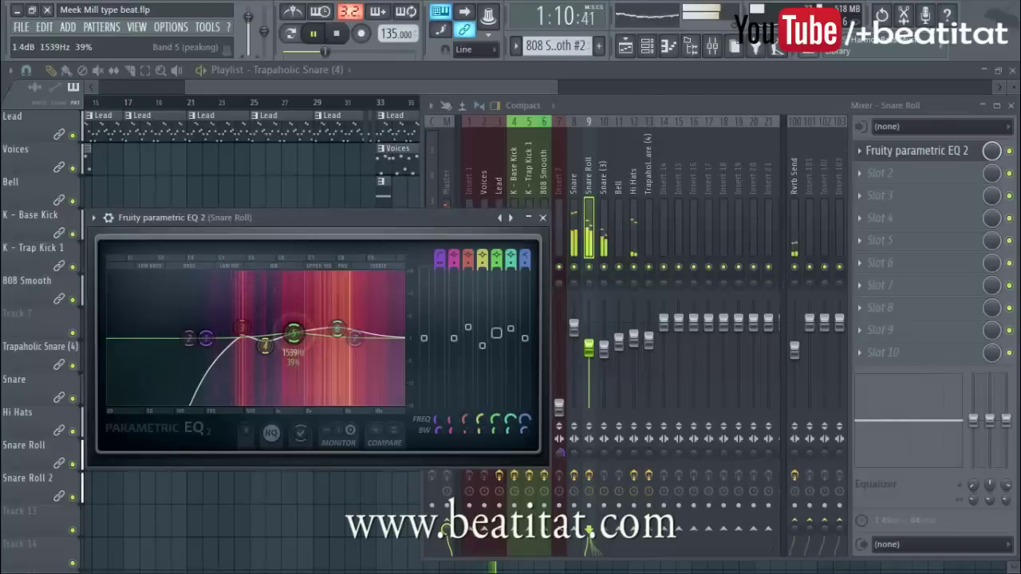
pyautogui.click(543, 218)
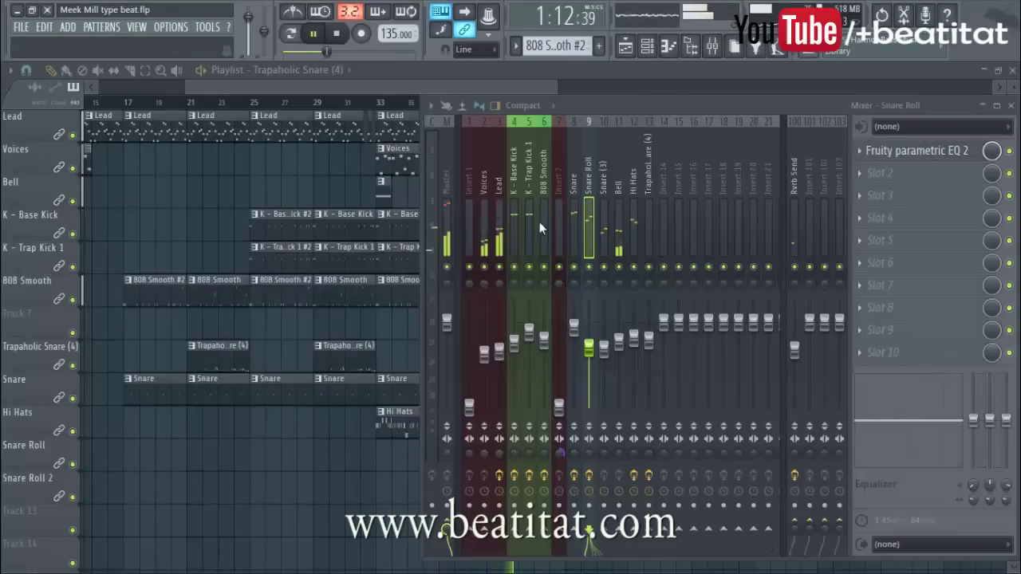
# Add Fruity parametric EQ 2 to Snare (3) with a band 1 high pass, slight boosts on bands 4 and 6, and a small band 5 cut.
pyautogui.click(606, 225)
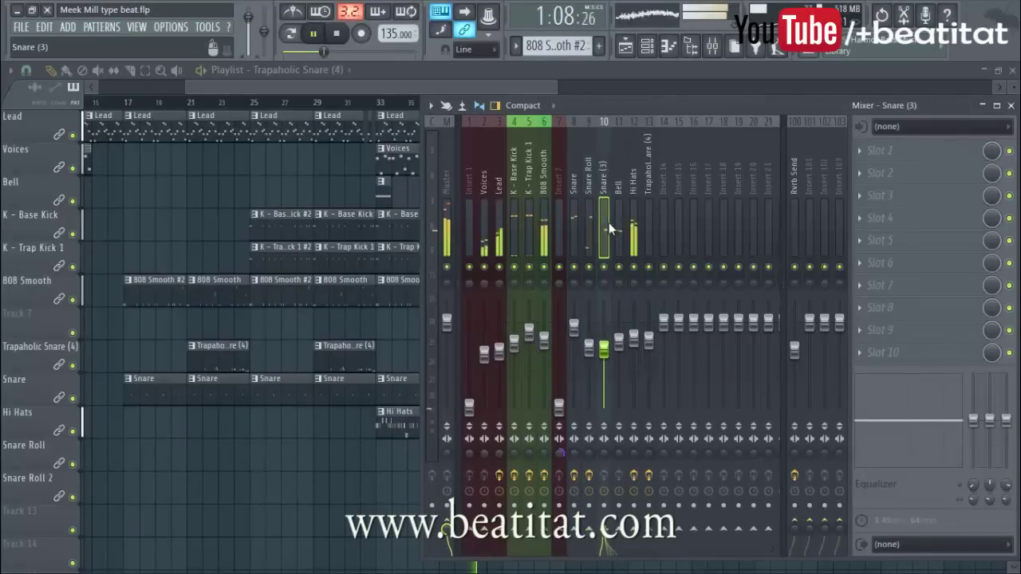
pyautogui.click(861, 152)
pyautogui.click(865, 50)
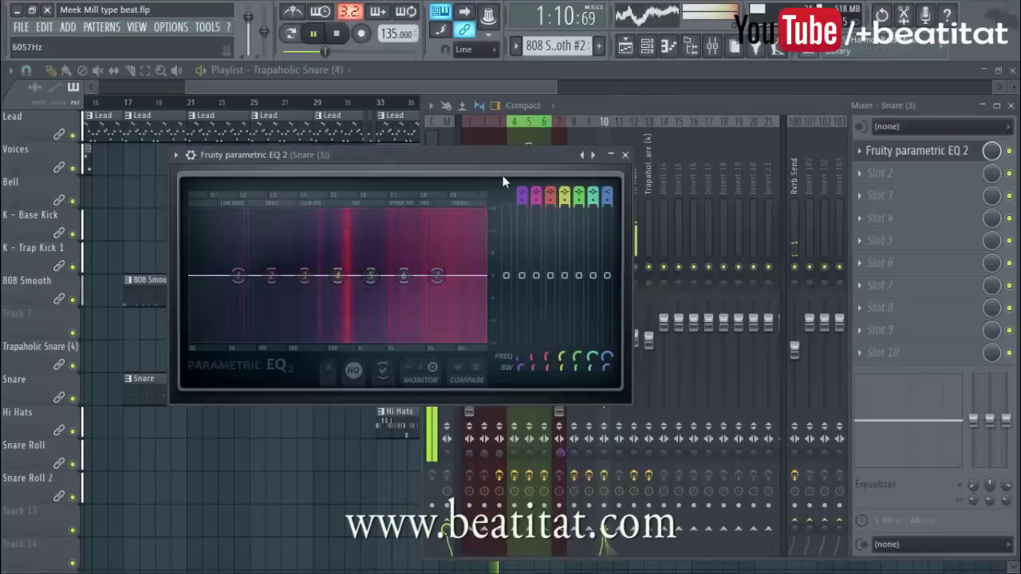
pyautogui.moveTo(522, 196); pyautogui.dragTo(522, 216)
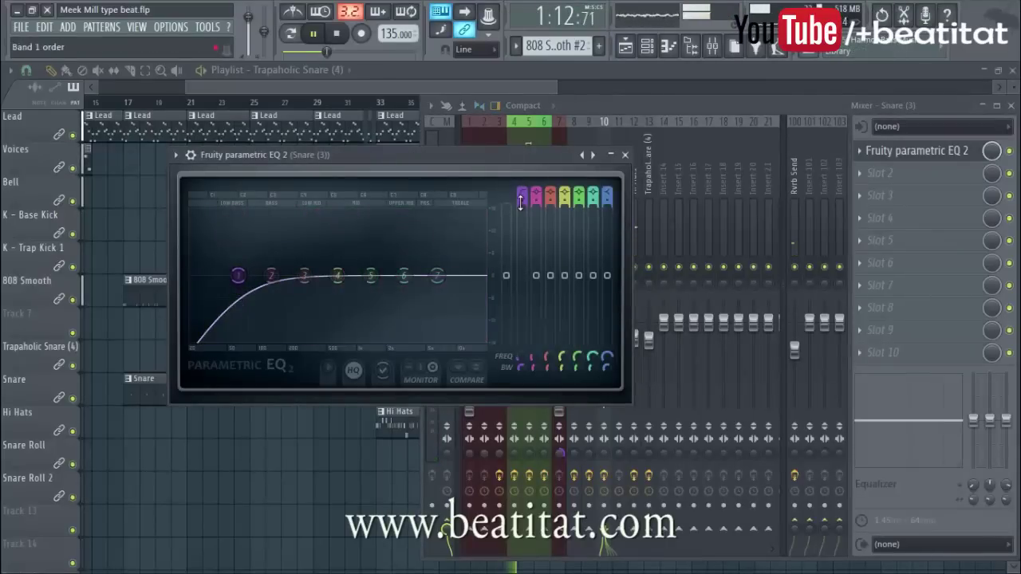
pyautogui.moveTo(239, 276); pyautogui.dragTo(271, 275)
pyautogui.moveTo(338, 276); pyautogui.dragTo(472, 276)
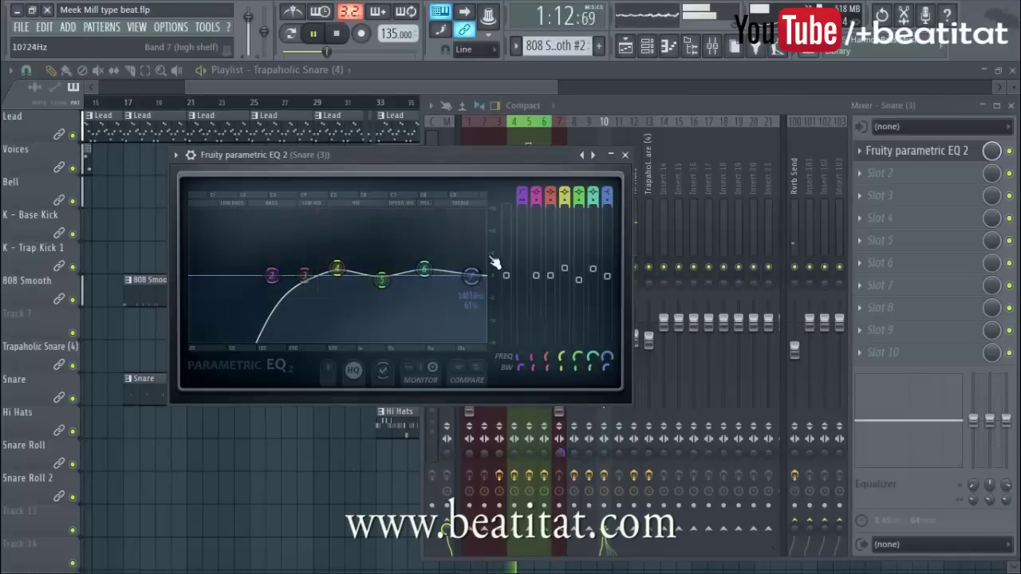
pyautogui.click(624, 154)
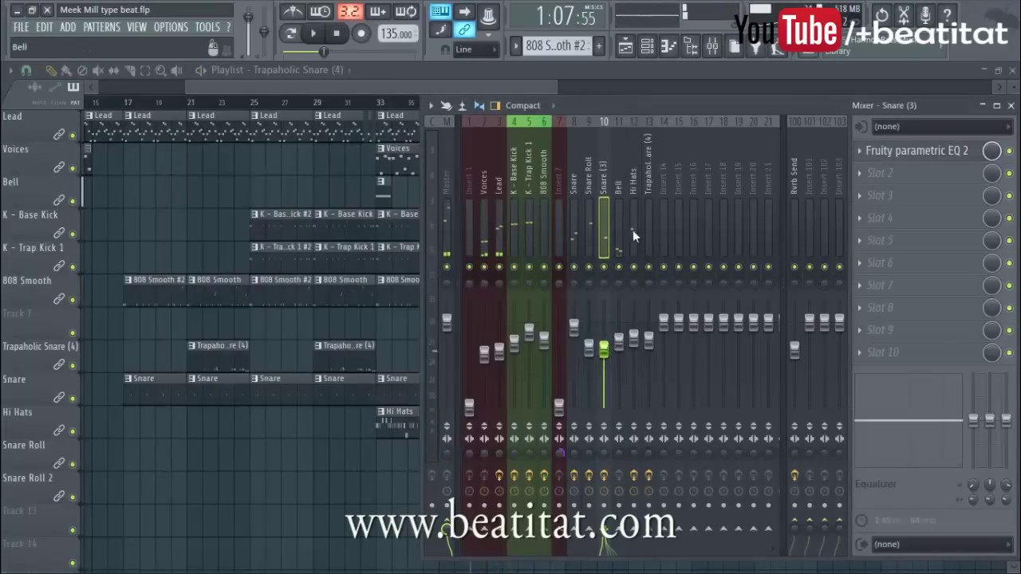
# Send the Hi Hats mixer track to Rvrb Send at a level of 16%.
pyautogui.click(620, 210)
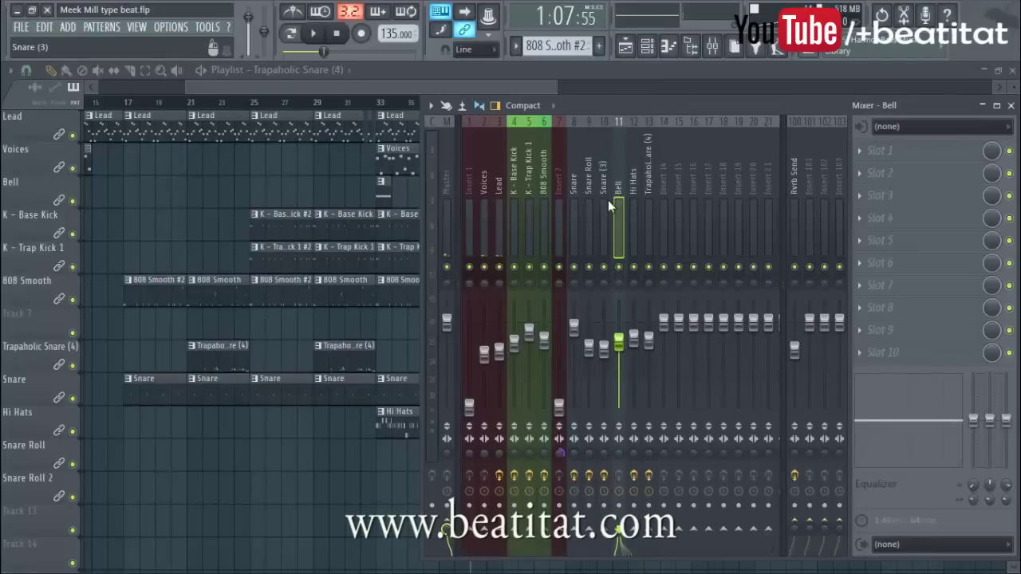
pyautogui.click(559, 222)
pyautogui.click(588, 215)
pyautogui.click(632, 198)
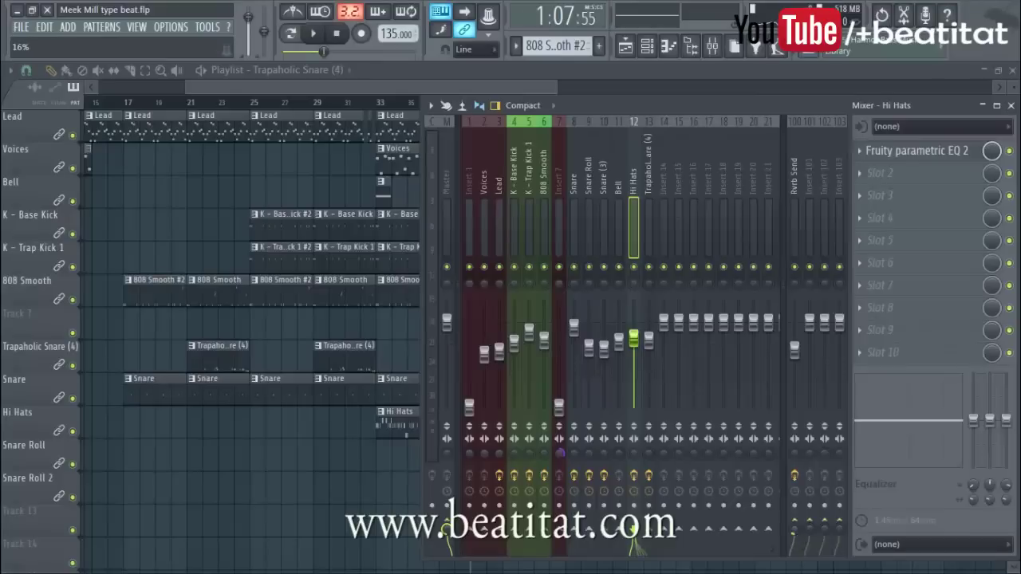
# Add Fruity Stereo Enhancer to slot 3 of the Rvrb Send track and set its stereo separation to 35% separated.
pyautogui.click(795, 215)
pyautogui.press('space')
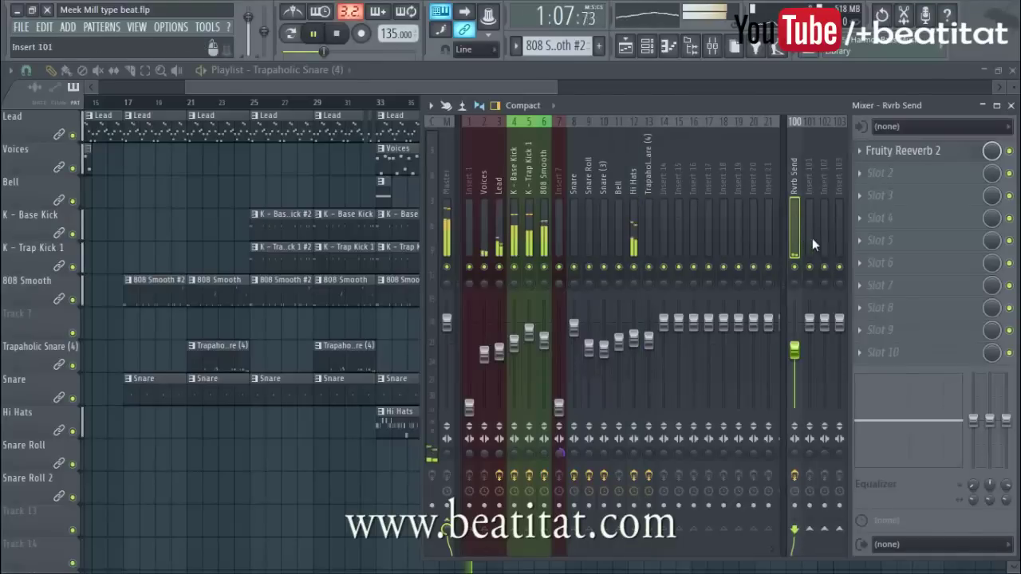
pyautogui.click(905, 207)
pyautogui.click(871, 212)
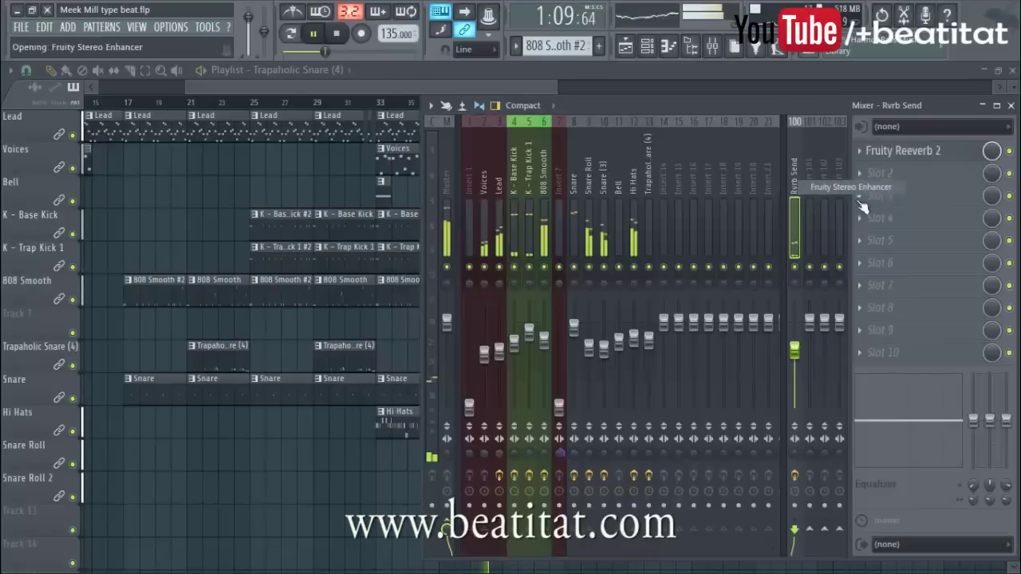
pyautogui.moveTo(117, 273); pyautogui.dragTo(117, 294)
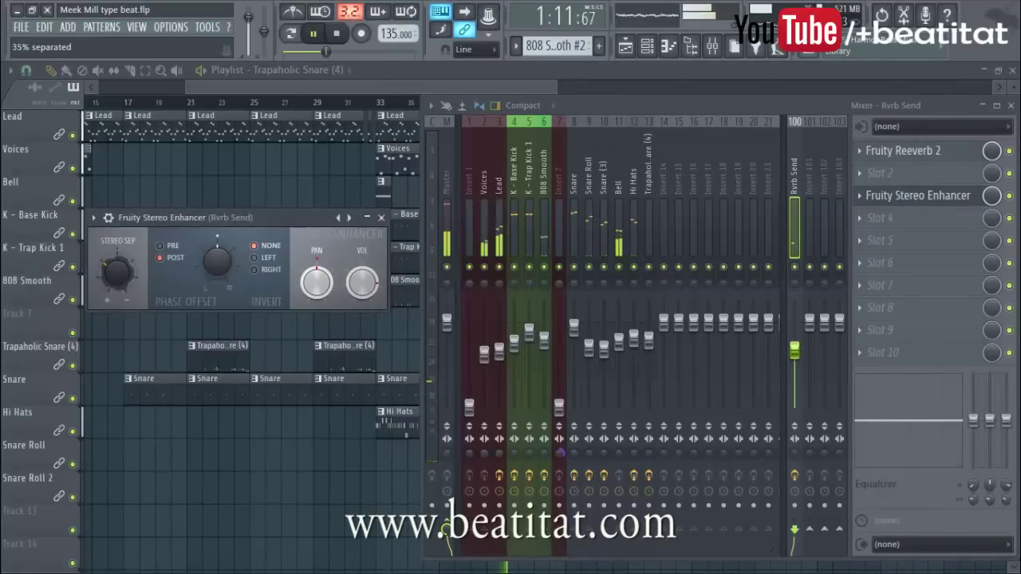
pyautogui.click(381, 217)
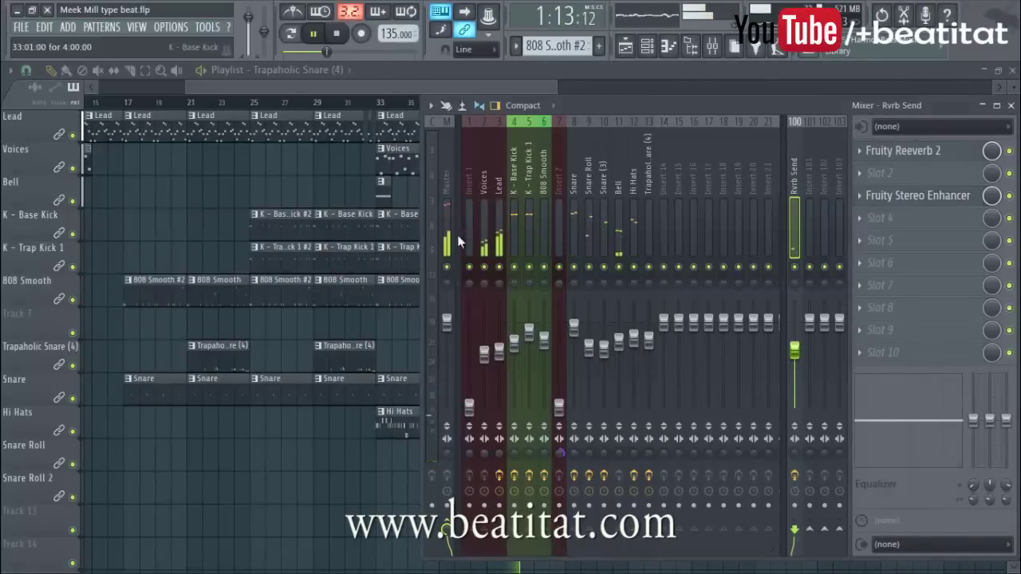
# Set the Hi Hats send level to Rvrb Send to 29% and lower the Hi Hats fader slightly.
pyautogui.click(648, 246)
pyautogui.click(619, 245)
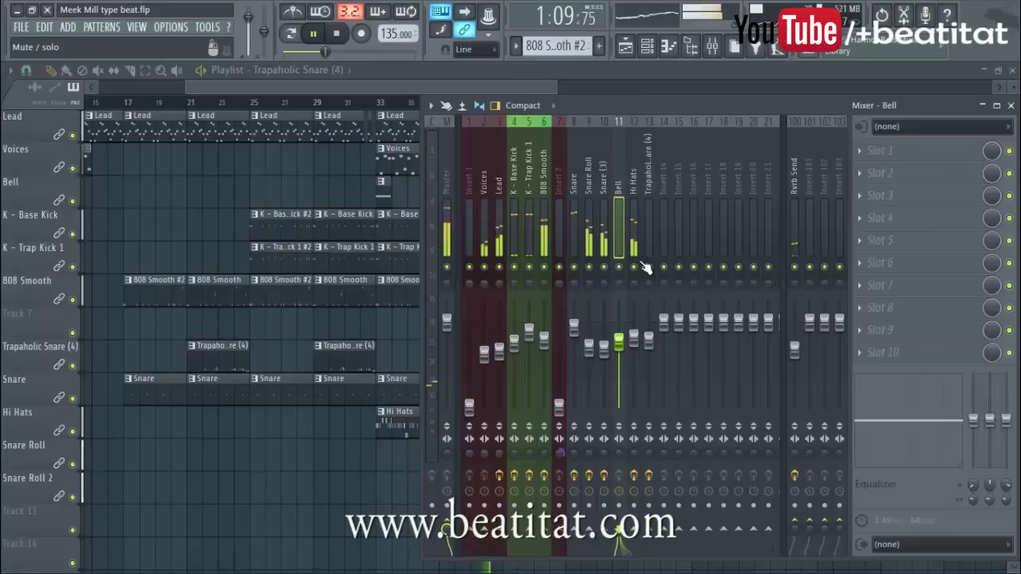
pyautogui.click(635, 249)
pyautogui.press('space')
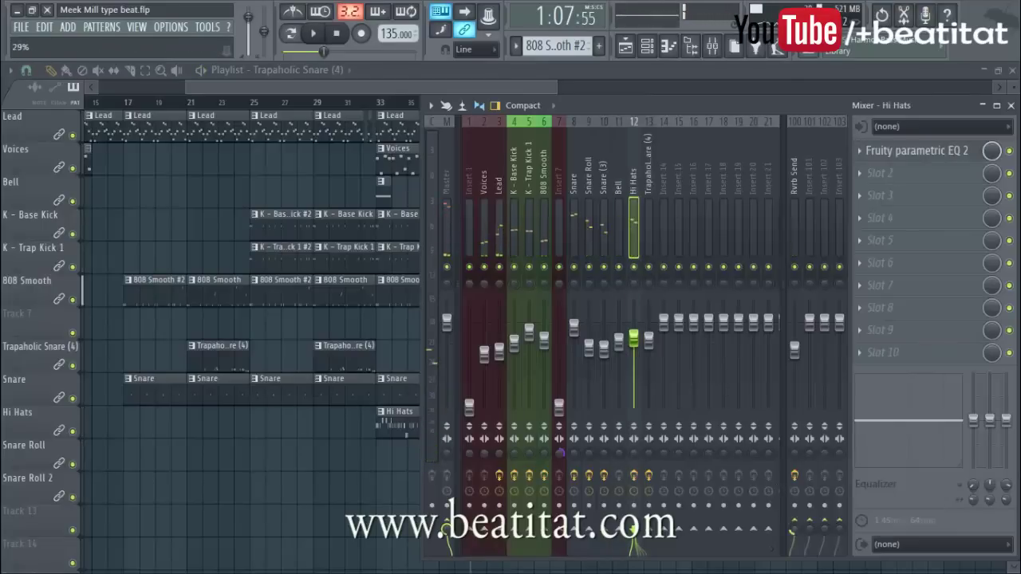
pyautogui.press('space')
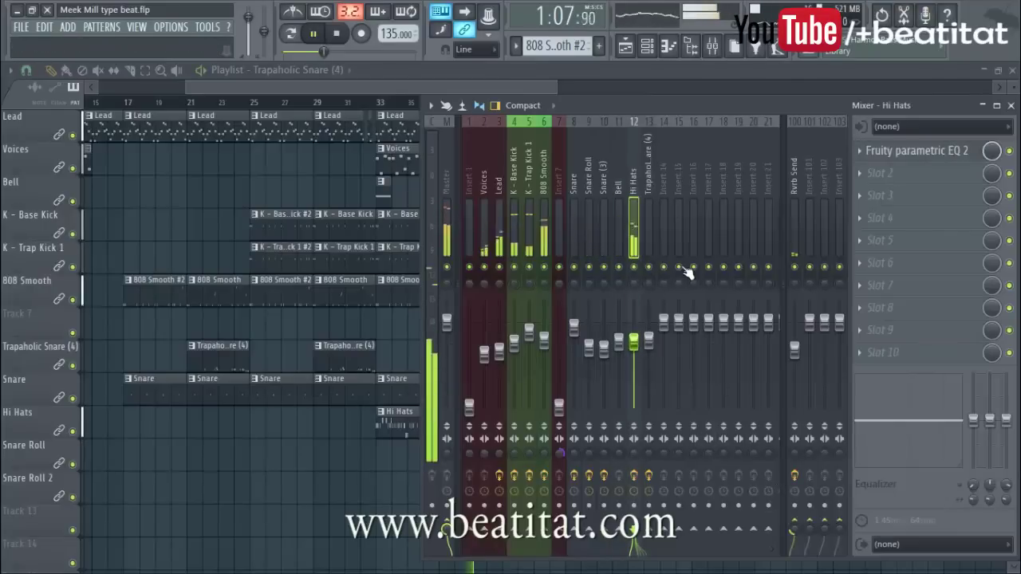
# Raise the Voices fader slightly, then solo the track and load Fruity parametric EQ 2 in its first effect slot.
pyautogui.click(483, 226)
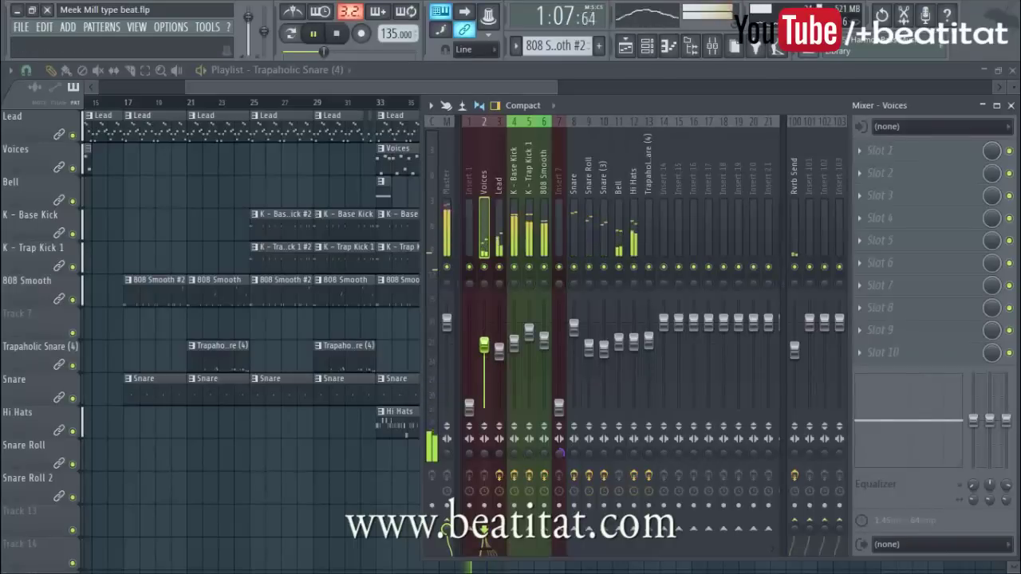
pyautogui.rightClick(483, 267)
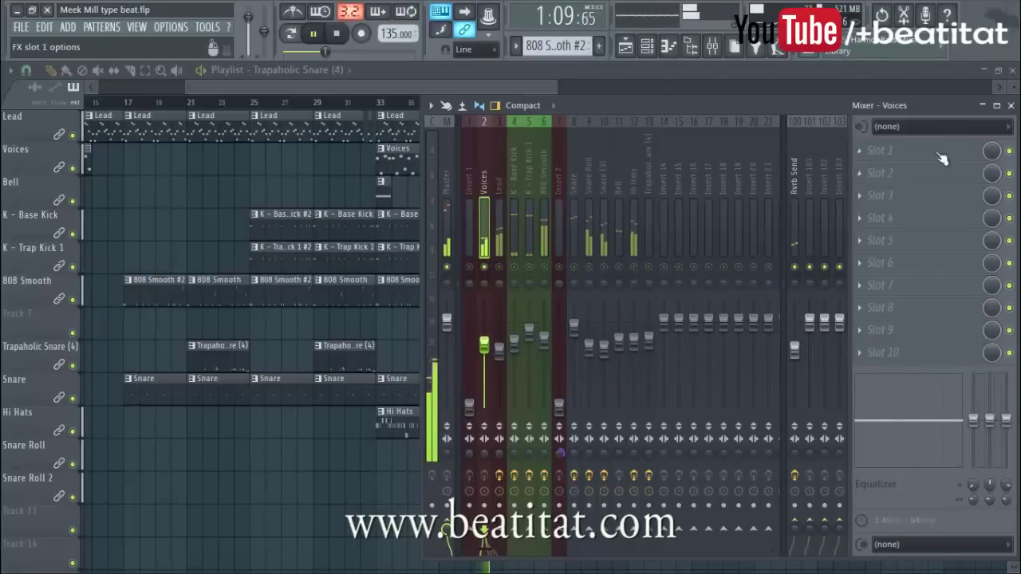
pyautogui.click(881, 150)
pyautogui.click(895, 54)
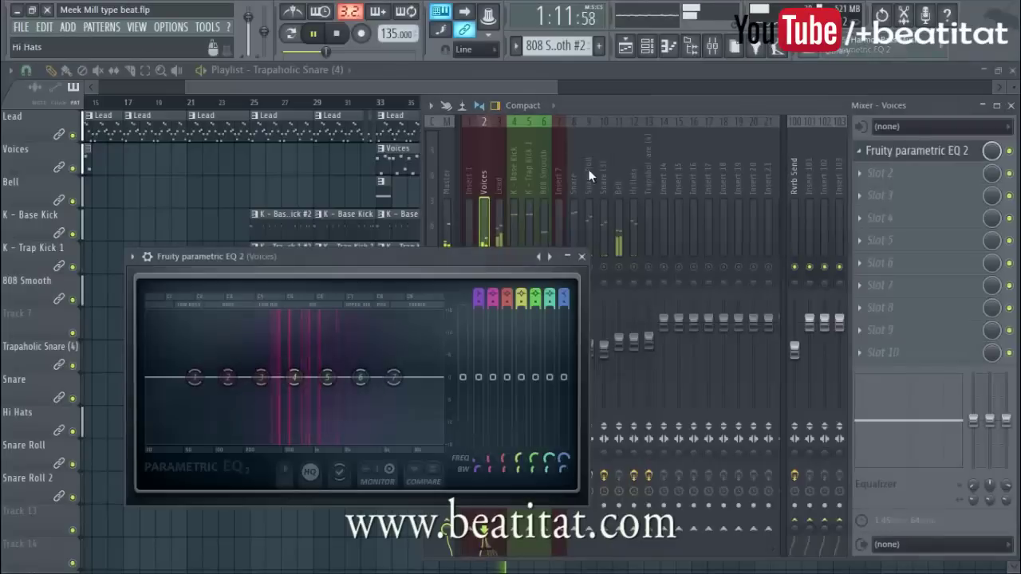
# Shape the Voices EQ with a band 1 high pass, a narrow band 4 cut, slight boosts on bands 3 and 5, and a lowered band 7.
pyautogui.moveTo(477, 294); pyautogui.dragTo(477, 313)
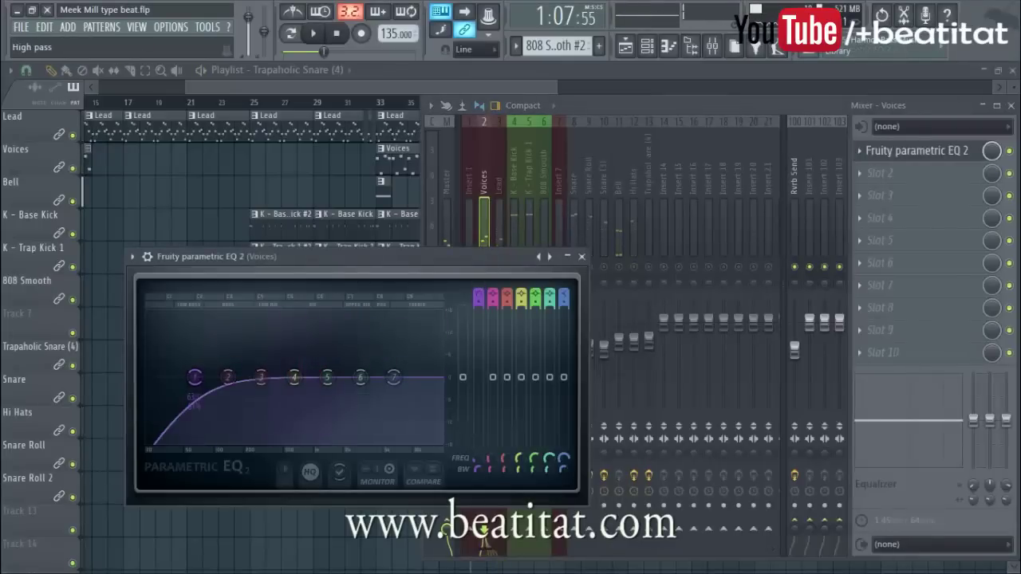
pyautogui.press('space')
pyautogui.moveTo(195, 378); pyautogui.dragTo(306, 377)
pyautogui.moveTo(328, 377); pyautogui.dragTo(314, 406)
pyautogui.moveTo(394, 377); pyautogui.dragTo(405, 383)
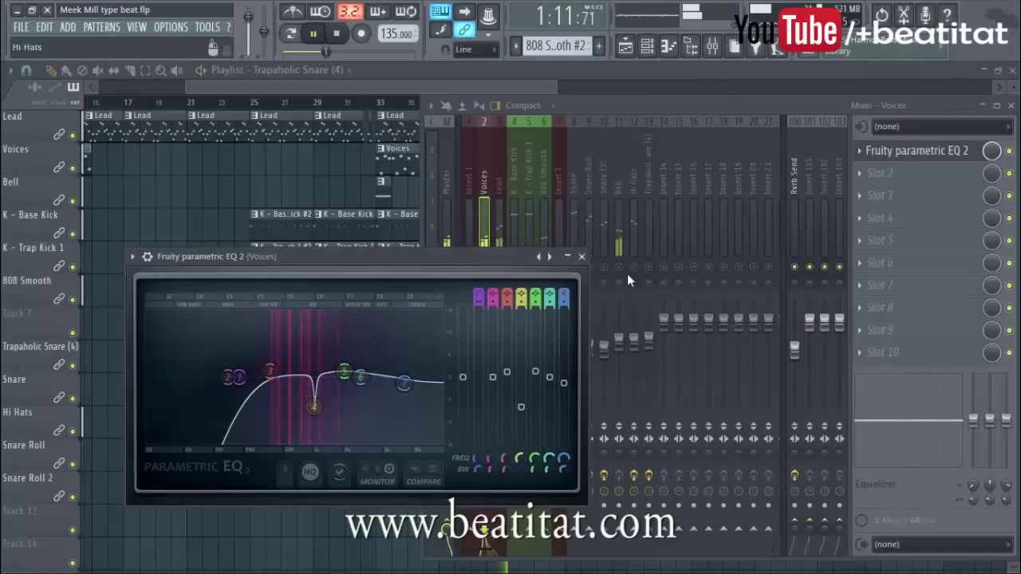
pyautogui.click(573, 255)
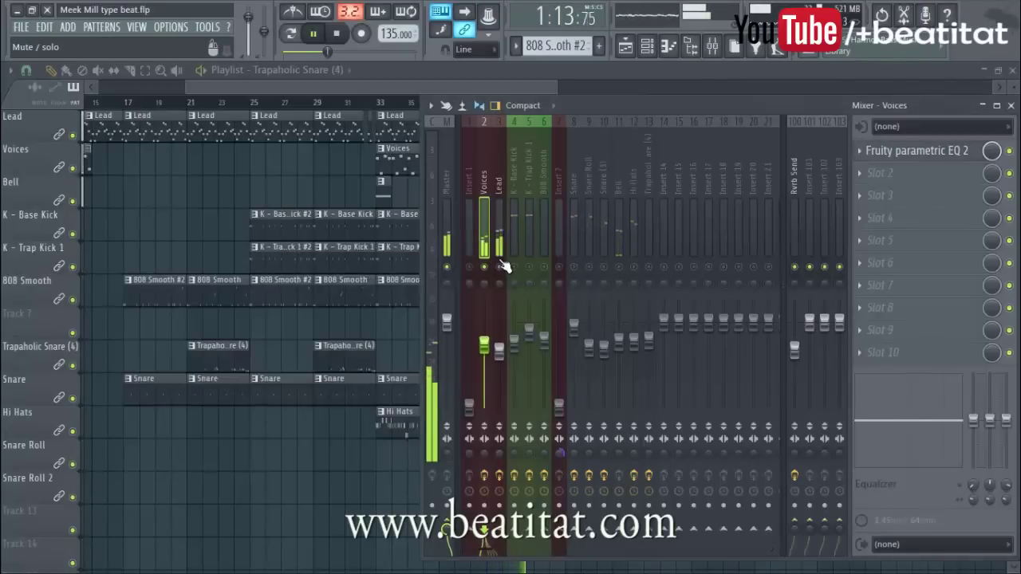
# Lower the Lead fader to about 60% during playback and fine-tune the Voices fader against it.
pyautogui.moveTo(499, 351)
pyautogui.mouseDown()
pyautogui.moveTo(485, 345)
pyautogui.moveTo(498, 353)
pyautogui.mouseUp()
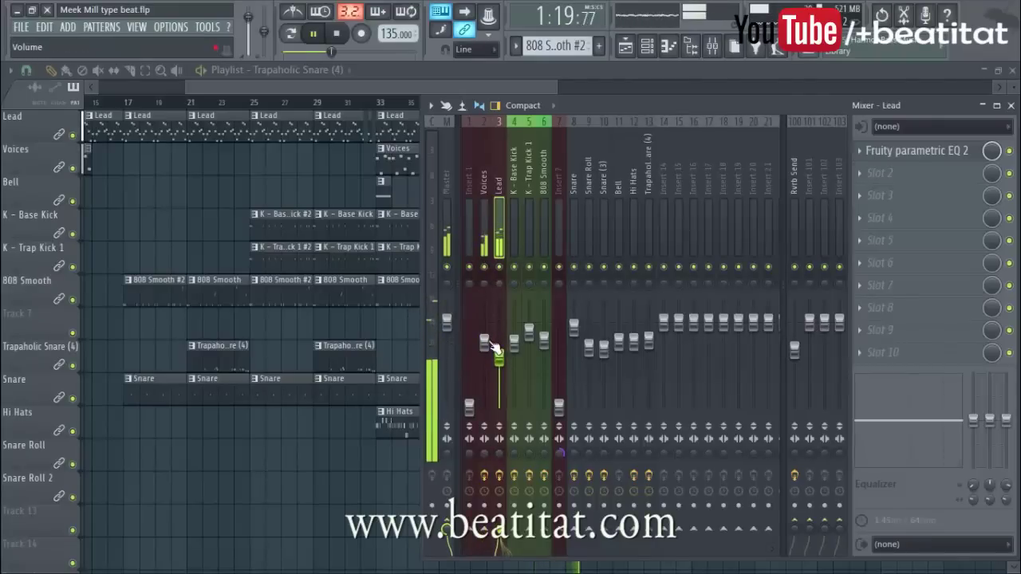
pyautogui.press('space')
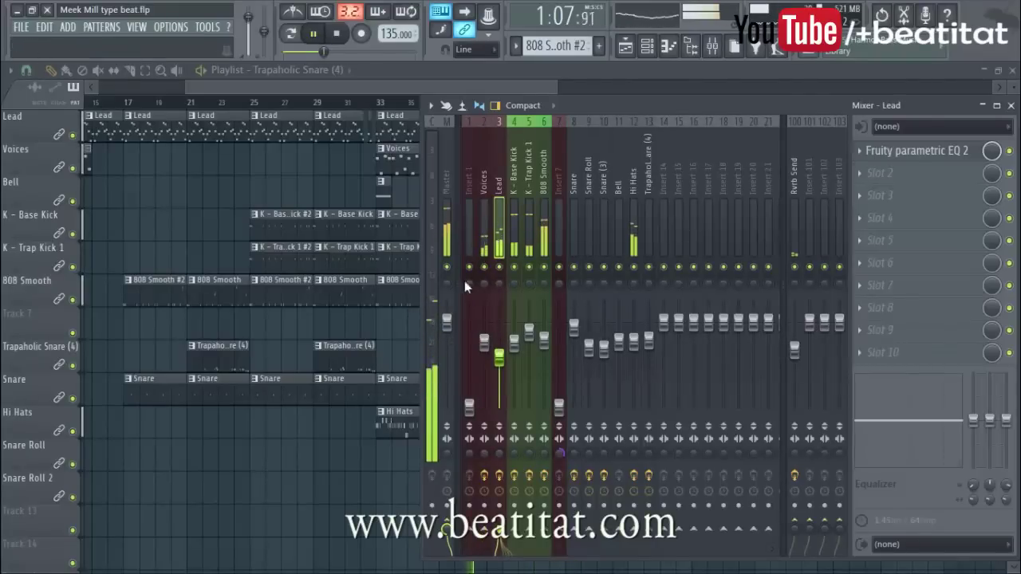
pyautogui.click(484, 344)
pyautogui.click(498, 353)
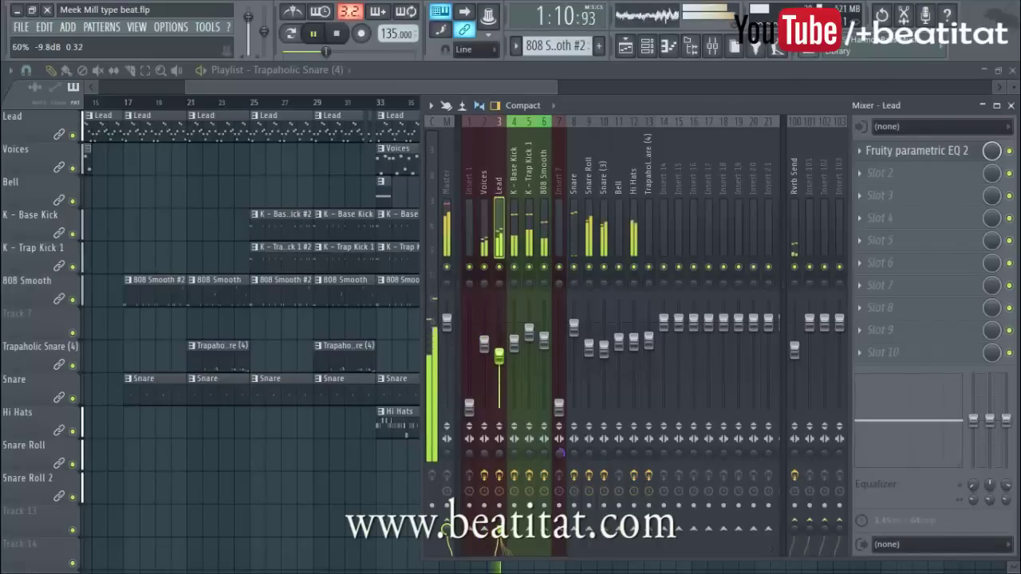
pyautogui.press('space')
# Load Fruity parametric EQ 2 in the first effect slot of the Bell track and reposition its window.
pyautogui.click(617, 239)
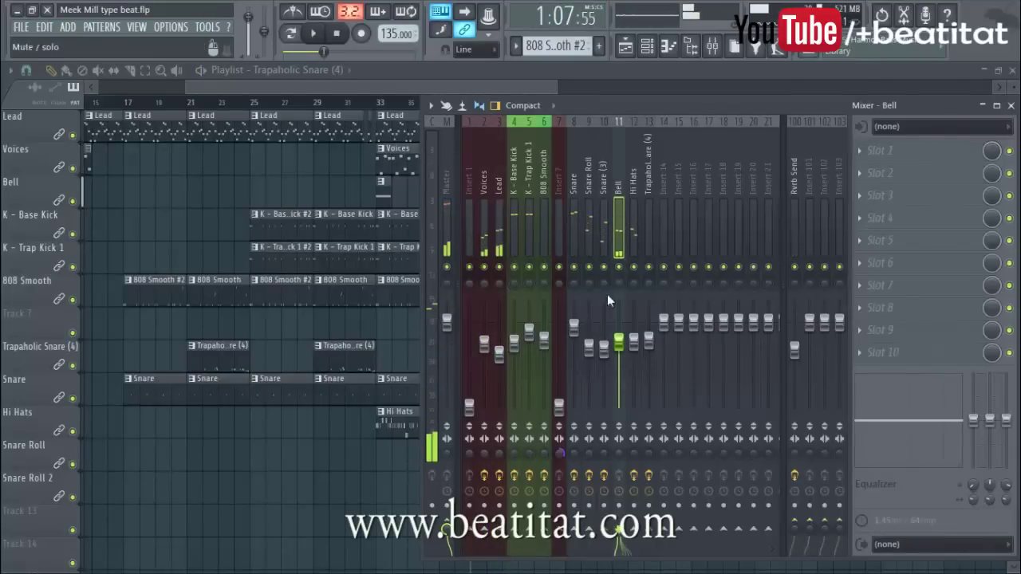
pyautogui.click(922, 150)
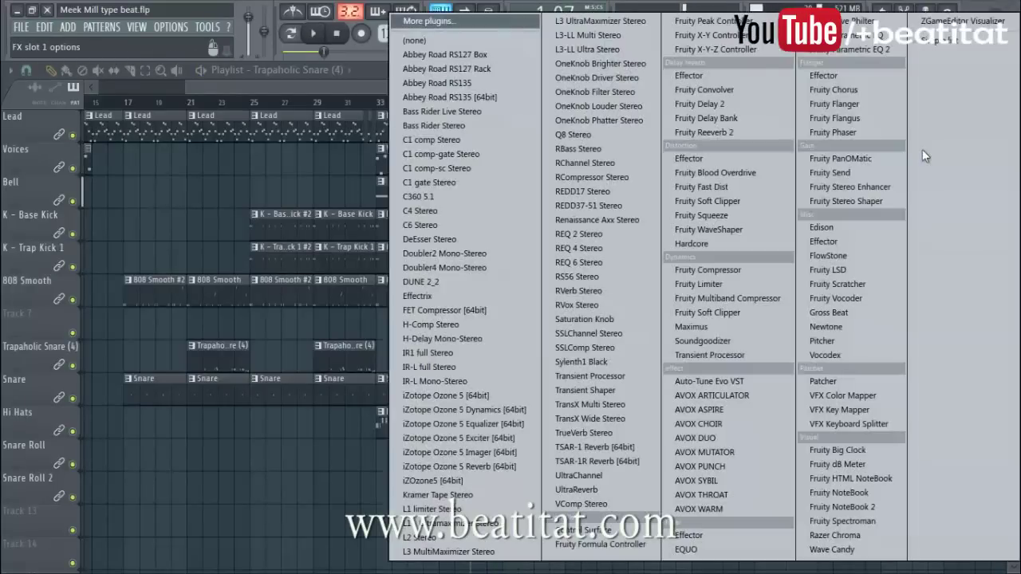
pyautogui.click(900, 50)
pyautogui.moveTo(316, 145); pyautogui.dragTo(411, 244)
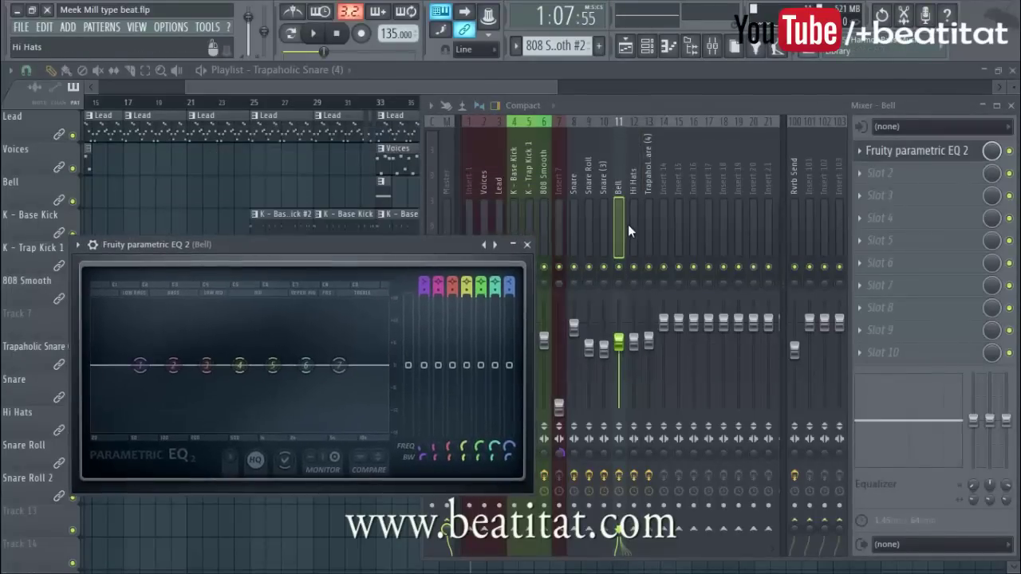
pyautogui.moveTo(302, 244); pyautogui.dragTo(335, 227)
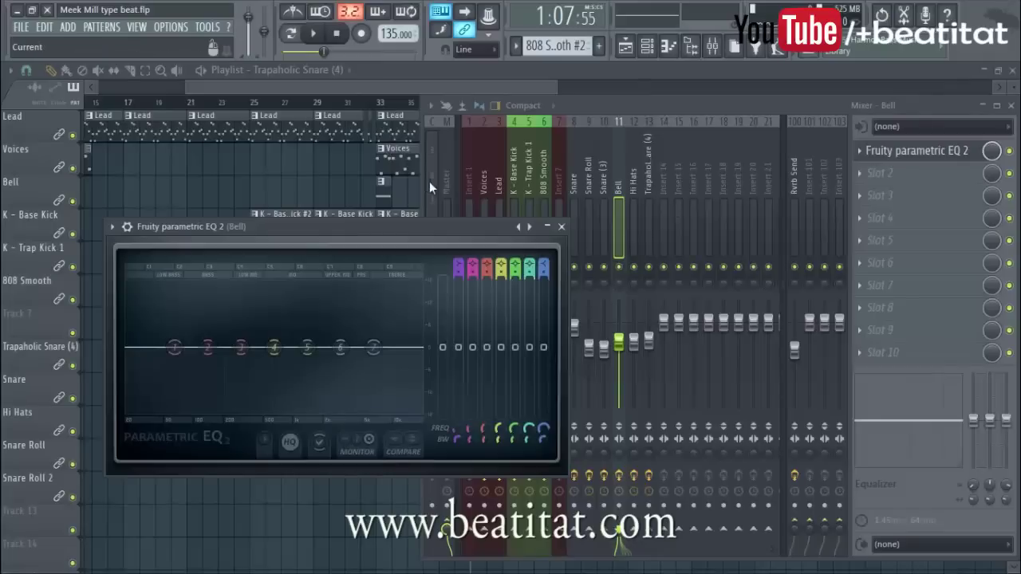
# Check the Master level during playback, then slightly lower the K - Base Kick, K - Trap Kick 1 and 808 Smooth faders.
pyautogui.click(450, 183)
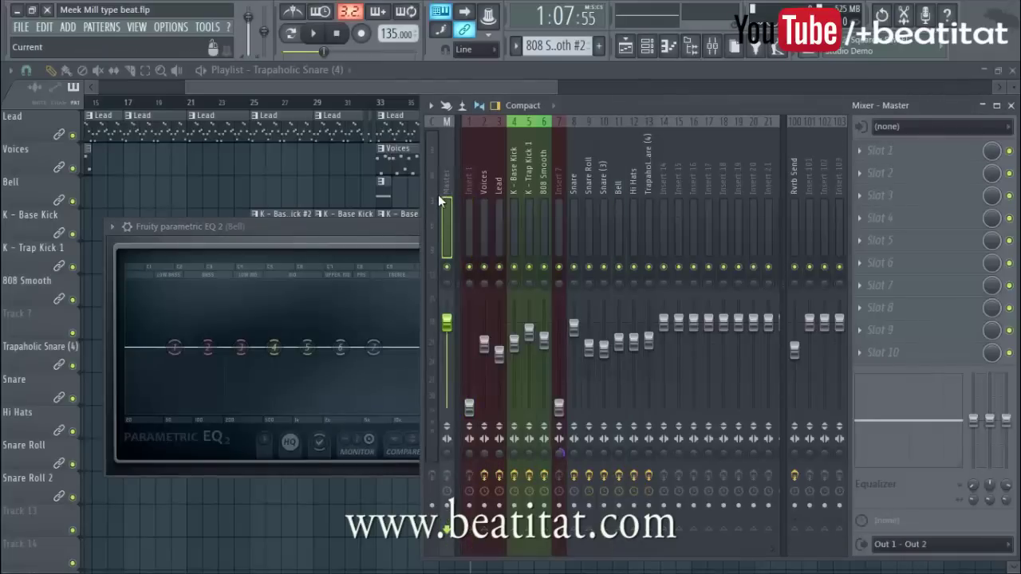
pyautogui.press('space')
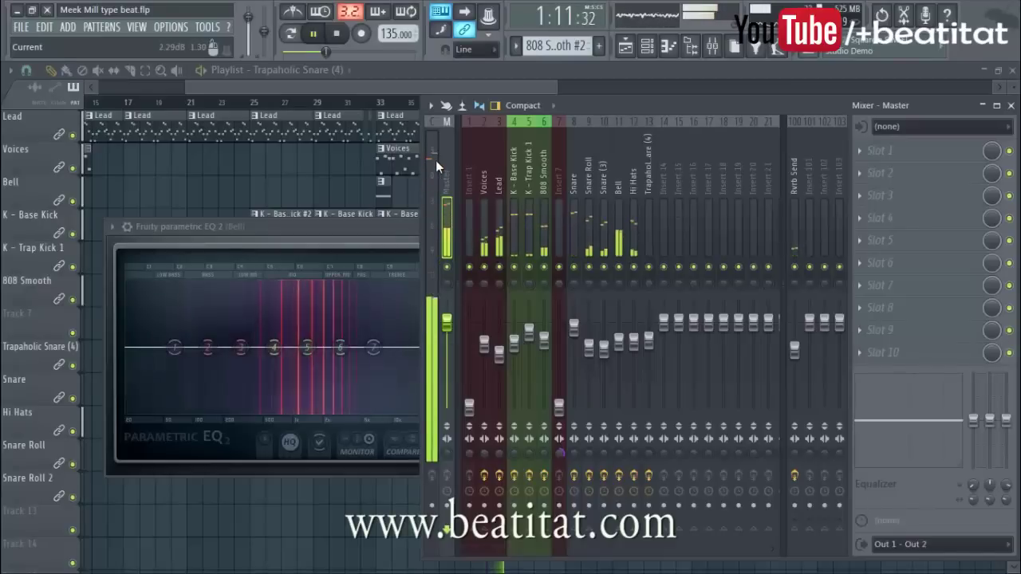
pyautogui.click(518, 204)
pyautogui.press('space')
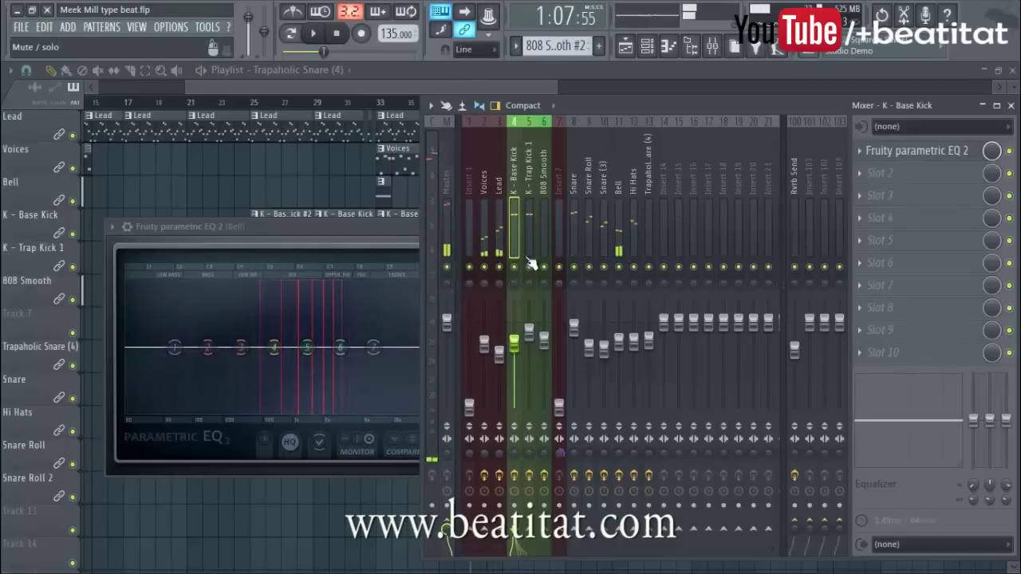
pyautogui.click(529, 332)
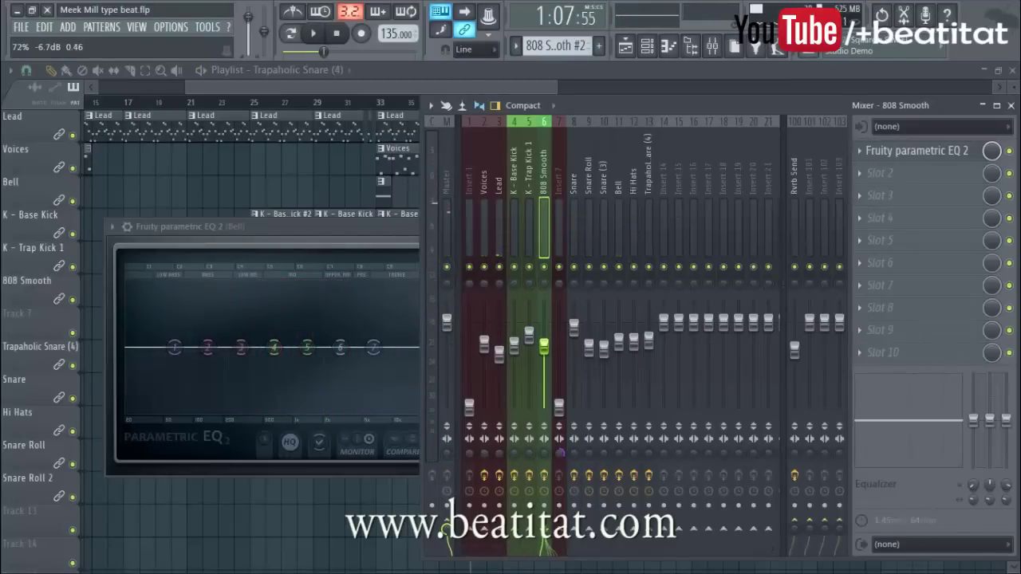
pyautogui.click(515, 345)
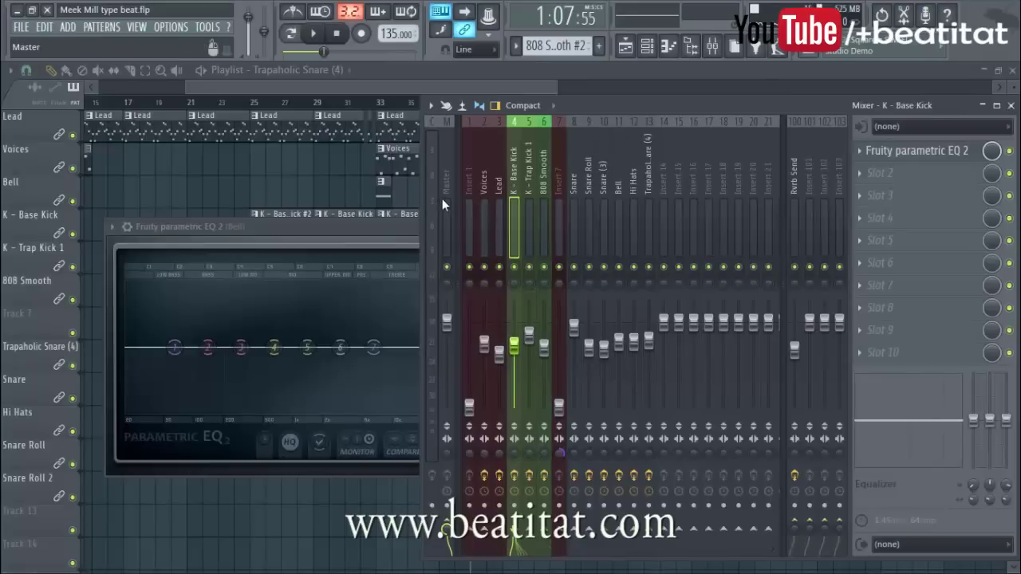
# Shape the Bell EQ with a band 1 high pass at 135 Hz, slight boosts on bands 4 and 6, and slight cuts on bands 5 and 7.
pyautogui.click(586, 205)
pyautogui.click(622, 204)
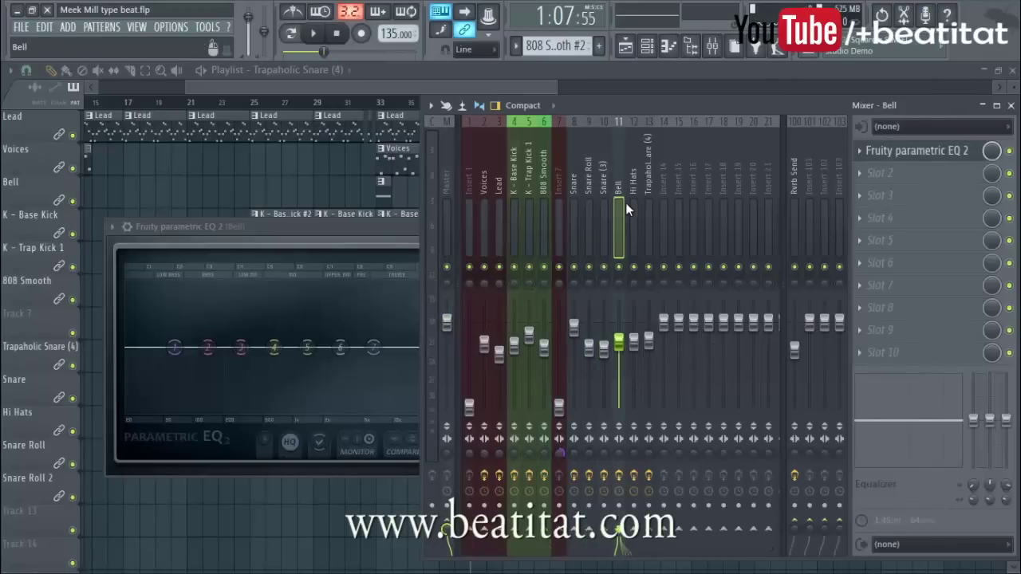
pyautogui.click(636, 202)
pyautogui.click(622, 209)
pyautogui.moveTo(319, 231); pyautogui.dragTo(299, 186)
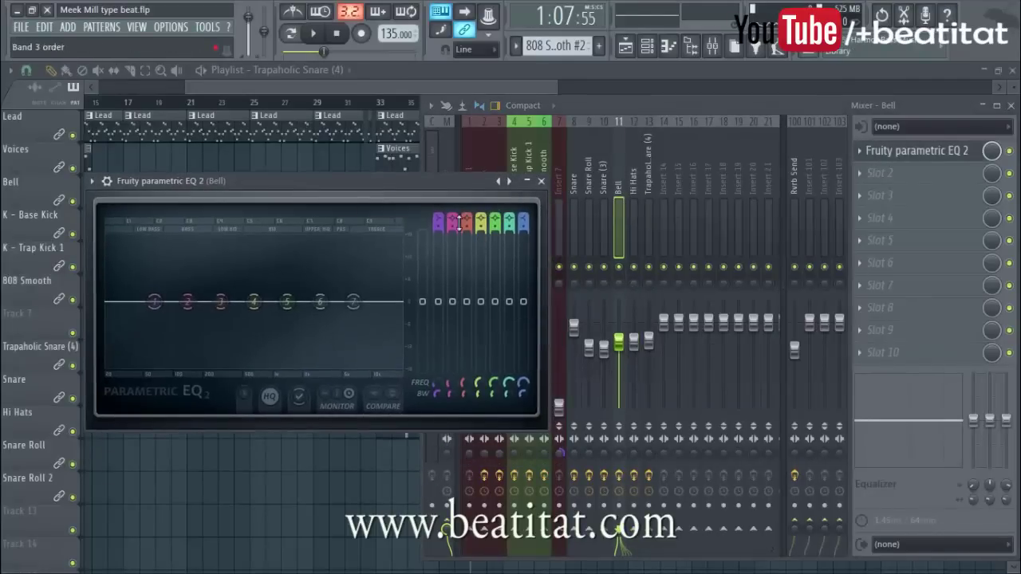
pyautogui.moveTo(438, 220); pyautogui.dragTo(438, 231)
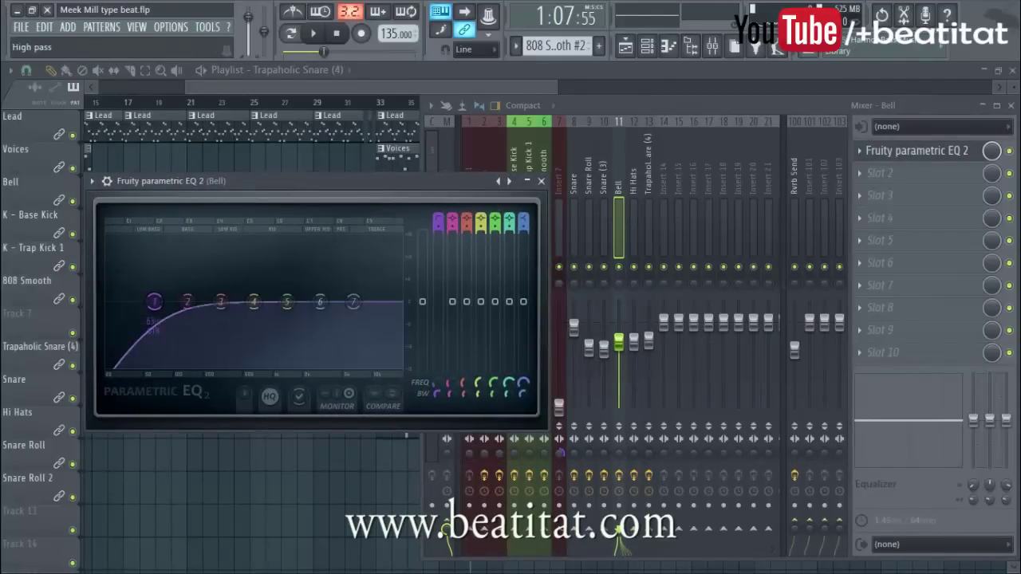
pyautogui.moveTo(154, 301); pyautogui.dragTo(184, 301)
pyautogui.moveTo(291, 299); pyautogui.dragTo(292, 299)
pyautogui.moveTo(320, 302); pyautogui.dragTo(369, 308)
pyautogui.moveTo(286, 303); pyautogui.dragTo(256, 298)
pyautogui.press('space')
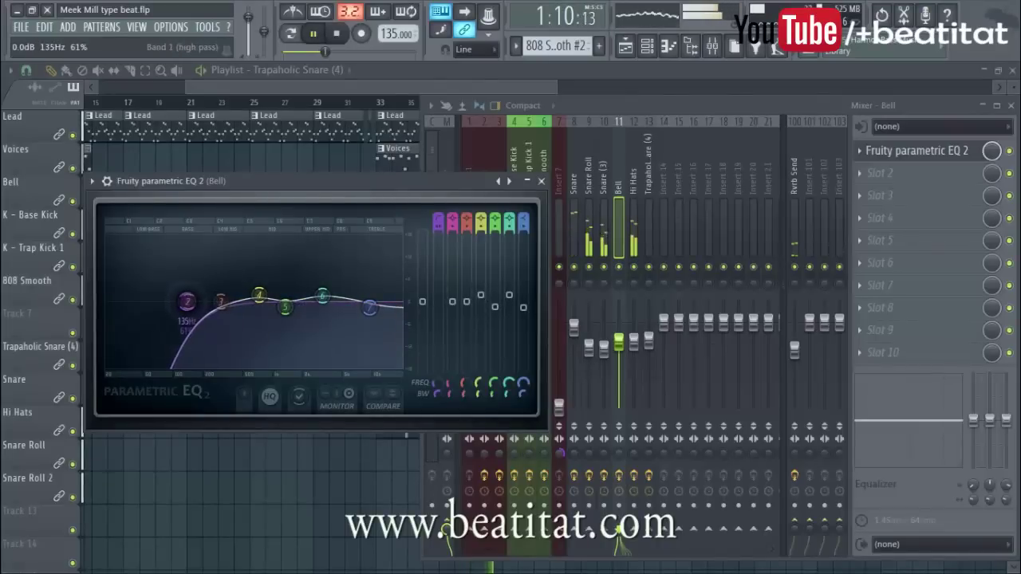
pyautogui.click(542, 182)
# Add Fruity Reeverb 2 to slot 3 of the Bell track and raise its wet level to about 67% during playback.
pyautogui.click(892, 195)
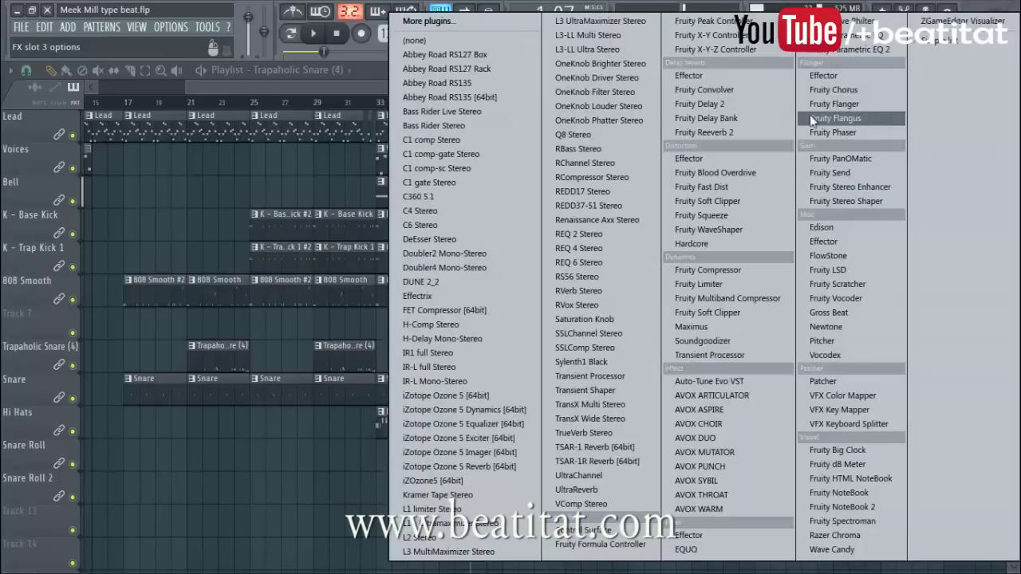
pyautogui.click(759, 130)
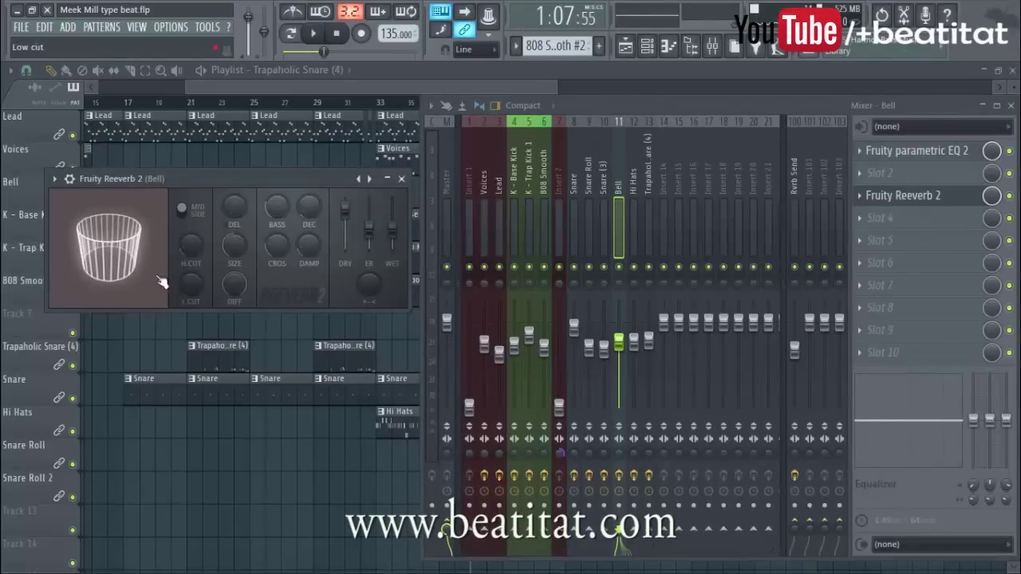
pyautogui.press('space')
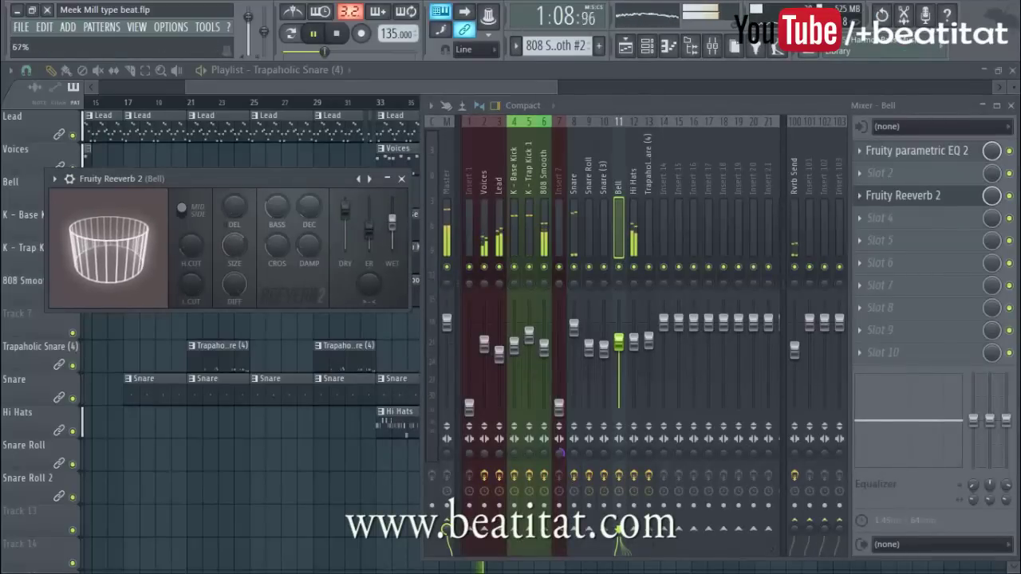
pyautogui.press('space')
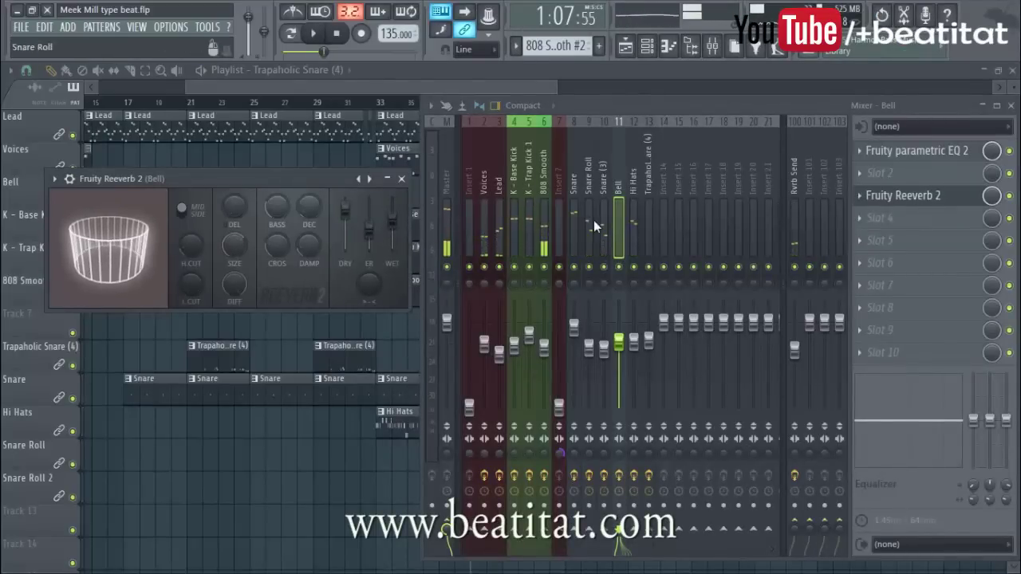
# Add Fruity delay bank to slot 4 of the Bell track and set its mix level to 23%.
pyautogui.click(881, 217)
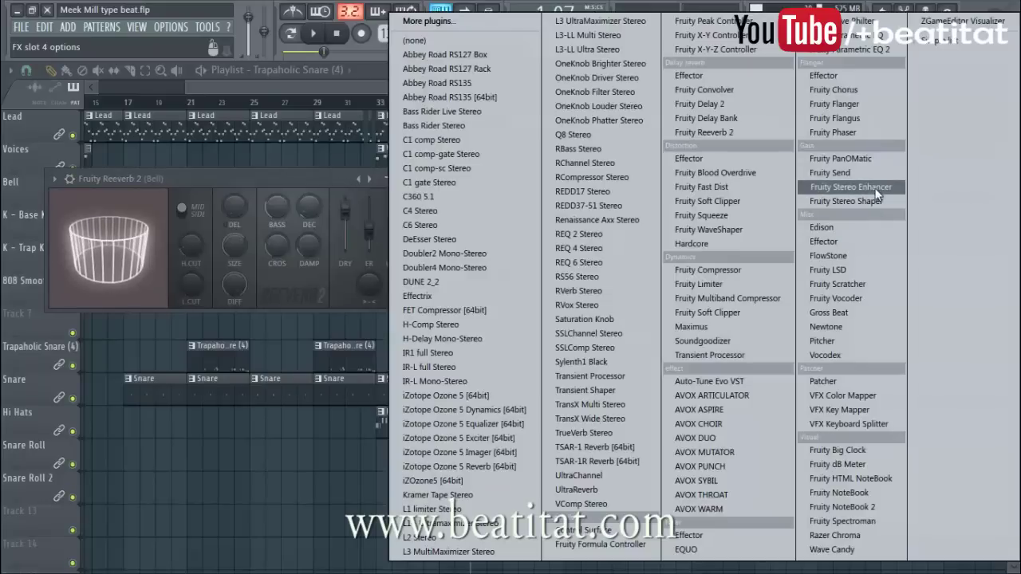
pyautogui.click(322, 177)
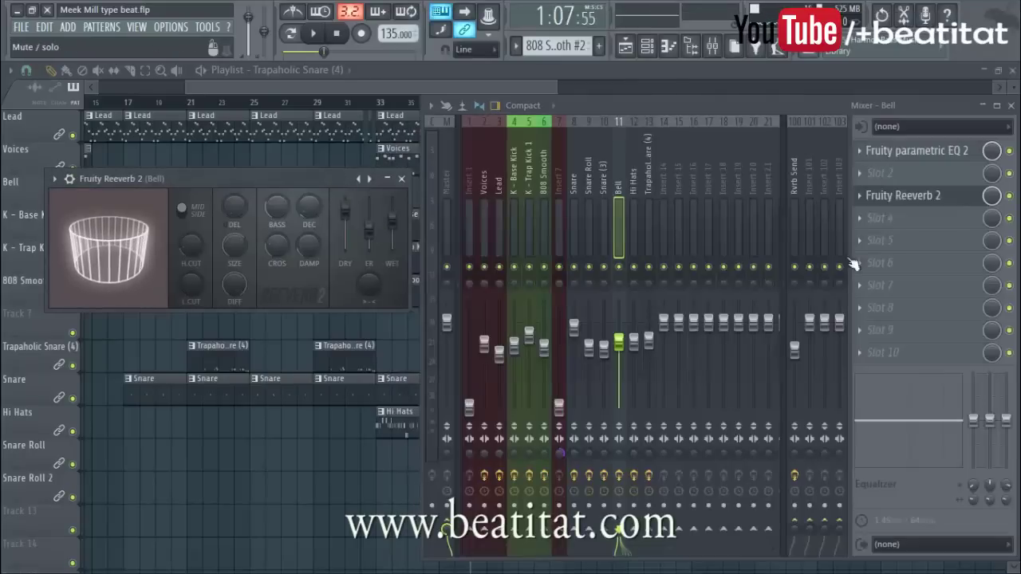
pyautogui.click(906, 221)
pyautogui.click(746, 118)
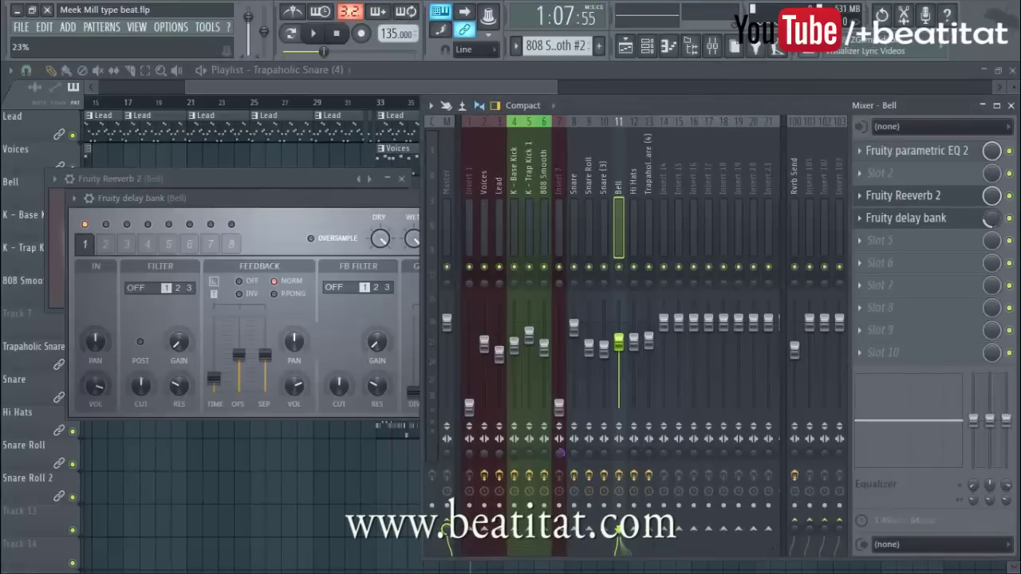
# Raise the Bell fader to about 86% during playback and close the reverb and delay plugin windows.
pyautogui.press('space')
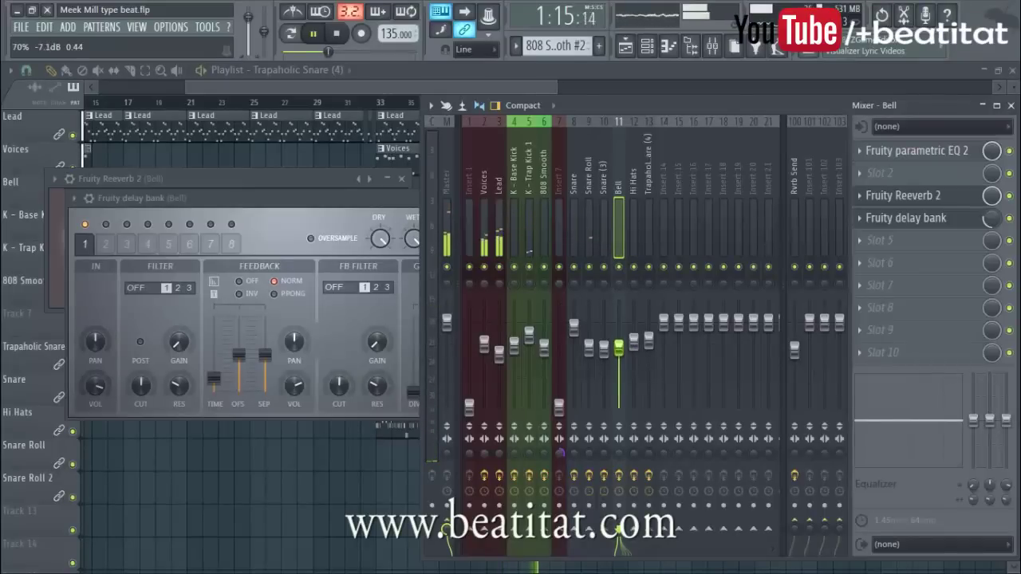
pyautogui.press('space')
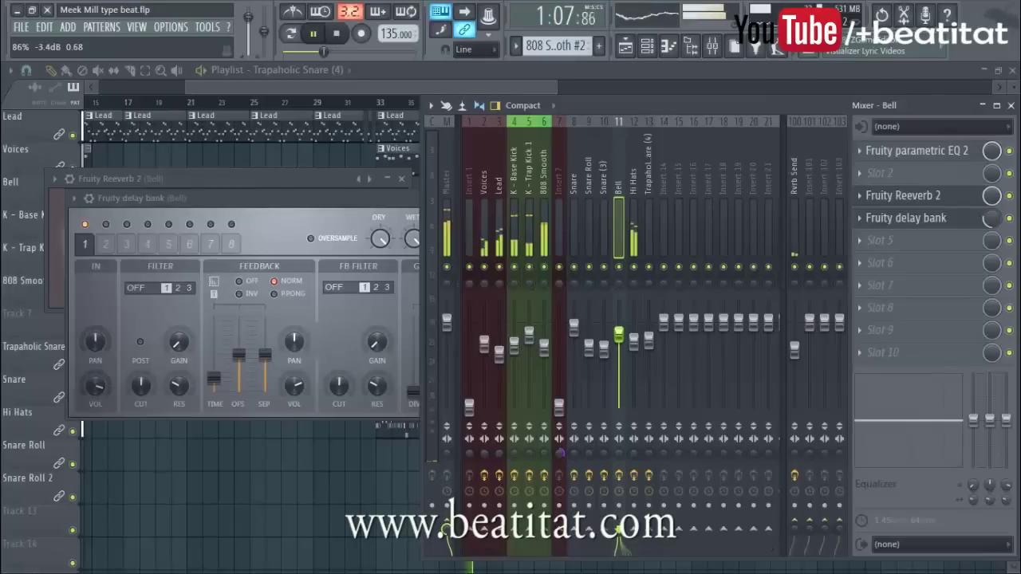
pyautogui.click(392, 182)
pyautogui.click(497, 199)
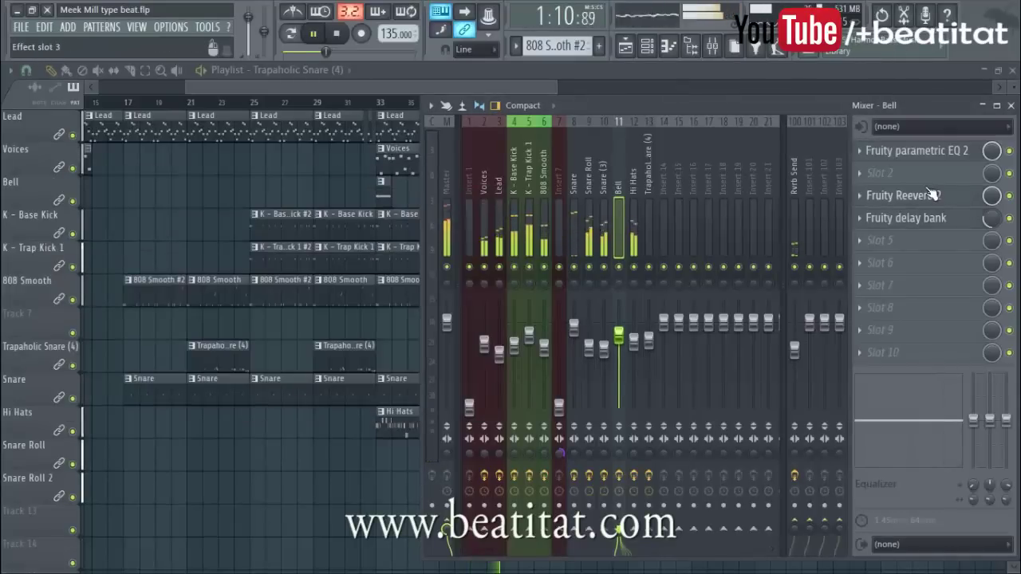
# Add TransX Wide Stereo to slot 2 of the Bell track, close its window and lower the Bell fader to about 79%.
pyautogui.click(931, 177)
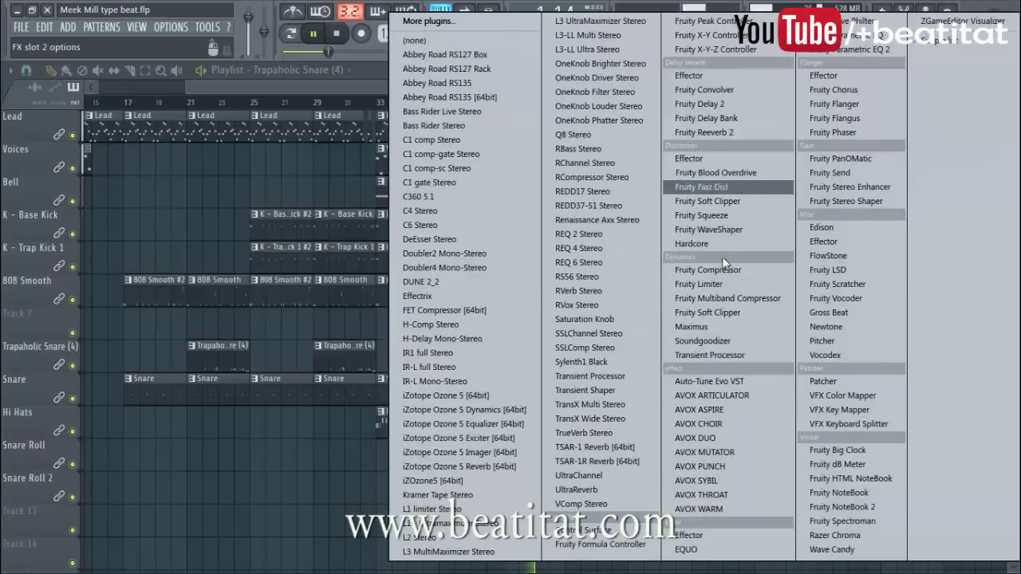
pyautogui.click(630, 420)
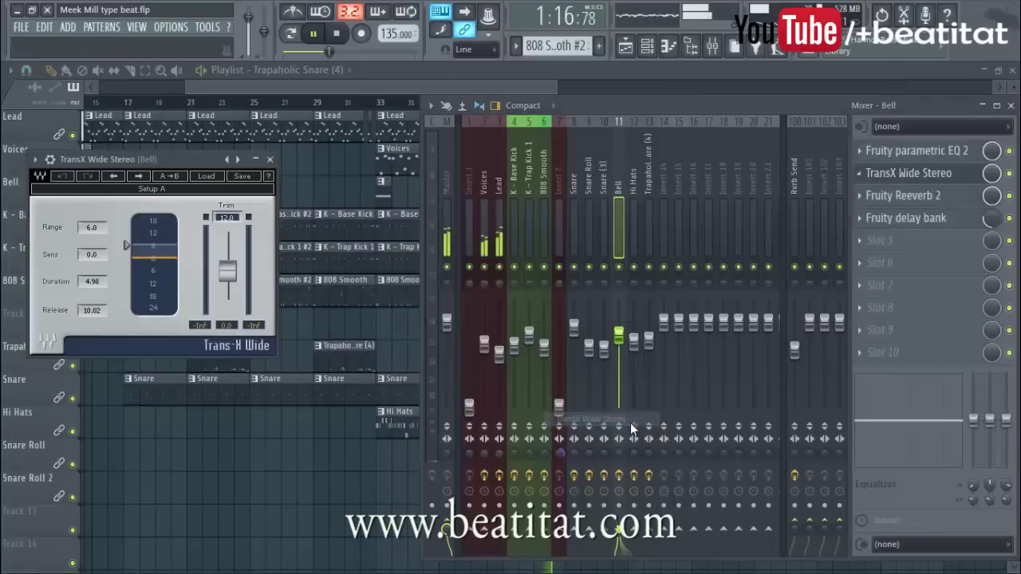
pyautogui.click(271, 160)
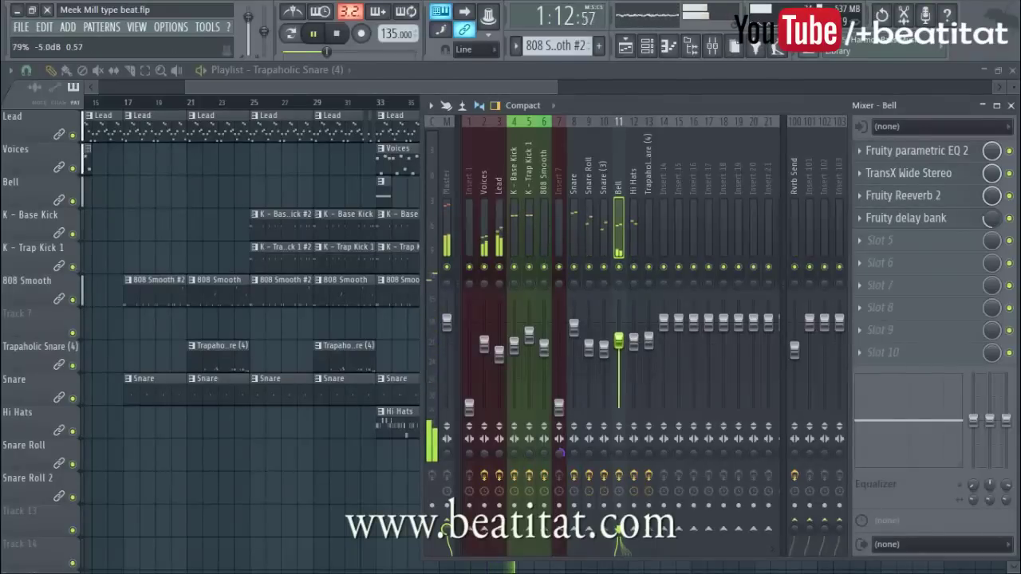
# Adjust the mix level of the Bell track's Fruity delay bank and switch it to the next preset, with ping-pong feedback.
pyautogui.click(986, 218)
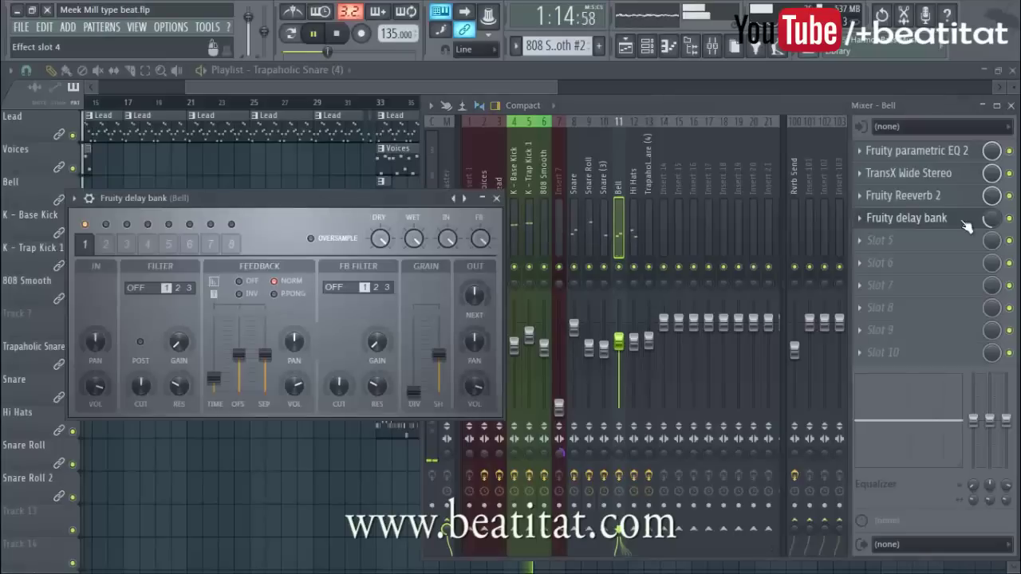
pyautogui.click(908, 218)
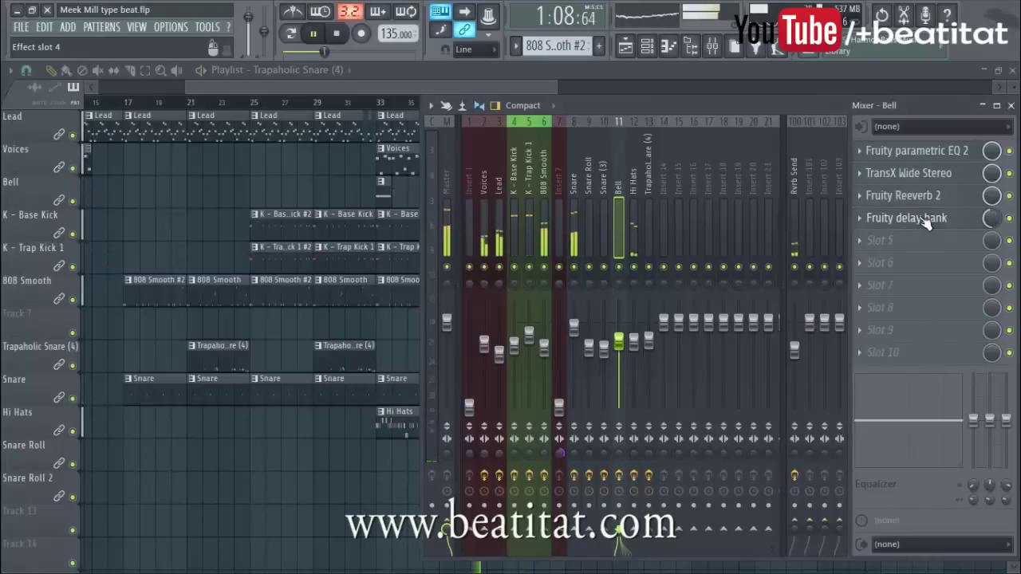
pyautogui.click(908, 218)
pyautogui.click(470, 201)
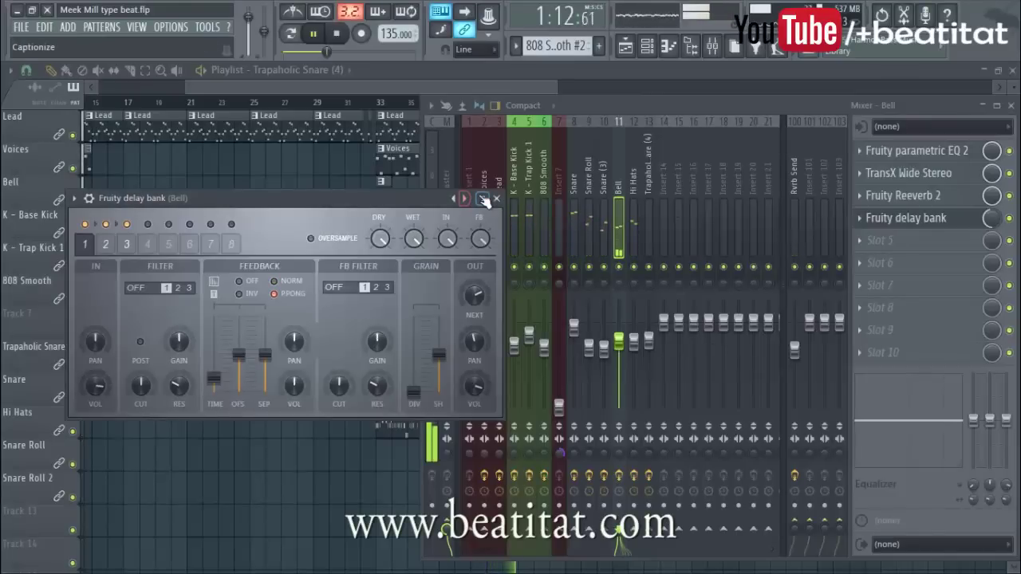
pyautogui.click(496, 198)
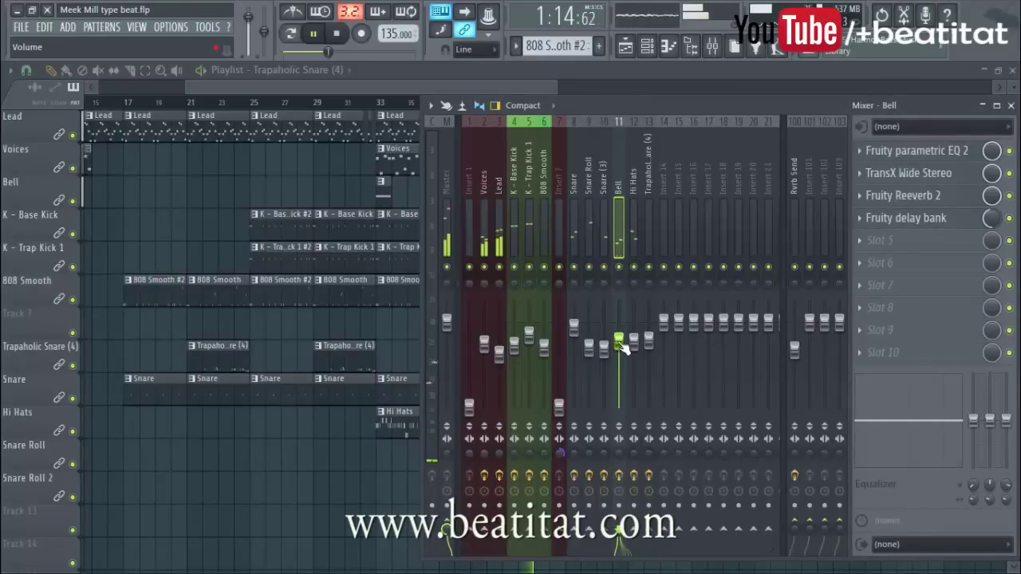
# Play the arrangement from about bar 29 and bring the mixer back up with the Master track selected.
pyautogui.press('F9')
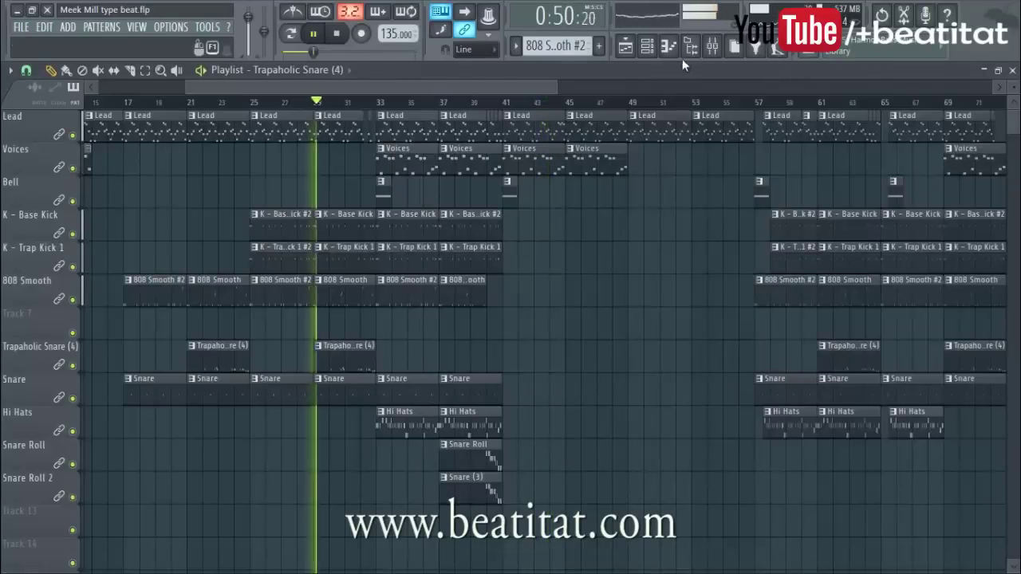
pyautogui.click(712, 45)
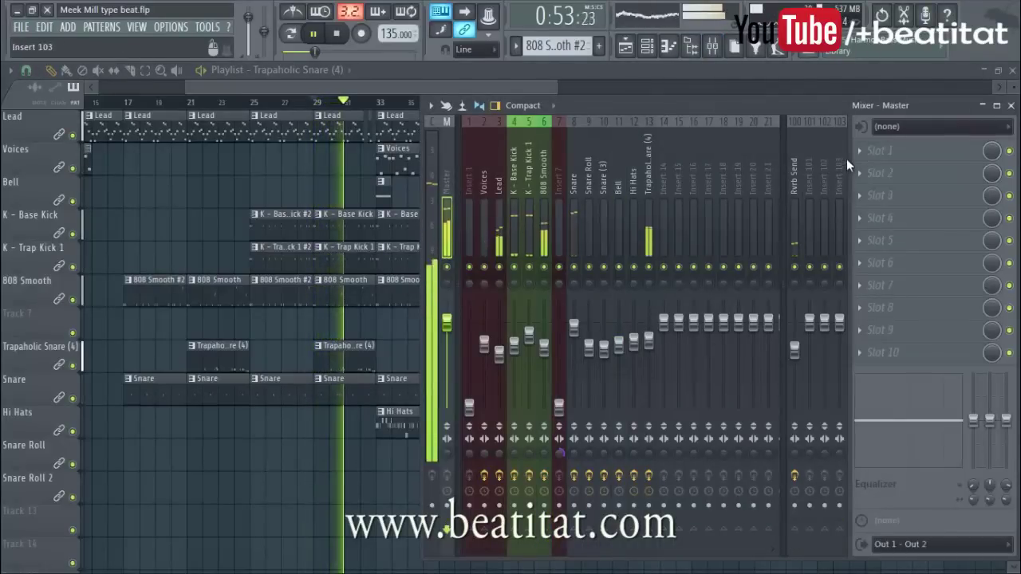
# Rename the mixer track Insert 101 as Lead Send.
pyautogui.click(648, 243)
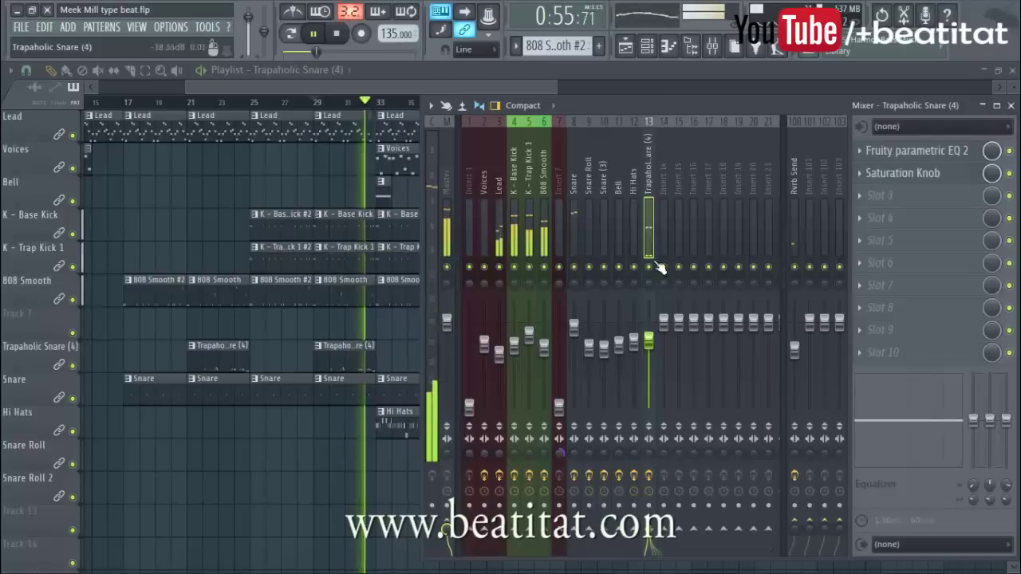
pyautogui.click(806, 200)
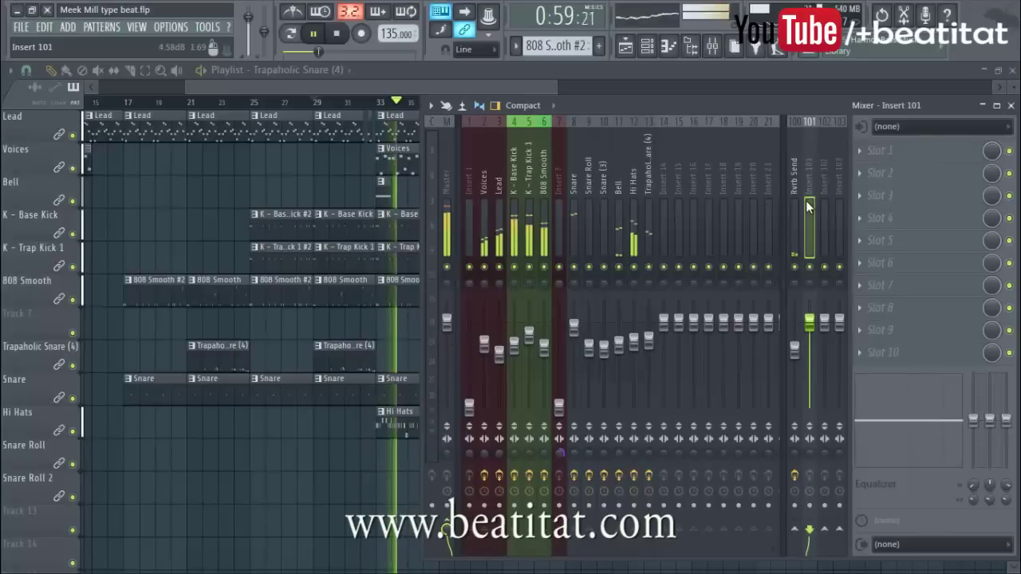
pyautogui.press('F2')
pyautogui.write('Lead Send')
pyautogui.press('Return')
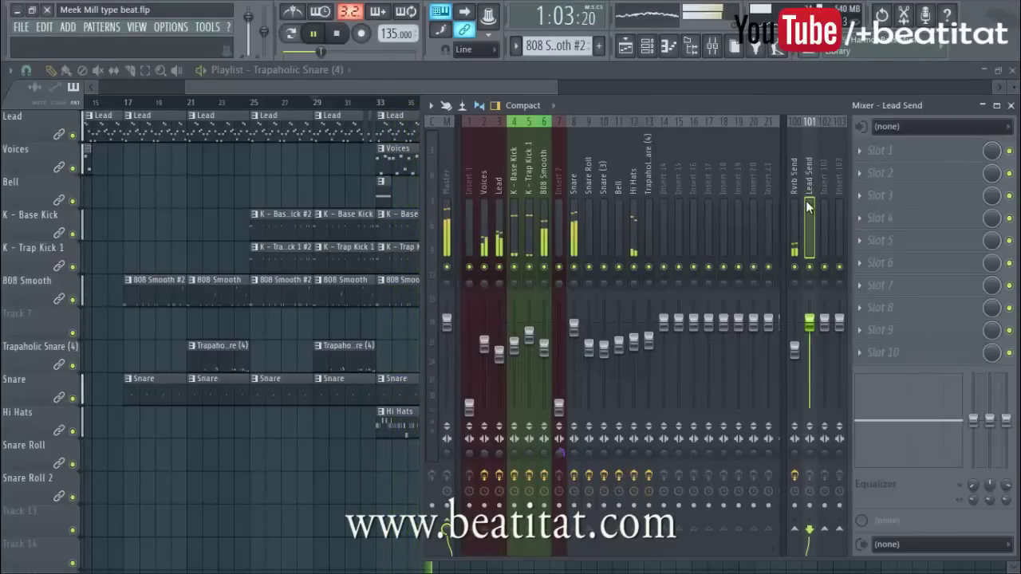
# Lower the Lead fader during playback and set the Voices fader to about 74%.
pyautogui.click(499, 355)
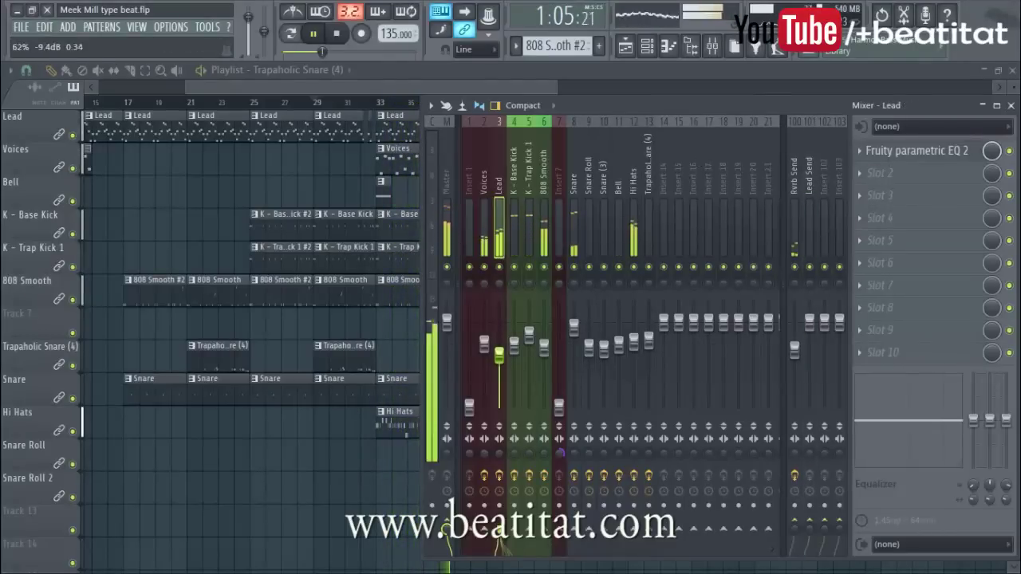
pyautogui.moveTo(483, 344); pyautogui.dragTo(483, 334)
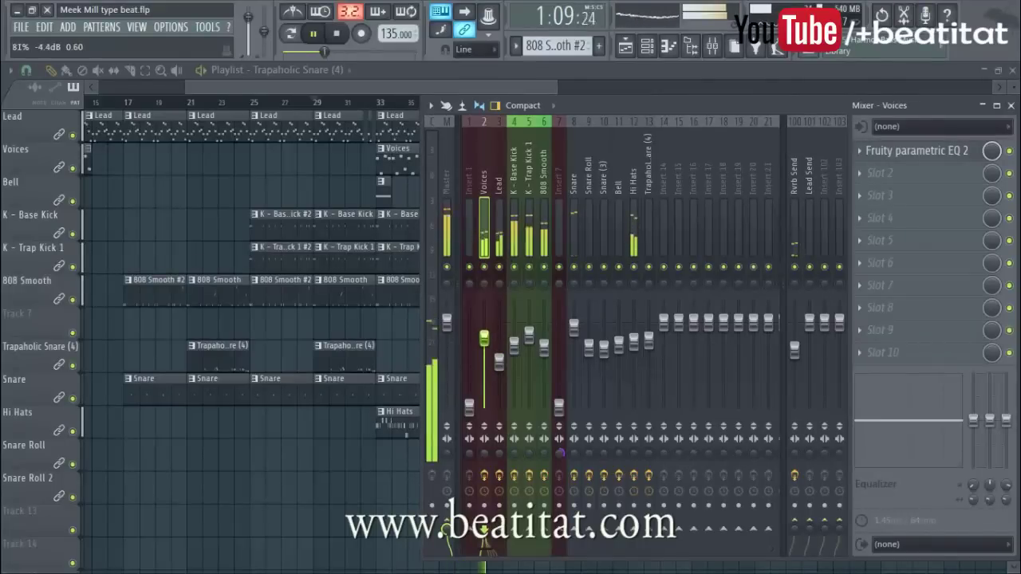
pyautogui.moveTo(483, 343); pyautogui.dragTo(483, 344)
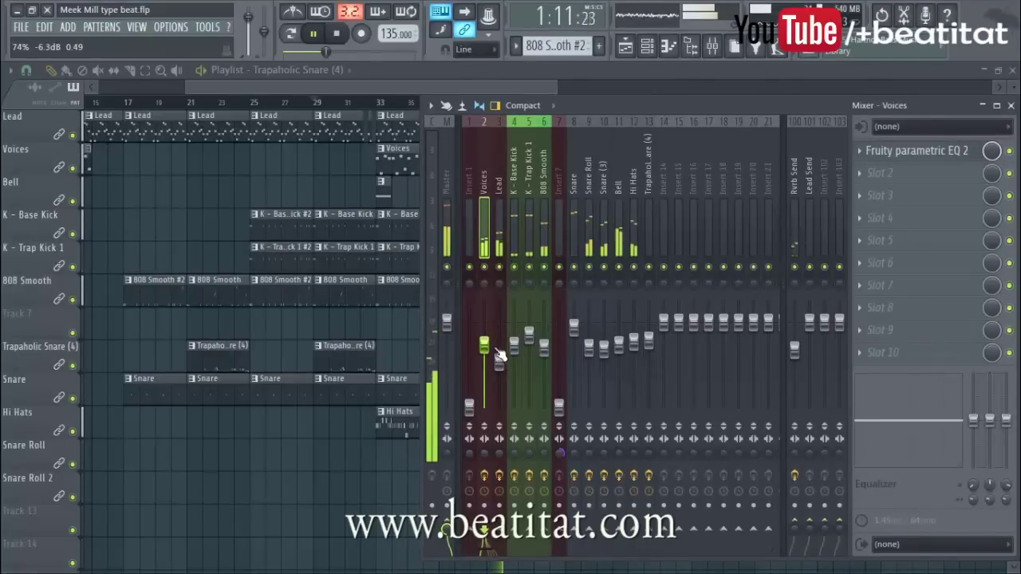
# Stop playback and route the Lead track to the Lead Send track at a send level of about 40%.
pyautogui.press('space')
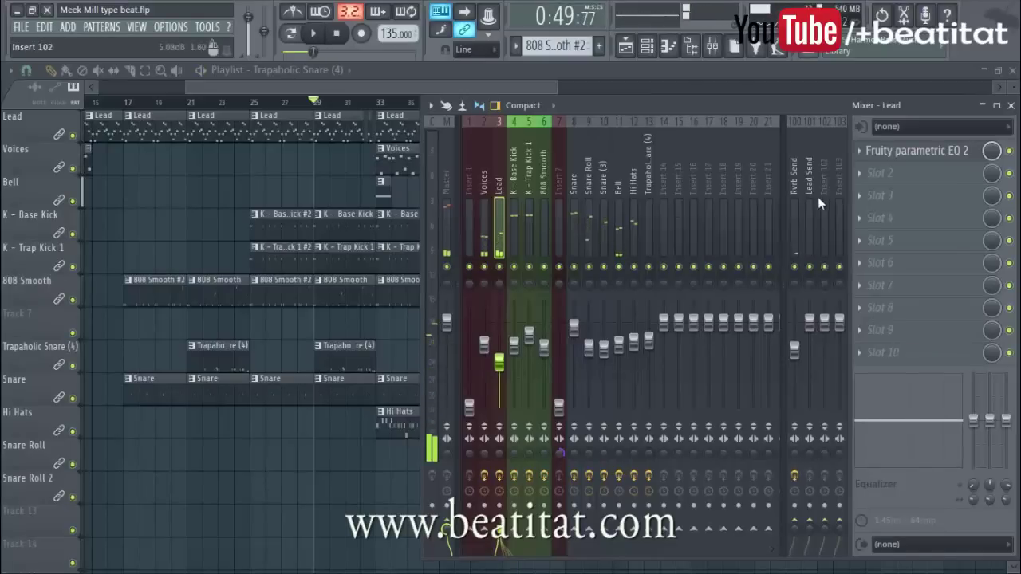
pyautogui.click(810, 214)
pyautogui.click(495, 188)
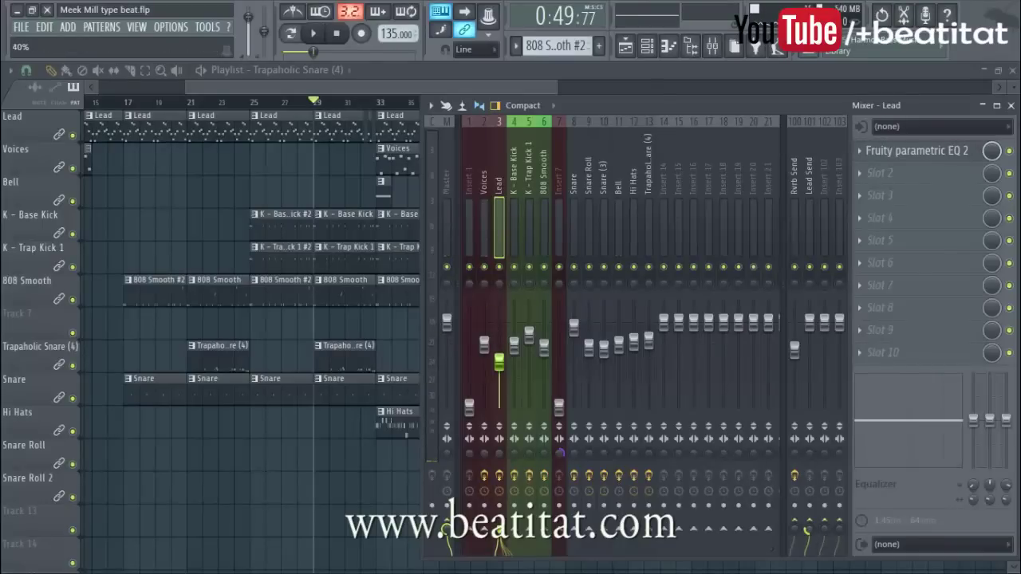
# Add Fruity Stereo Enhancer to slot 1 of the Lead Send track, set its stereo separation to about 53% separated and start playback.
pyautogui.click(808, 195)
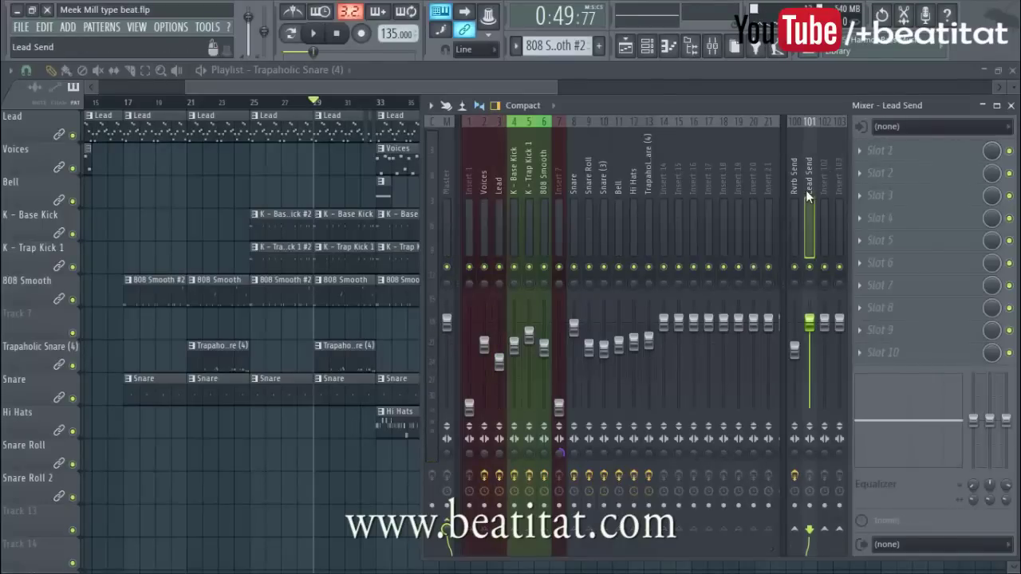
pyautogui.click(930, 157)
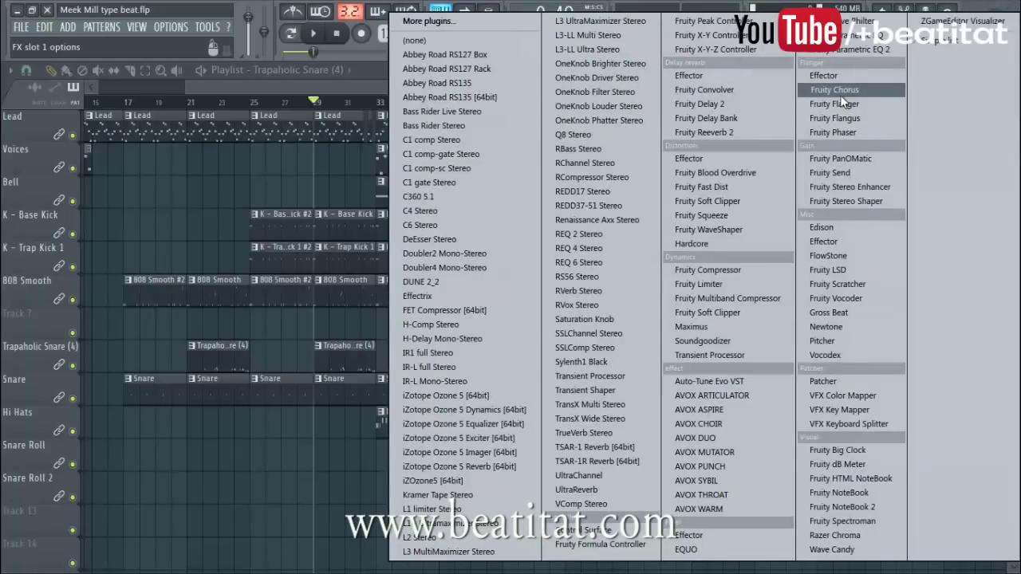
pyautogui.click(880, 194)
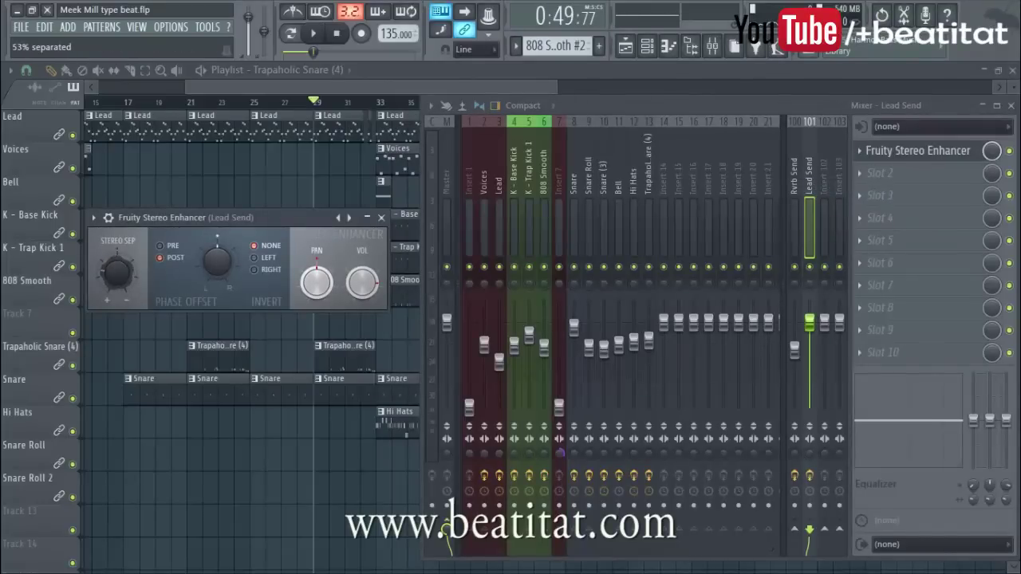
pyautogui.press('space')
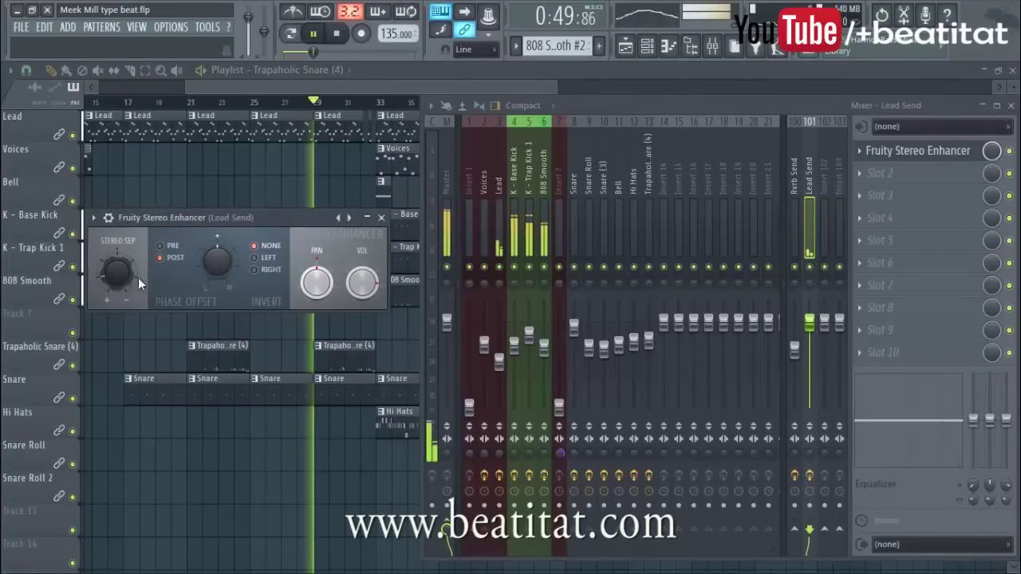
# Add Fruity Chorus to slot 2 of the Lead Send track and advance it by two presets.
pyautogui.click(917, 177)
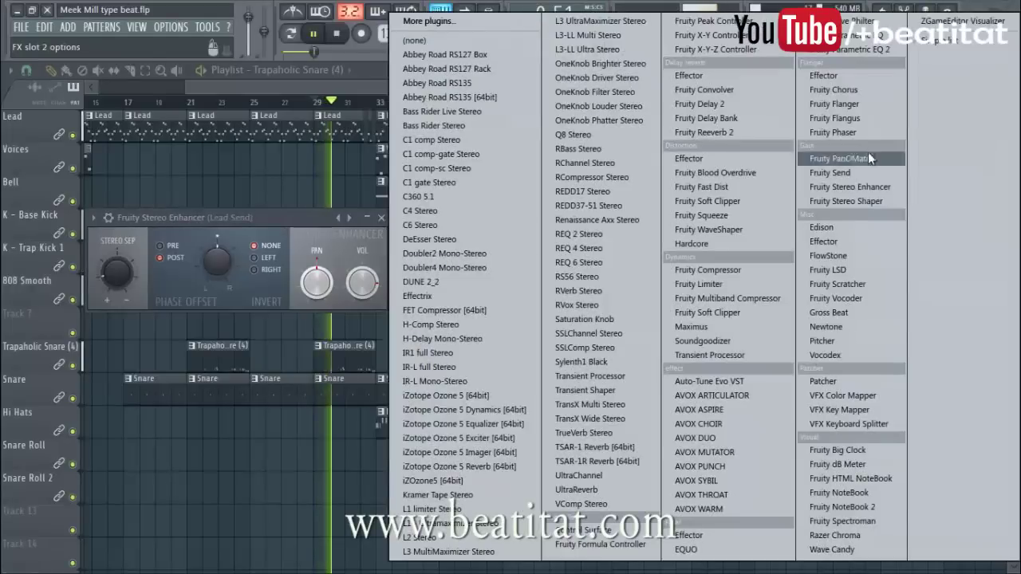
pyautogui.click(833, 89)
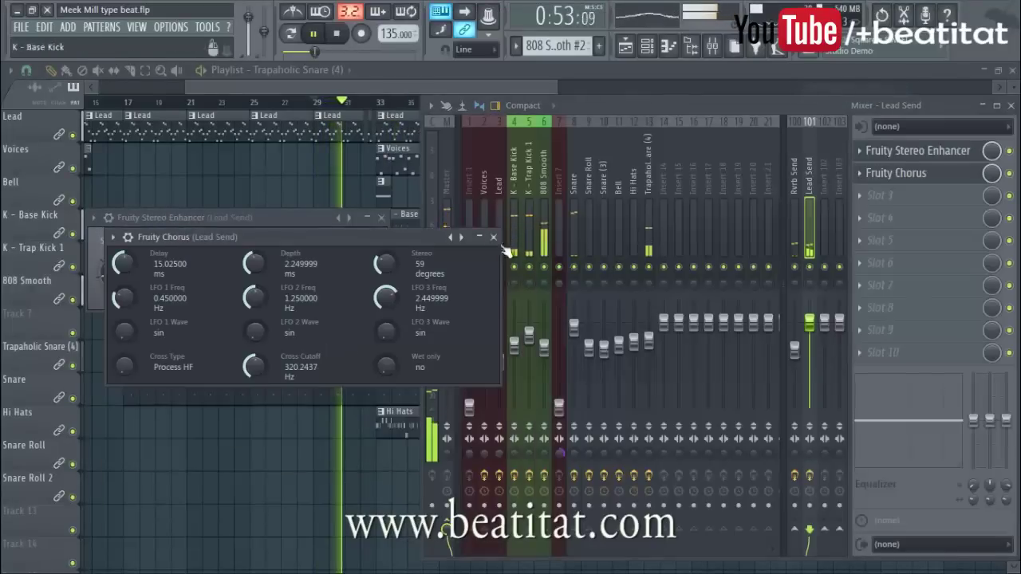
pyautogui.click(461, 237)
pyautogui.click(461, 237)
pyautogui.press('space')
pyautogui.click(569, 100)
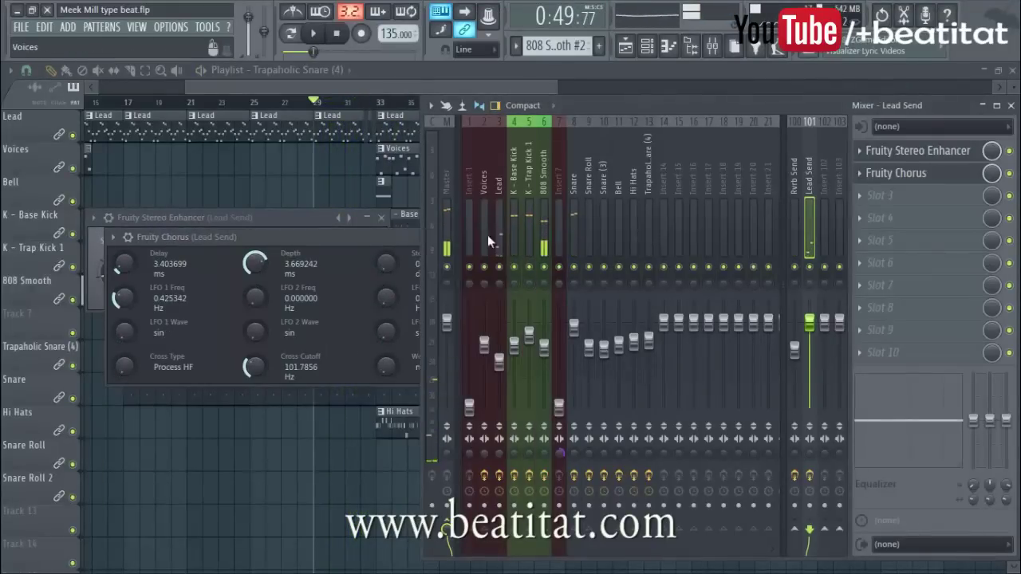
# Solo the Lead track together with its sends, play it and lower the Lead Send fader slightly.
pyautogui.rightClick(499, 269)
pyautogui.press('space')
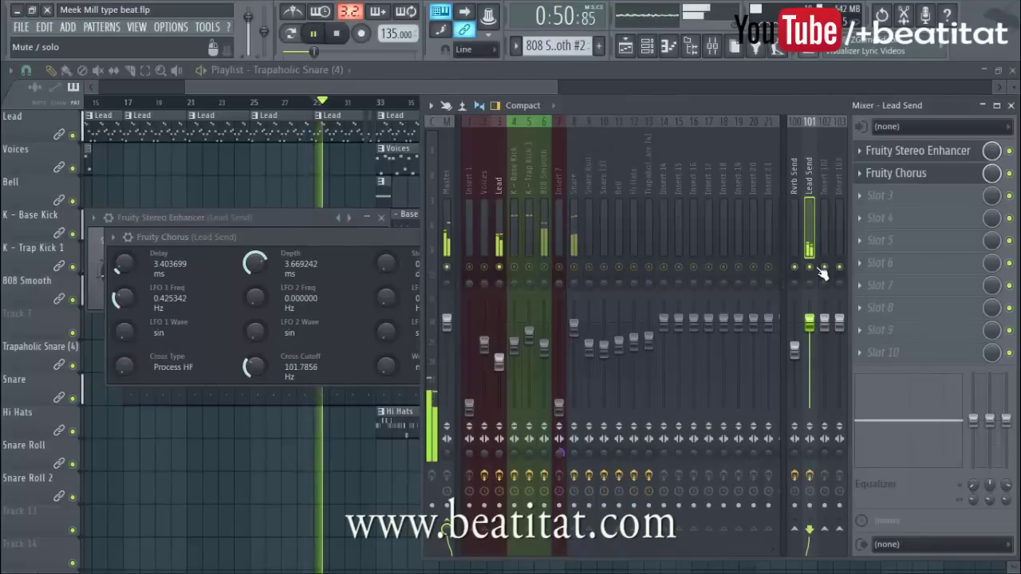
pyautogui.click(812, 268)
pyautogui.moveTo(811, 324); pyautogui.dragTo(811, 332)
# Add Fruity Flanger to slot 3 of the Lead Send track, reduce the chorus mix level and set the flanger's to about 50%.
pyautogui.click(875, 195)
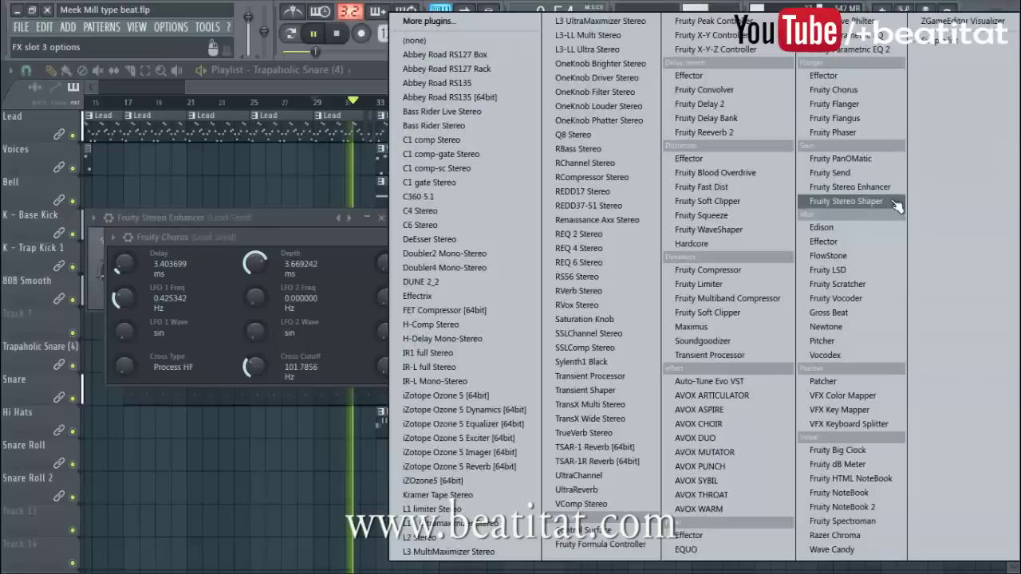
pyautogui.click(878, 102)
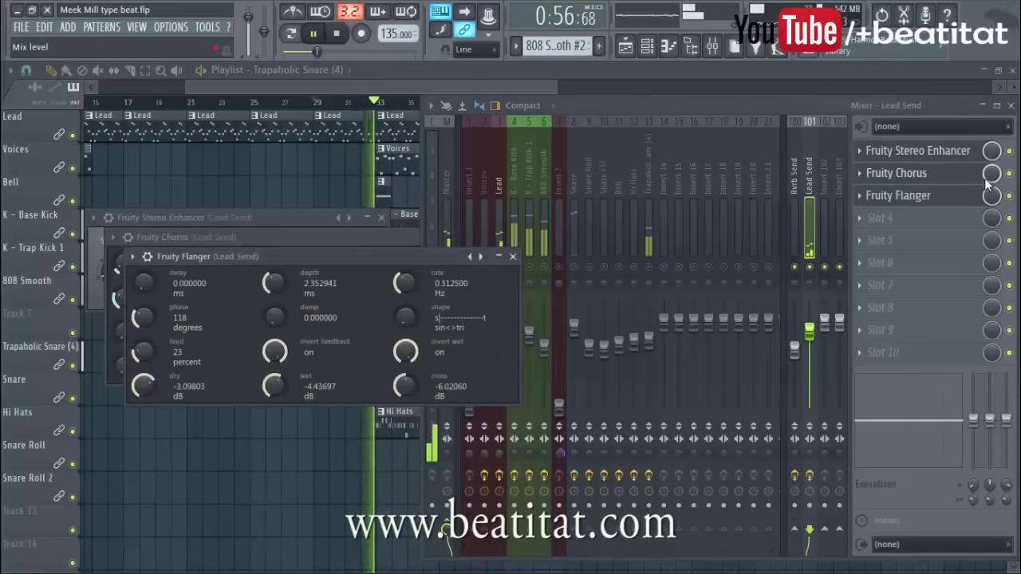
pyautogui.moveTo(991, 173); pyautogui.dragTo(992, 231)
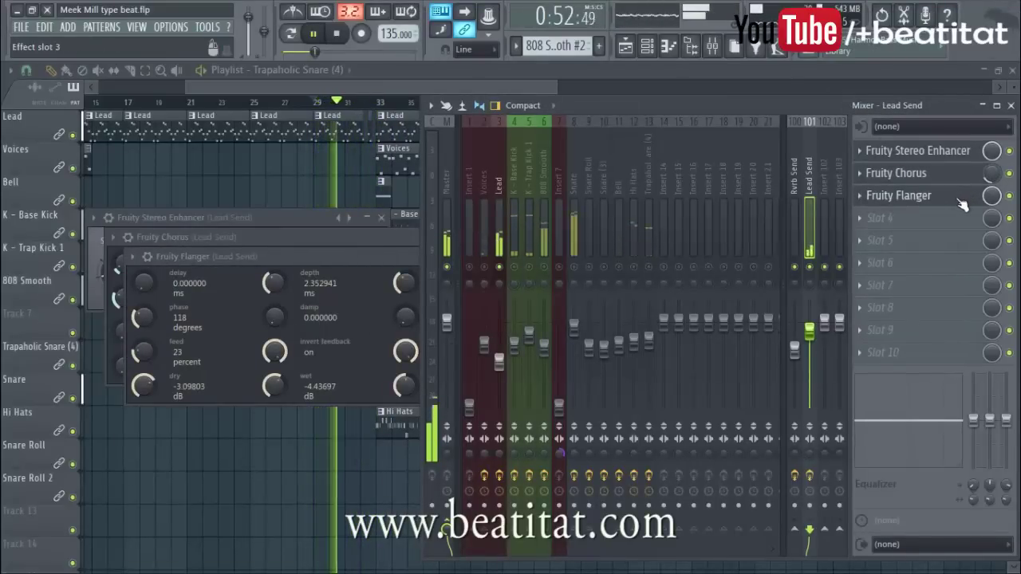
pyautogui.moveTo(991, 198); pyautogui.dragTo(991, 220)
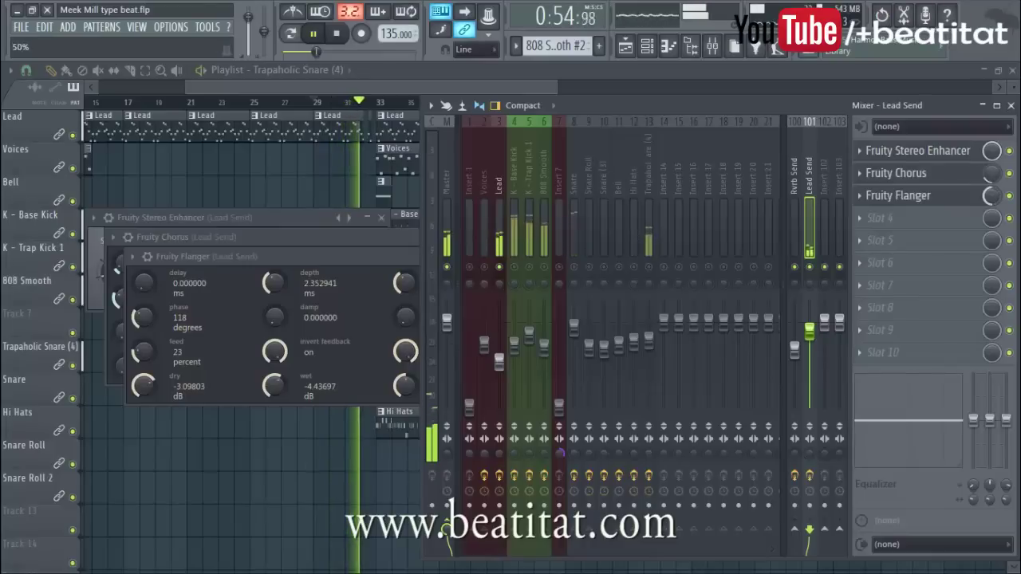
# Add Fruity Reeverb 2 to slot 4 of the Lead Send track, raise its wet level and adjust its bass and decay.
pyautogui.click(931, 222)
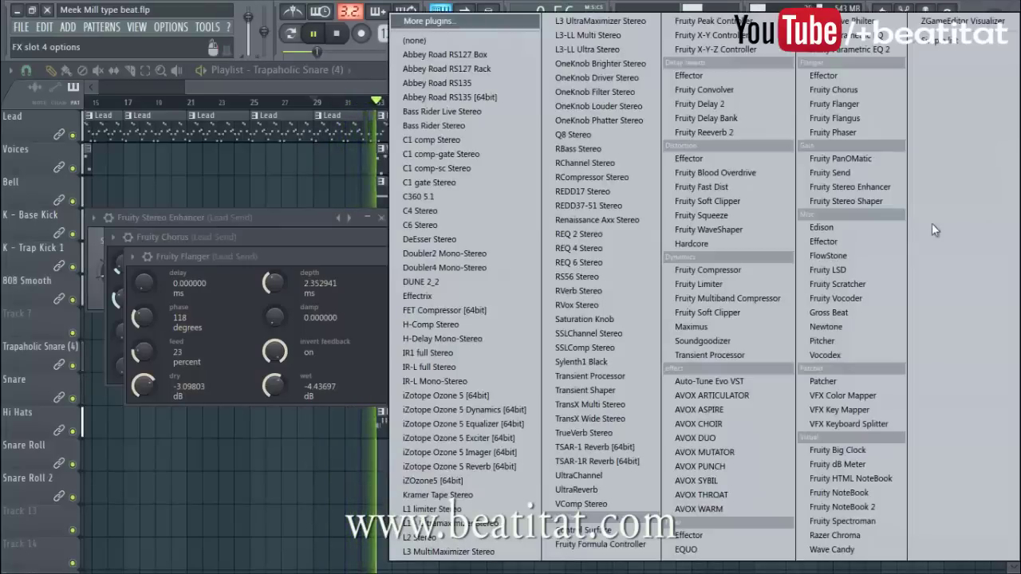
pyautogui.click(742, 136)
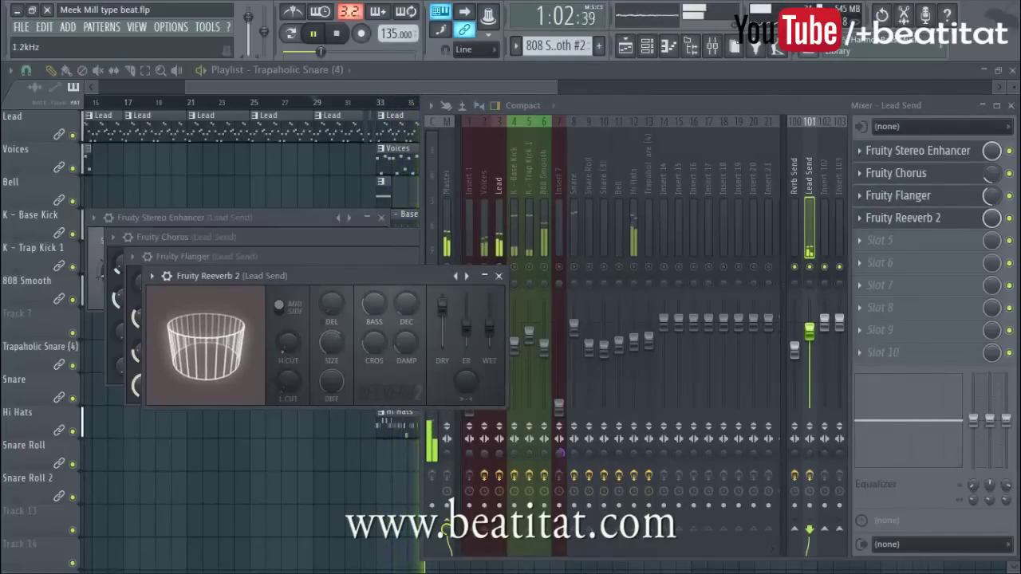
pyautogui.moveTo(488, 330)
pyautogui.mouseDown()
pyautogui.moveTo(488, 320)
pyautogui.moveTo(443, 308)
pyautogui.moveTo(443, 329)
pyautogui.moveTo(490, 314)
pyautogui.mouseUp()
pyautogui.moveTo(373, 310); pyautogui.dragTo(408, 309)
pyautogui.click(484, 275)
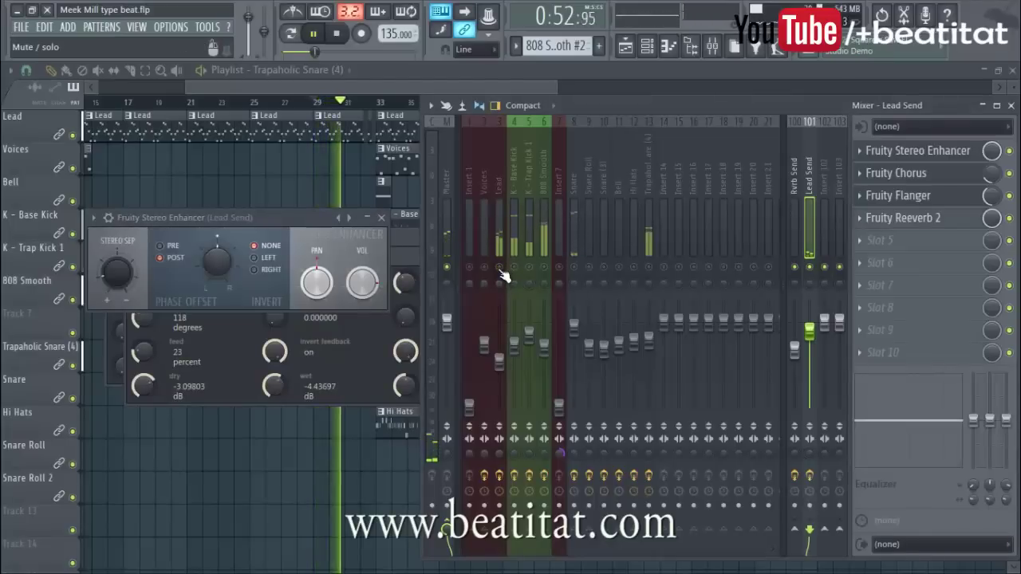
# Replay the soloed Lead from about bar 29 and set the Lead Send fader to about 83%.
pyautogui.press('space')
pyautogui.press('space')
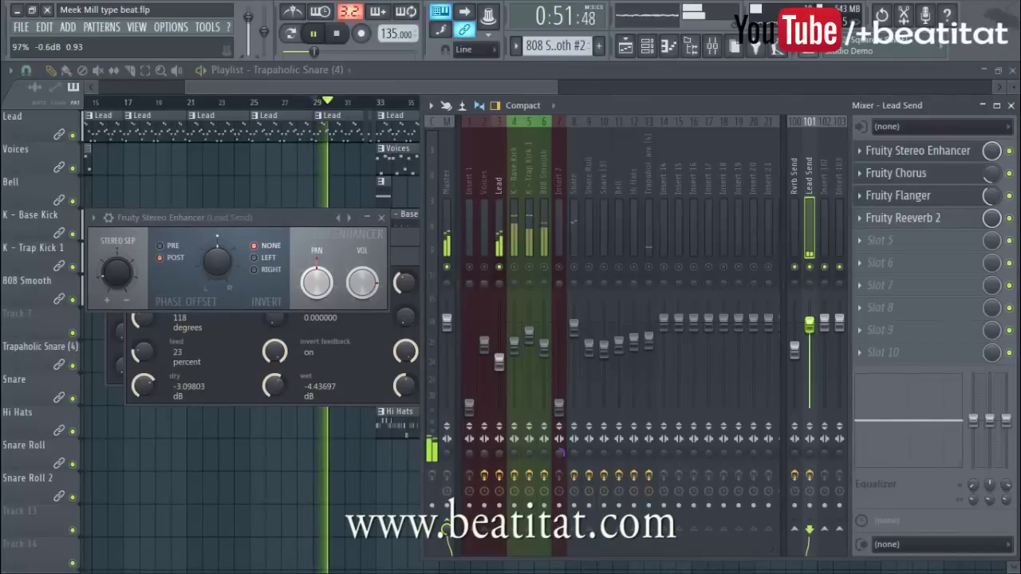
pyautogui.click(496, 202)
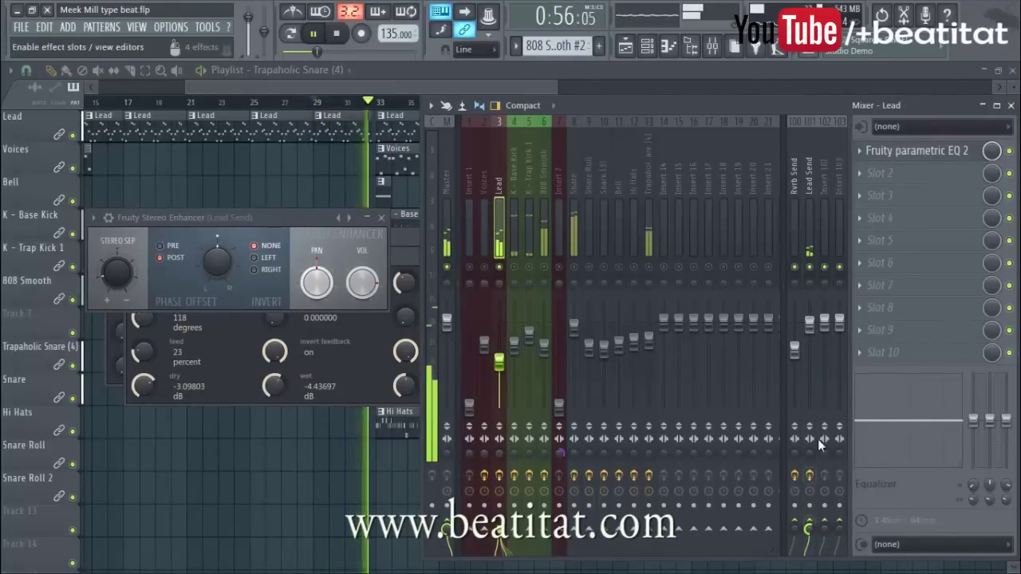
pyautogui.click(812, 338)
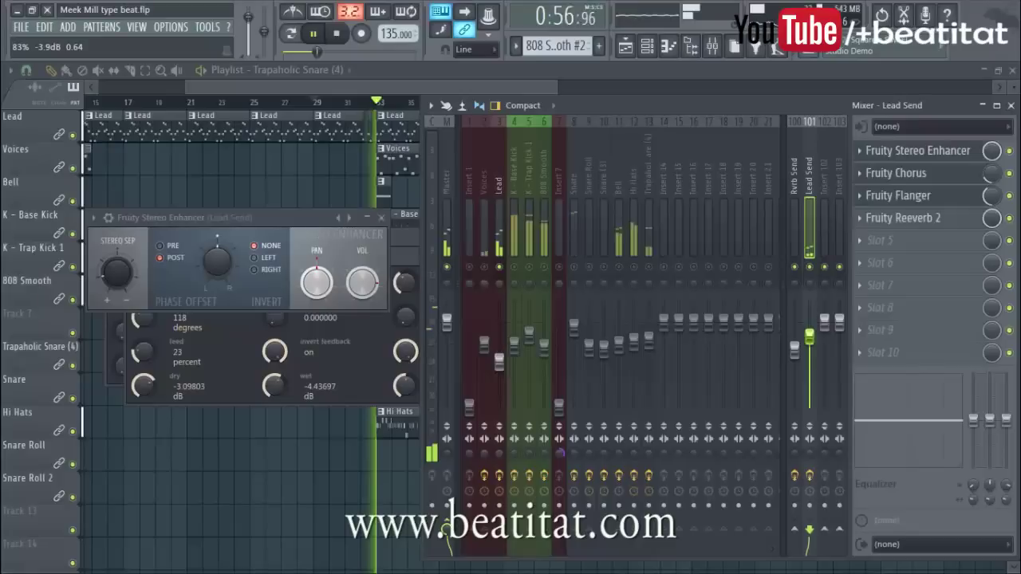
# Lower the dry and wet levels of Fruity Reeverb 2 on the Lead Send track and close its window.
pyautogui.click(901, 218)
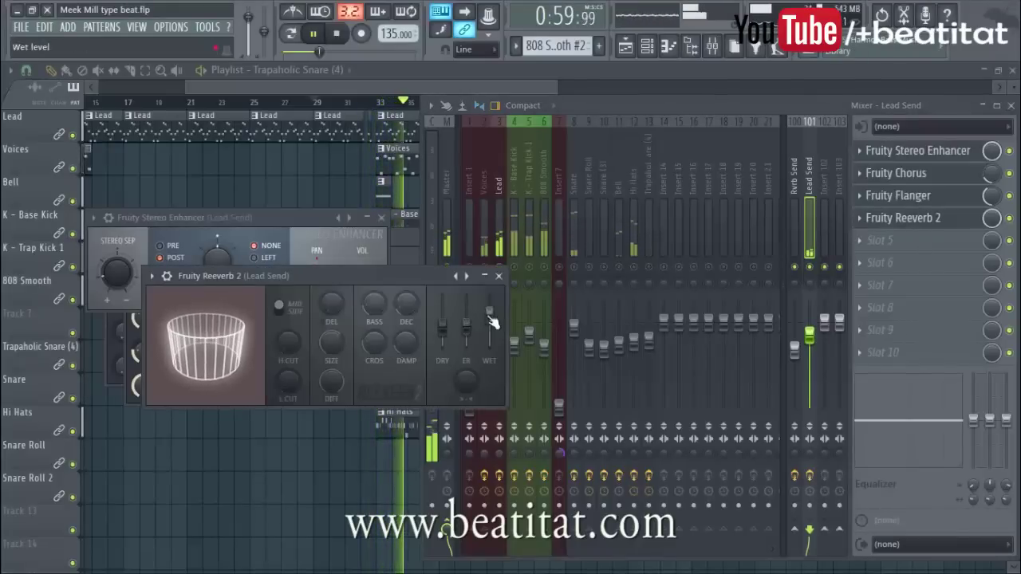
pyautogui.moveTo(442, 325); pyautogui.dragTo(489, 323)
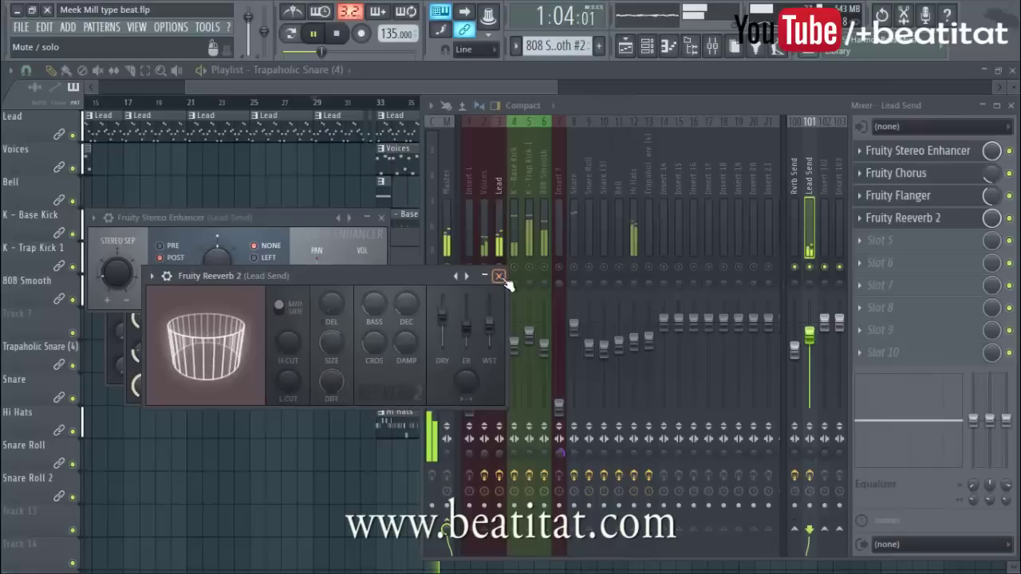
pyautogui.click(499, 275)
# Reshape the Lead track's Fruity parametric EQ 2 by moving bands 1, 5 and 7 and cutting band 4 to -10 dB at 734 Hz.
pyautogui.press('space')
pyautogui.click(510, 239)
pyautogui.click(501, 241)
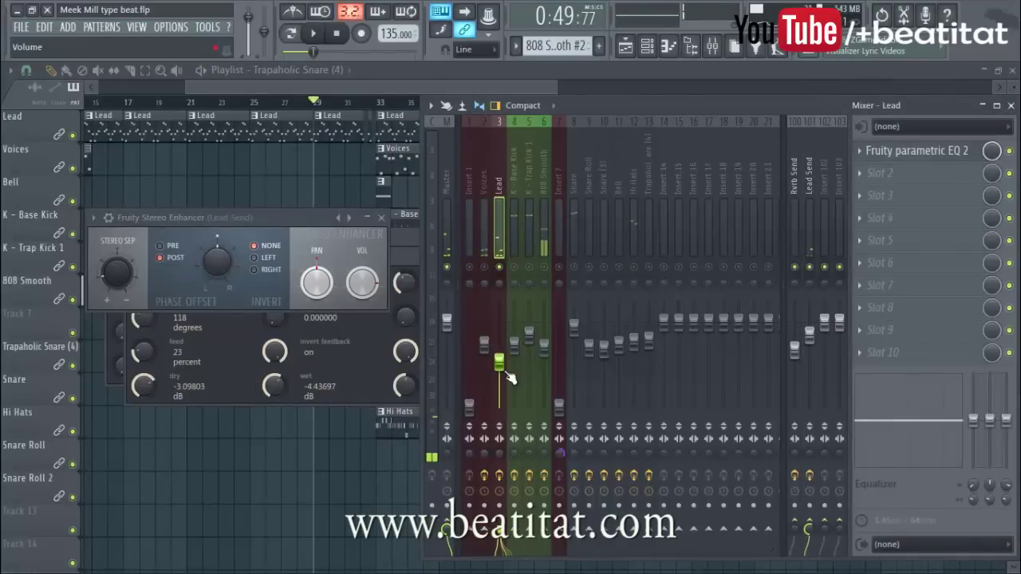
pyautogui.click(918, 151)
pyautogui.press('space')
pyautogui.moveTo(142, 270)
pyautogui.mouseDown()
pyautogui.moveTo(152, 248)
pyautogui.moveTo(128, 260)
pyautogui.mouseUp()
pyautogui.moveTo(274, 285); pyautogui.dragTo(267, 281)
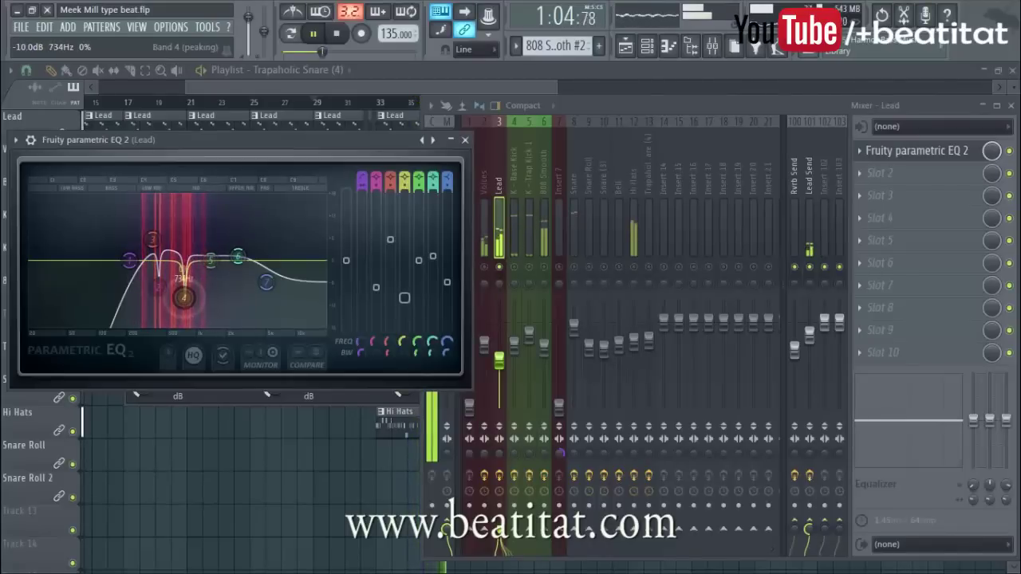
pyautogui.moveTo(216, 265)
pyautogui.mouseDown()
pyautogui.moveTo(222, 276)
pyautogui.moveTo(205, 271)
pyautogui.mouseUp()
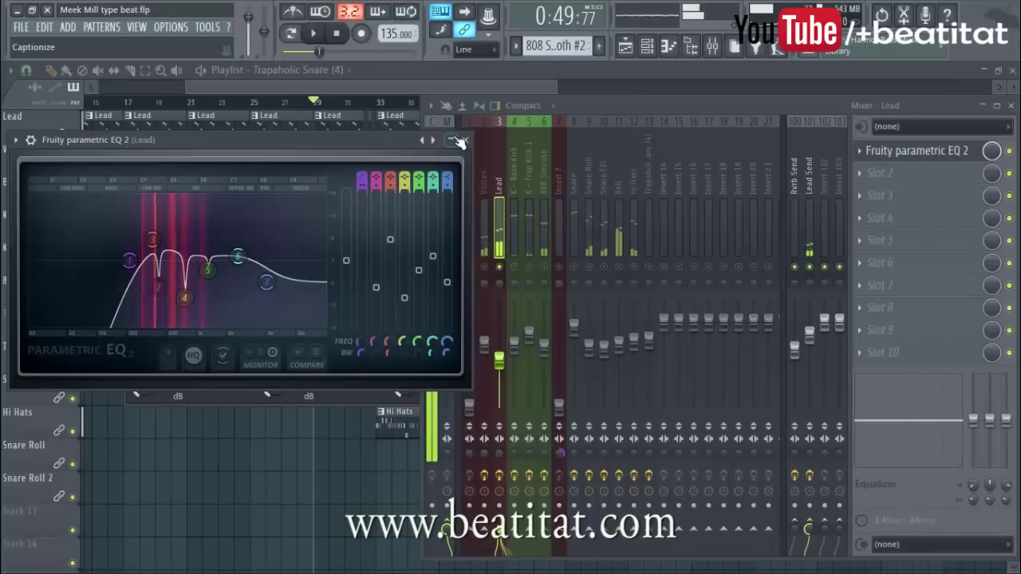
pyautogui.click(465, 140)
# Lower the Lead Send fader well below its previous level during playback and raise the Lead fader slightly to balance them.
pyautogui.click(824, 214)
pyautogui.click(810, 215)
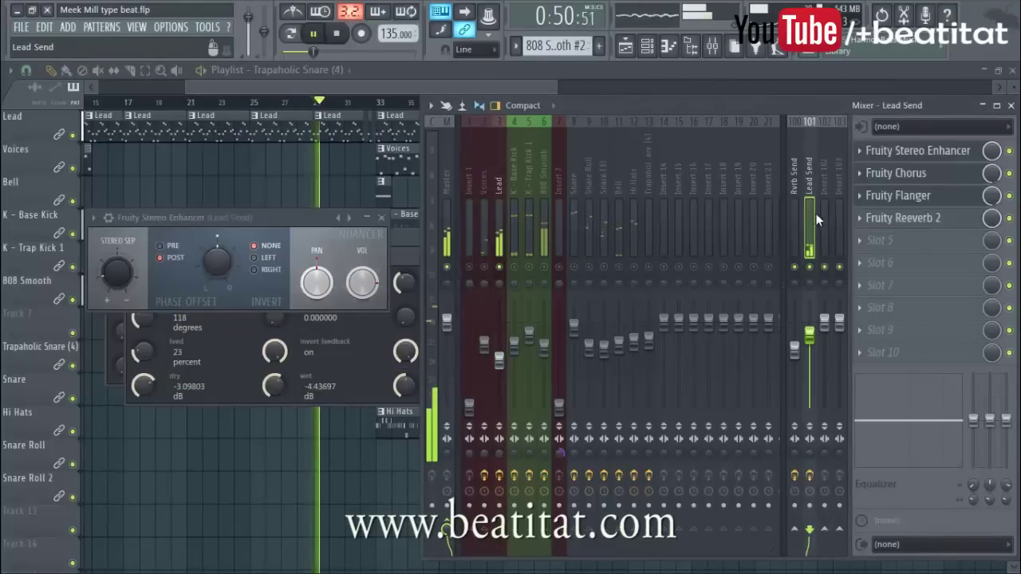
pyautogui.moveTo(810, 336); pyautogui.dragTo(810, 352)
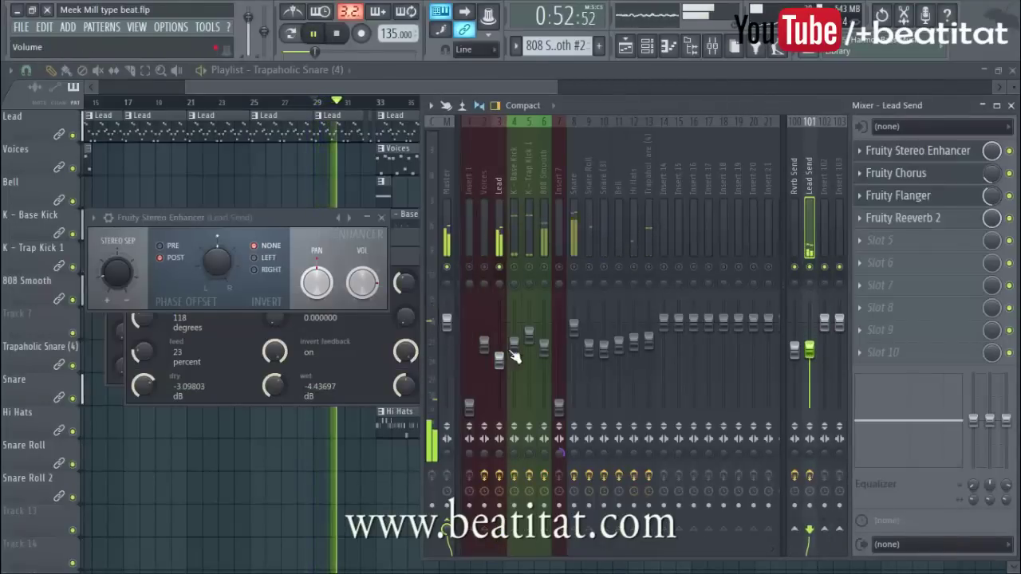
pyautogui.click(501, 358)
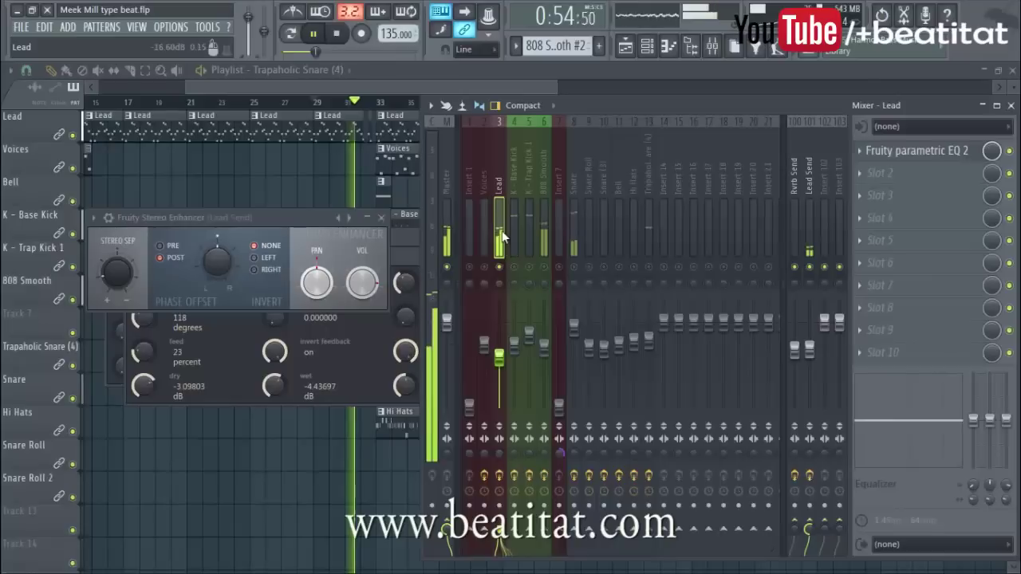
pyautogui.click(807, 239)
pyautogui.moveTo(809, 348); pyautogui.dragTo(810, 359)
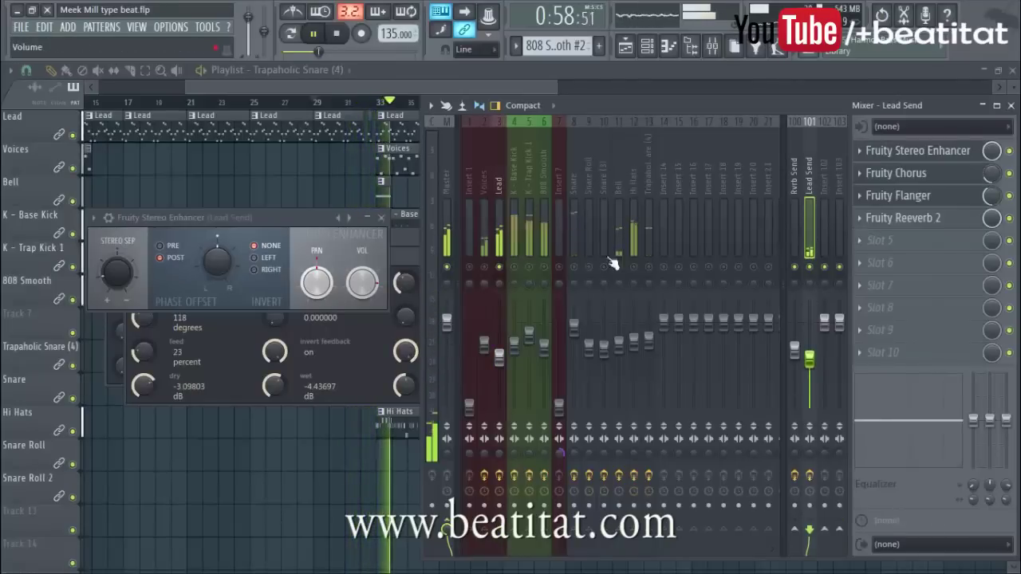
# Stop playback, close the Lead Send's Fruity Stereo Enhancer and Fruity Chorus windows, and return to the Lead mixer track.
pyautogui.click(498, 236)
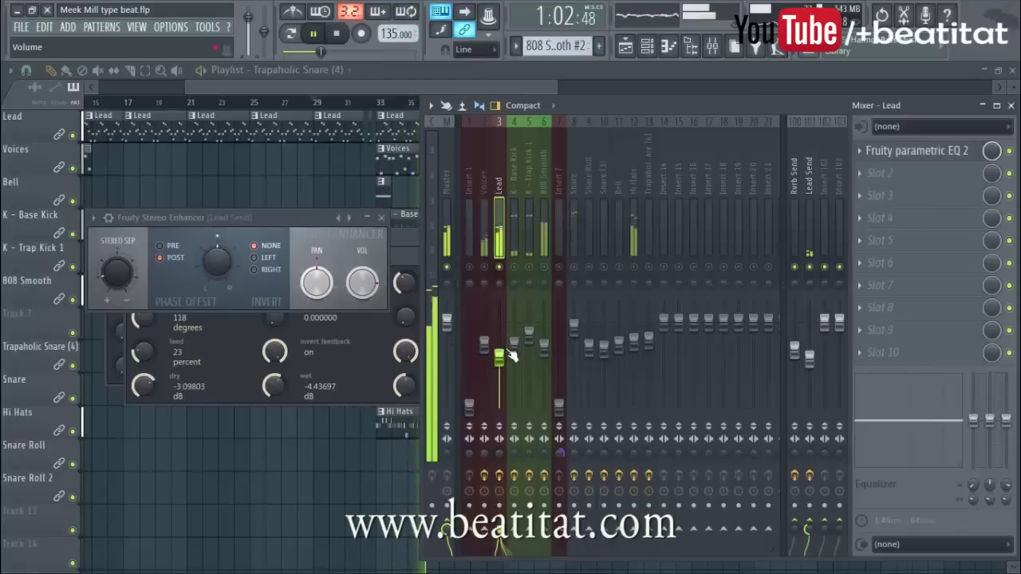
pyautogui.press('space')
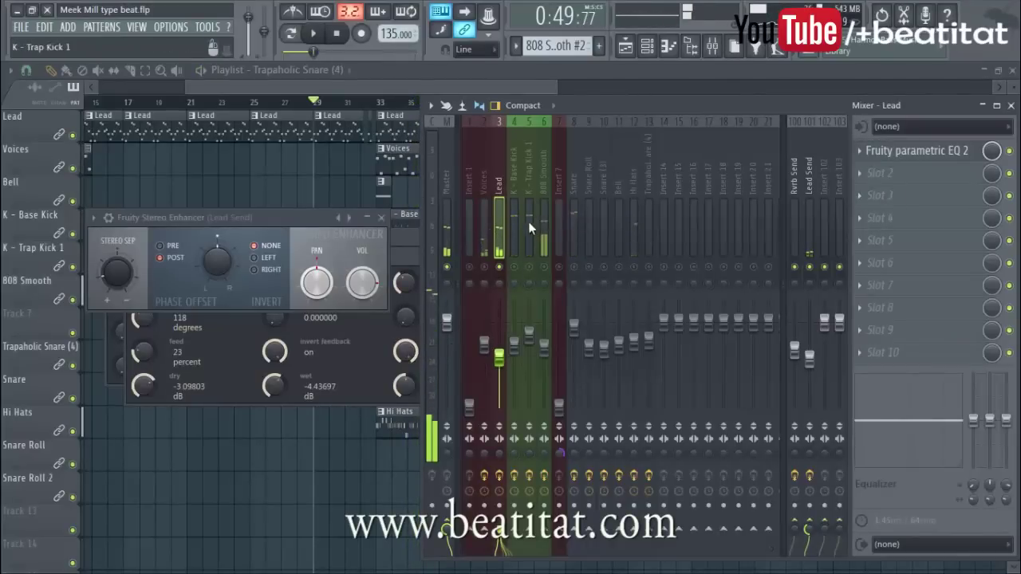
pyautogui.click(382, 218)
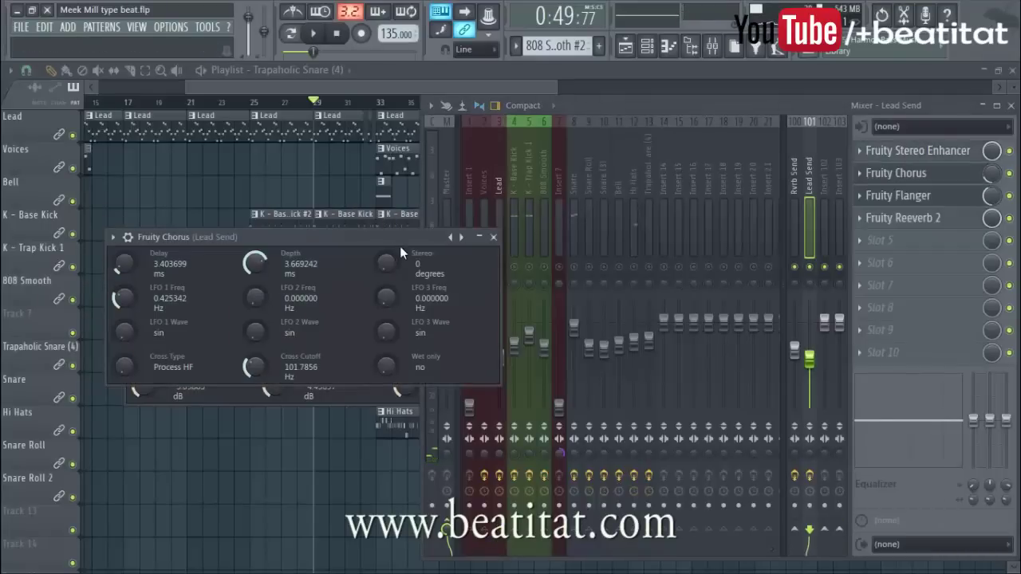
pyautogui.click(493, 238)
pyautogui.click(496, 226)
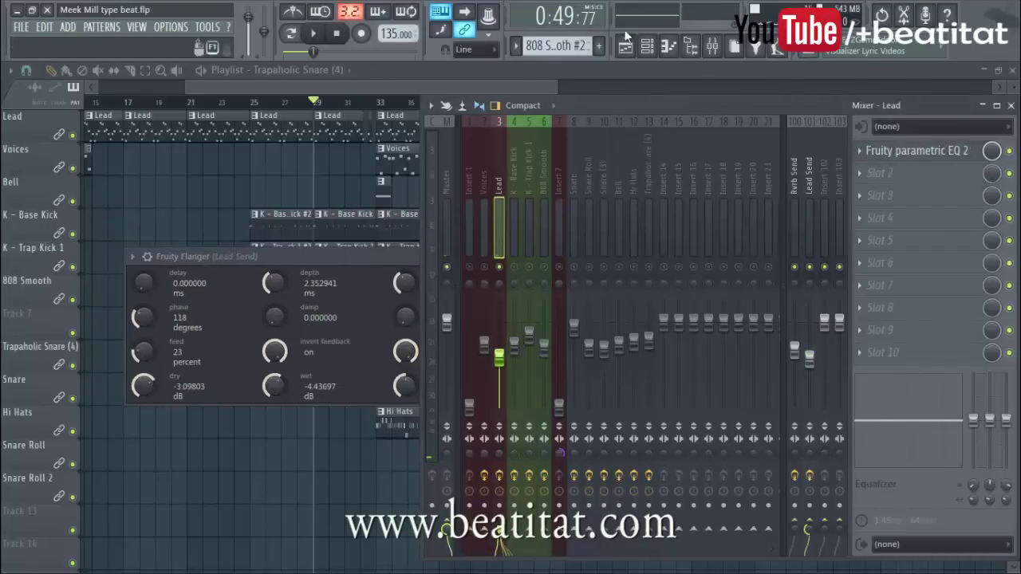
# Turn off the built-in delay in the Lead channel's Nexus synth, close the synth and bring the mixer back to the front.
pyautogui.click(657, 46)
pyautogui.click(169, 219)
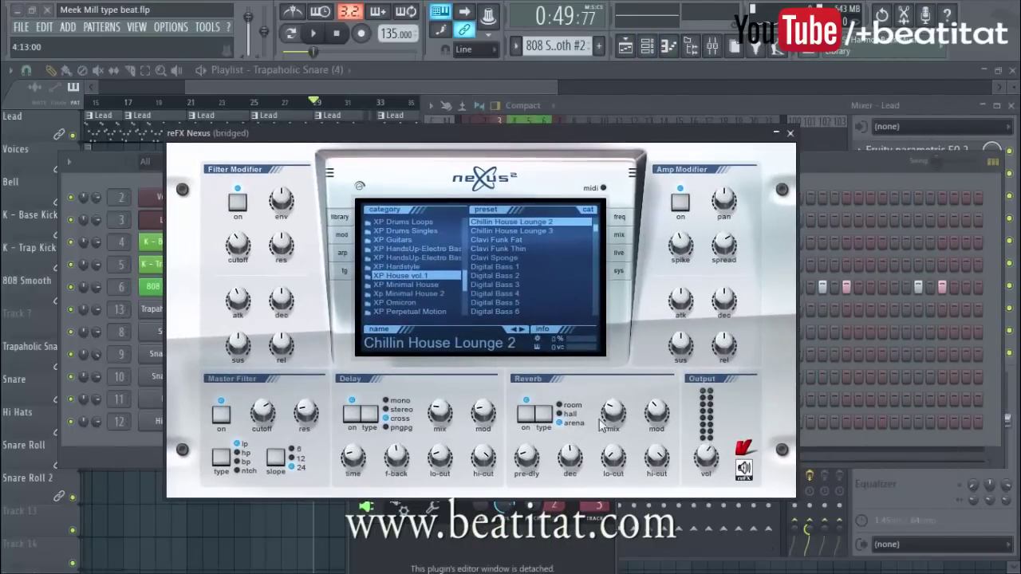
pyautogui.moveTo(613, 409)
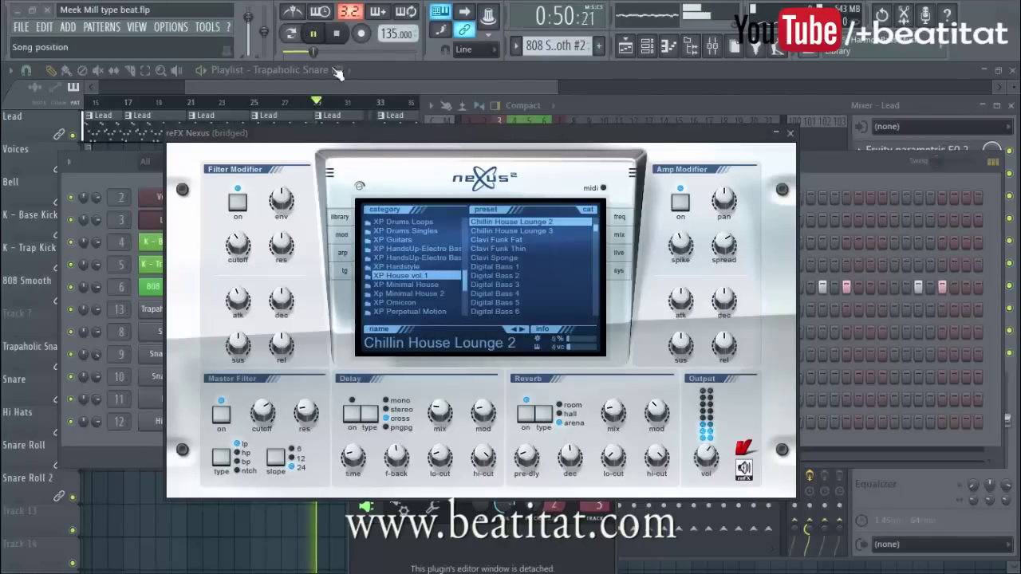
pyautogui.click(790, 134)
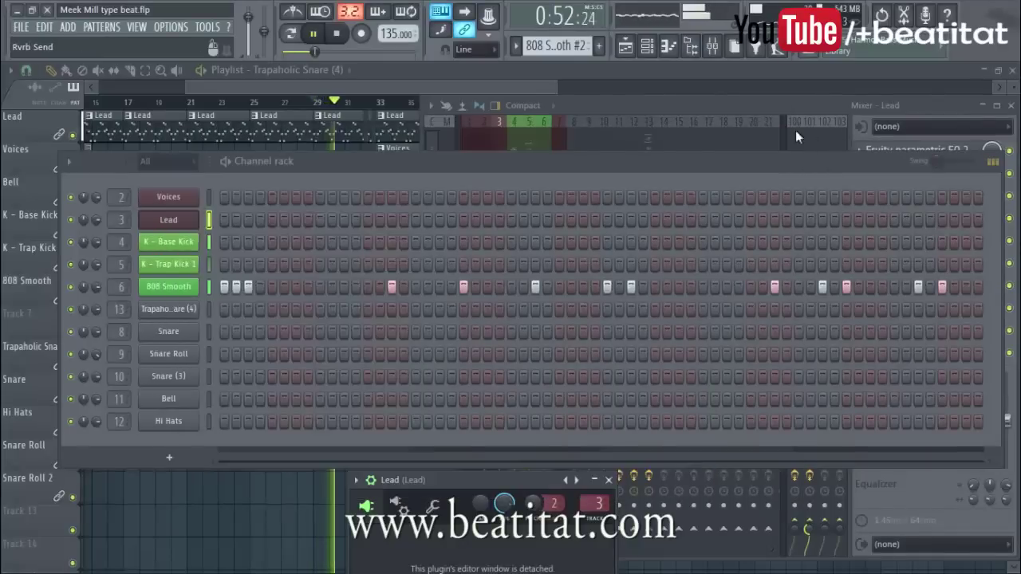
pyautogui.click(761, 104)
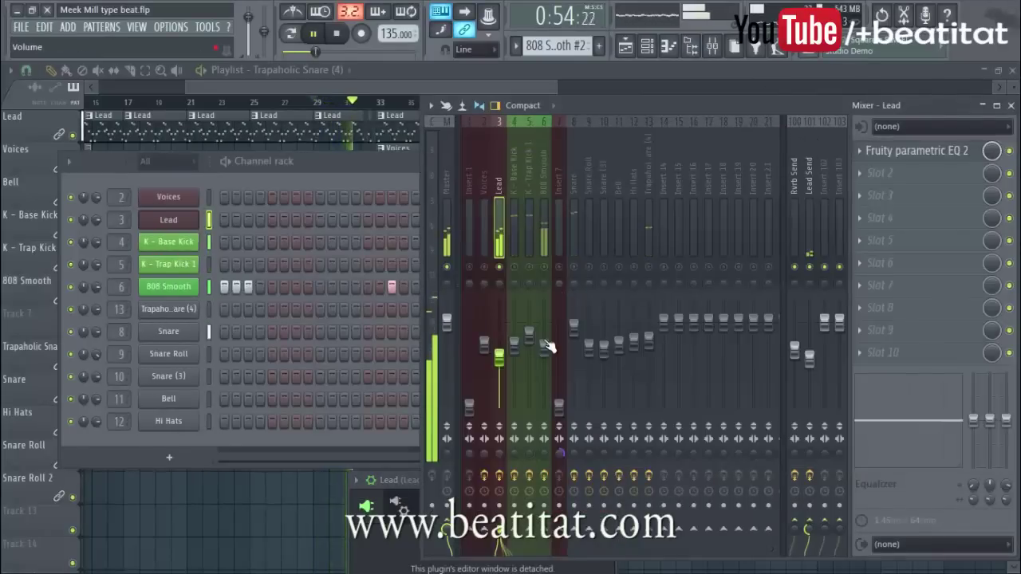
# Unsolo the Lead track, replay the full mix from about bar 29 and set the Lead fader to about 62%.
pyautogui.press('space')
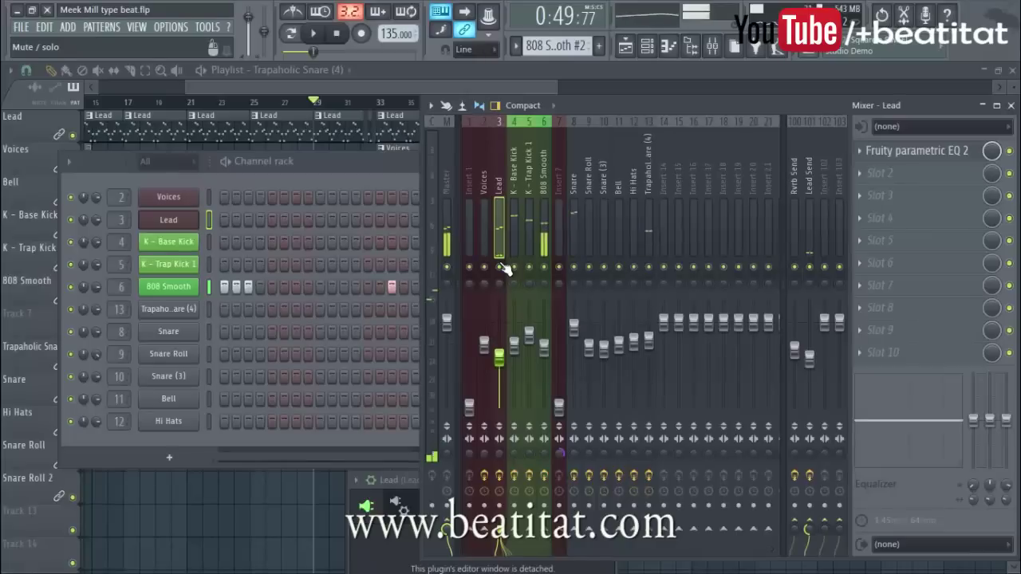
pyautogui.press('space')
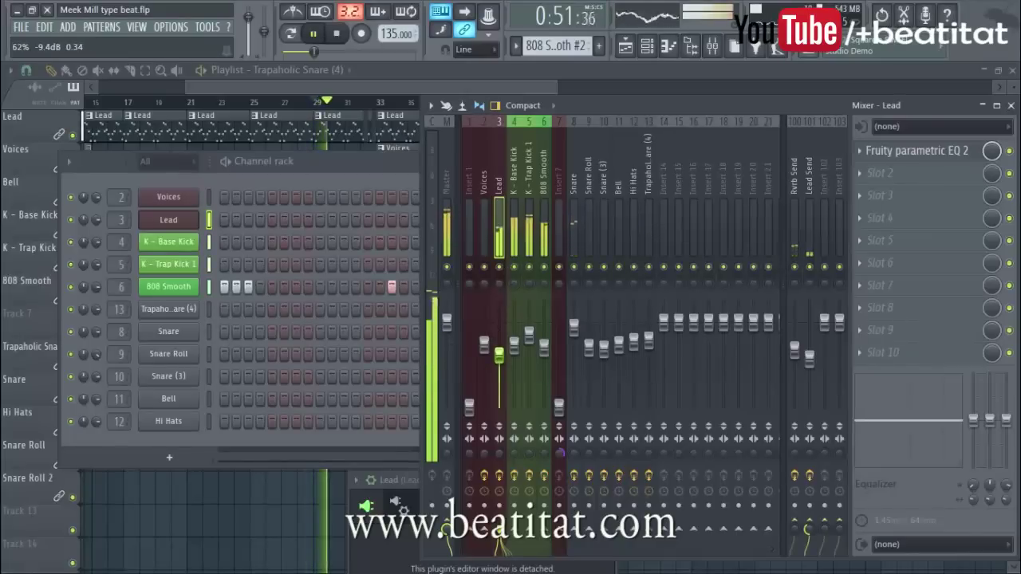
pyautogui.moveTo(498, 357); pyautogui.dragTo(499, 363)
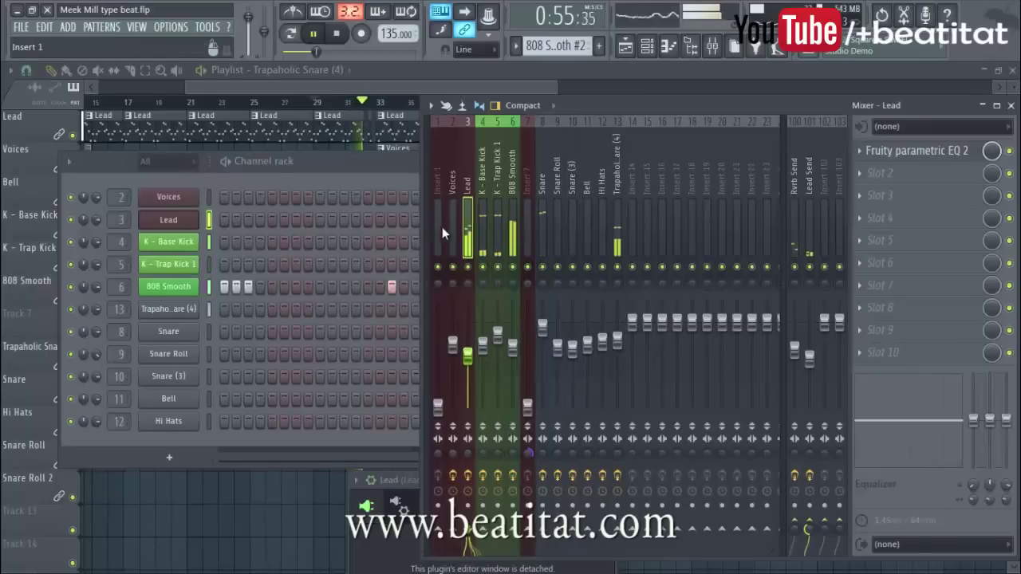
pyautogui.click(446, 233)
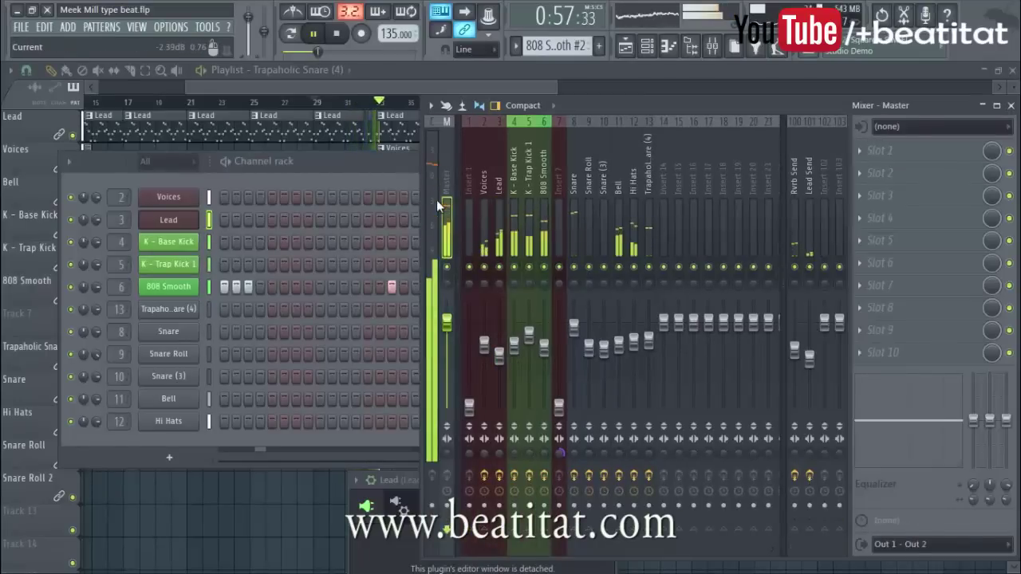
# Lower the Hi Hats fader and raise the Snare fader slightly while the full mix plays.
pyautogui.click(630, 244)
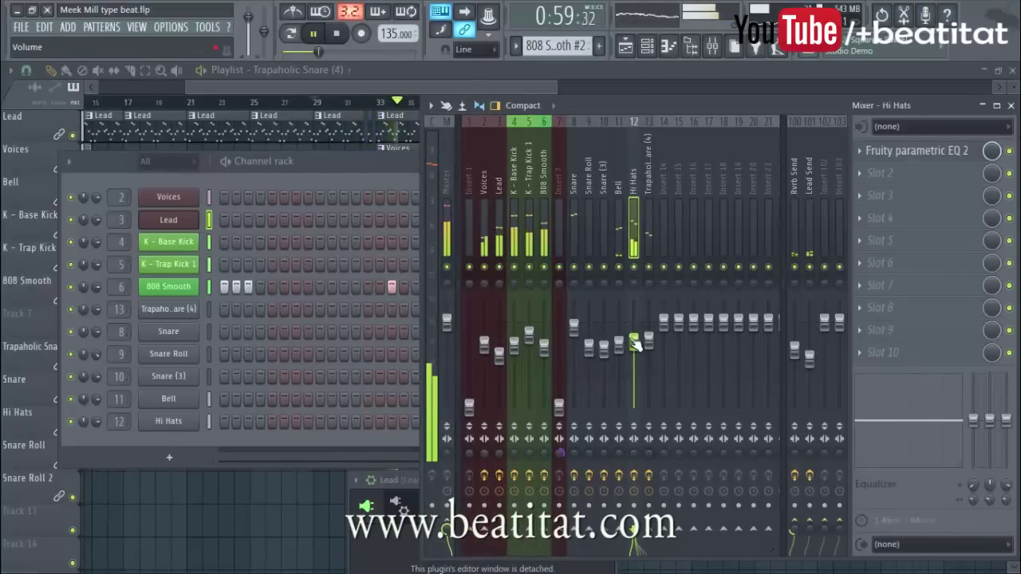
pyautogui.moveTo(635, 356); pyautogui.dragTo(635, 359)
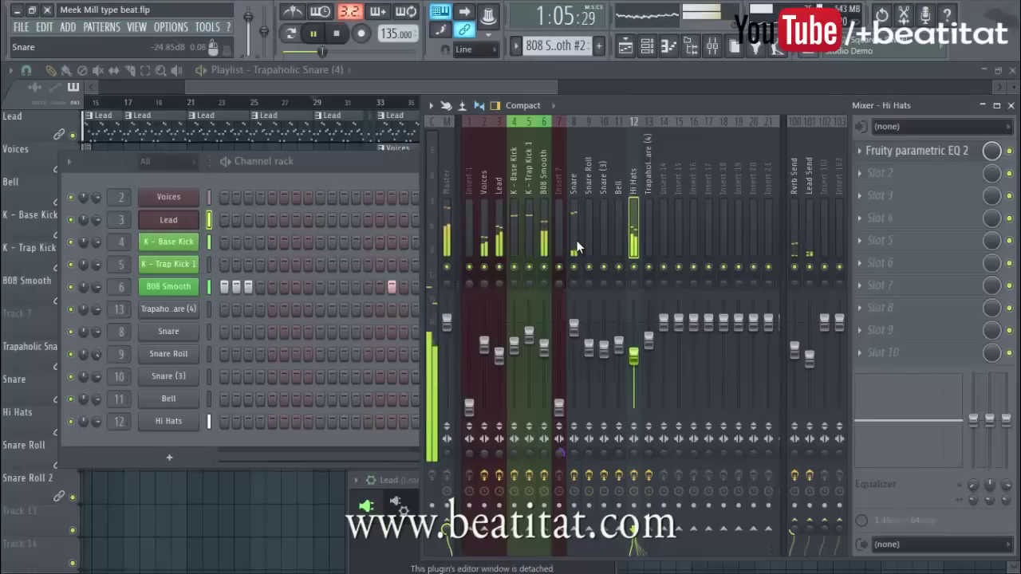
pyautogui.click(574, 329)
pyautogui.moveTo(574, 326); pyautogui.dragTo(573, 320)
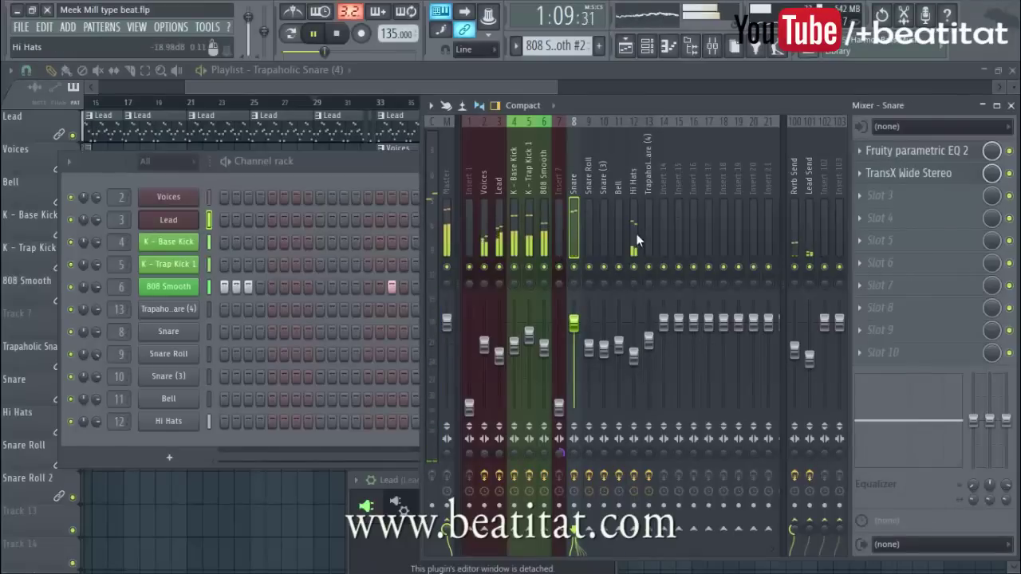
pyautogui.click(634, 355)
# Lower the Snare (3), Snare Roll and Lead faders slightly and stop playback.
pyautogui.click(588, 351)
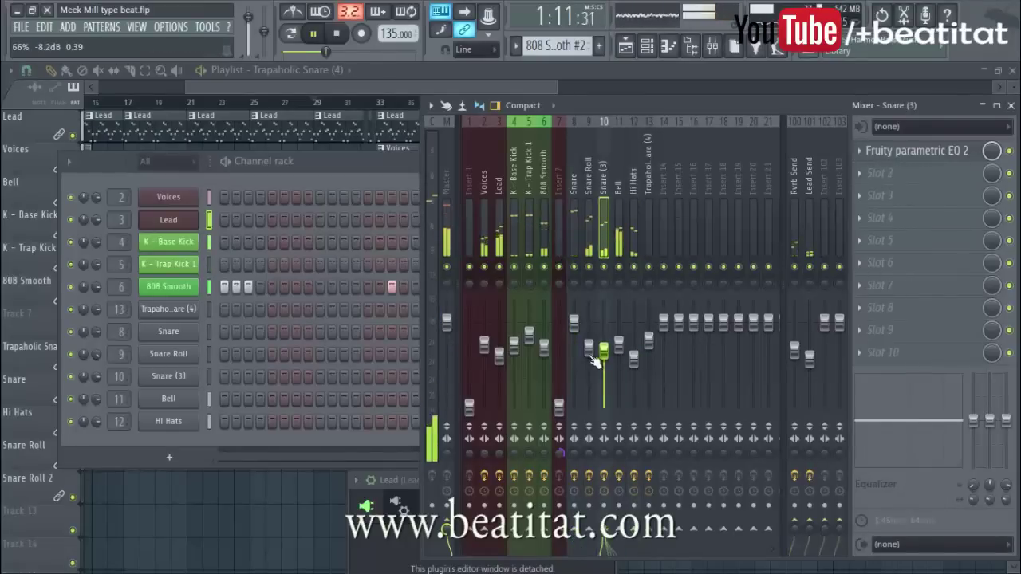
pyautogui.press('space')
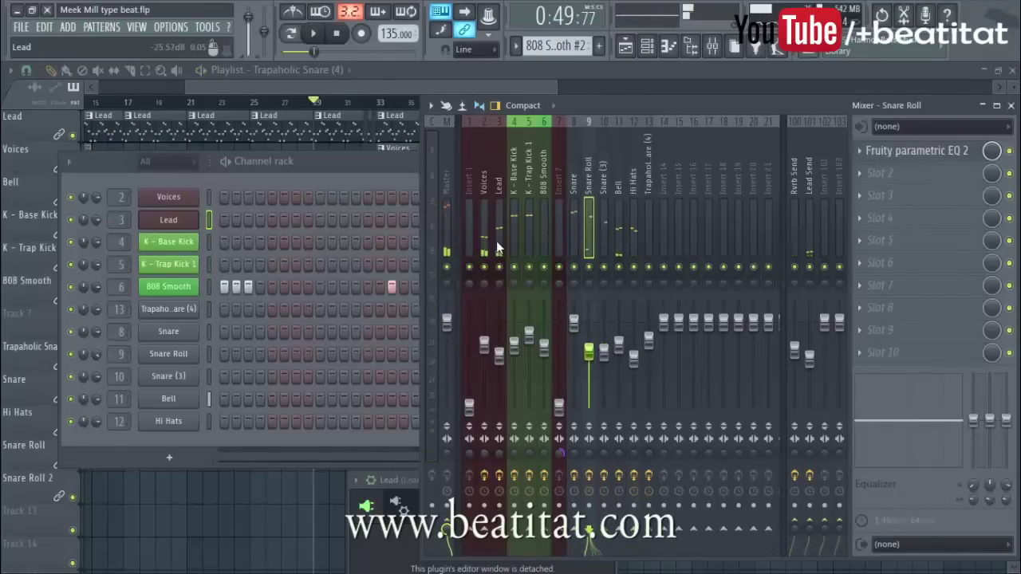
pyautogui.click(499, 343)
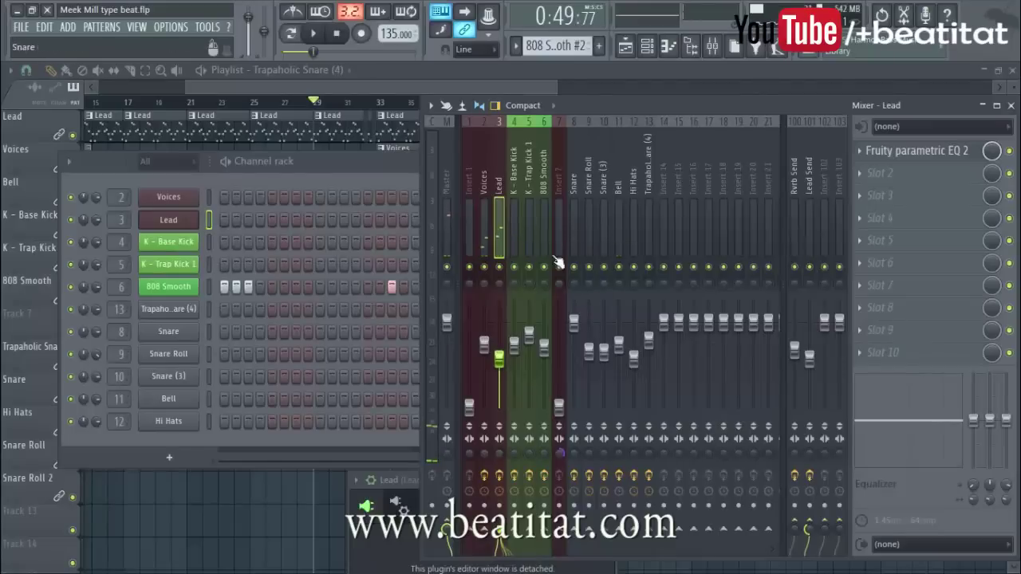
# Add Fruity parametric EQ 2 to the first effect slot of the Master track and reposition its window.
pyautogui.click(547, 192)
pyautogui.click(533, 204)
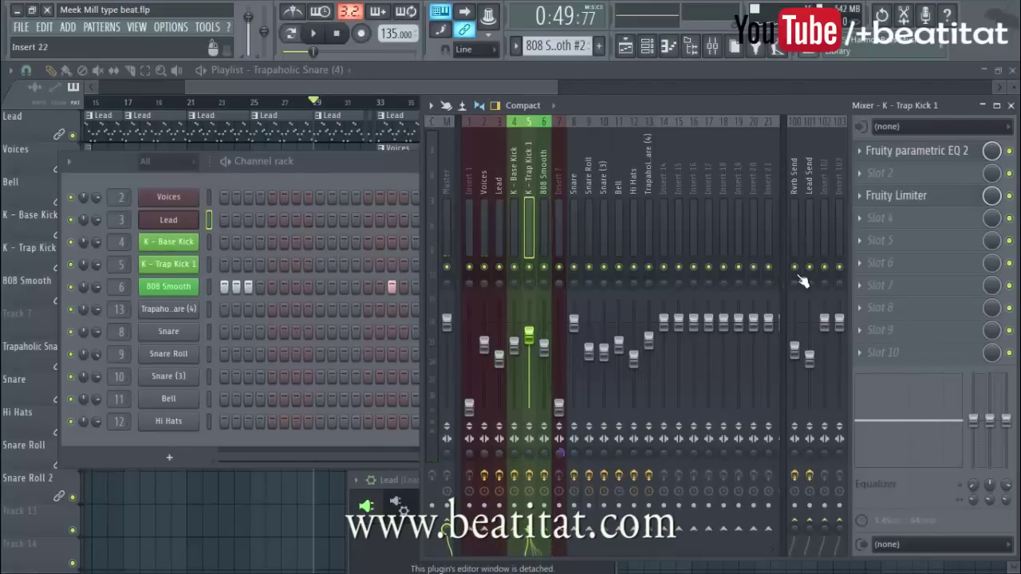
pyautogui.click(448, 225)
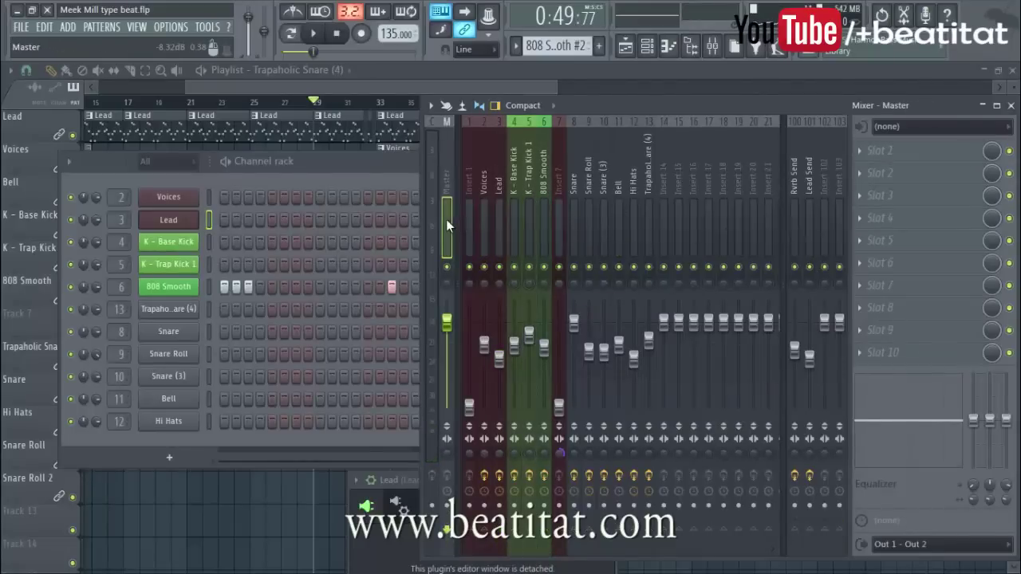
pyautogui.click(940, 150)
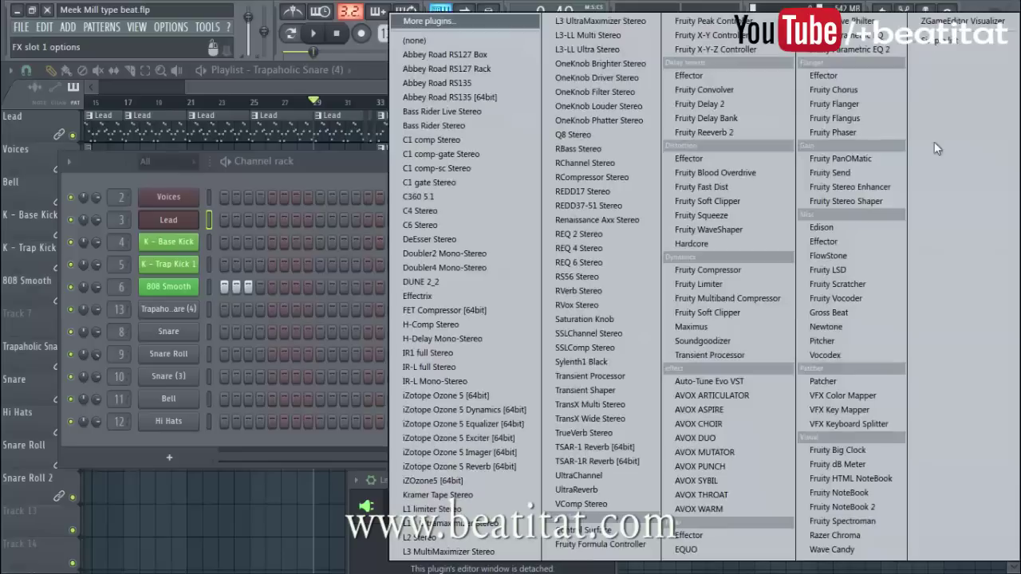
pyautogui.click(892, 51)
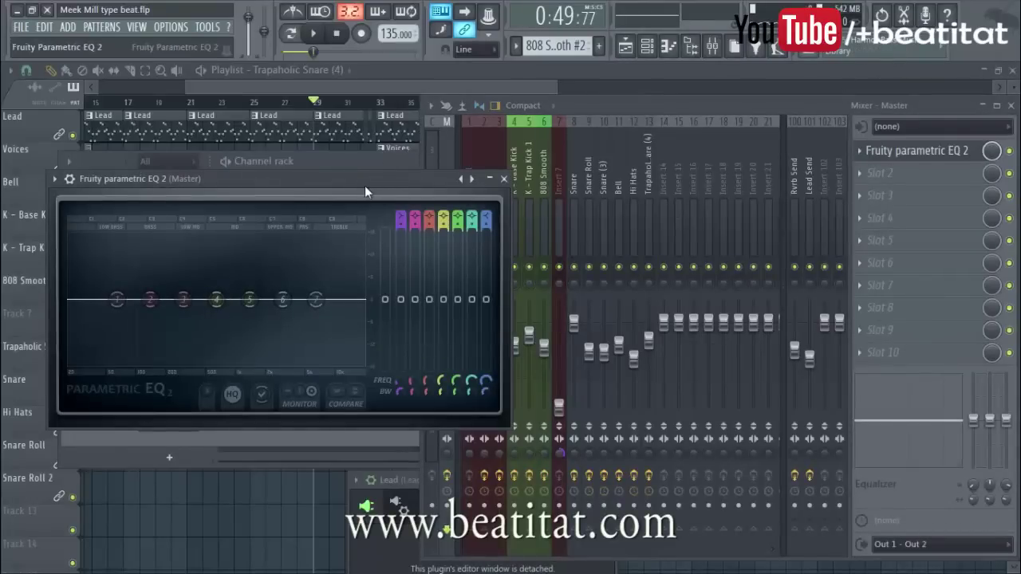
pyautogui.moveTo(364, 192); pyautogui.dragTo(422, 159)
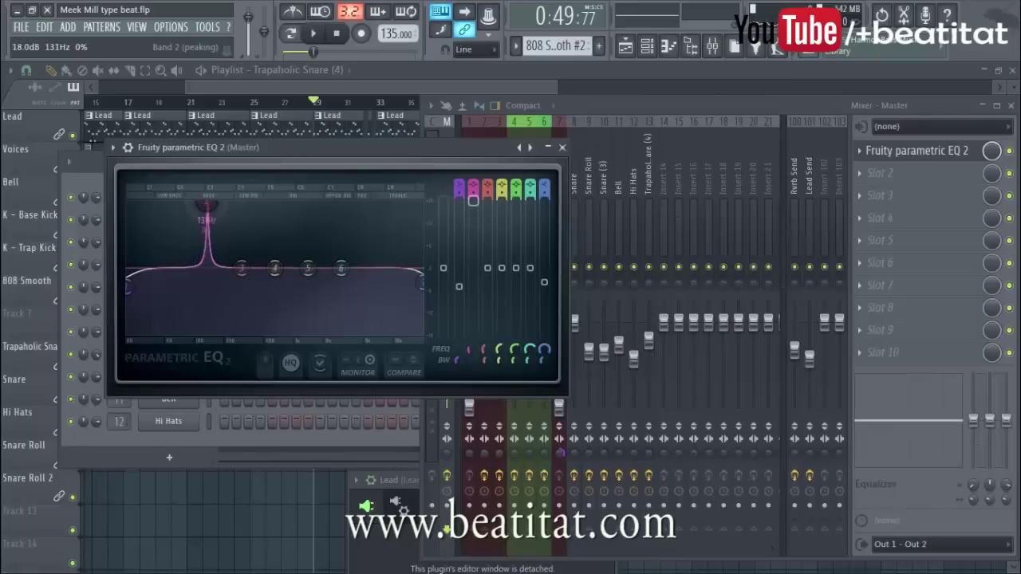
# Lower bands 1 and 7 of the Master EQ, sweep a narrow band 2 boost during playback, and turn it into a cut.
pyautogui.press('space')
pyautogui.press('space')
pyautogui.moveTo(467, 347); pyautogui.dragTo(467, 355)
pyautogui.press('space')
pyautogui.moveTo(473, 200); pyautogui.dragTo(473, 285)
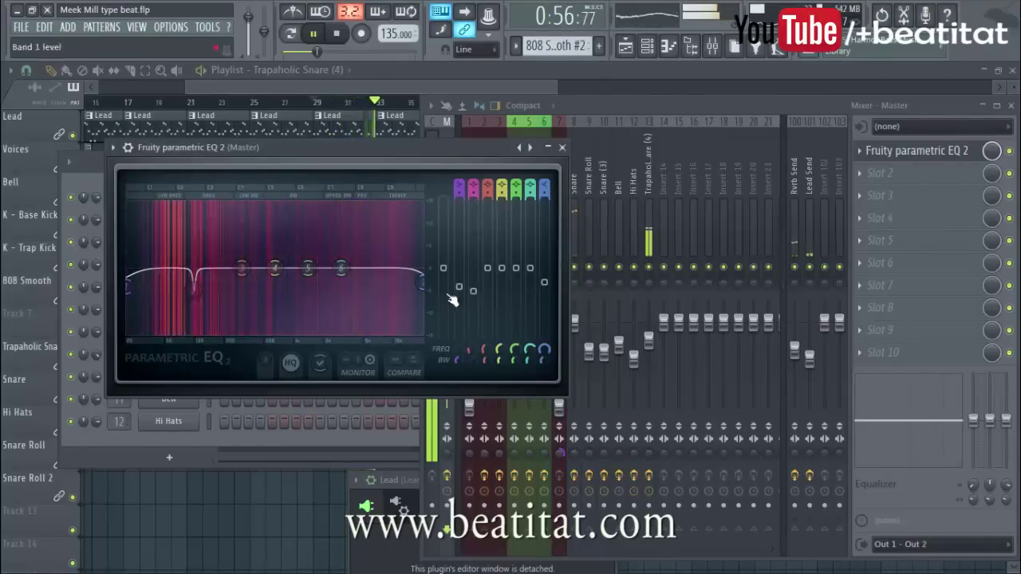
# Make narrow cuts with Master EQ bands 4 and 5, band 5 near 2 kHz, and raise band 6 to 1.4 dB at 5036 Hz.
pyautogui.moveTo(274, 268); pyautogui.dragTo(288, 264)
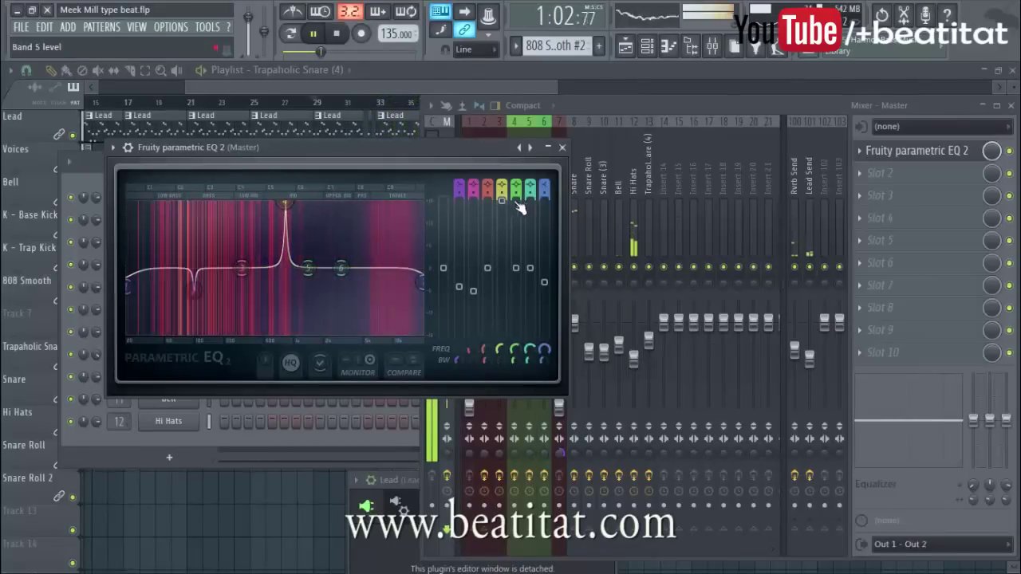
pyautogui.moveTo(502, 201); pyautogui.dragTo(501, 225)
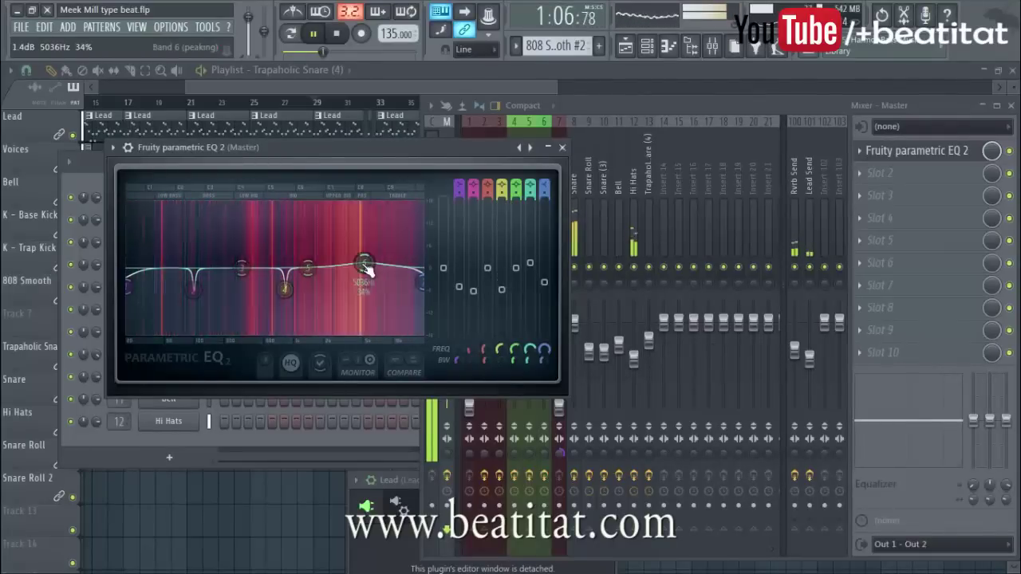
pyautogui.moveTo(321, 265); pyautogui.dragTo(325, 239)
pyautogui.scroll(-8, 321, 263)
pyautogui.press('space')
pyautogui.moveTo(321, 277); pyautogui.dragTo(330, 292)
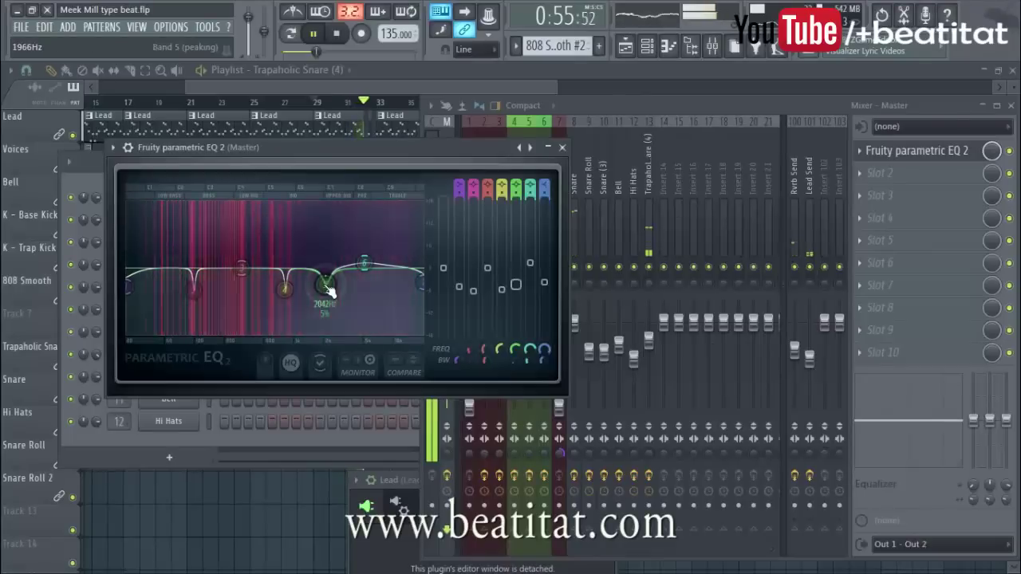
pyautogui.scroll(-5, 248, 272)
# Sweep a narrow band 3 boost on the Master EQ, cut it to -6 dB at 290 Hz, then close the EQ and stop playback.
pyautogui.moveTo(240, 216); pyautogui.dragTo(234, 204)
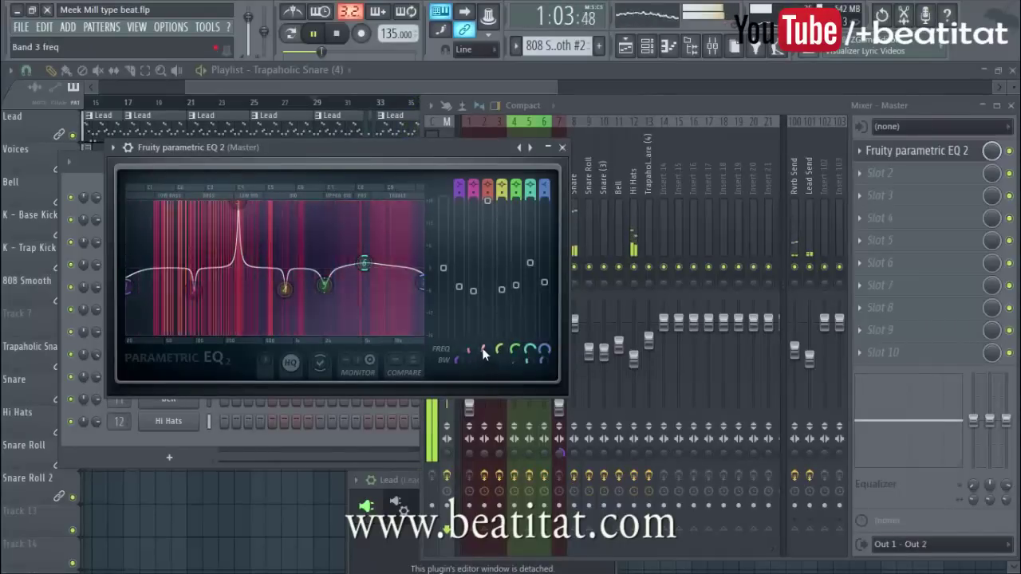
pyautogui.moveTo(240, 204); pyautogui.dragTo(242, 204)
pyautogui.moveTo(487, 201); pyautogui.dragTo(488, 289)
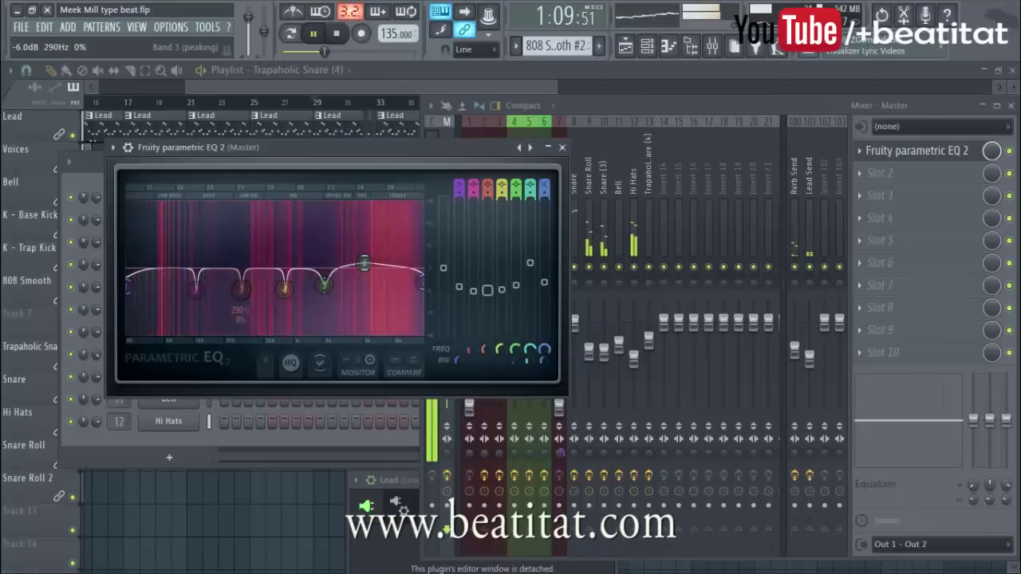
pyautogui.moveTo(487, 361); pyautogui.dragTo(515, 363)
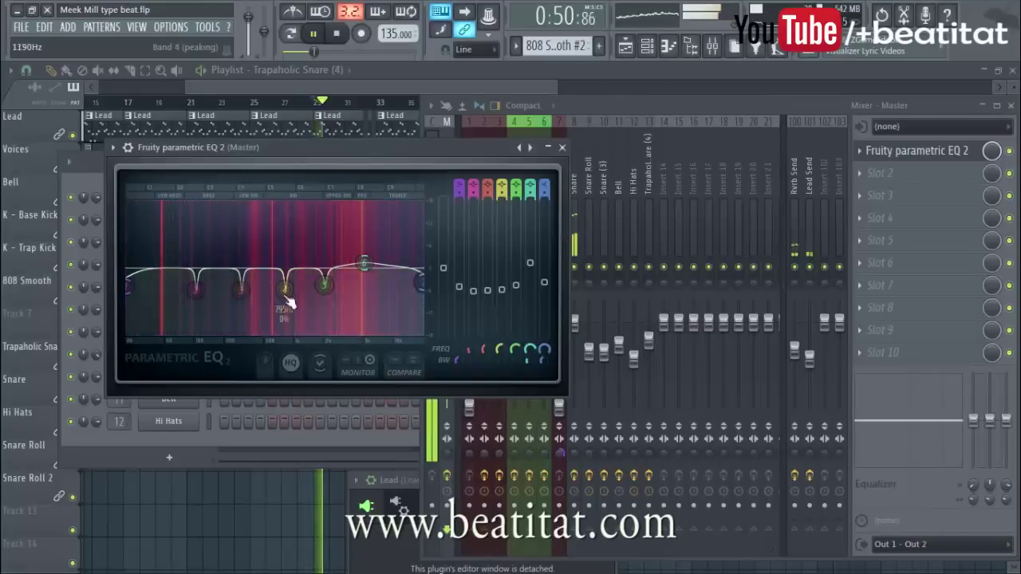
pyautogui.click(562, 148)
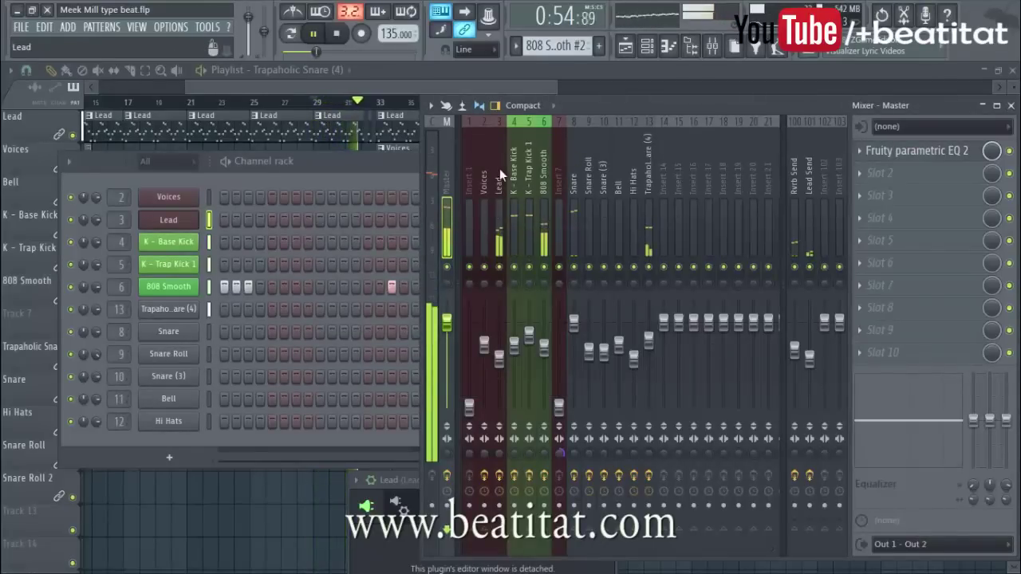
pyautogui.press('space')
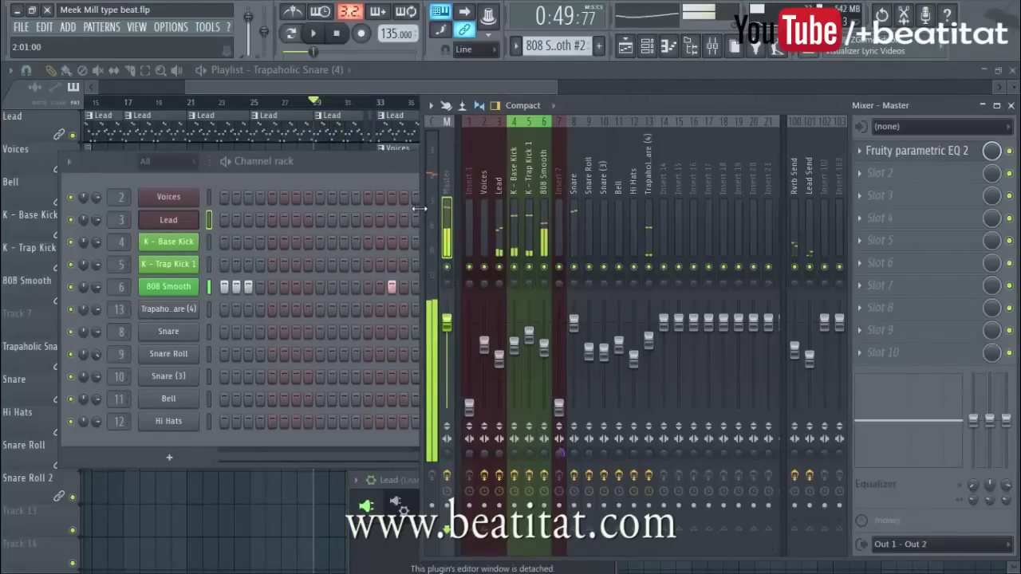
# Add Fruity Limiter to the Master track's second effect slot and show its compressor settings.
pyautogui.click(919, 187)
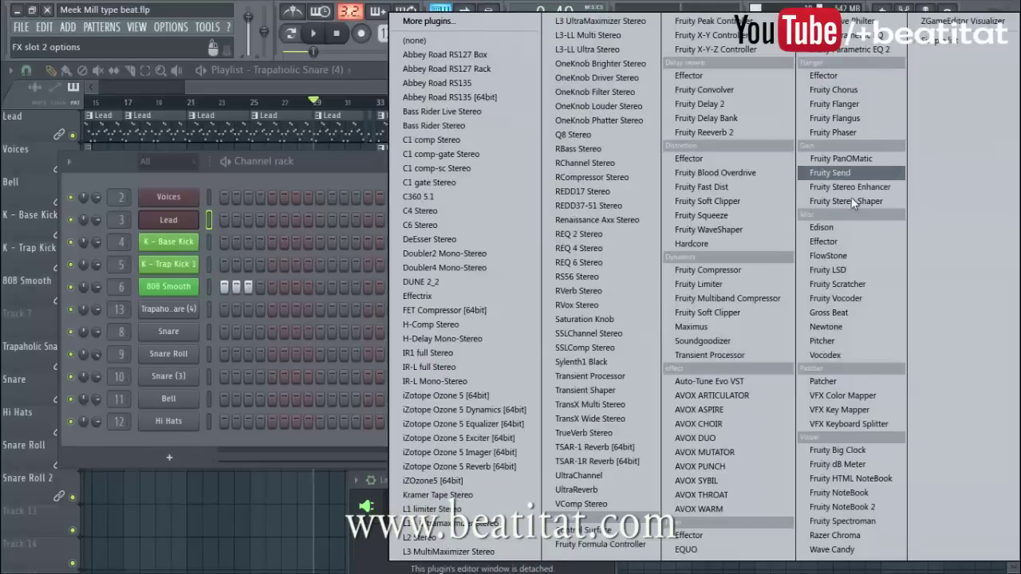
pyautogui.click(765, 290)
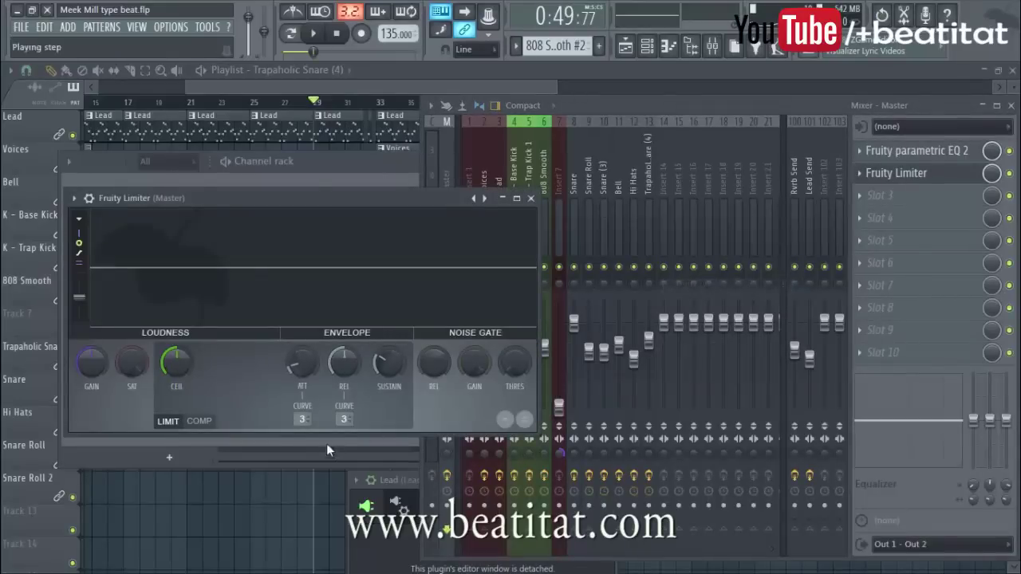
pyautogui.click(199, 421)
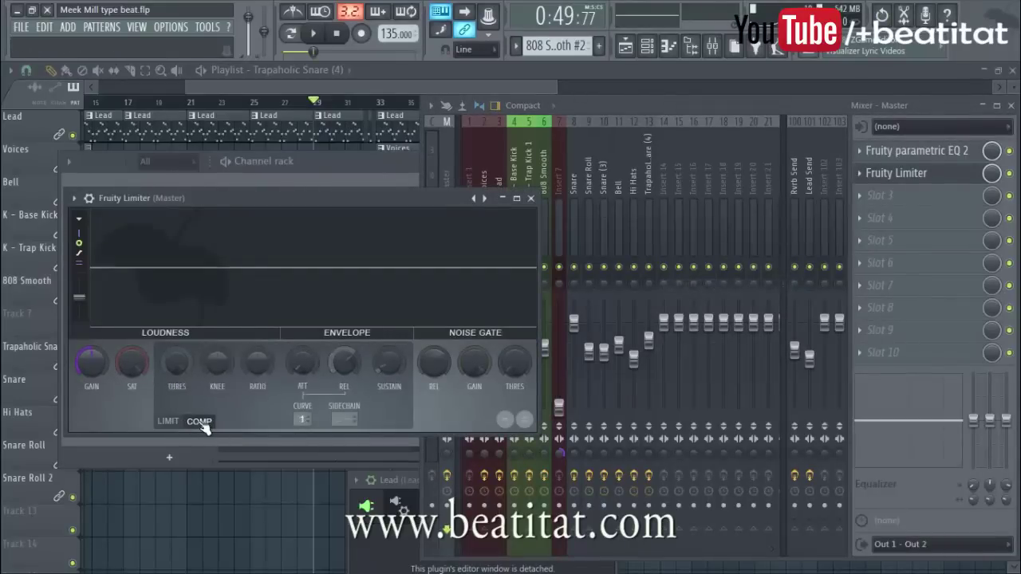
# Lower the compressor threshold of the Master's Fruity Limiter while listening to the beat.
pyautogui.moveTo(175, 365); pyautogui.dragTo(174, 391)
pyautogui.press('space')
pyautogui.moveTo(397, 206); pyautogui.dragTo(330, 235)
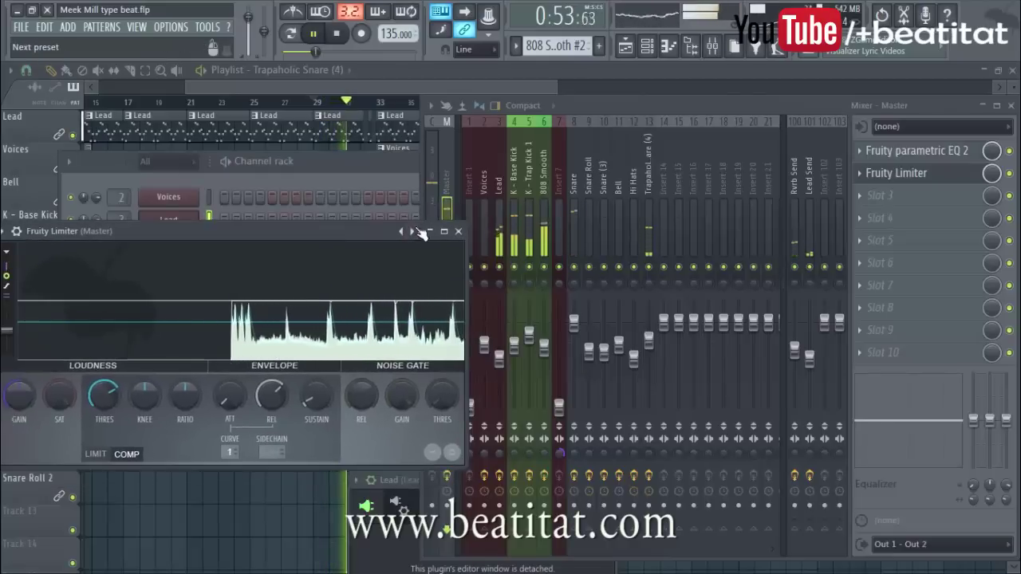
pyautogui.moveTo(112, 400); pyautogui.dragTo(112, 407)
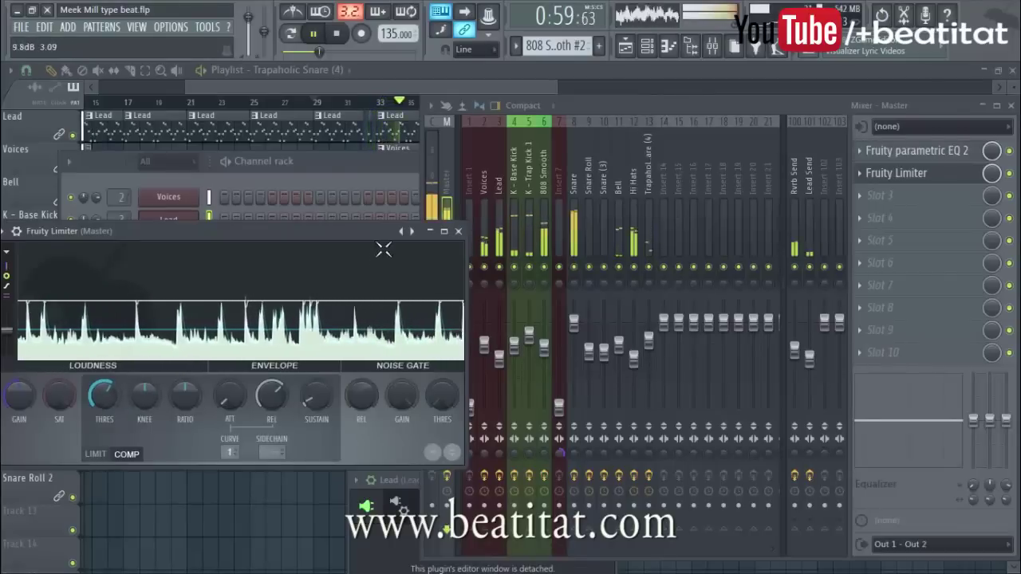
# Check the limiter settings of the slot 2 Fruity Limiter, then close its window.
pyautogui.moveTo(371, 231); pyautogui.dragTo(664, 217)
pyautogui.click(390, 440)
pyautogui.press('space')
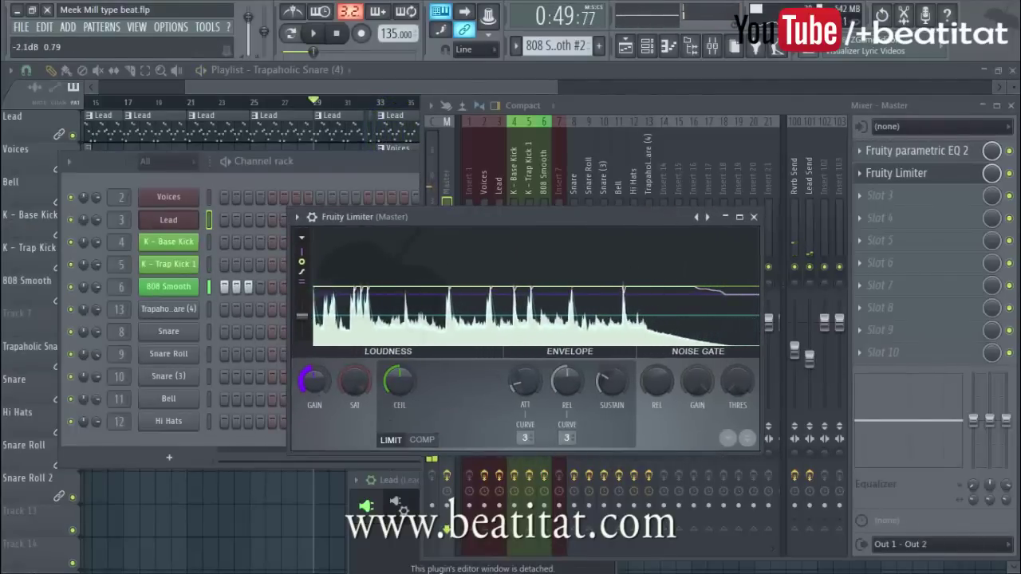
pyautogui.press('space')
pyautogui.click(753, 217)
# Play the beat to compare the Current and Master level meters, ending with the Master track selected and playback stopped.
pyautogui.press('space')
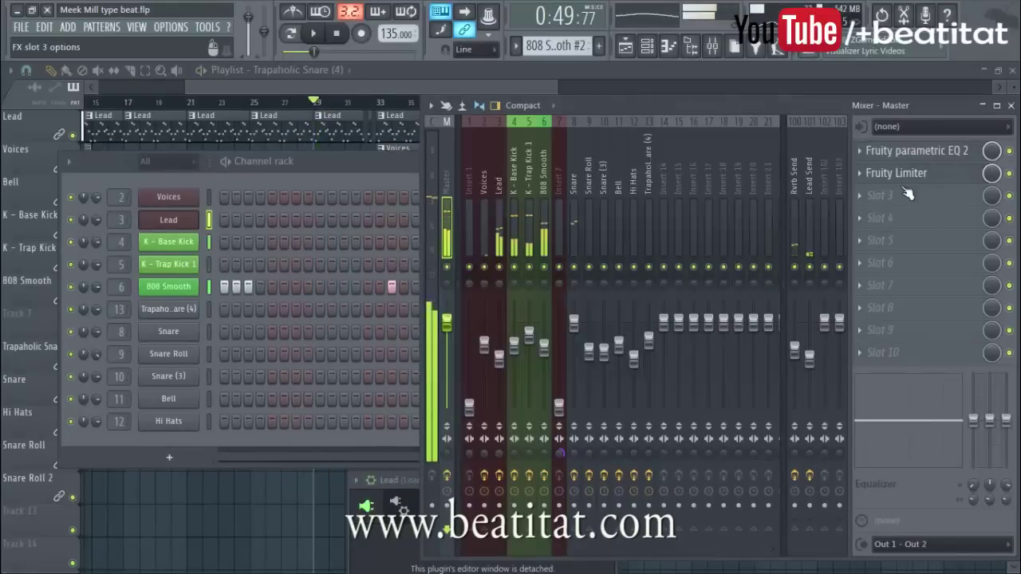
pyautogui.click(428, 203)
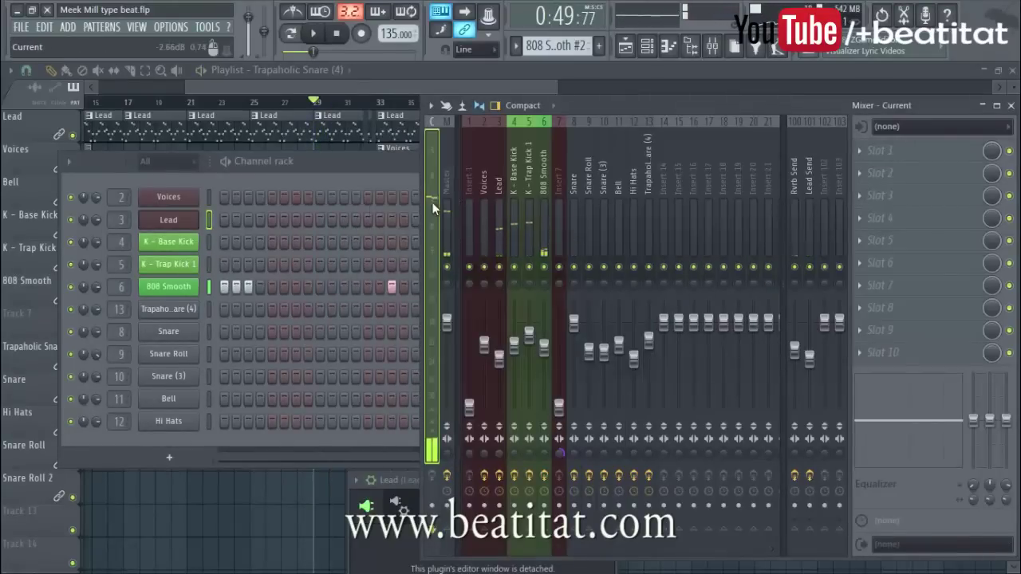
pyautogui.press('space')
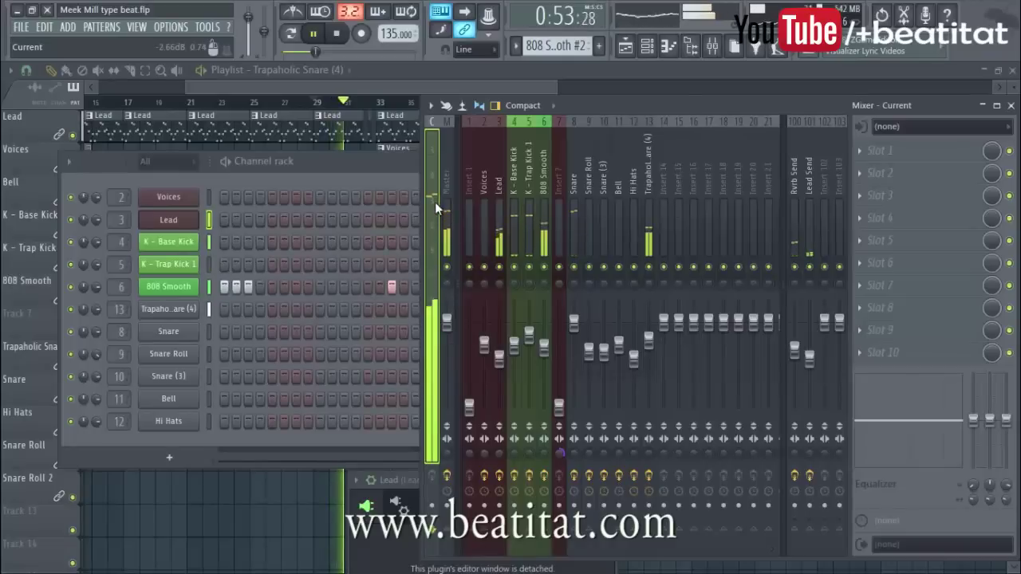
pyautogui.click(450, 217)
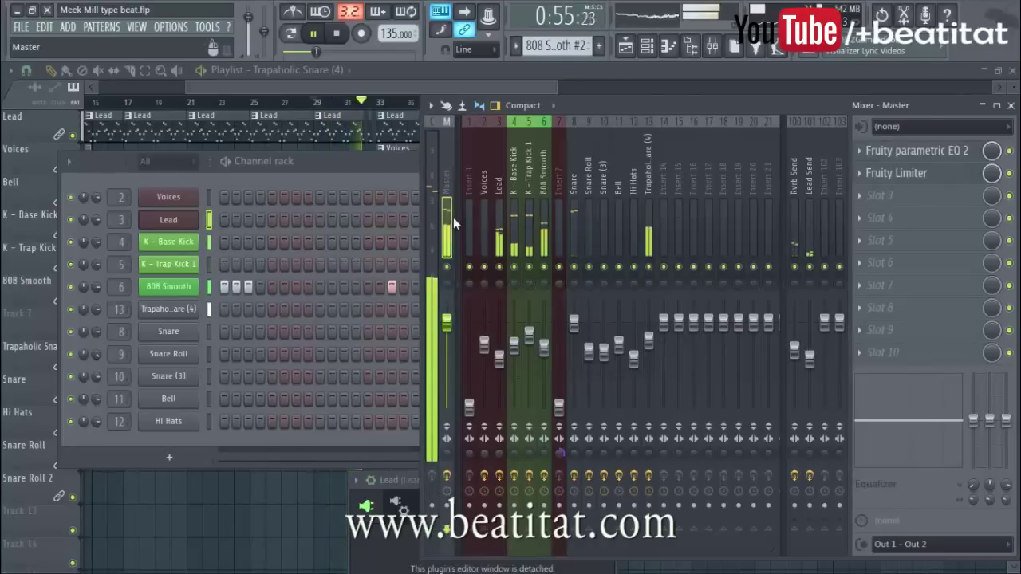
pyautogui.press('space')
# Add a second Fruity Limiter to the Master track's third effect slot and show its compressor settings.
pyautogui.click(917, 202)
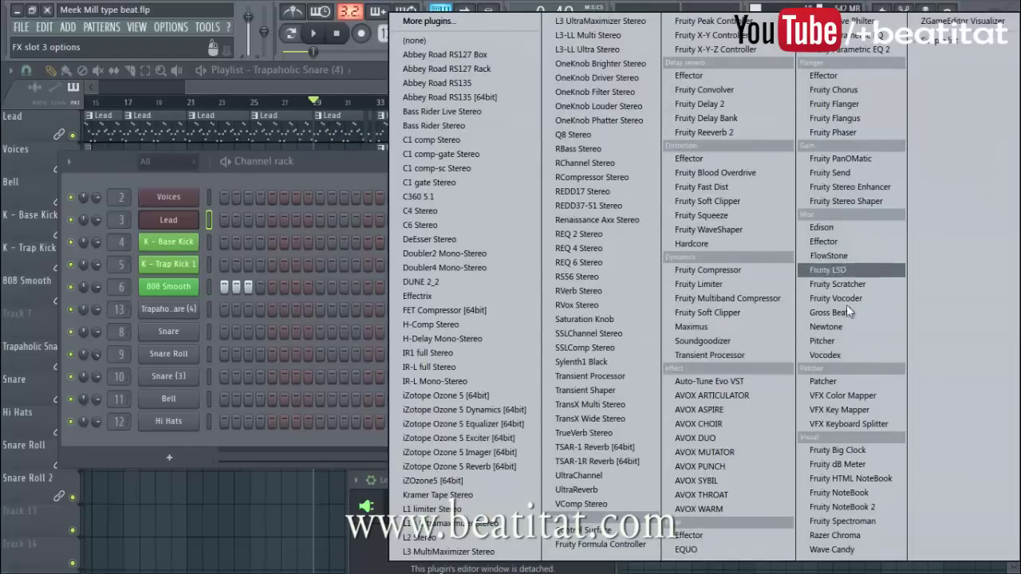
pyautogui.click(756, 288)
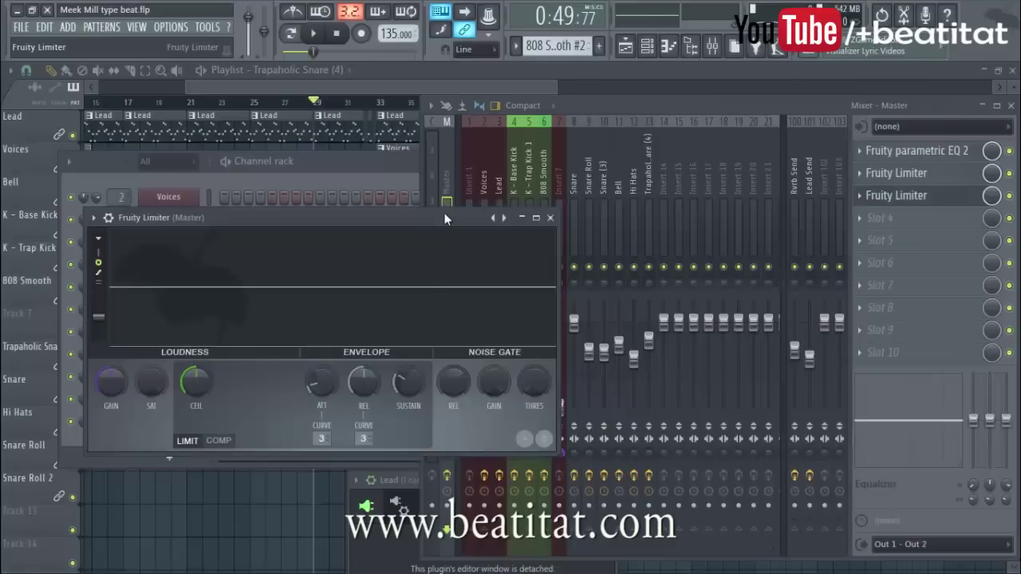
pyautogui.moveTo(452, 202); pyautogui.dragTo(598, 230)
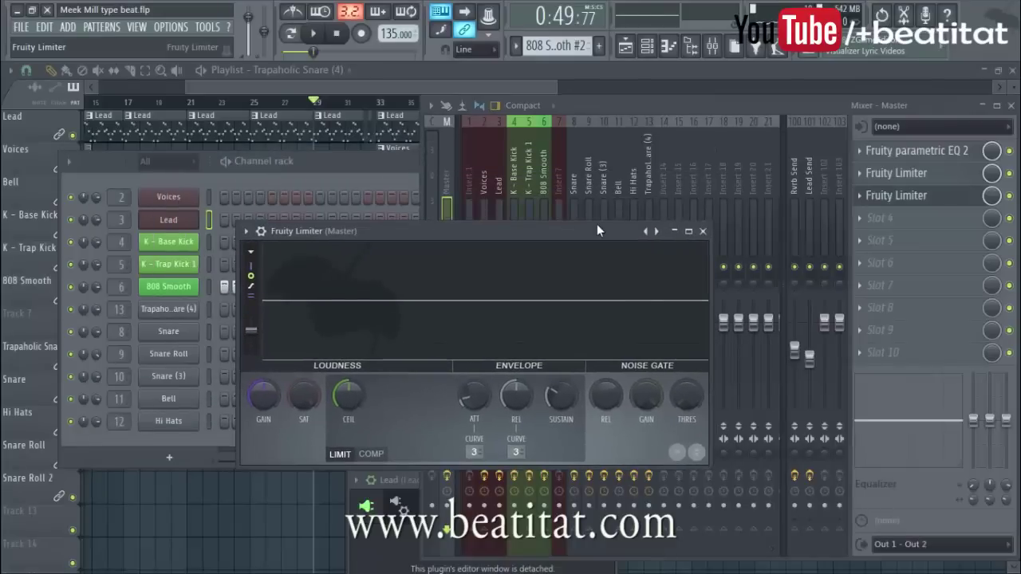
pyautogui.moveTo(606, 225); pyautogui.dragTo(728, 162)
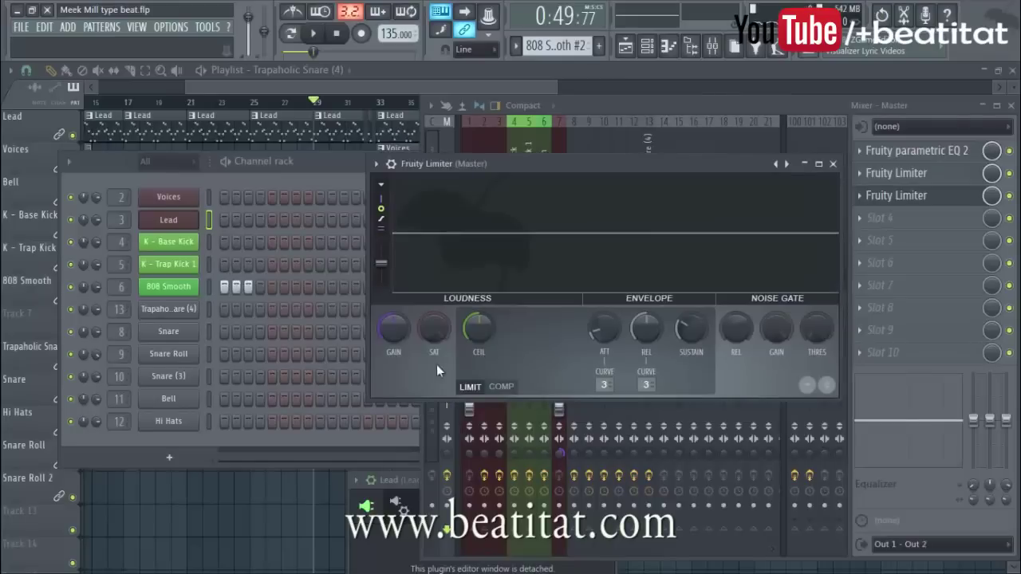
pyautogui.click(498, 388)
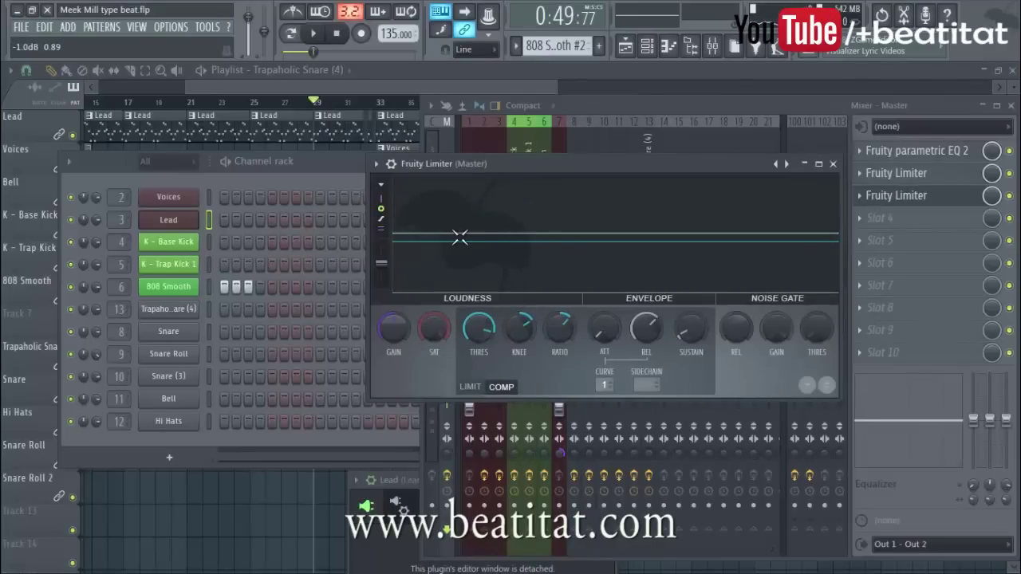
# Show the compressor settings of the Fruity Limiter in Master slot 2, then bring the mixer back to the front.
pyautogui.click(905, 172)
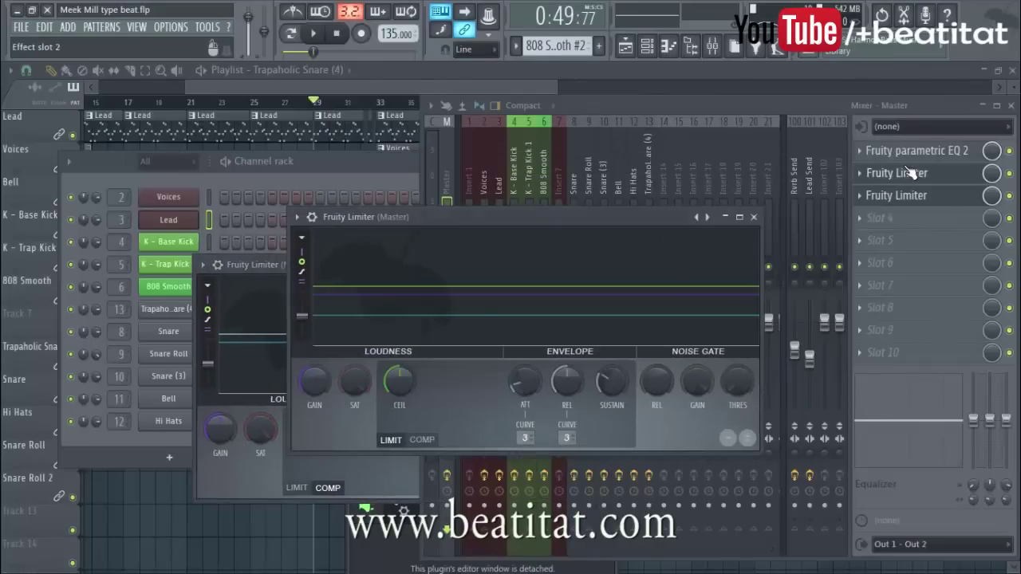
pyautogui.click(422, 439)
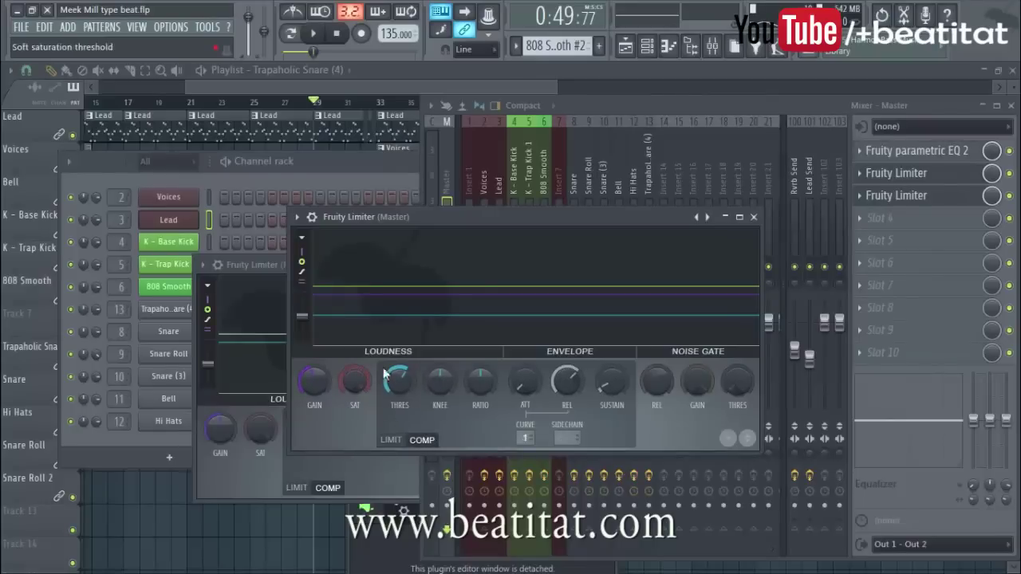
pyautogui.click(449, 197)
# Compare the Master level during playback with the slot 3 Fruity Limiter enabled and bypassed, then leave it enabled.
pyautogui.press('space')
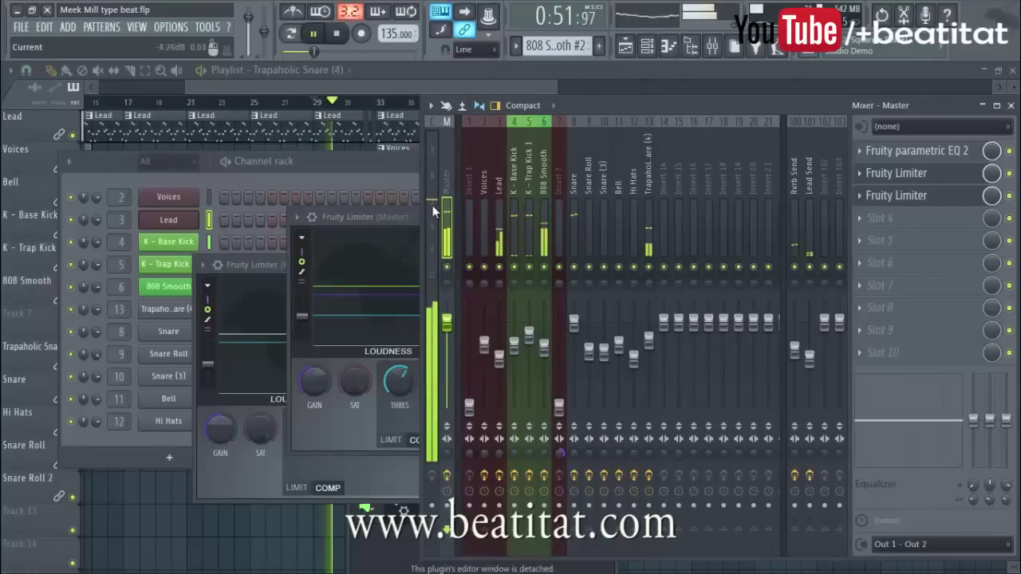
pyautogui.press('space')
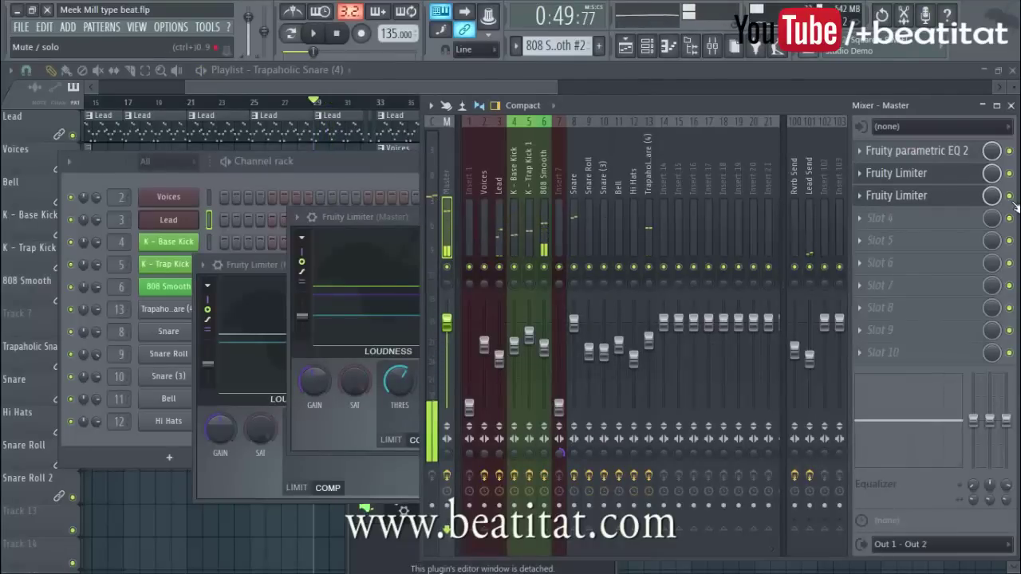
pyautogui.press('space')
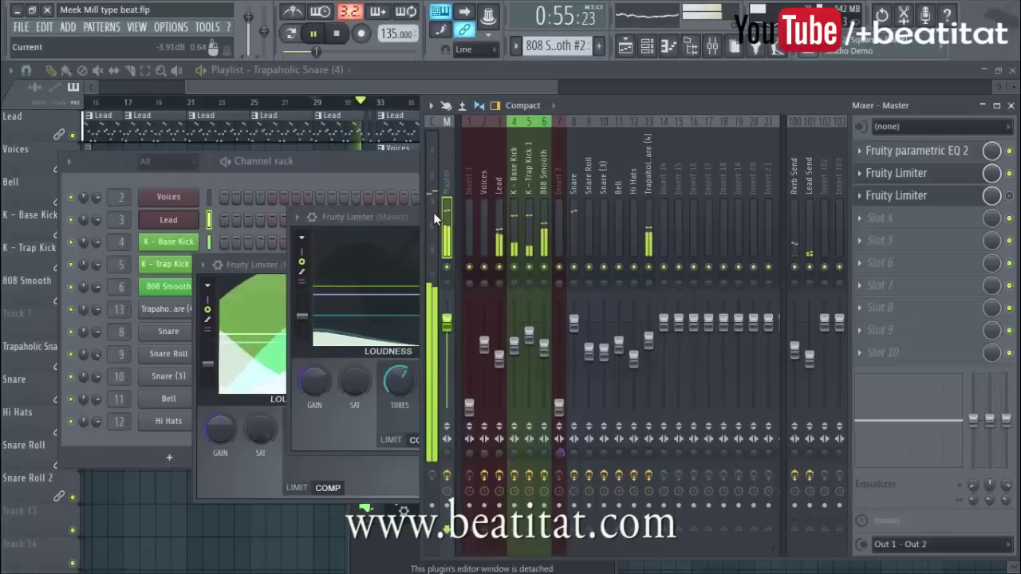
pyautogui.press('space')
pyautogui.click(891, 198)
pyautogui.click(1009, 196)
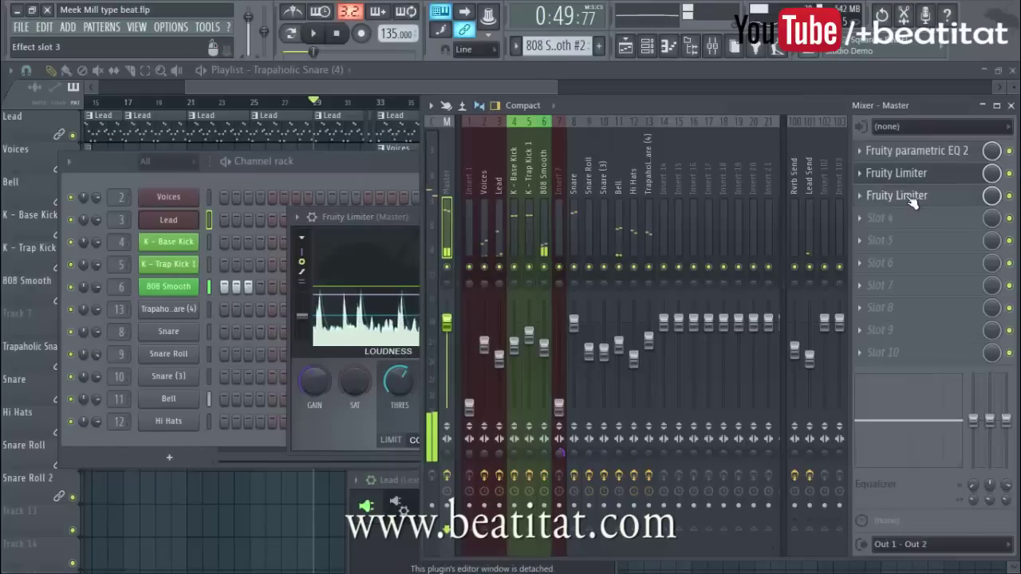
# Adjust the knee and ratio of the slot 3 Fruity Limiter's compressor during playback, then close its window.
pyautogui.click(913, 203)
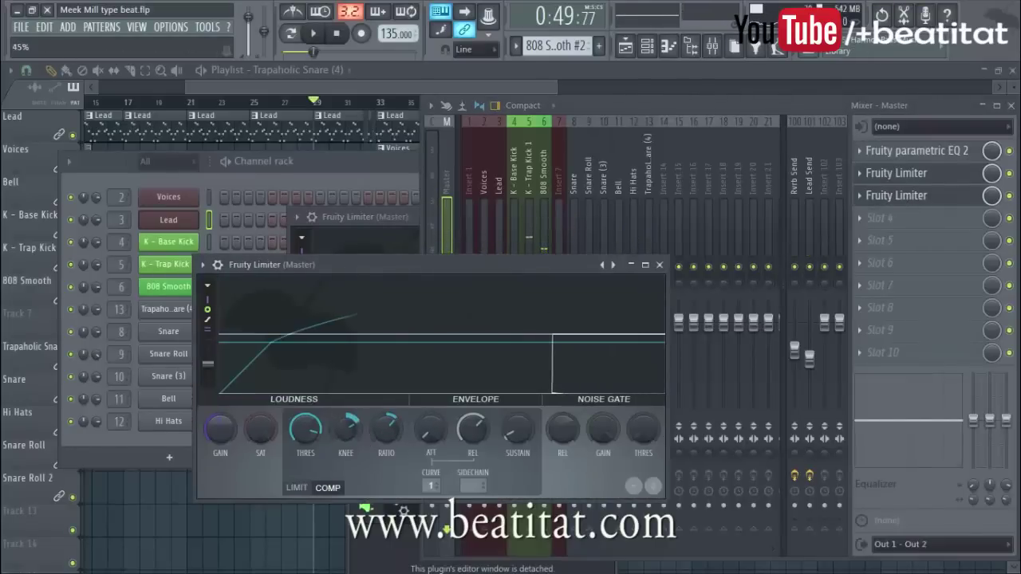
pyautogui.moveTo(389, 436); pyautogui.dragTo(388, 433)
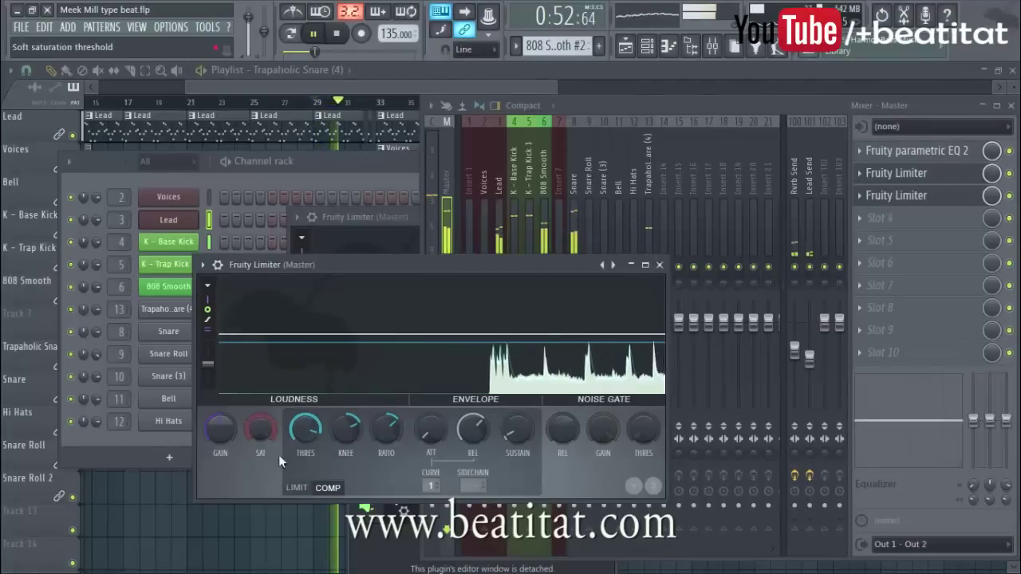
pyautogui.click(296, 487)
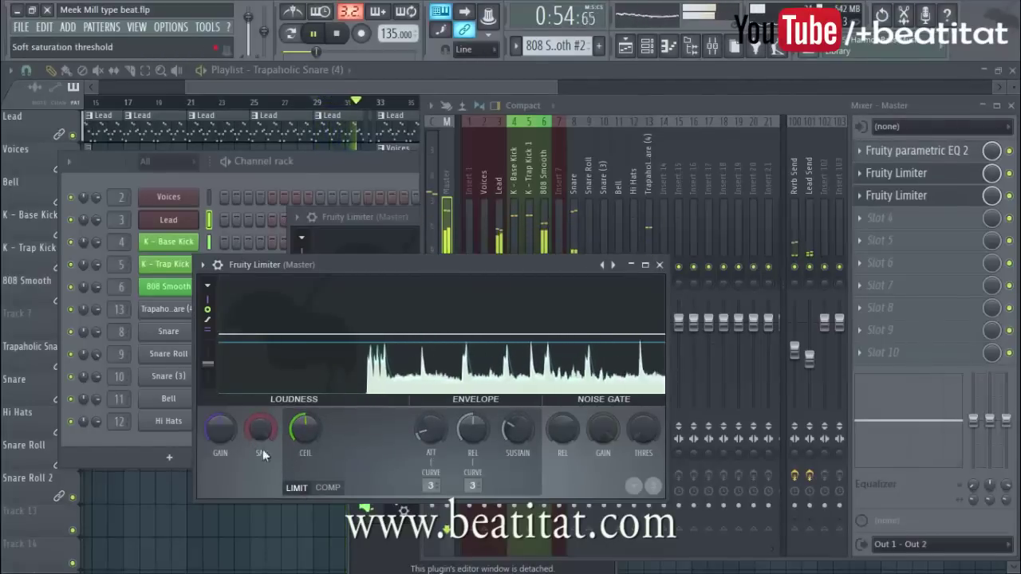
pyautogui.click(327, 487)
pyautogui.moveTo(340, 433); pyautogui.dragTo(386, 425)
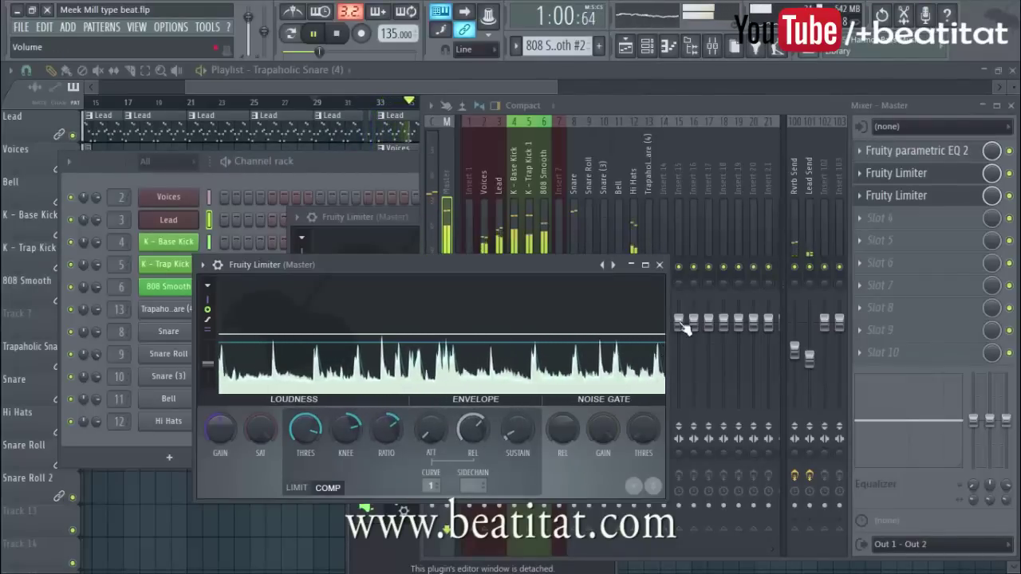
pyautogui.click(664, 269)
# Add Maximus to the Master's fourth effect slot and a bypassed Fruity Limiter to the fifth.
pyautogui.click(945, 220)
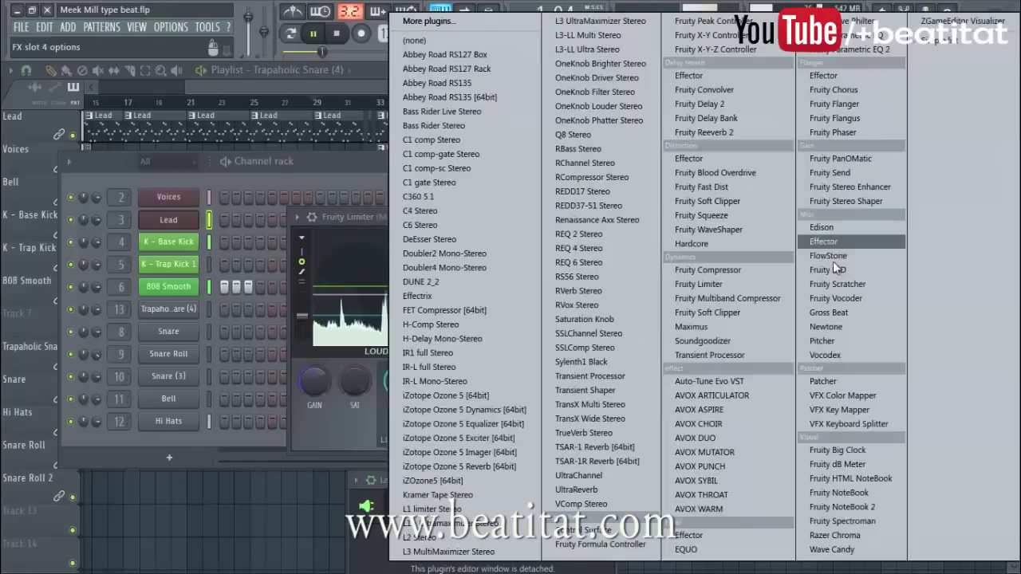
pyautogui.click(746, 326)
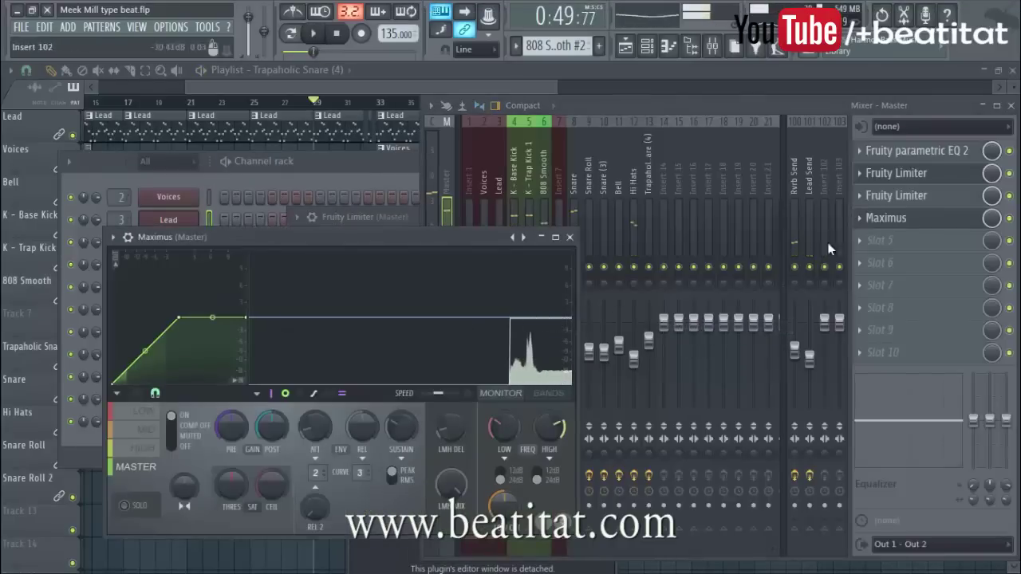
pyautogui.click(909, 240)
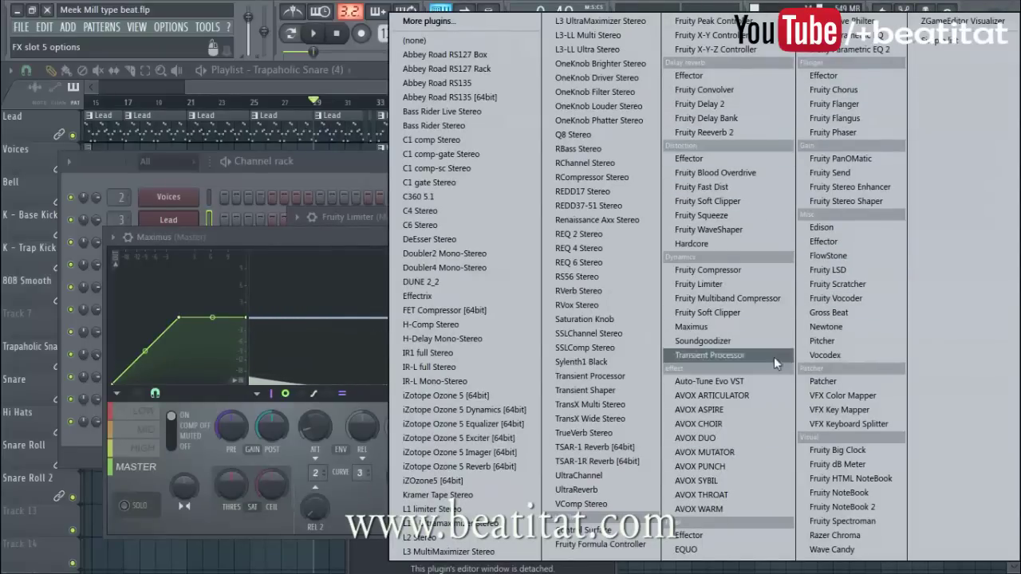
pyautogui.click(699, 283)
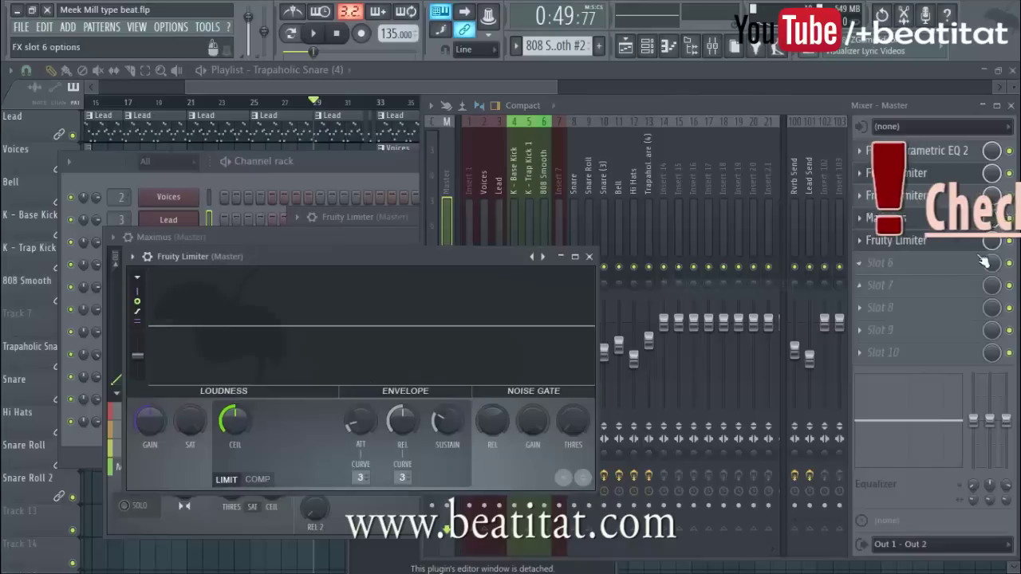
pyautogui.click(1010, 241)
pyautogui.click(589, 257)
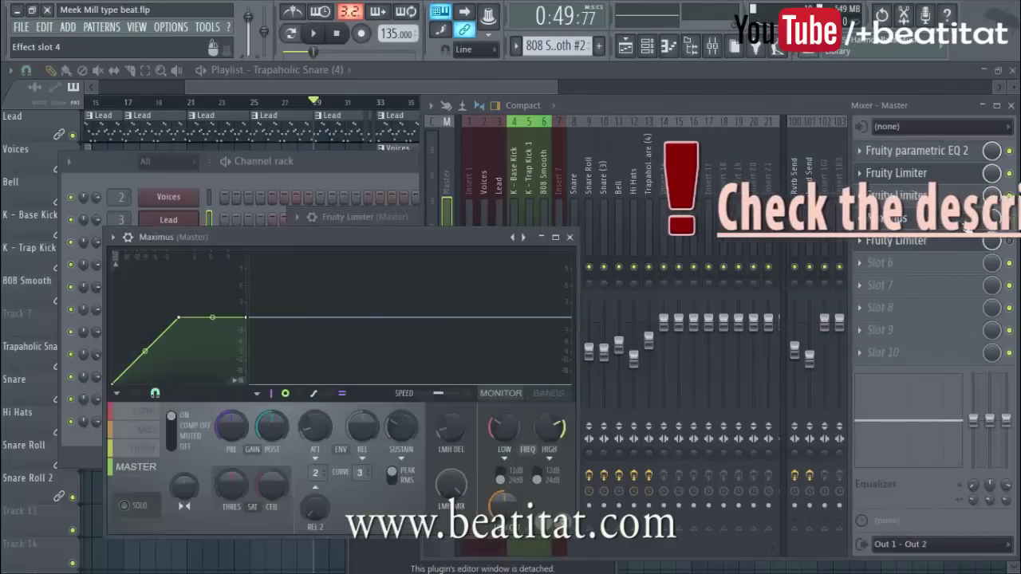
# Clear the open Fruity Limiter windows away and reposition the Maximus window.
pyautogui.moveTo(342, 238); pyautogui.dragTo(338, 292)
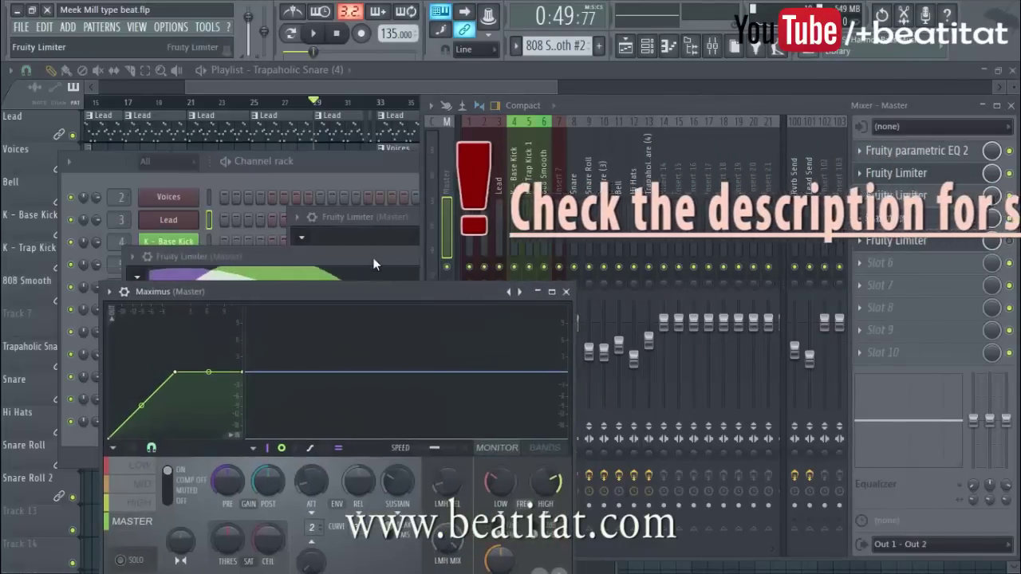
pyautogui.moveTo(409, 252); pyautogui.dragTo(383, 285)
pyautogui.click(545, 293)
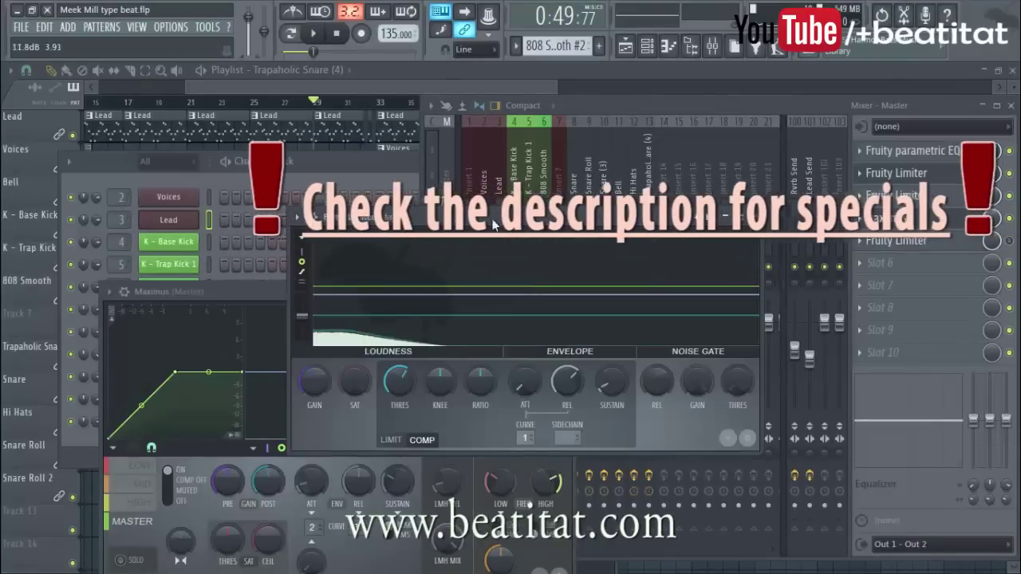
pyautogui.click(755, 218)
pyautogui.moveTo(304, 290); pyautogui.dragTo(311, 206)
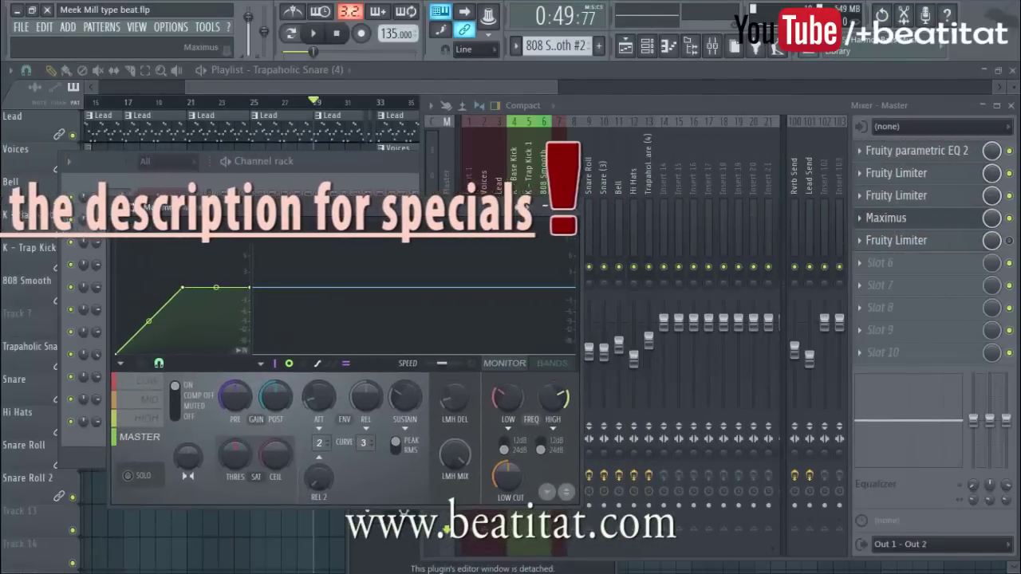
# Reopen the Fruity Limiters in slots 2 and 3 for a look, then close them so Maximus alone stays open.
pyautogui.click(934, 195)
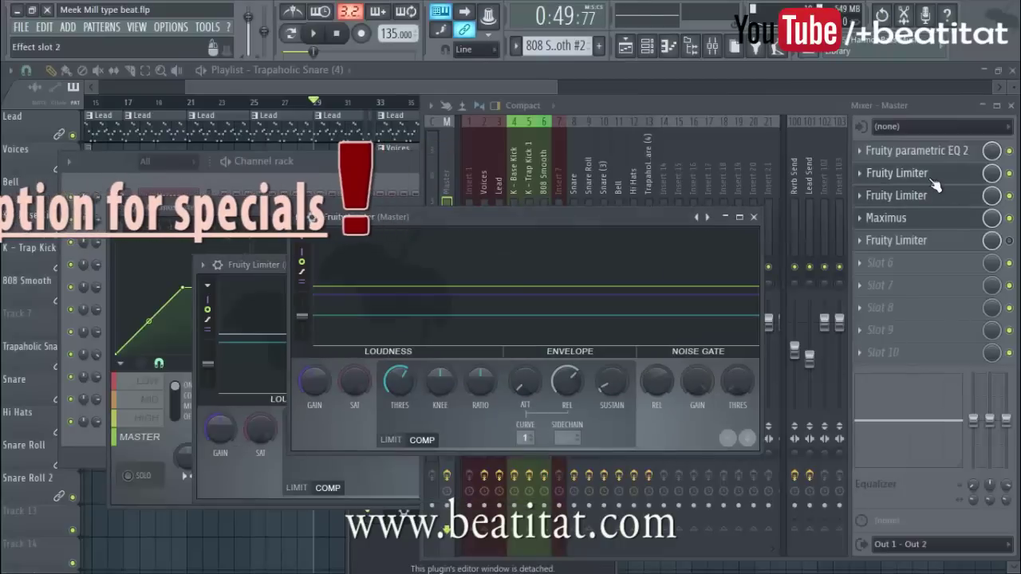
pyautogui.click(935, 196)
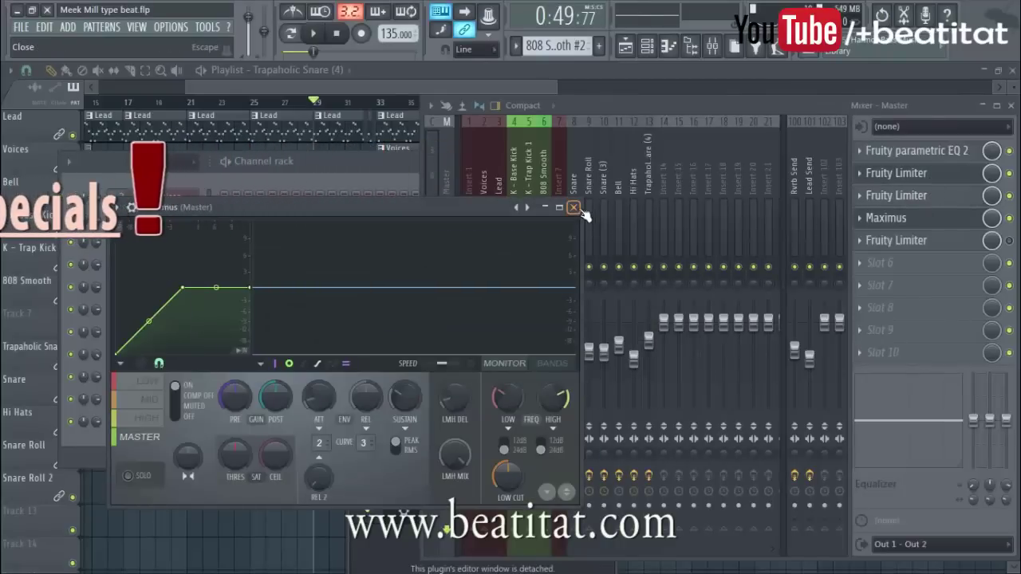
pyautogui.moveTo(481, 221); pyautogui.dragTo(570, 200)
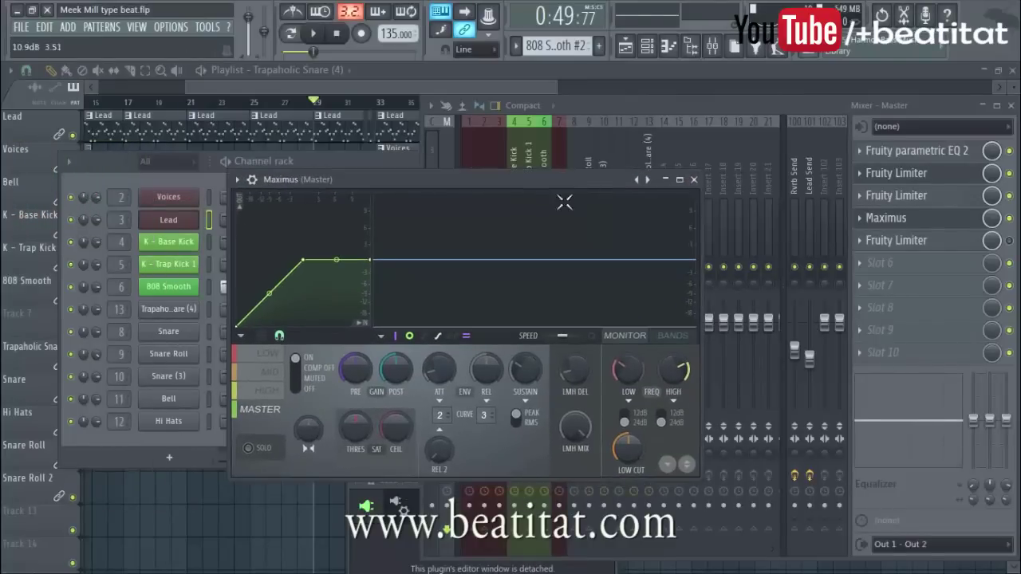
pyautogui.moveTo(479, 203); pyautogui.dragTo(450, 327)
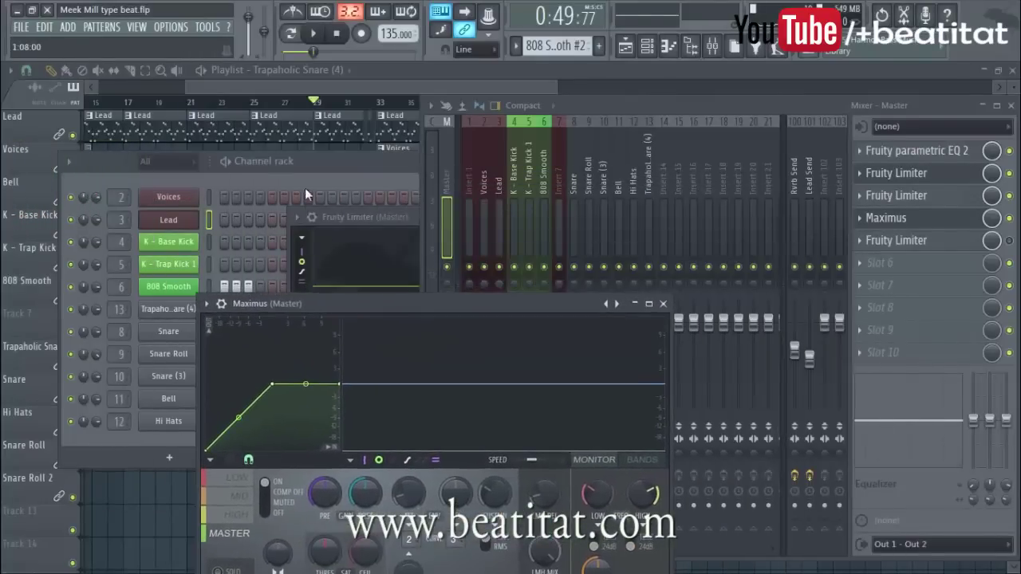
pyautogui.click(395, 216)
pyautogui.click(753, 217)
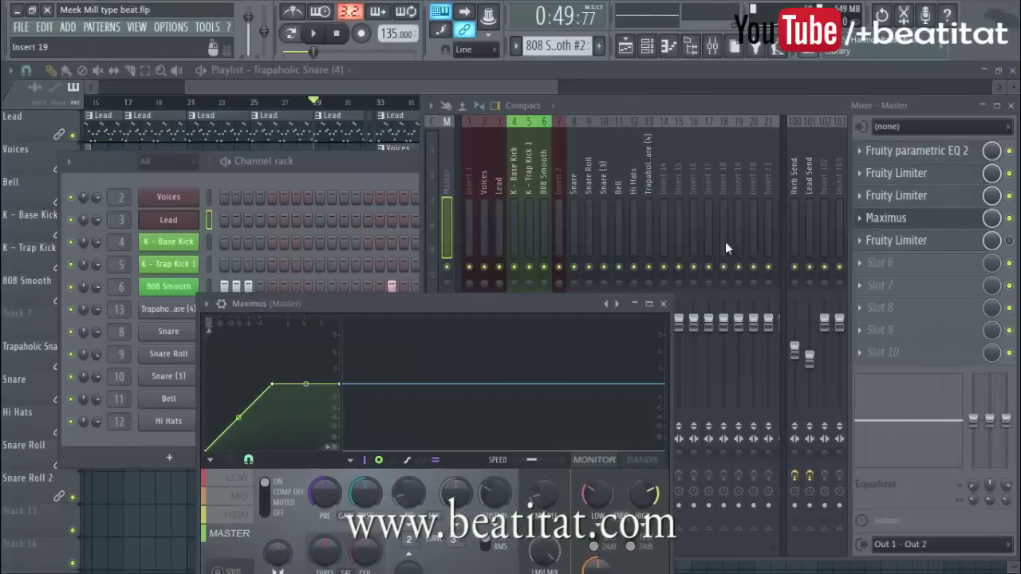
# Move the Maximus window clear, solo the low band, and raise an added point on its compression curve during playback.
pyautogui.moveTo(488, 316); pyautogui.dragTo(770, 223)
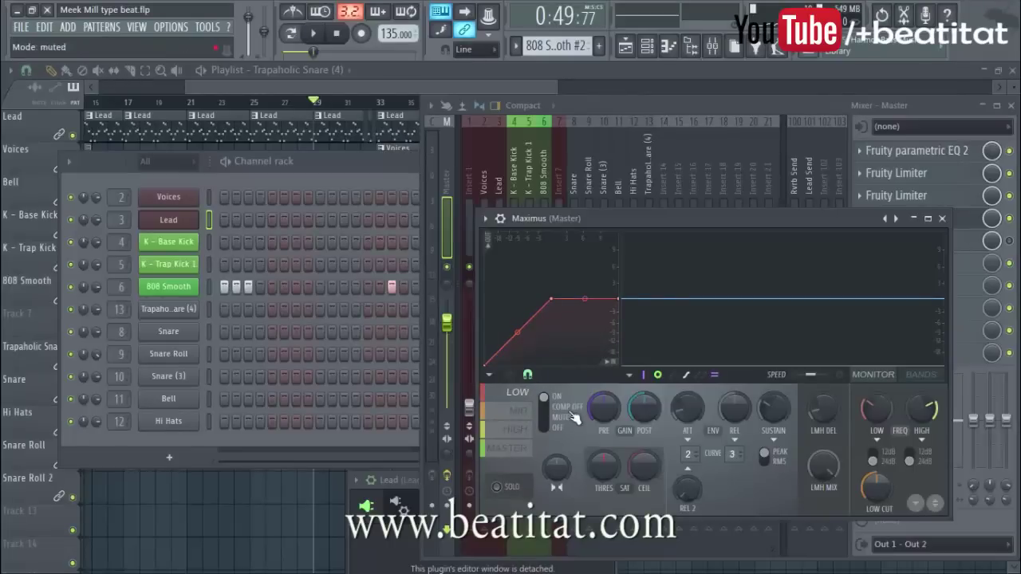
pyautogui.click(507, 493)
pyautogui.press('space')
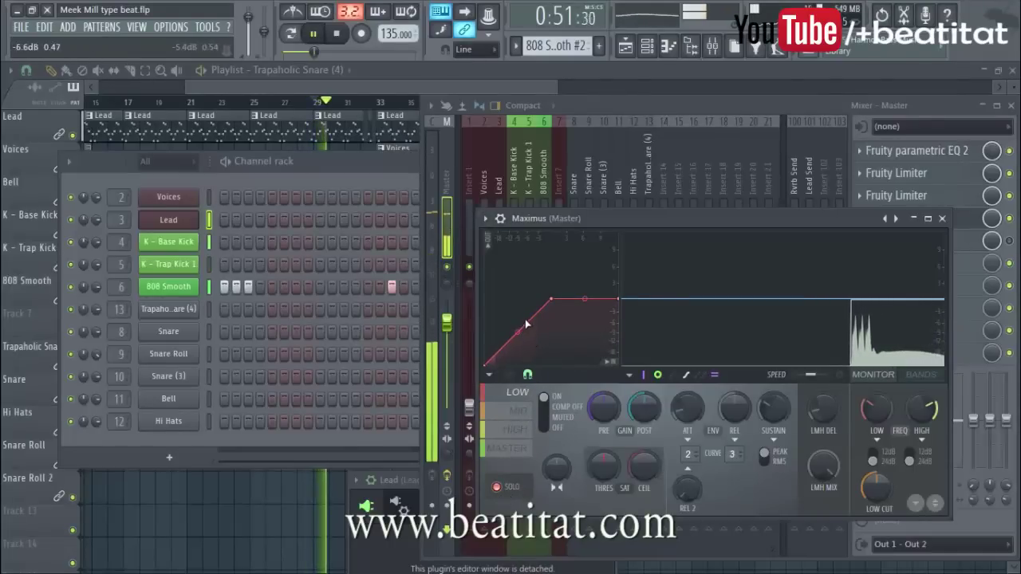
pyautogui.rightClick(524, 319)
pyautogui.moveTo(524, 319); pyautogui.dragTo(521, 324)
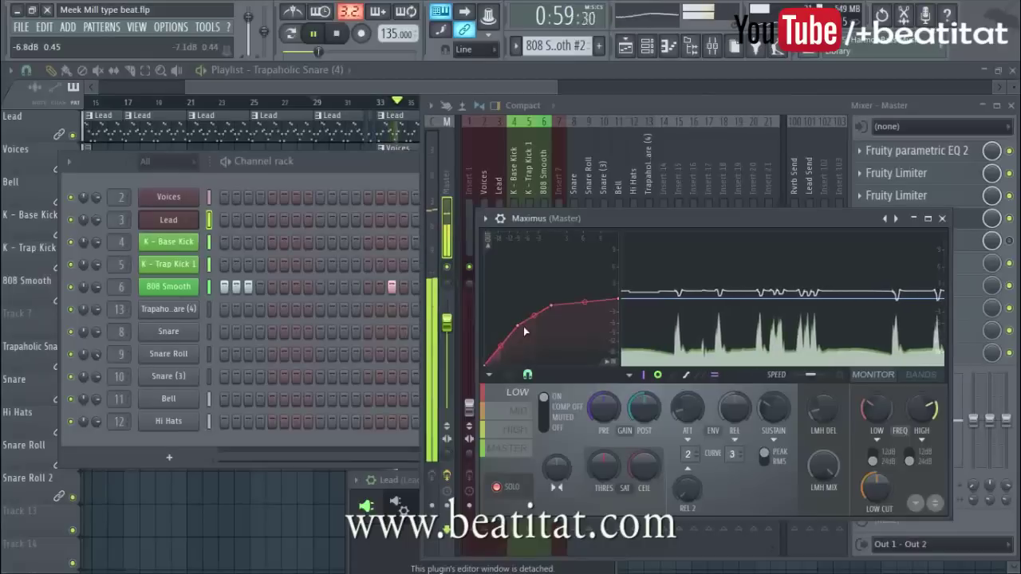
pyautogui.moveTo(523, 327); pyautogui.dragTo(515, 327)
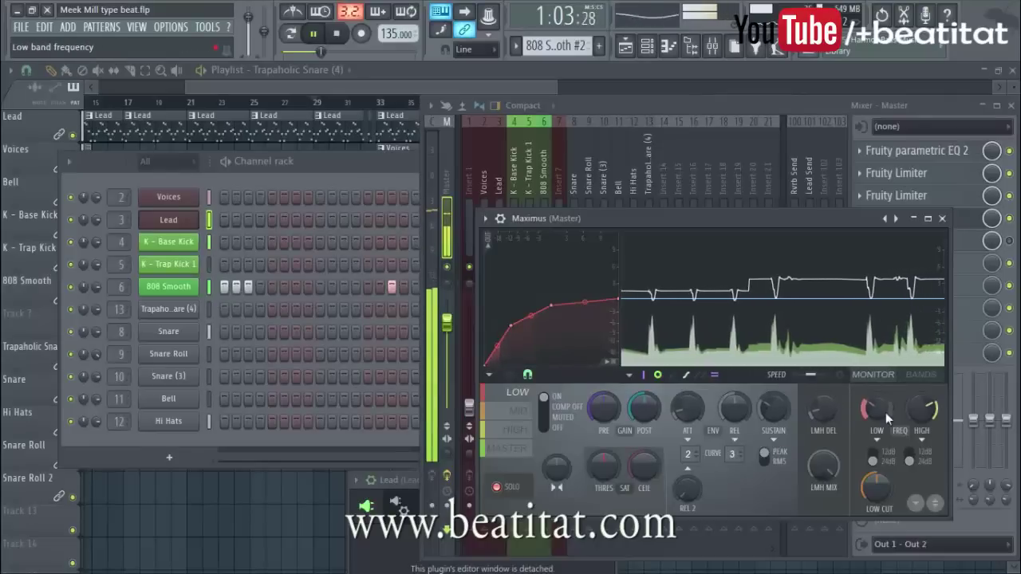
pyautogui.press('space')
# Reshape the mid band's Maximus curve with two added points and the high band's curve with one, listening to each band.
pyautogui.click(519, 411)
pyautogui.press('space')
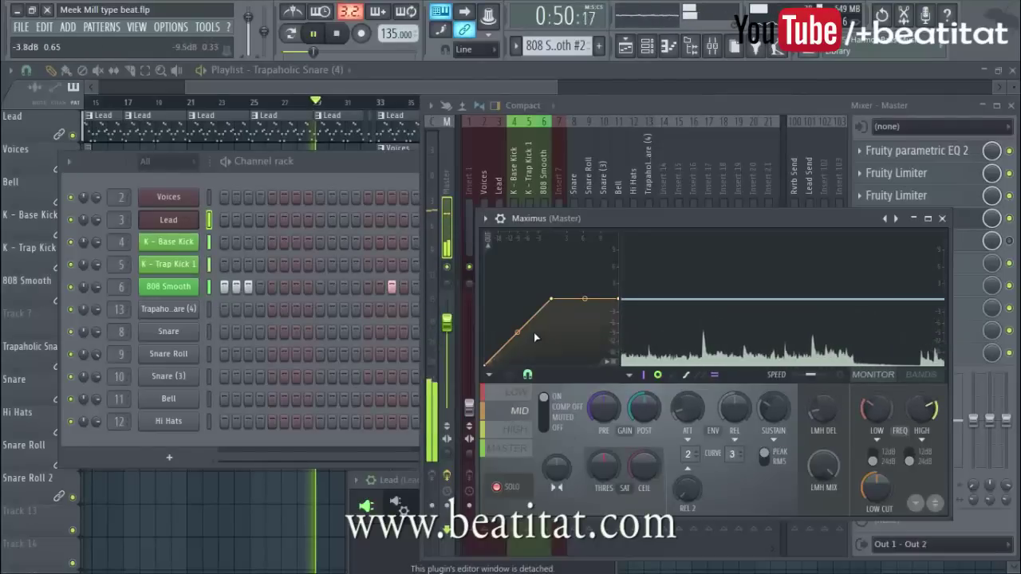
pyautogui.rightClick(504, 352)
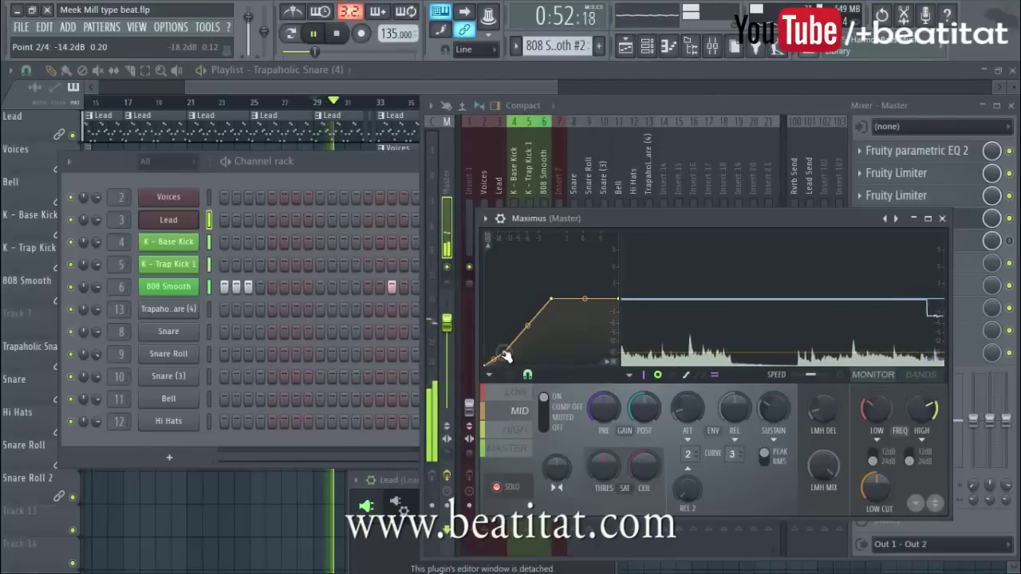
pyautogui.moveTo(527, 325); pyautogui.dragTo(531, 315)
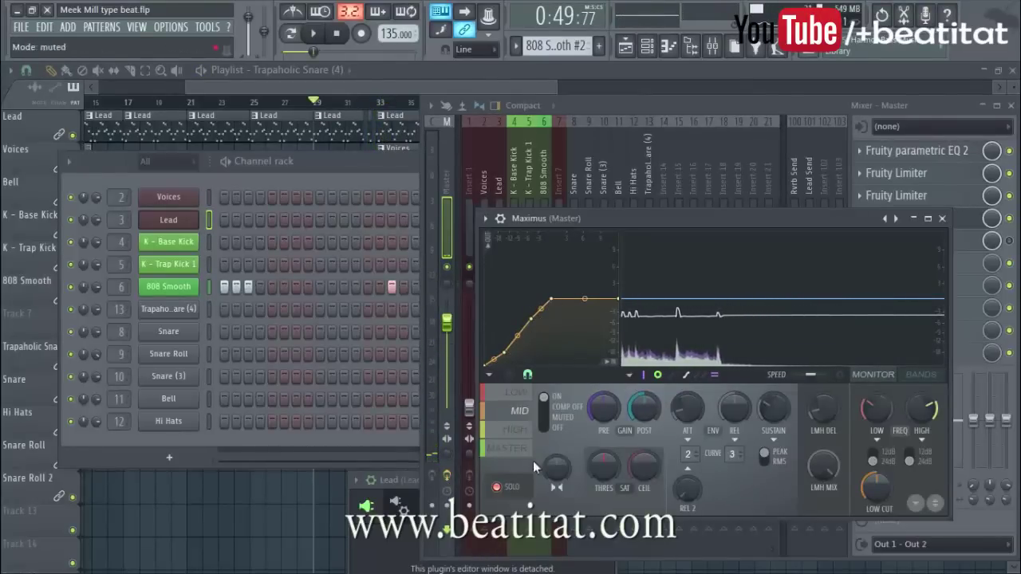
pyautogui.moveTo(556, 475); pyautogui.dragTo(553, 468)
pyautogui.press('space')
pyautogui.click(504, 429)
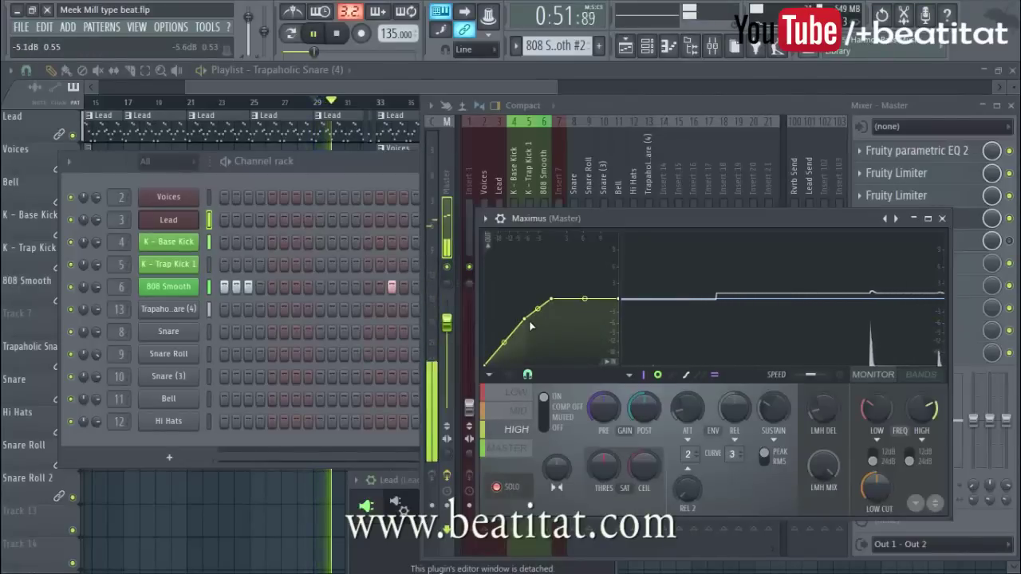
# Lower the 0 dB knee point of the Maximus master band, add and adjust a lower curve point during playback, and close Maximus.
pyautogui.click(506, 449)
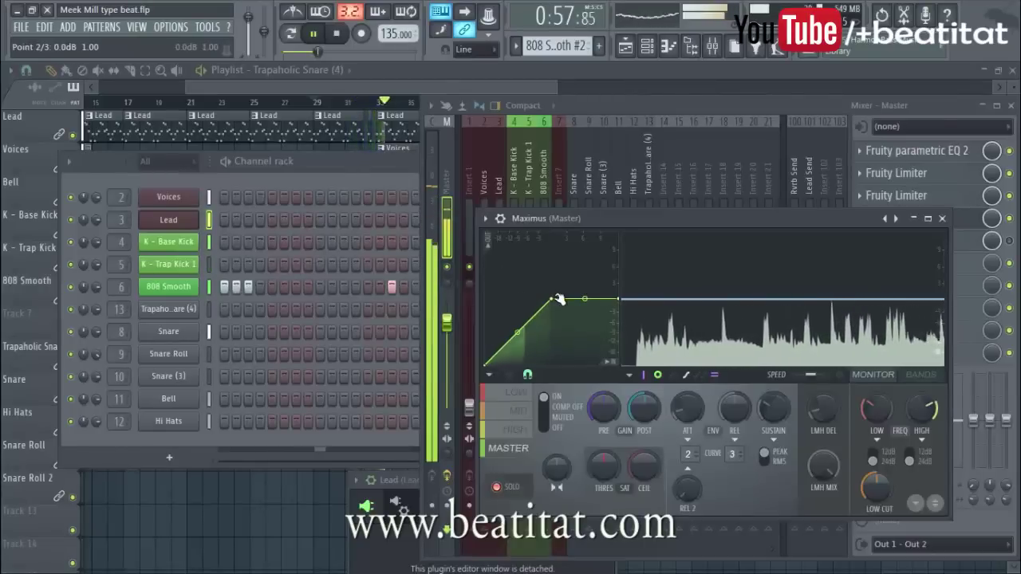
pyautogui.moveTo(553, 300); pyautogui.dragTo(553, 306)
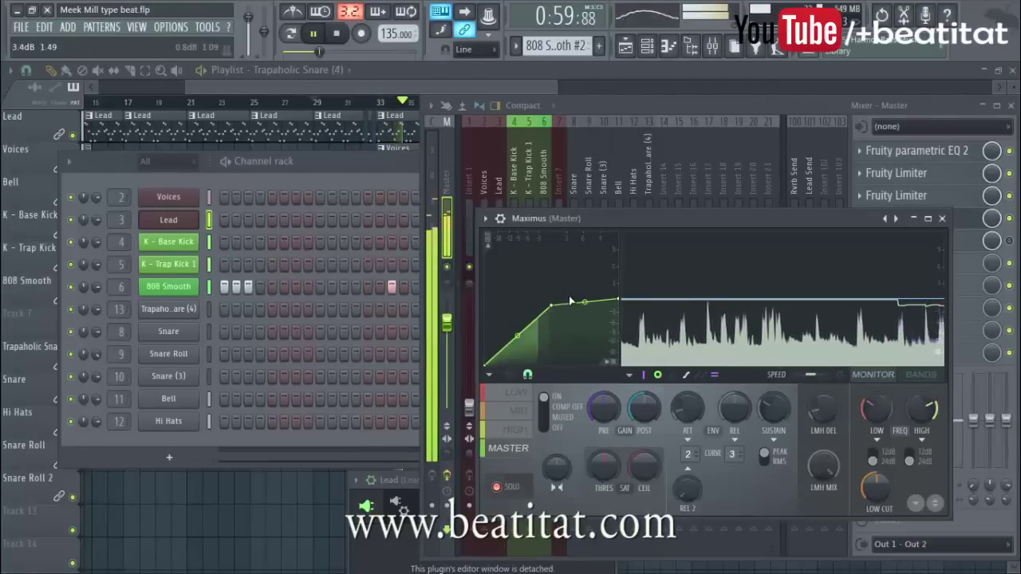
pyautogui.press('space')
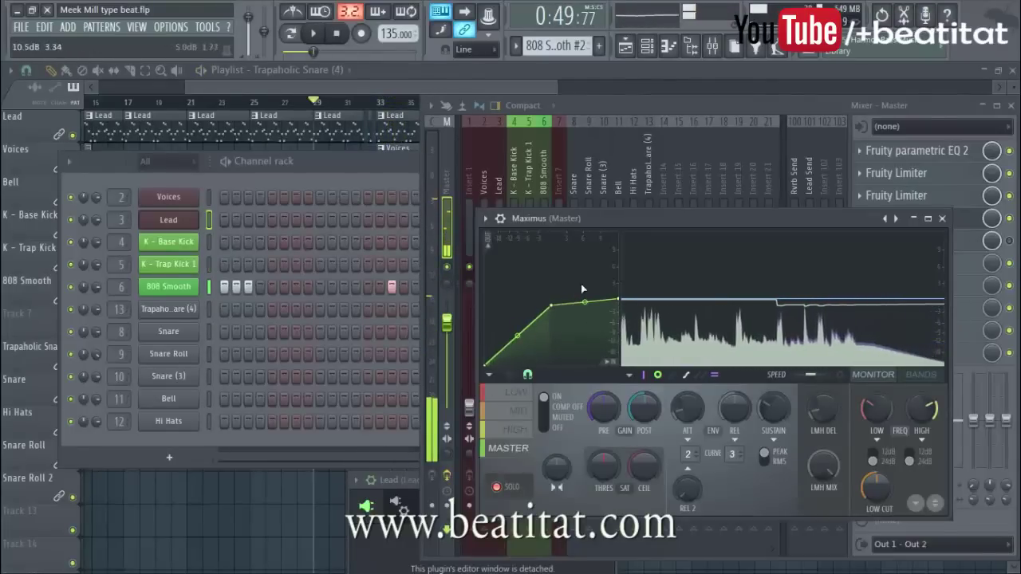
pyautogui.rightClick(518, 327)
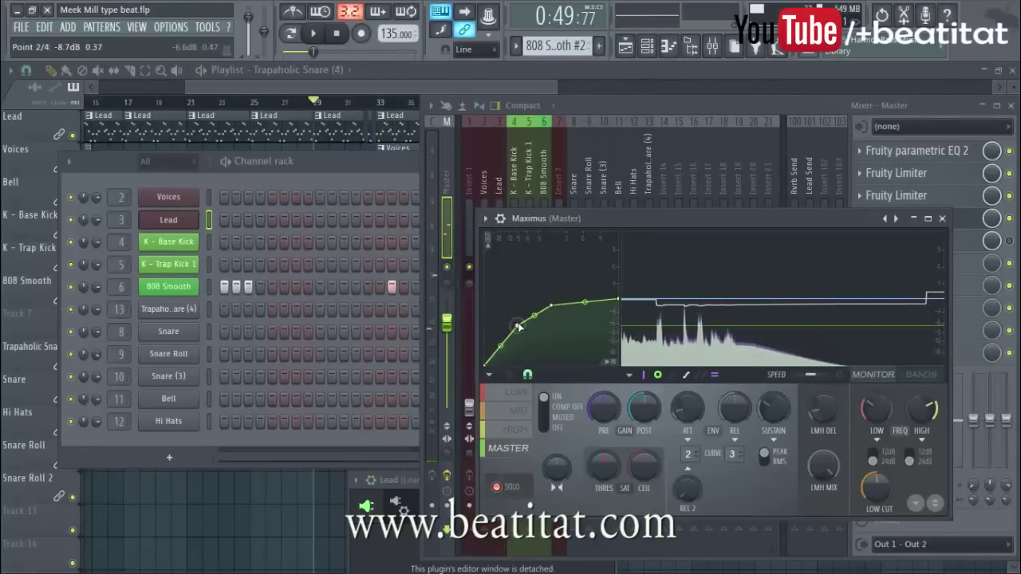
pyautogui.press('space')
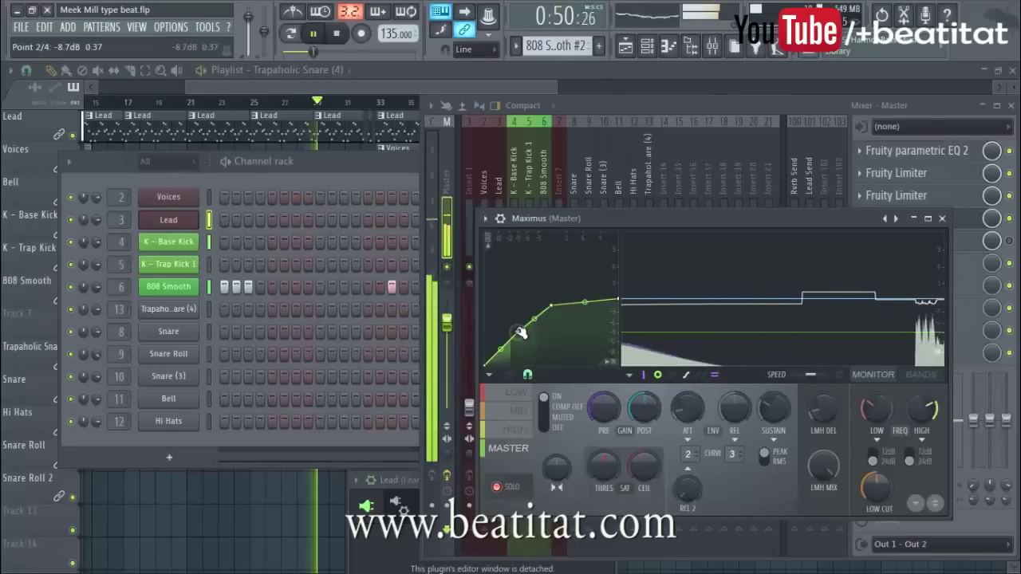
pyautogui.moveTo(520, 333); pyautogui.dragTo(515, 334)
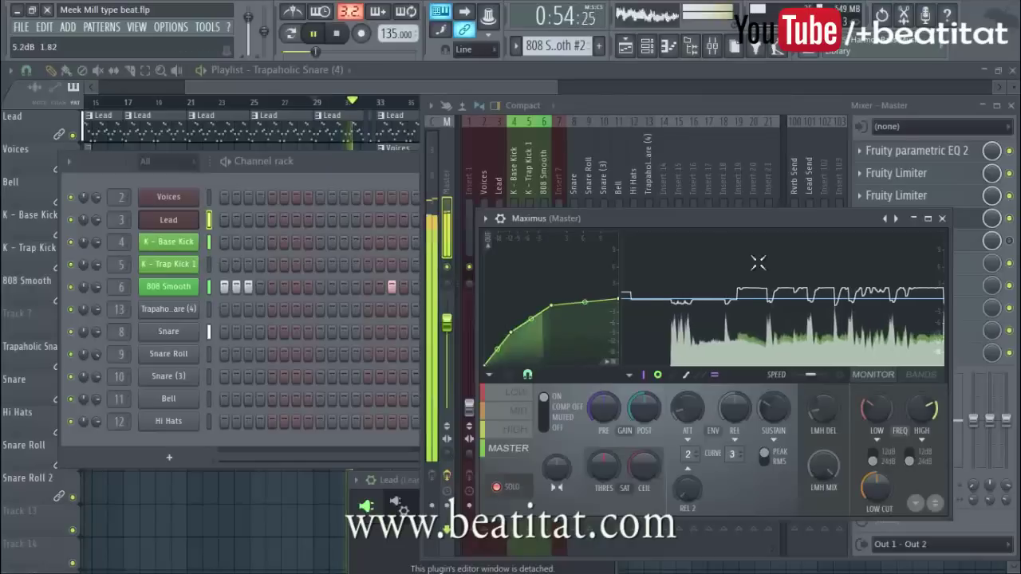
pyautogui.click(942, 217)
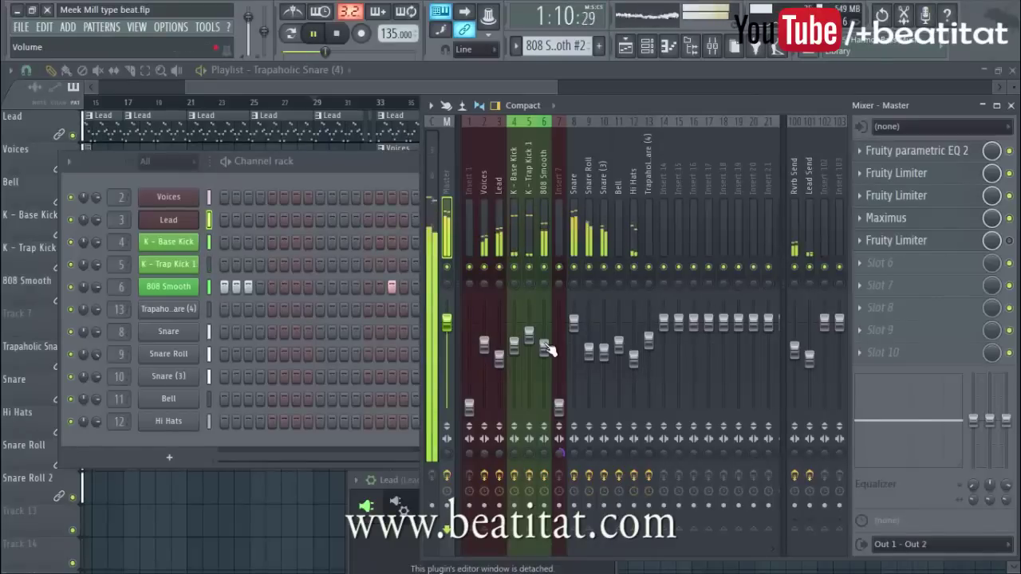
# Return to the Master track, enable the Fruity Limiter in slot 5, and open it in compressor mode.
pyautogui.click(544, 344)
pyautogui.click(447, 243)
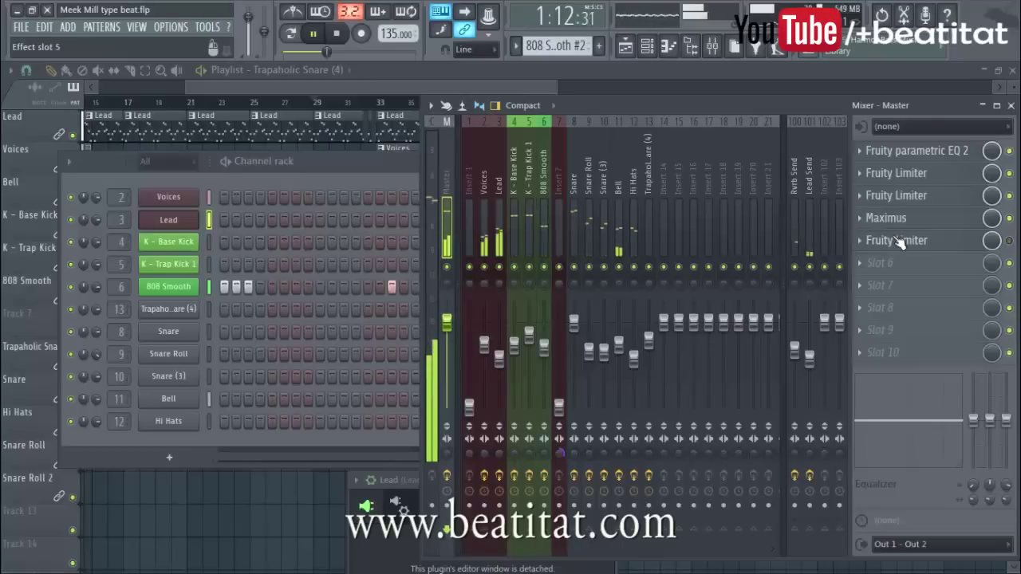
pyautogui.click(898, 242)
pyautogui.press('space')
pyautogui.click(1009, 242)
pyautogui.click(961, 248)
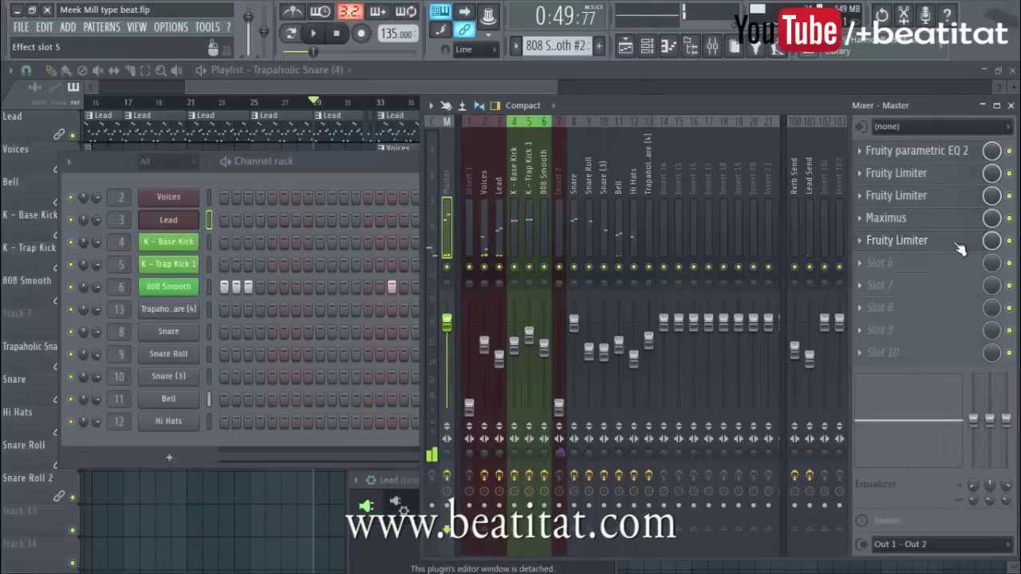
pyautogui.click(960, 250)
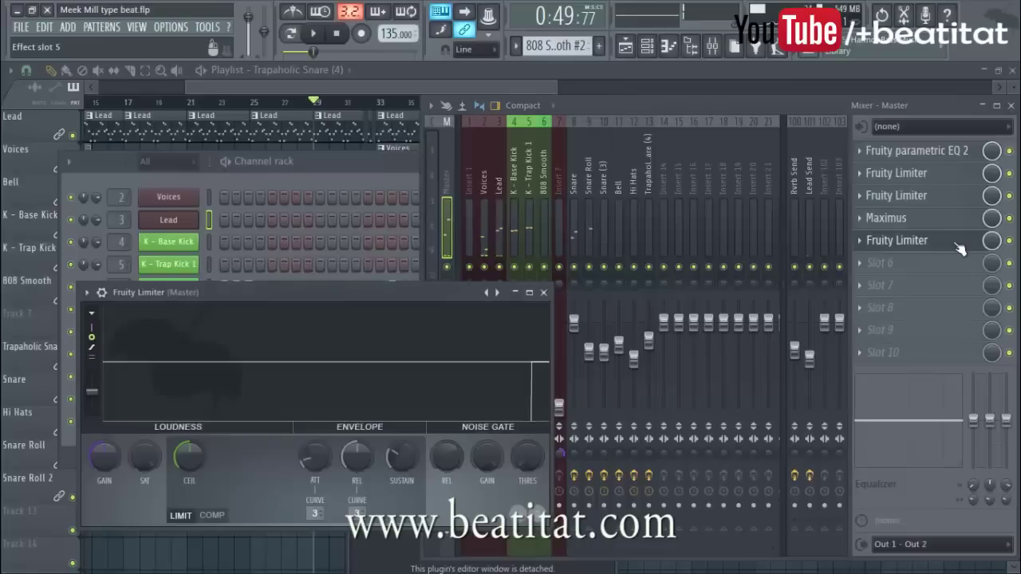
pyautogui.click(216, 517)
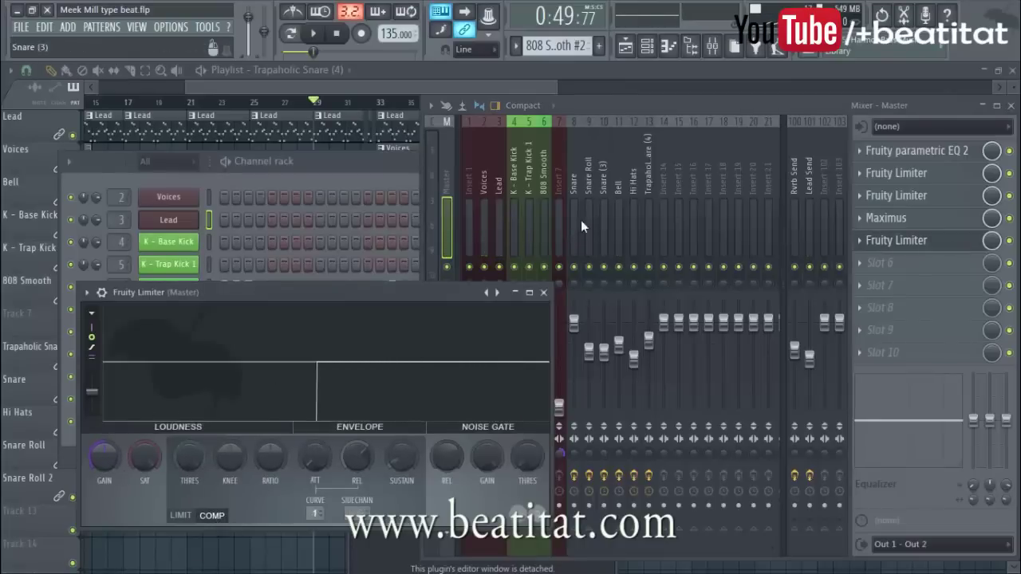
# Adjust the slot 5 compressor's threshold, set its knee to about 59%, and increase its ratio during playback.
pyautogui.moveTo(189, 456); pyautogui.dragTo(189, 429)
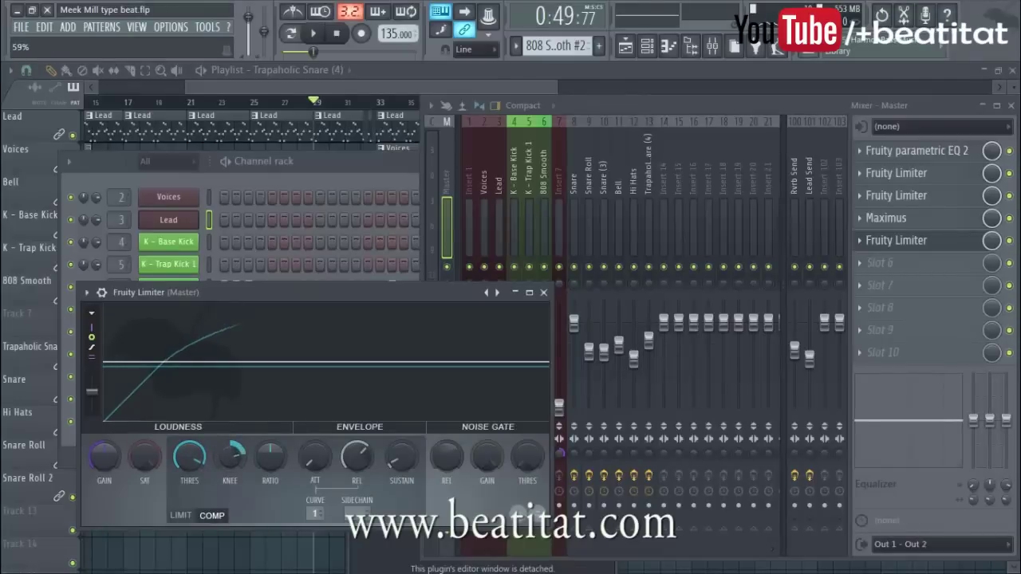
pyautogui.press('space')
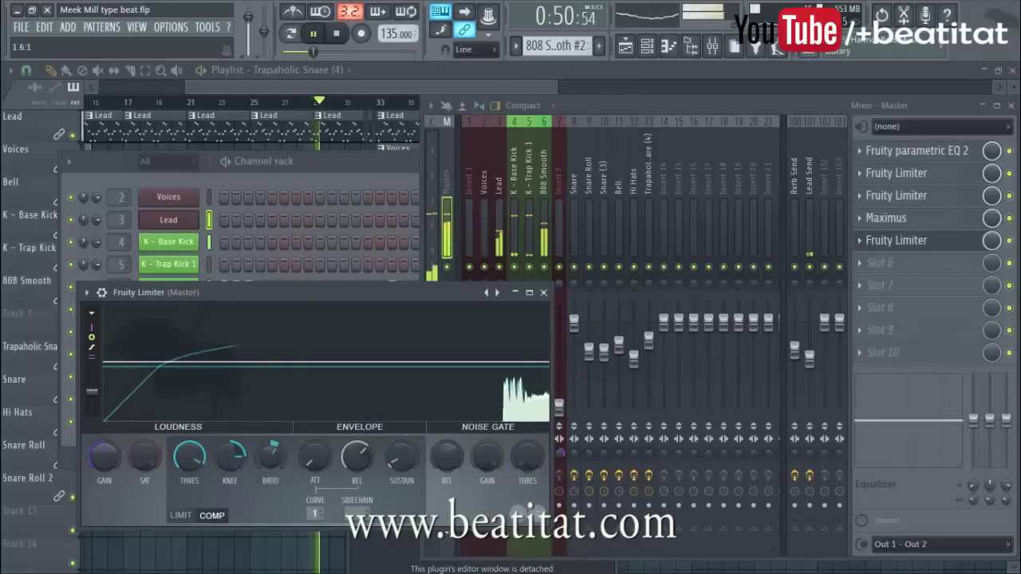
pyautogui.moveTo(269, 461); pyautogui.dragTo(269, 451)
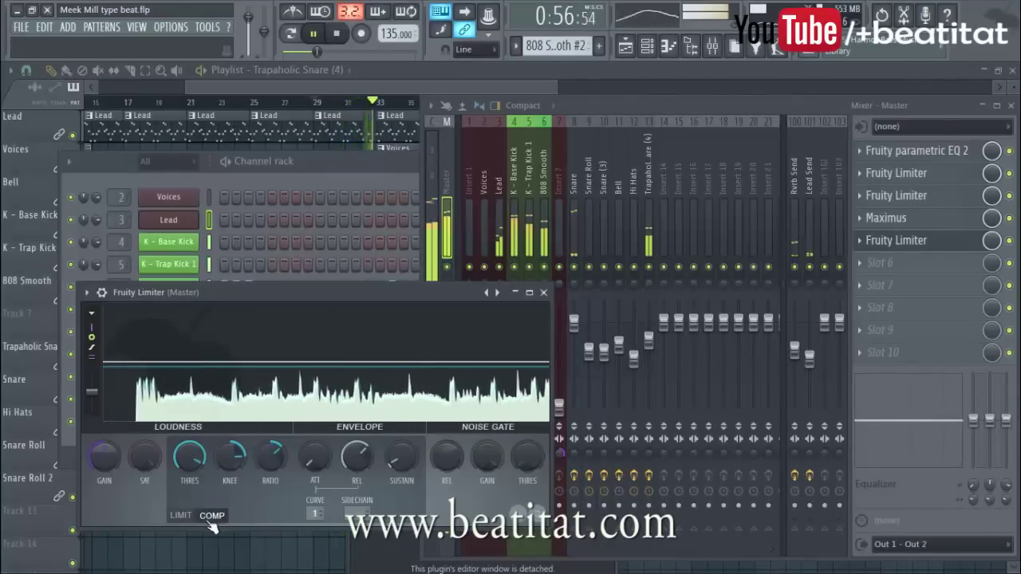
# Adjust the slot 5 limiter's gain, set the compressor ratio to about 2.8:1, and close the Fruity Limiter.
pyautogui.click(180, 516)
pyautogui.moveTo(104, 457); pyautogui.dragTo(104, 439)
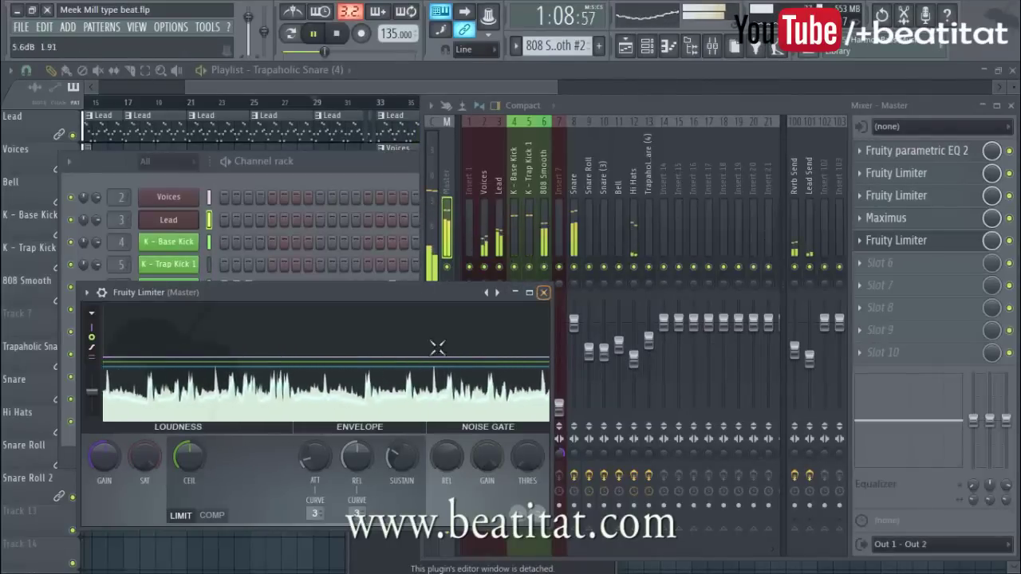
pyautogui.click(212, 516)
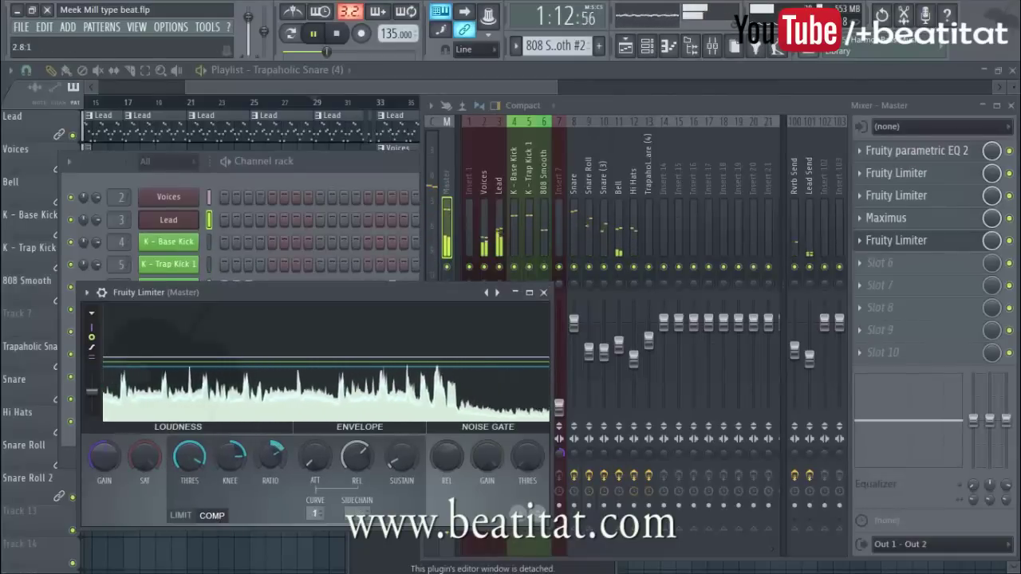
pyautogui.click(543, 292)
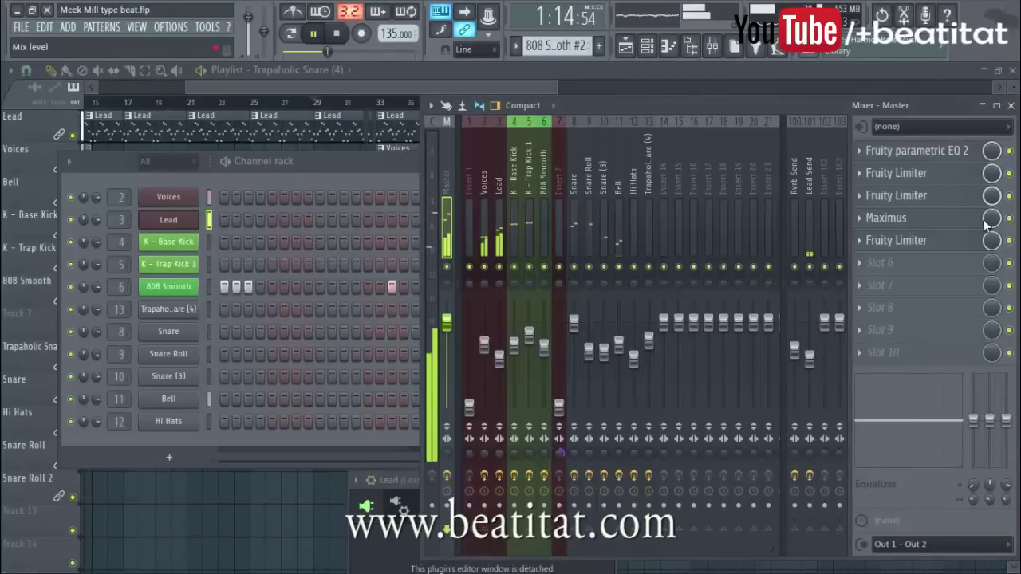
# Reopen Maximus, raise the lower point of the master band's curve, audition the change, and close the window.
pyautogui.press('space')
pyautogui.click(885, 217)
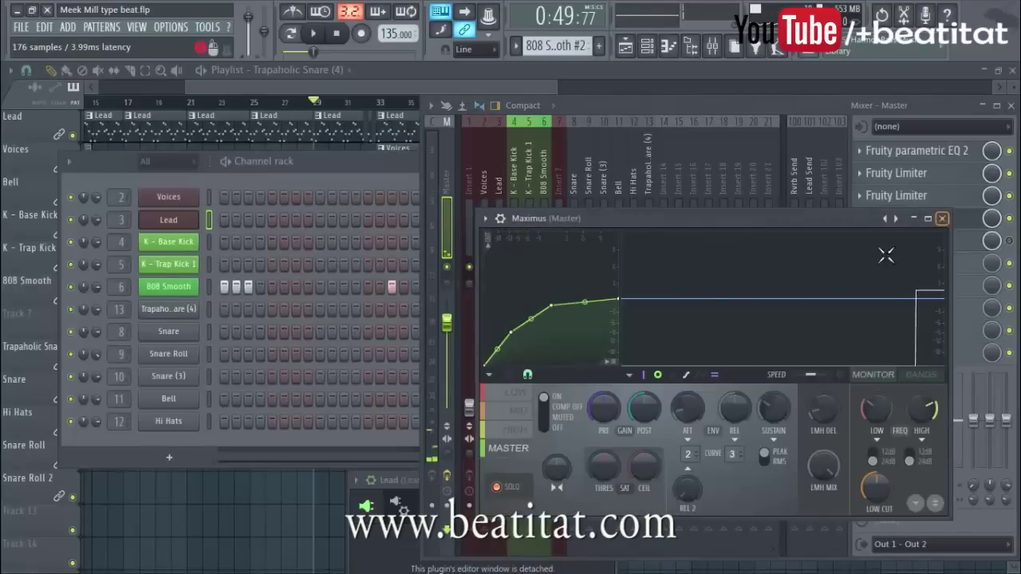
pyautogui.moveTo(511, 331); pyautogui.dragTo(513, 325)
pyautogui.press('space')
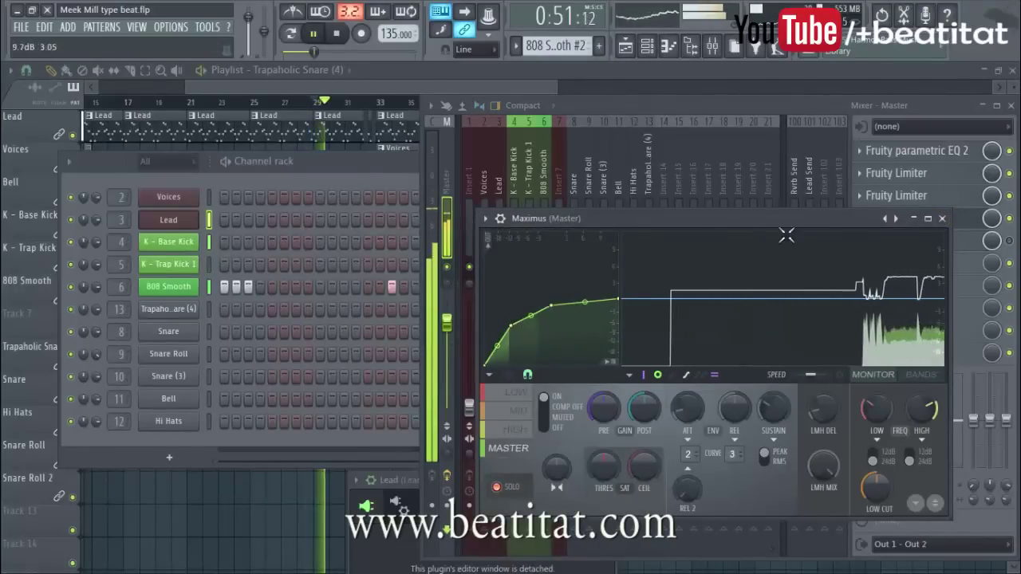
pyautogui.click(942, 218)
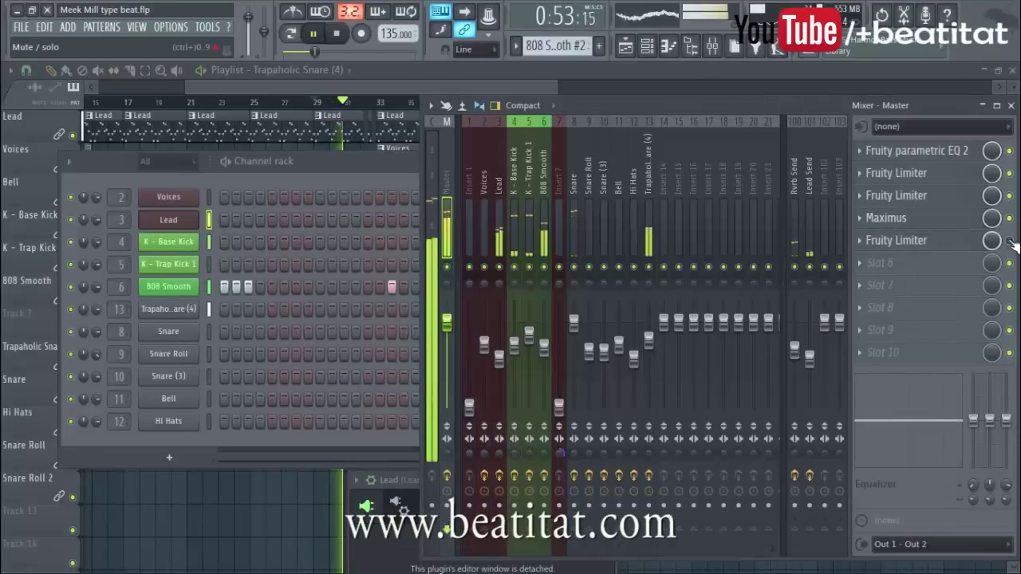
pyautogui.press('space')
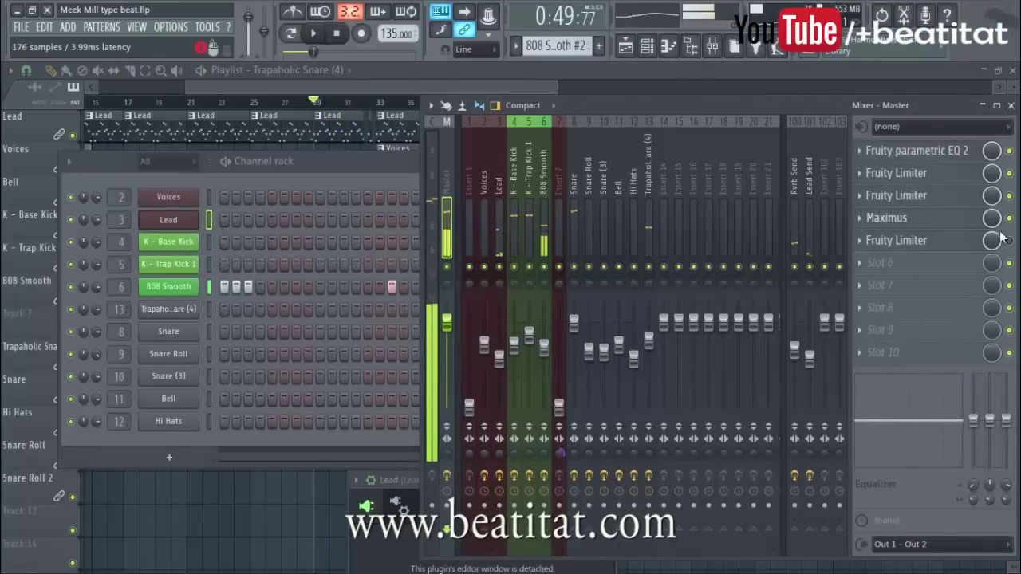
# Reopen the slot 5 Fruity Limiter to check its compressor settings during playback, then close it.
pyautogui.click(959, 242)
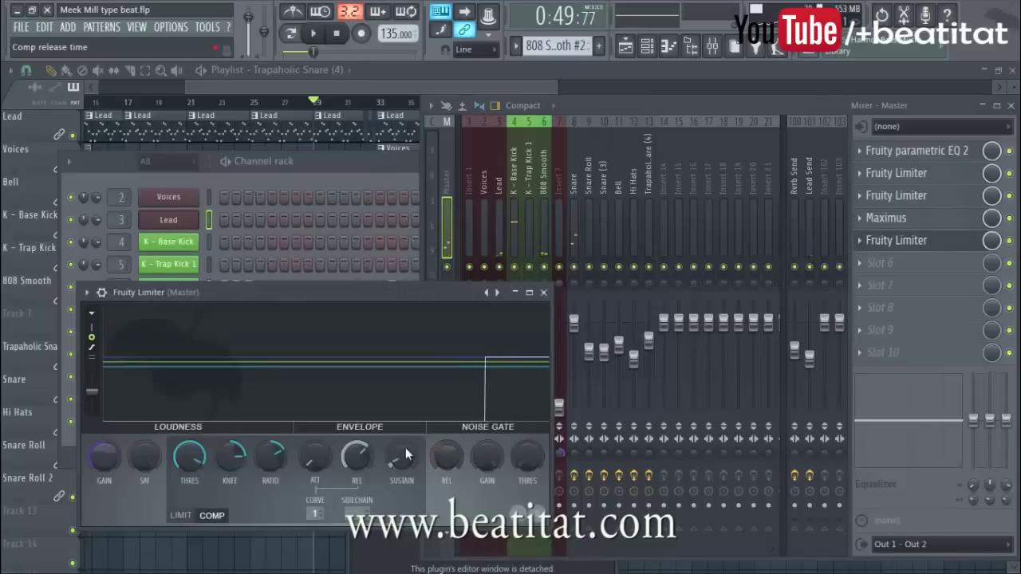
pyautogui.press('space')
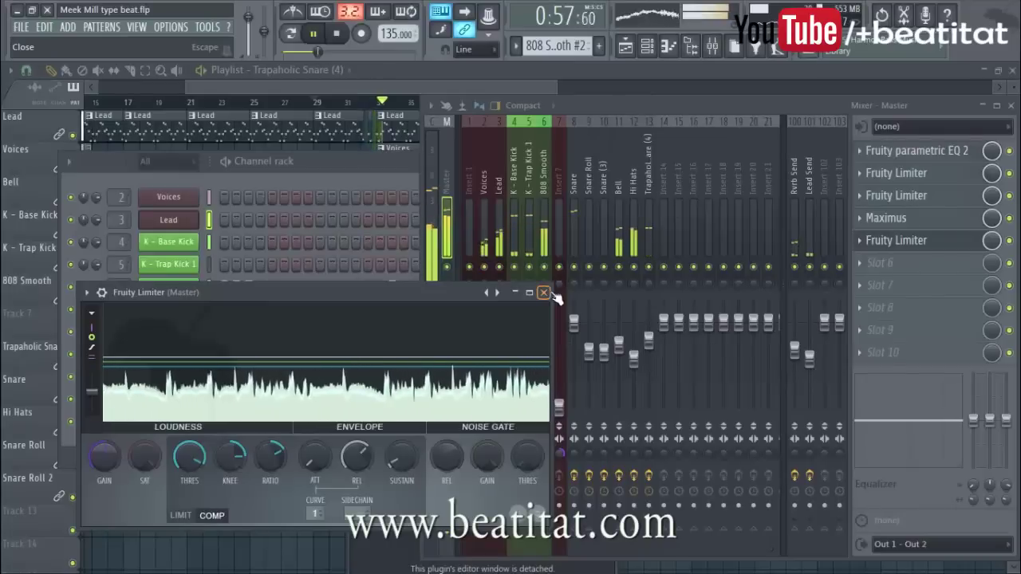
pyautogui.click(543, 292)
# Lower the Hi Hats mixer track's volume slightly during playback, then check the Lead Send and Snare tracks' effects.
pyautogui.click(622, 249)
pyautogui.click(635, 252)
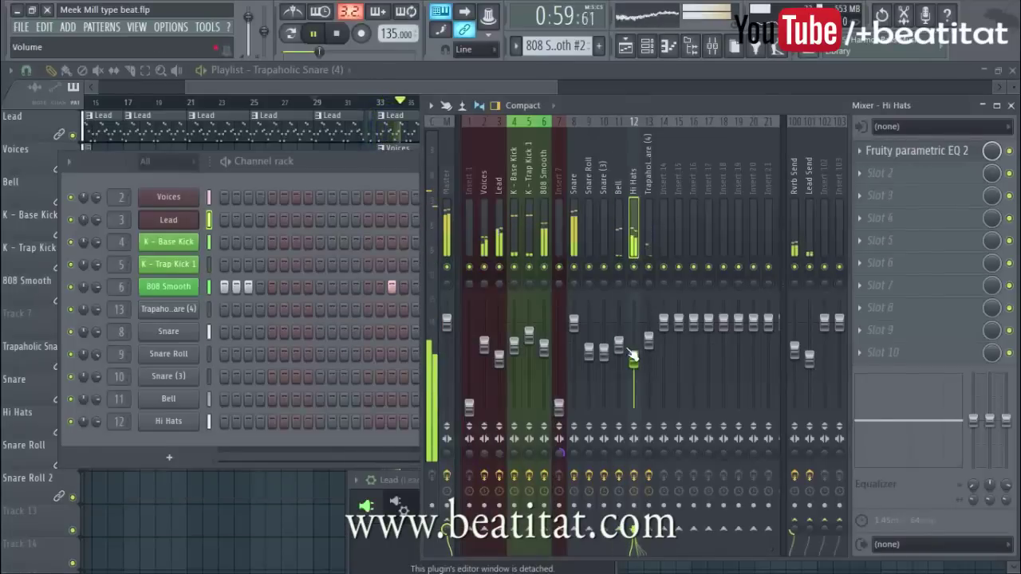
pyautogui.moveTo(635, 361); pyautogui.dragTo(635, 363)
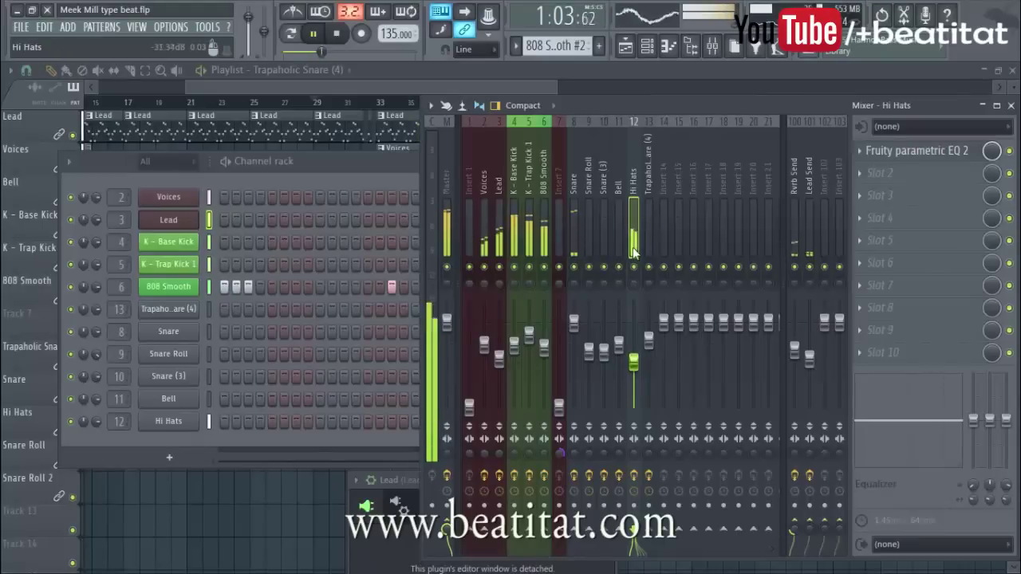
pyautogui.click(810, 207)
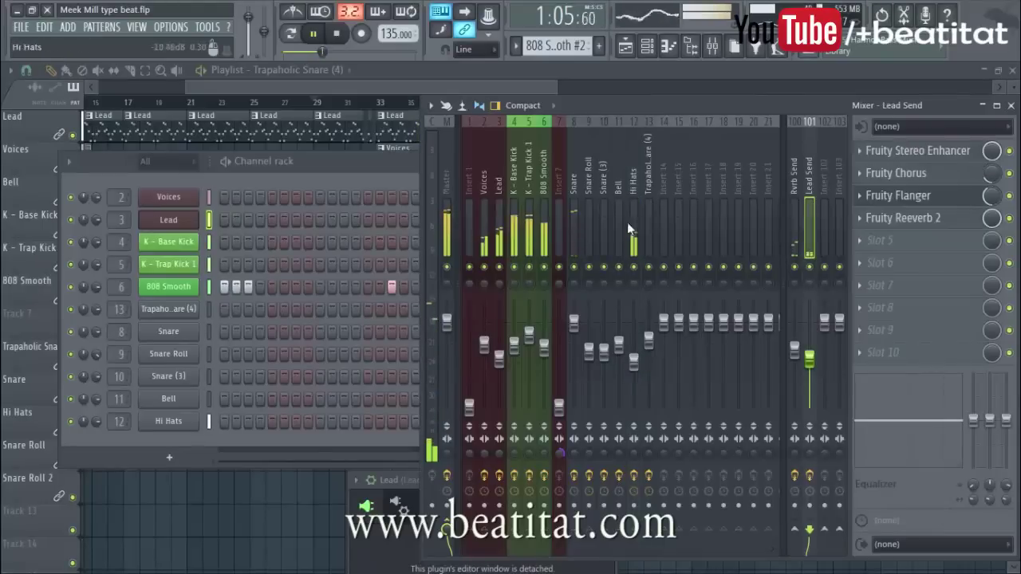
pyautogui.click(576, 230)
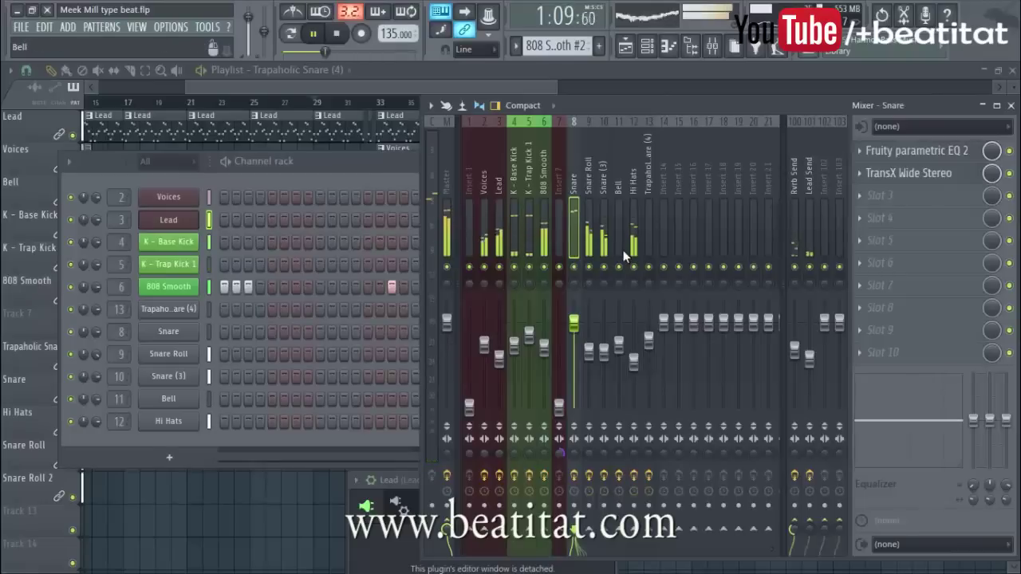
# Lower the Snare Roll mixer track's volume slightly, then close the mixer and stop playback.
pyautogui.click(595, 308)
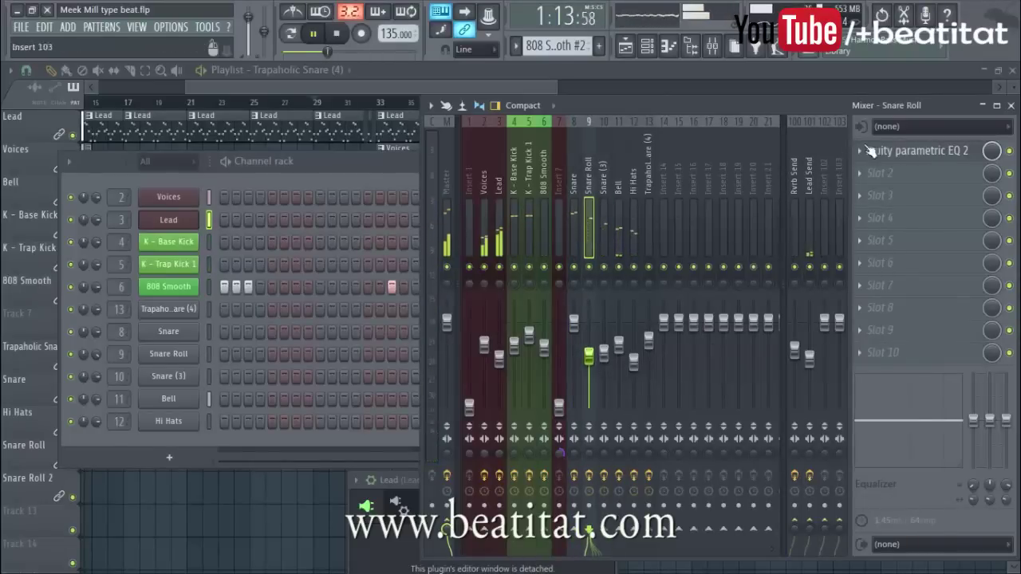
pyautogui.click(1011, 106)
pyautogui.press('space')
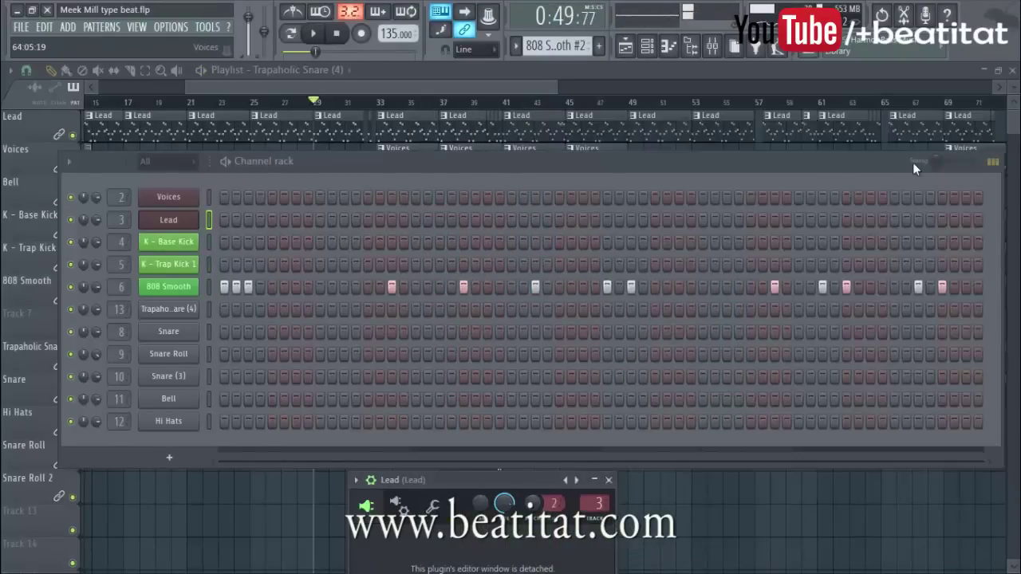
# Bring the Playlist forward and select the arrangement's time range from bar 1 to bar 41 across all tracks.
pyautogui.click(713, 67)
pyautogui.moveTo(534, 90); pyautogui.dragTo(86, 102)
pyautogui.click(542, 101)
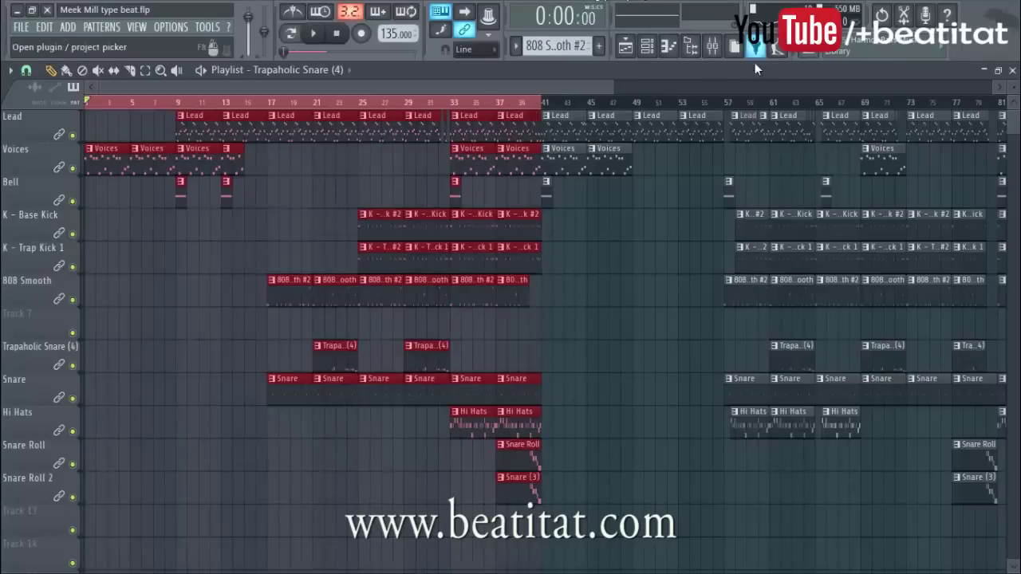
# Reopen the mixer to review the effects on the Master, K - Base Kick, K - Trap Kick 1 and 808 Smooth tracks, then close it.
pyautogui.click(714, 48)
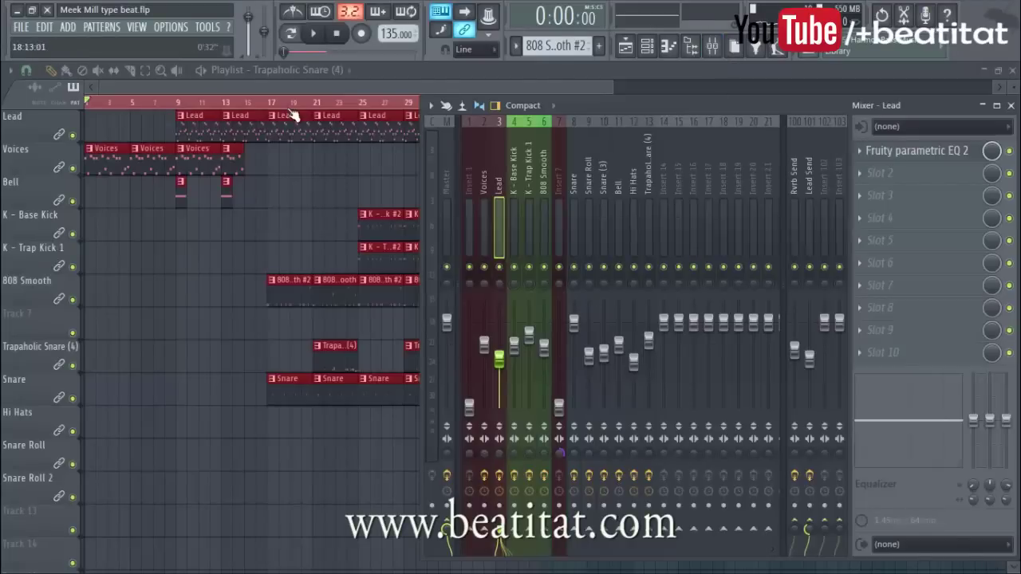
pyautogui.click(446, 199)
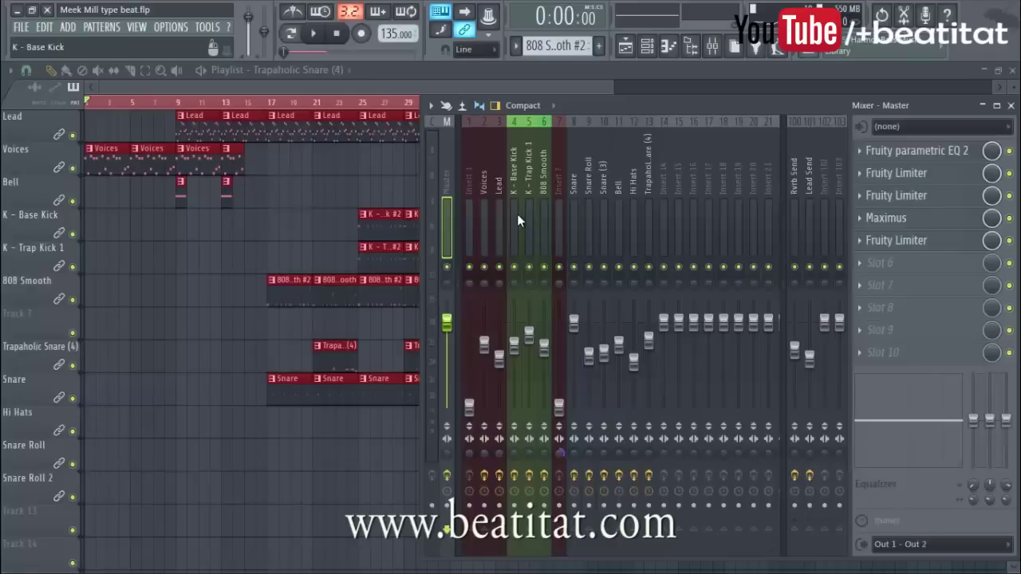
pyautogui.click(517, 215)
pyautogui.click(528, 205)
pyautogui.click(543, 196)
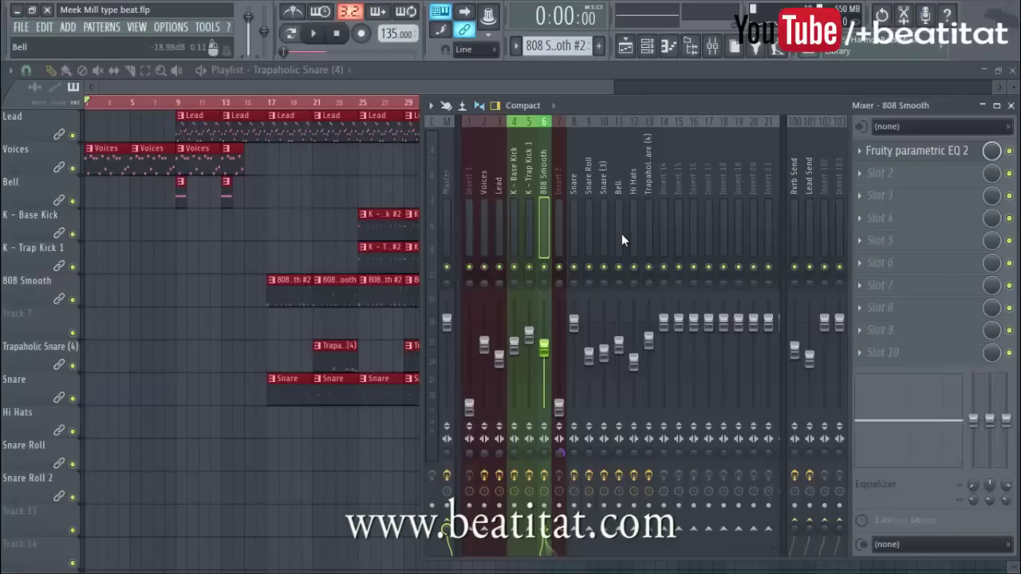
pyautogui.click(1010, 105)
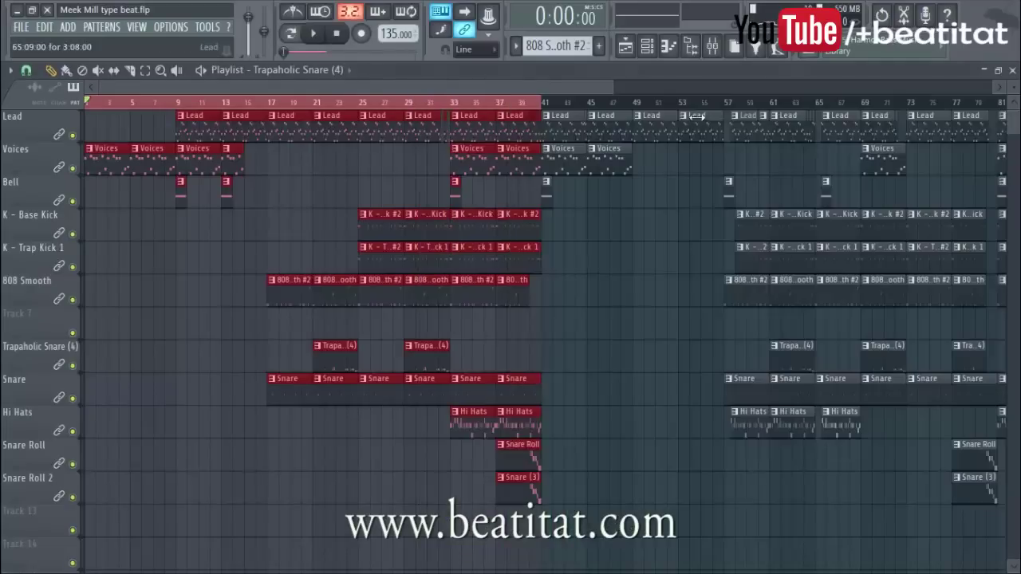
# Play the selected section briefly from bar 1 and stop playback.
pyautogui.click(330, 33)
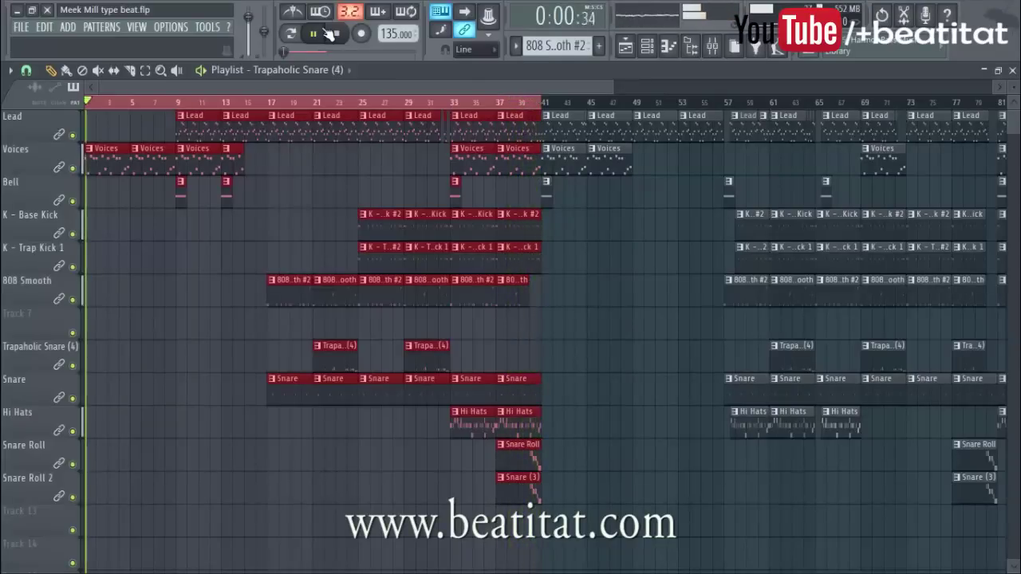
pyautogui.click(330, 34)
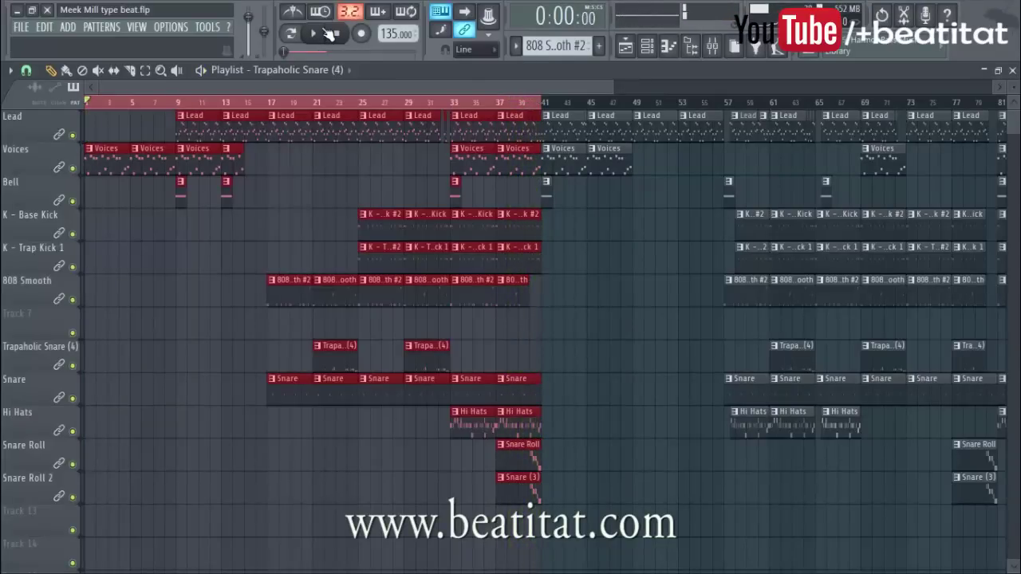